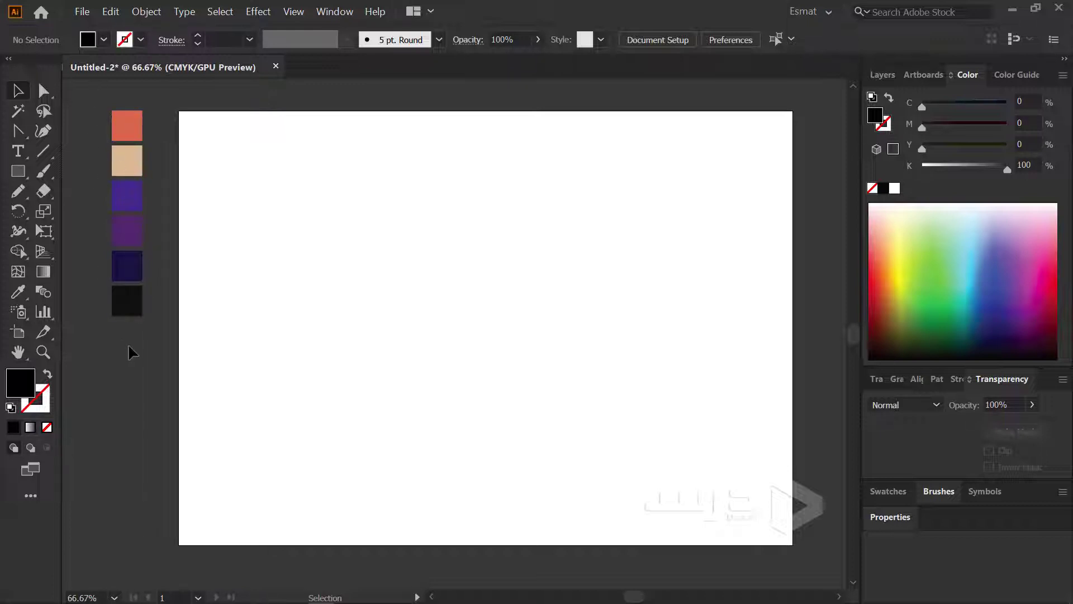
# Move the six colour swatches further left, off the artboard
pyautogui.moveTo(131, 351); pyautogui.dragTo(167, 163)
pyautogui.click(170, 168)
pyautogui.moveTo(167, 120); pyautogui.dragTo(96, 345)
pyautogui.click(96, 345)
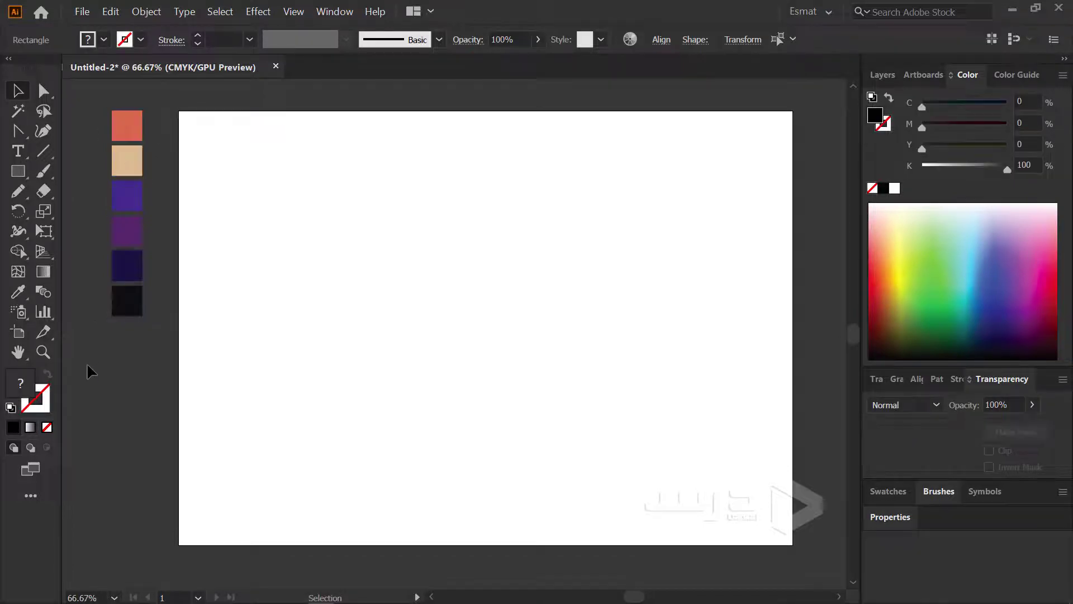
pyautogui.moveTo(203, 283); pyautogui.dragTo(440, 330)
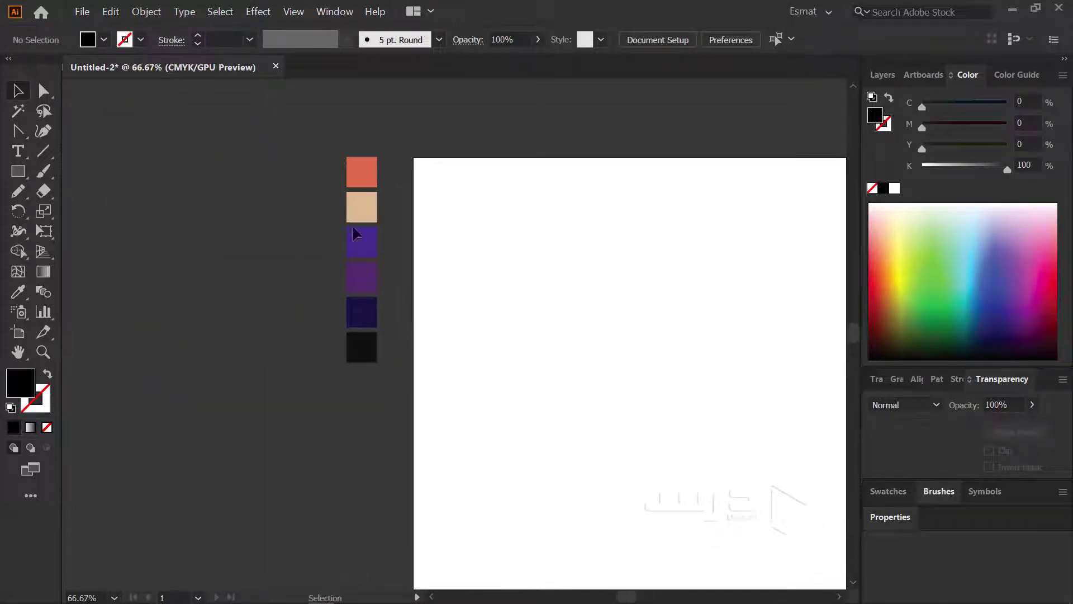
pyautogui.moveTo(379, 367)
pyautogui.mouseDown()
pyautogui.moveTo(335, 151)
pyautogui.moveTo(266, 347)
pyautogui.mouseUp()
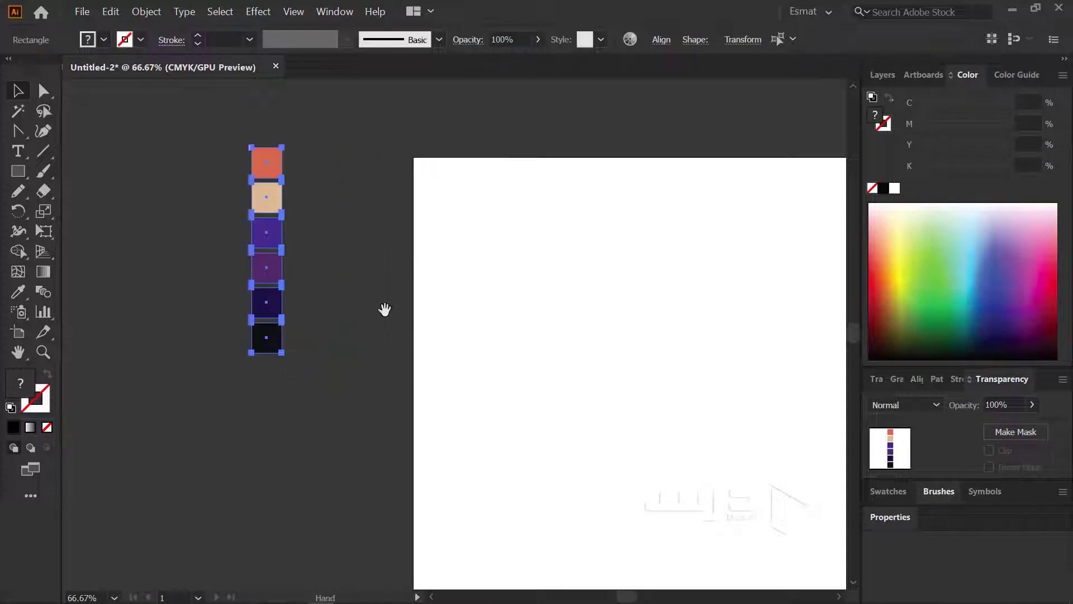
pyautogui.moveTo(384, 307)
pyautogui.mouseDown()
pyautogui.moveTo(180, 239)
pyautogui.moveTo(228, 263)
pyautogui.moveTo(152, 128)
pyautogui.moveTo(188, 146)
pyautogui.moveTo(197, 138)
pyautogui.mouseUp()
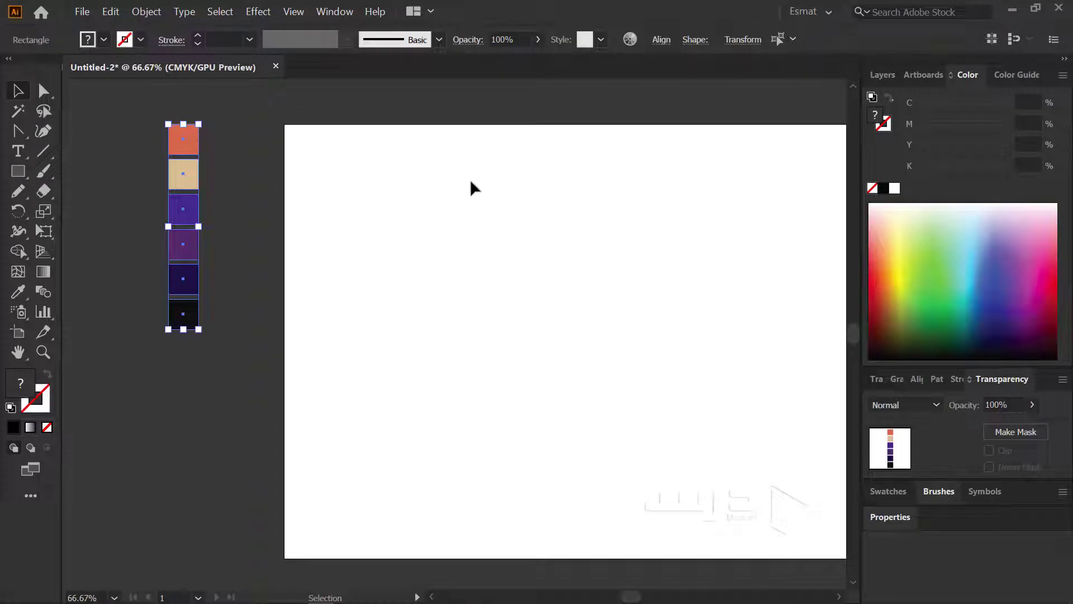
# Add a new Layer 2 above the locked Layer 1
pyautogui.click(883, 74)
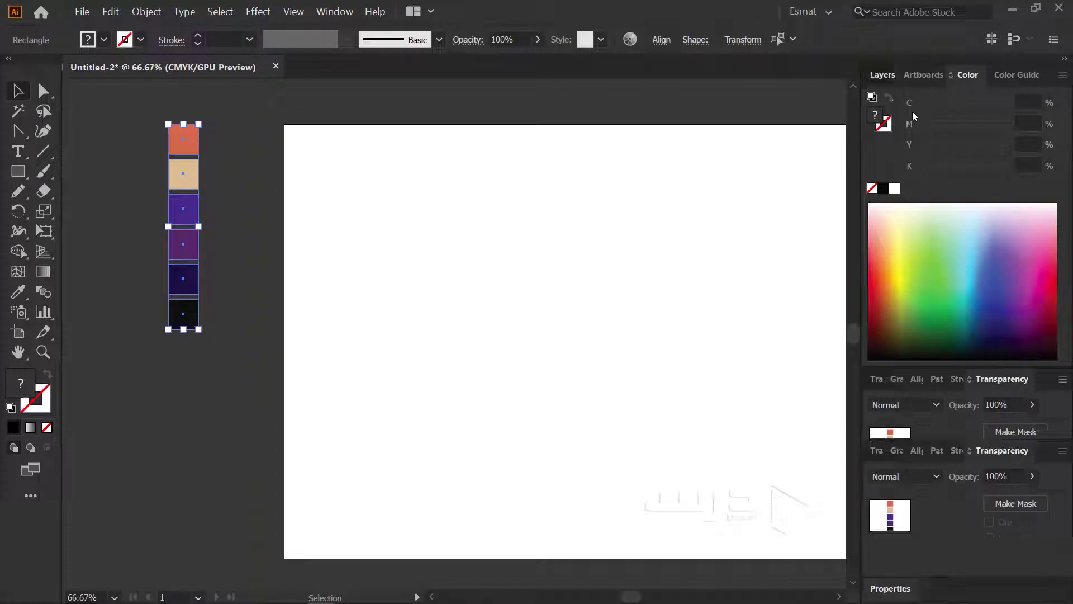
pyautogui.hotkey('ctrl', 'shift', 'a')
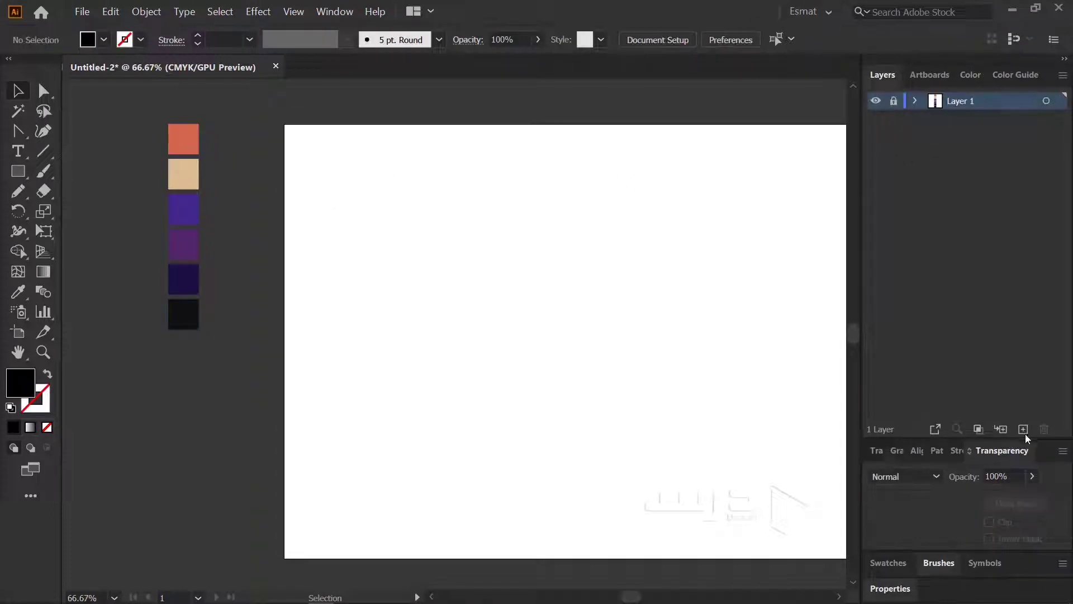
pyautogui.click(1023, 429)
pyautogui.moveTo(622, 311)
pyautogui.mouseDown()
pyautogui.moveTo(472, 265)
pyautogui.moveTo(474, 307)
pyautogui.moveTo(592, 314)
pyautogui.moveTo(571, 292)
pyautogui.moveTo(557, 311)
pyautogui.mouseUp()
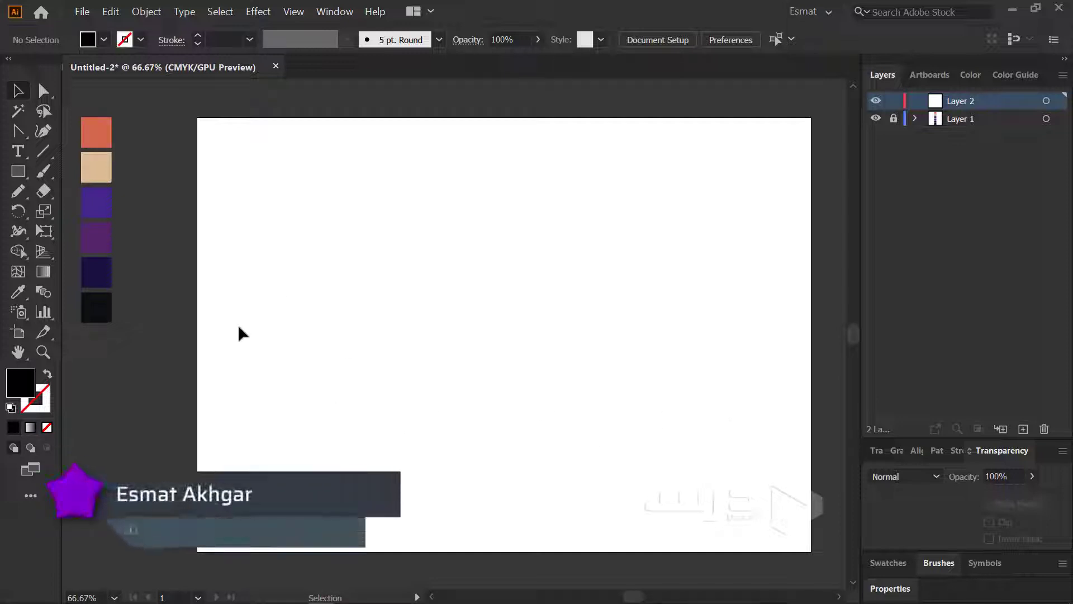
pyautogui.click(14, 175)
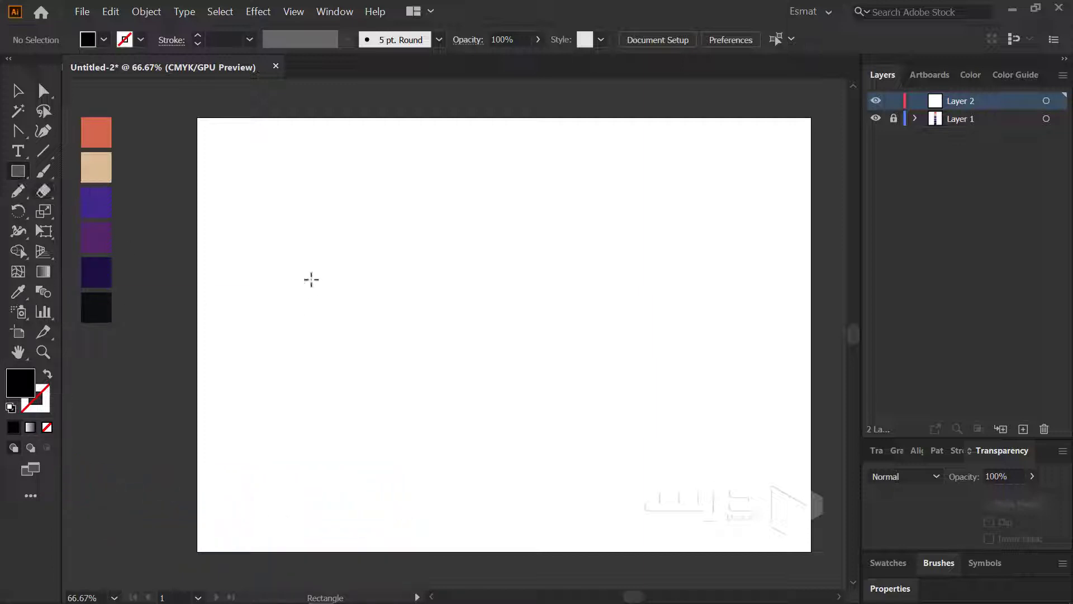
# Draw a tall black rectangle, pull its top corner inward to taper it, and move it up-right
pyautogui.moveTo(311, 280); pyautogui.dragTo(371, 504)
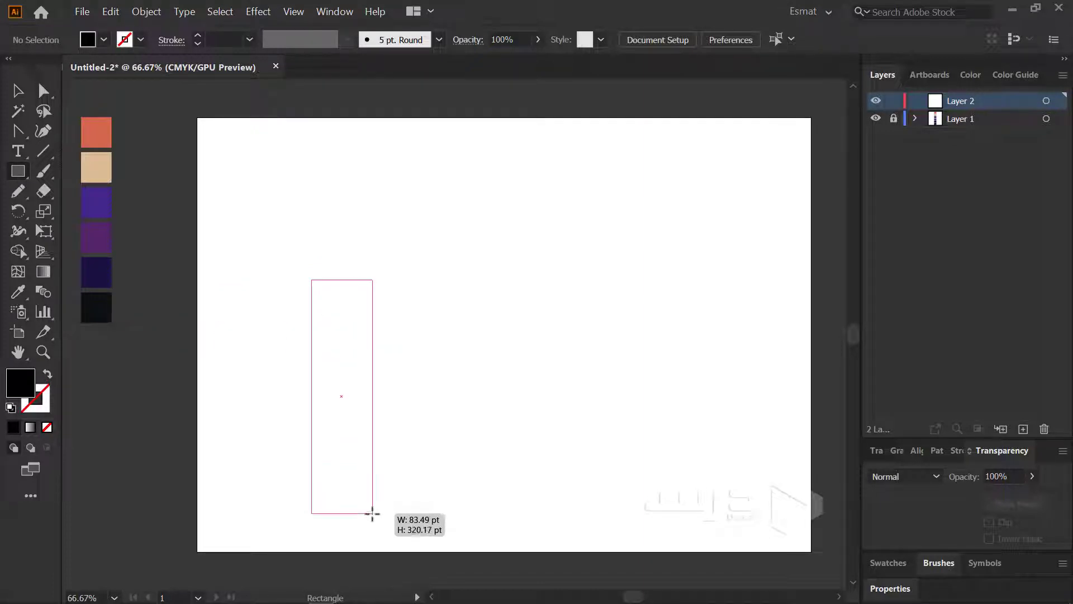
pyautogui.moveTo(371, 503); pyautogui.dragTo(374, 514)
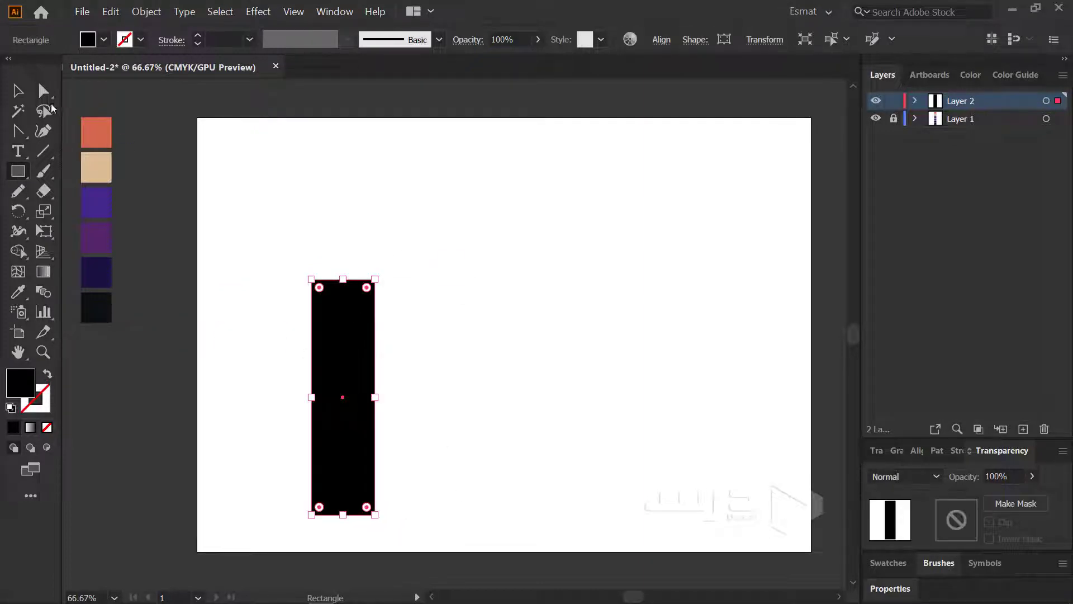
pyautogui.press('a')
pyautogui.moveTo(373, 282); pyautogui.dragTo(318, 279)
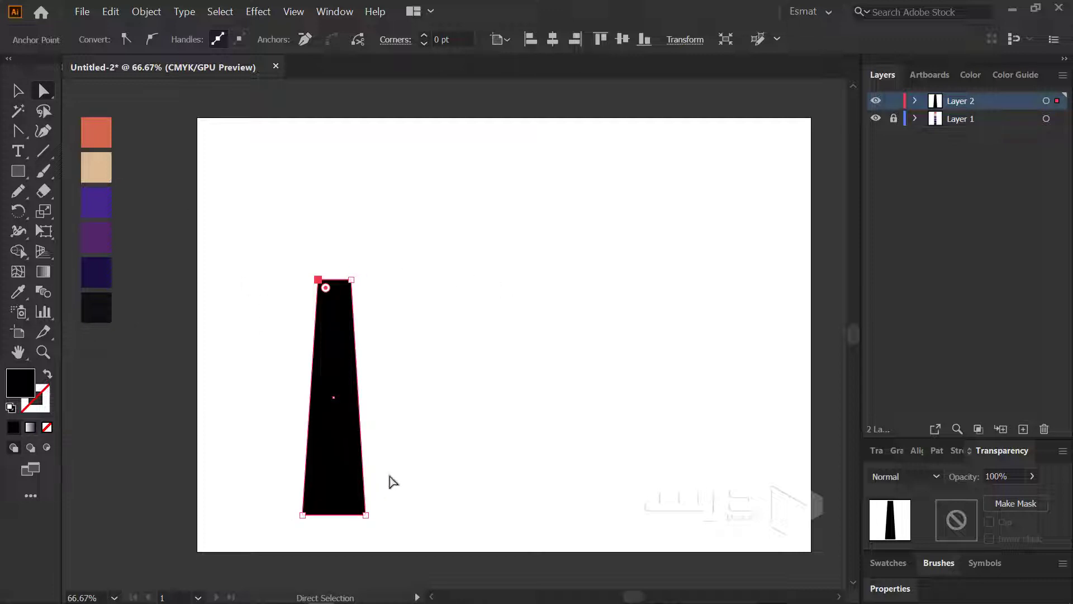
pyautogui.click(16, 92)
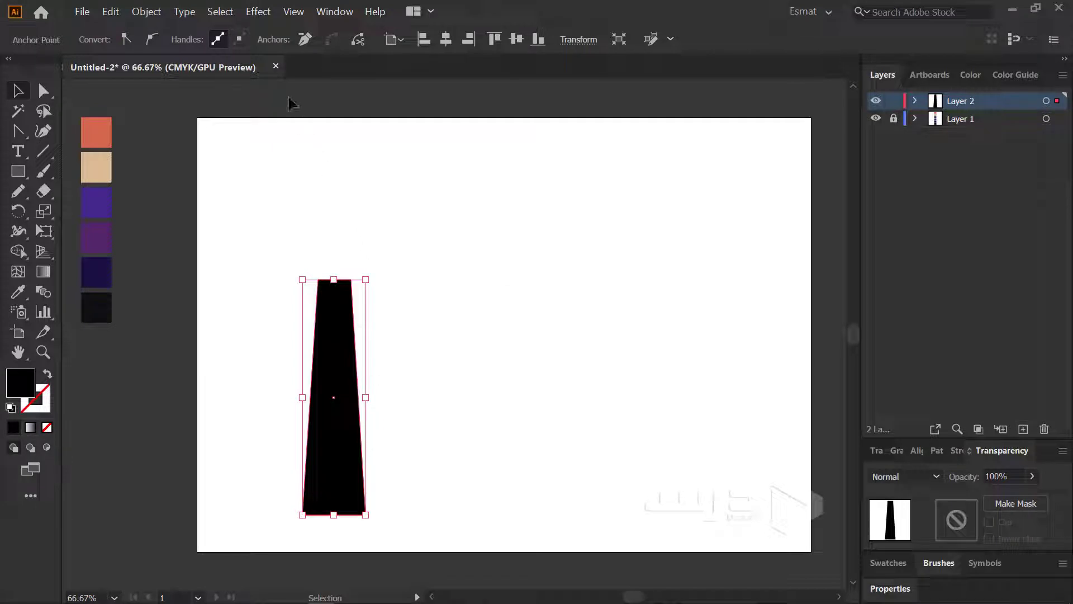
pyautogui.click(343, 490)
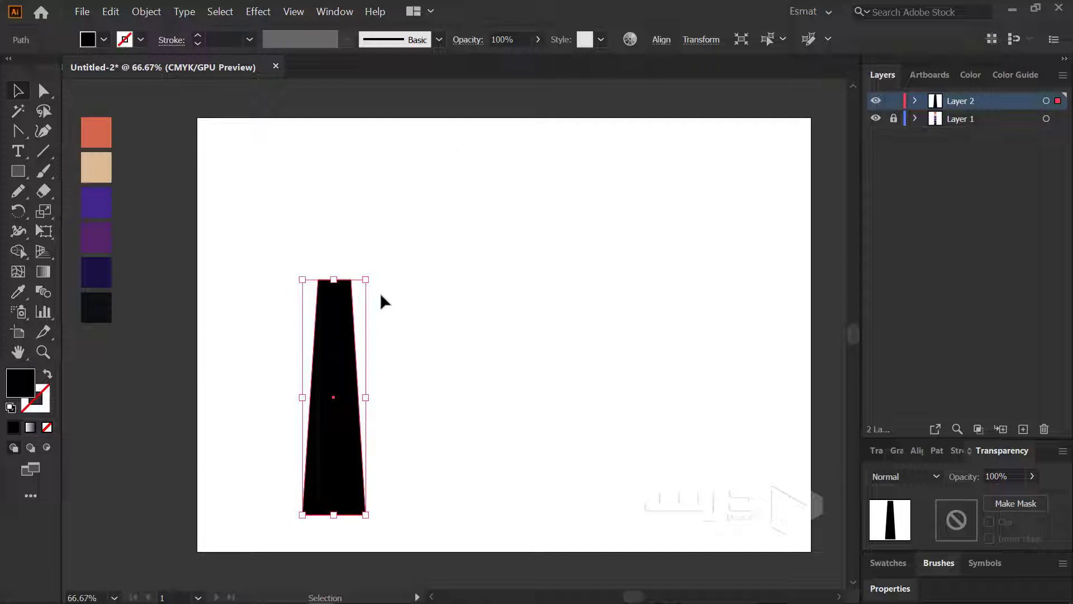
pyautogui.moveTo(347, 407); pyautogui.dragTo(415, 350)
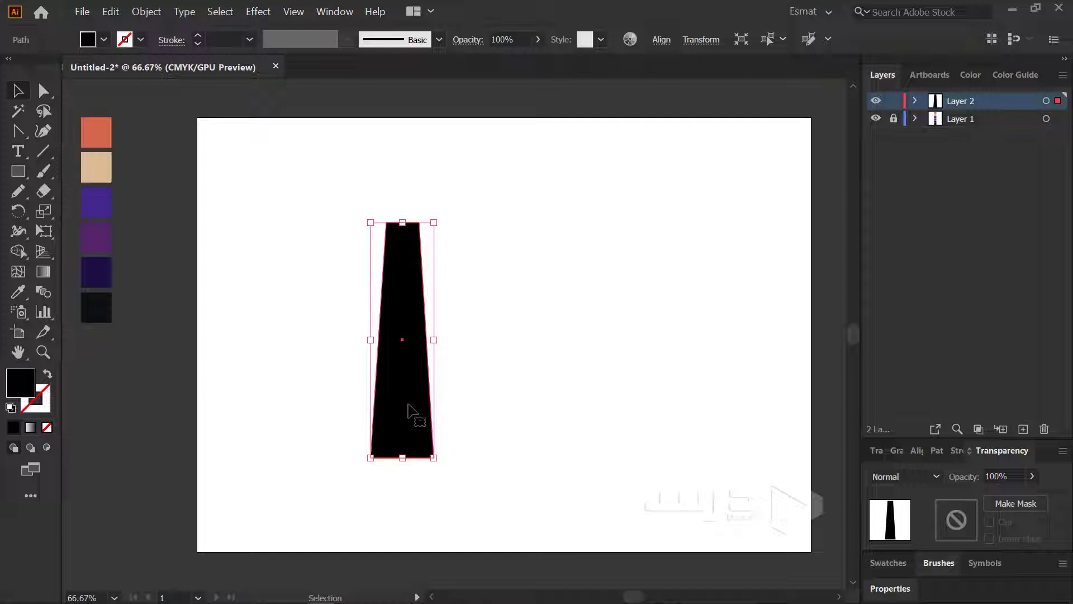
# Apply Roughen with Size 5%, Detail 19/in and Corner points to the tapered shape
pyautogui.click(263, 15)
pyautogui.moveTo(296, 137)
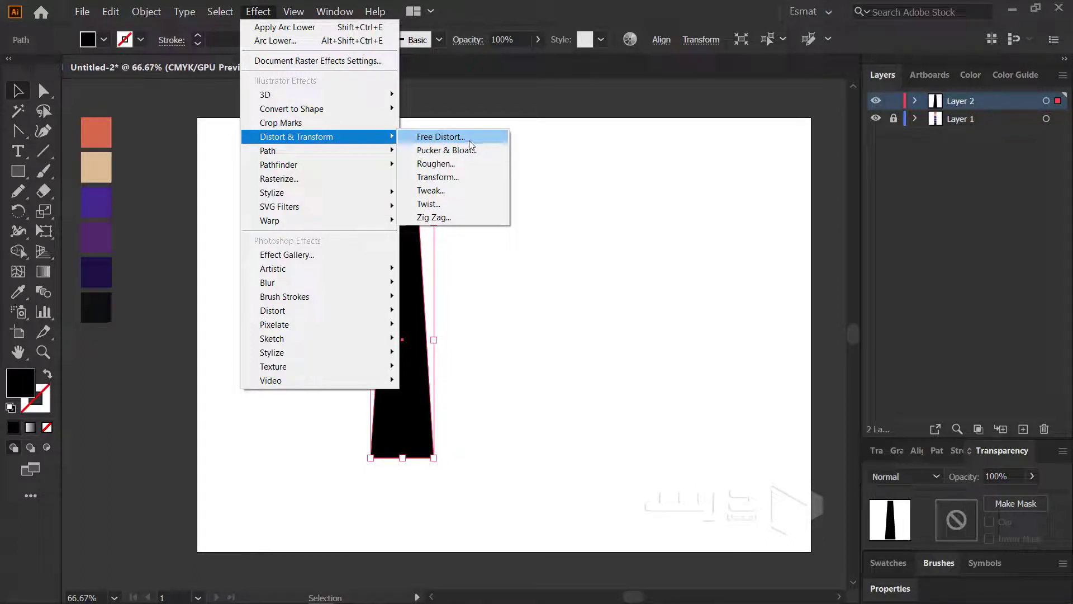
pyautogui.click(464, 165)
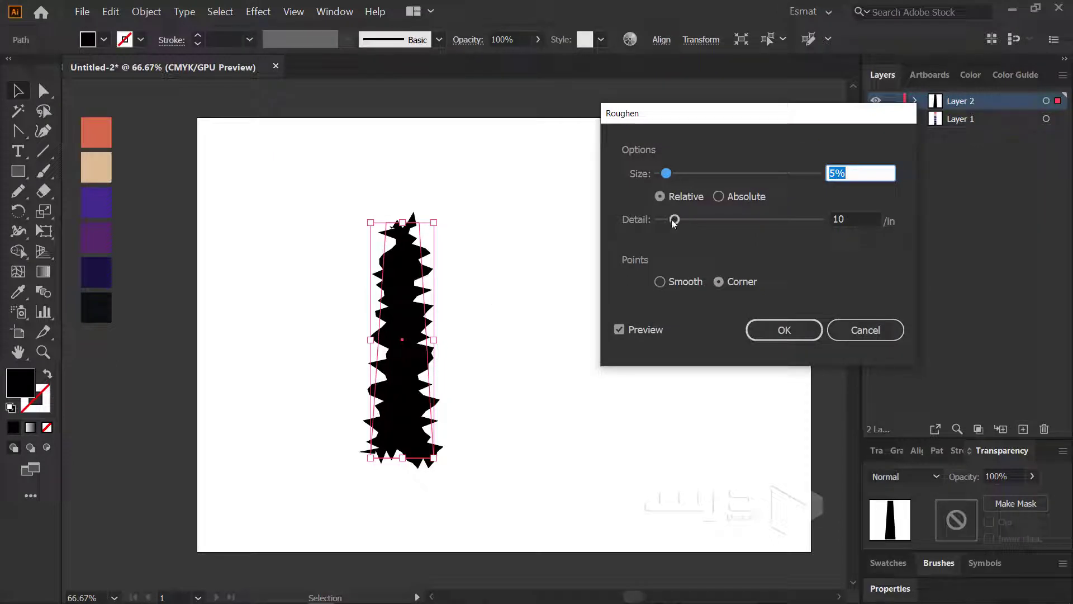
pyautogui.moveTo(674, 222); pyautogui.dragTo(685, 222)
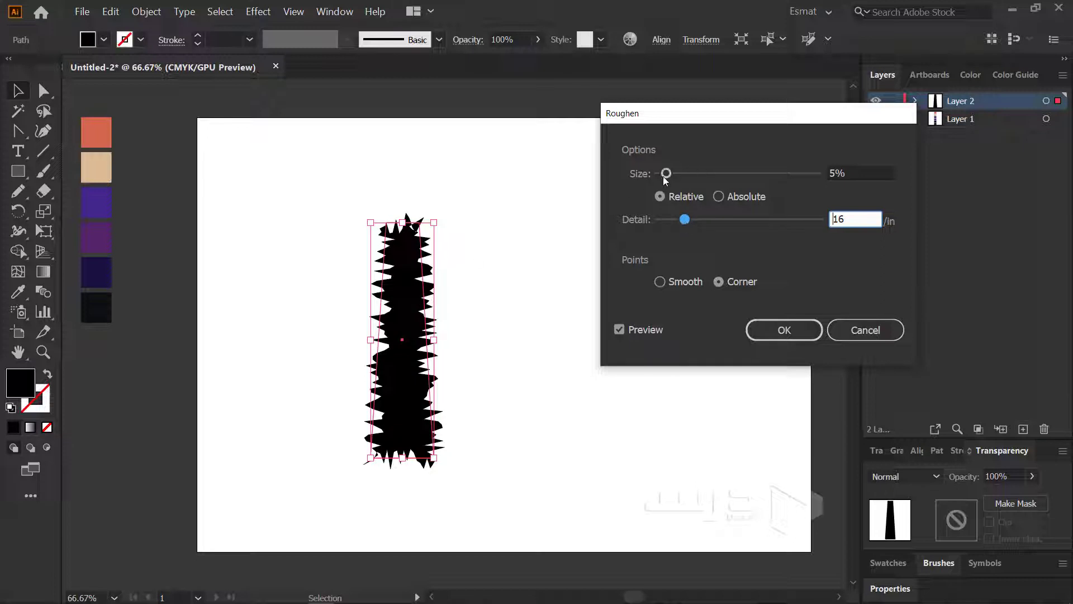
pyautogui.moveTo(665, 174); pyautogui.dragTo(671, 175)
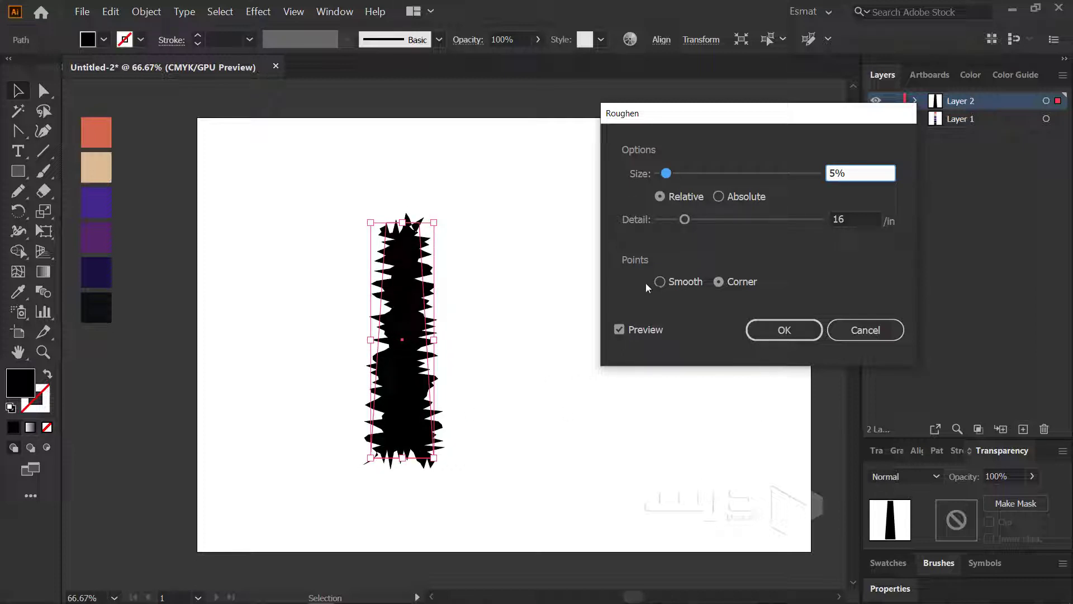
pyautogui.click(661, 282)
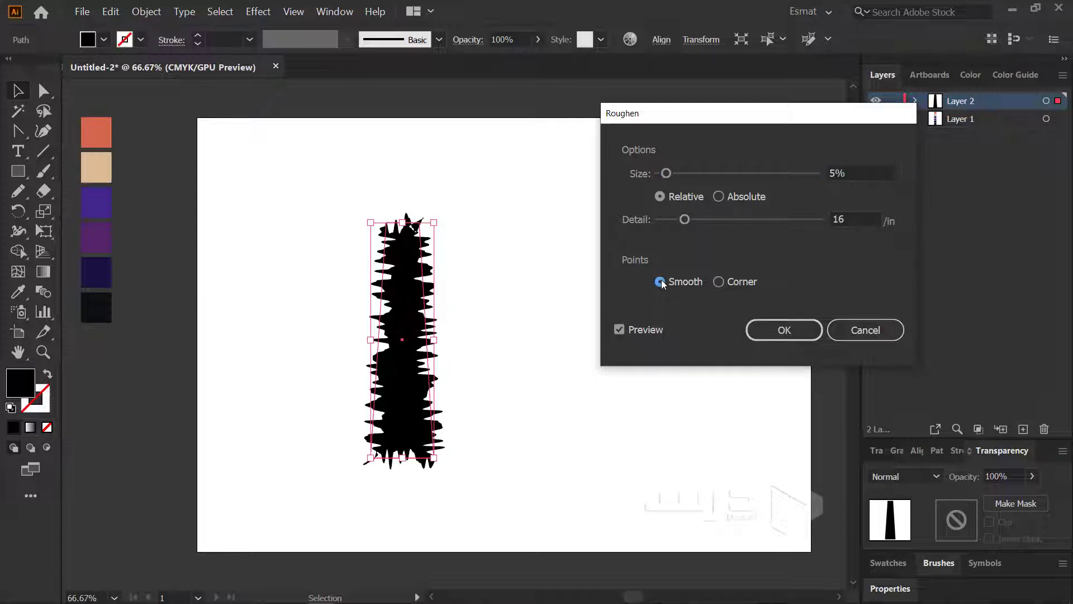
pyautogui.click(718, 282)
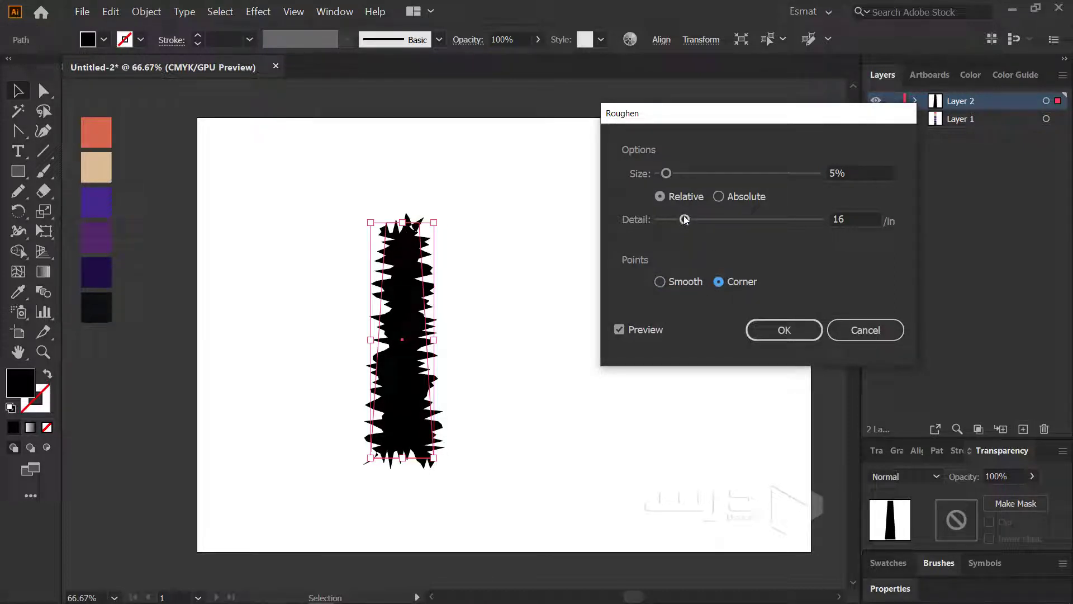
pyautogui.moveTo(685, 219)
pyautogui.mouseDown()
pyautogui.moveTo(674, 216)
pyautogui.moveTo(750, 222)
pyautogui.moveTo(694, 223)
pyautogui.mouseUp()
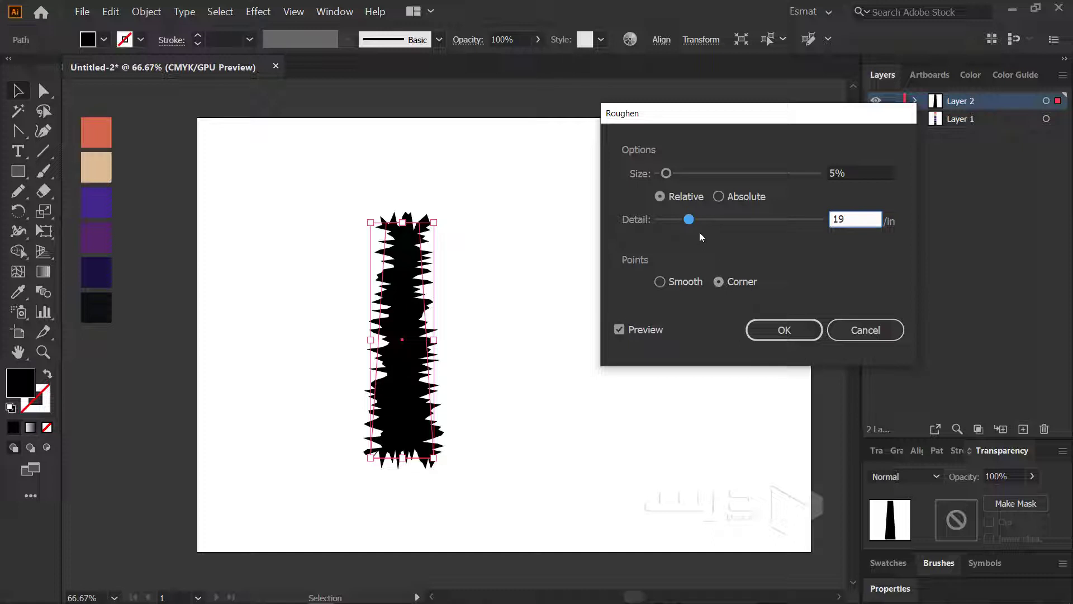
pyautogui.moveTo(669, 173); pyautogui.dragTo(663, 174)
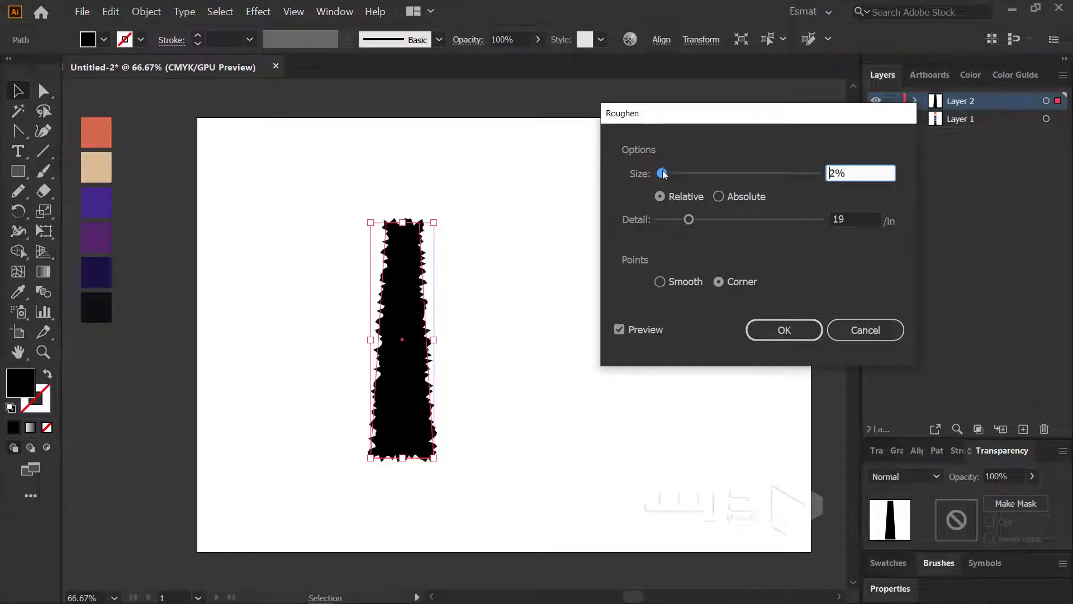
pyautogui.moveTo(663, 173); pyautogui.dragTo(666, 175)
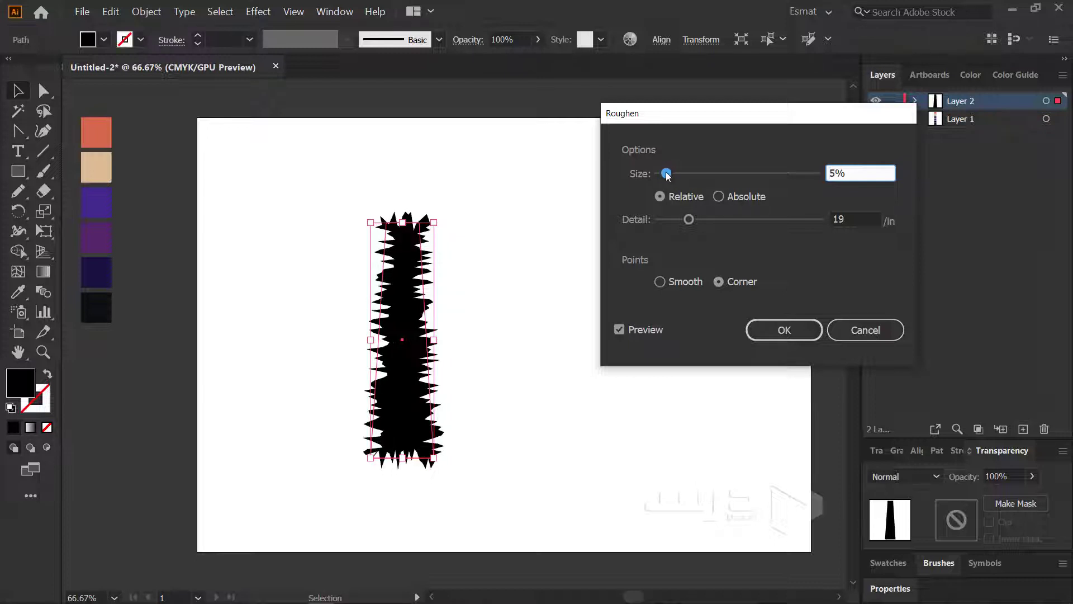
pyautogui.click(788, 329)
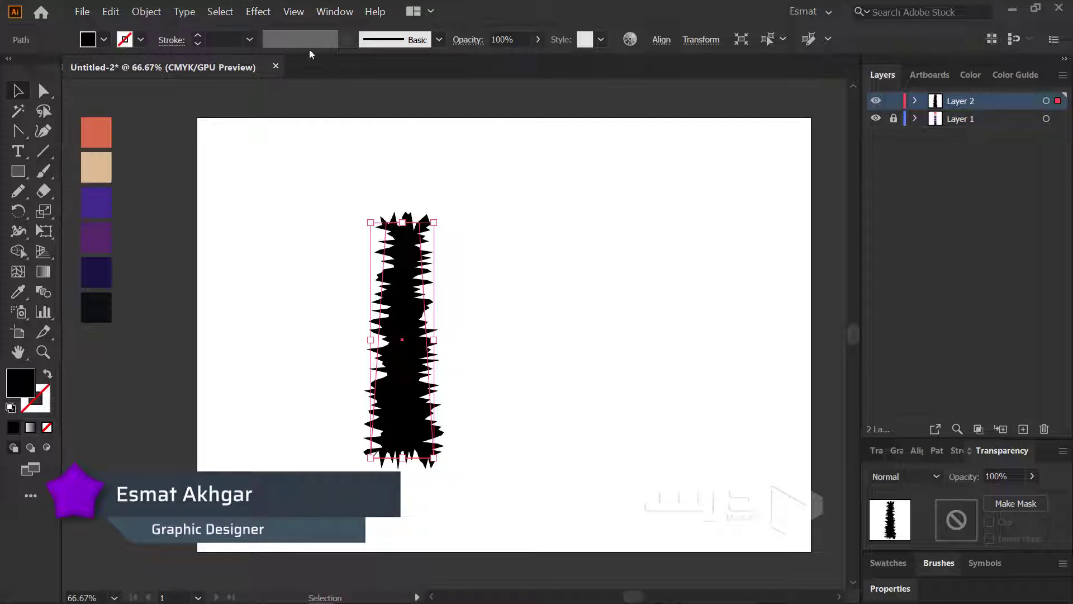
# Apply an Arc Lower warp with Bend -58%, Horizontal -4% and Vertical 98%
pyautogui.click(258, 11)
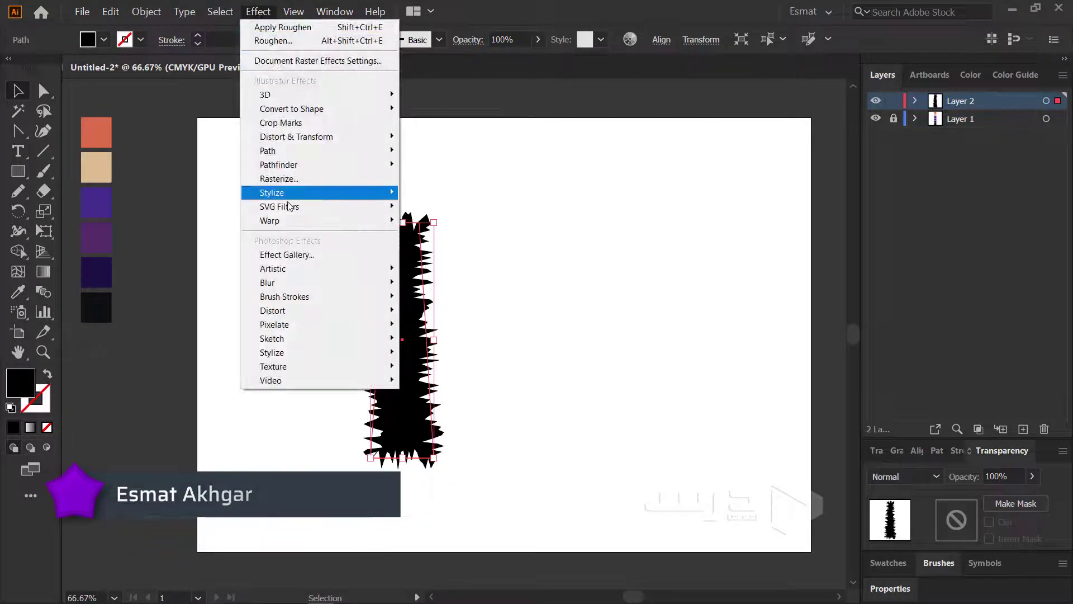
pyautogui.moveTo(319, 221)
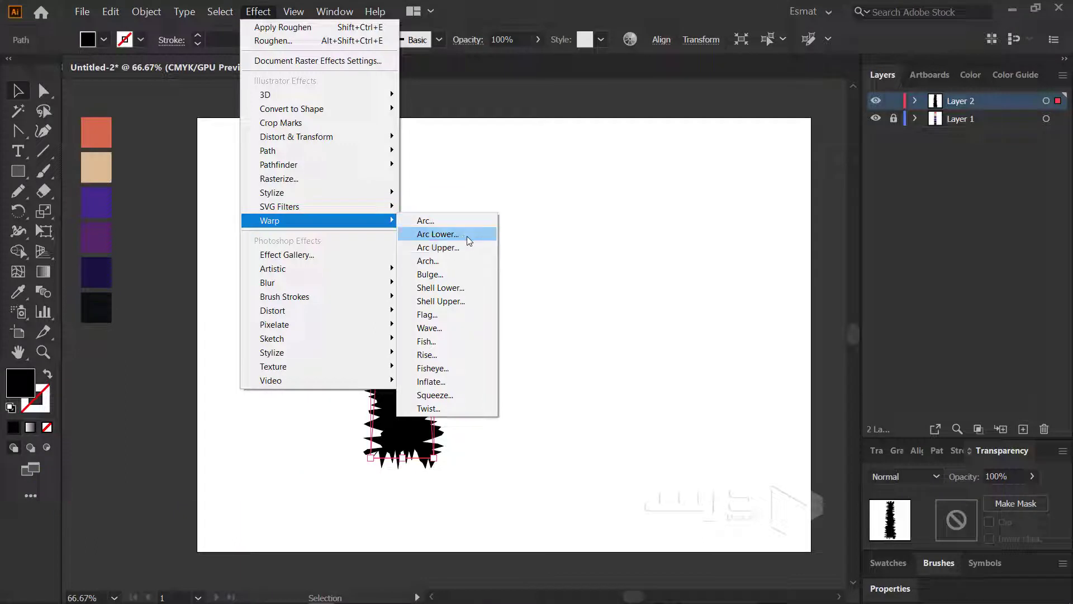
pyautogui.click(468, 234)
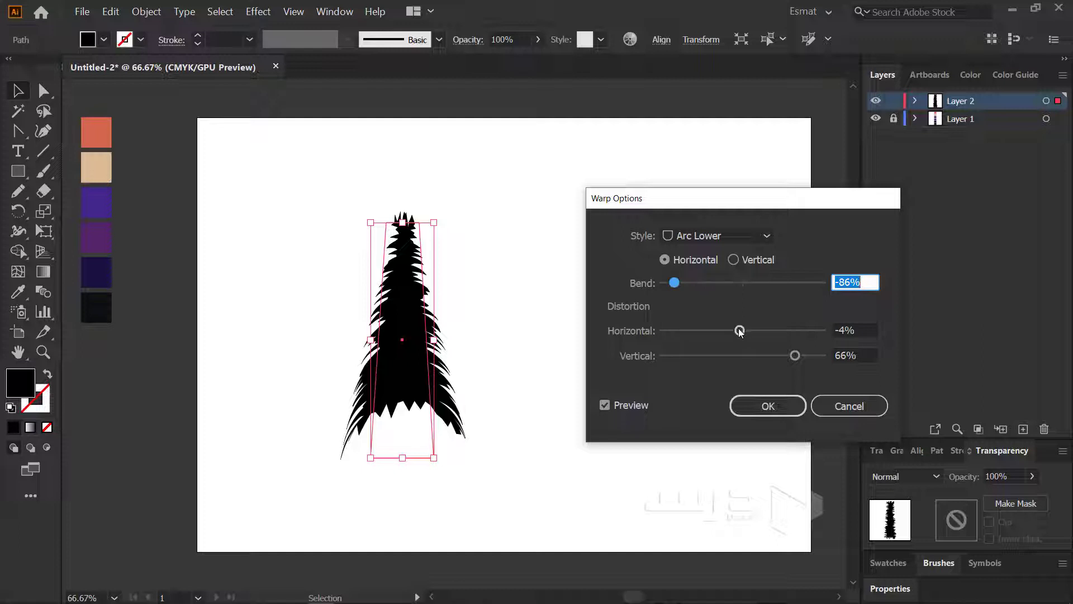
pyautogui.moveTo(739, 330)
pyautogui.mouseDown()
pyautogui.moveTo(649, 330)
pyautogui.moveTo(681, 330)
pyautogui.mouseUp()
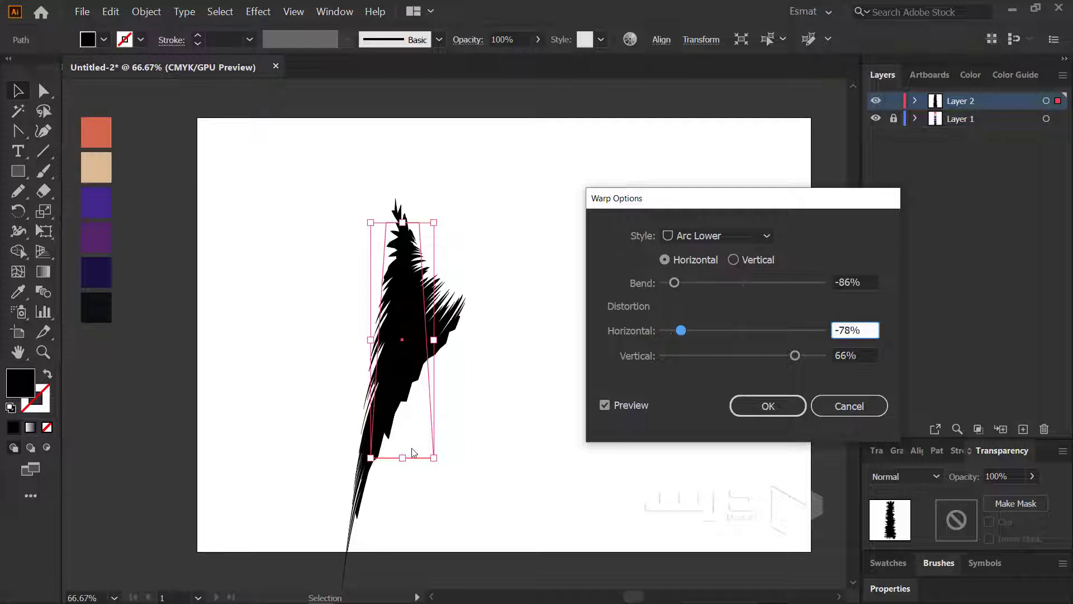
pyautogui.moveTo(795, 356); pyautogui.dragTo(681, 356)
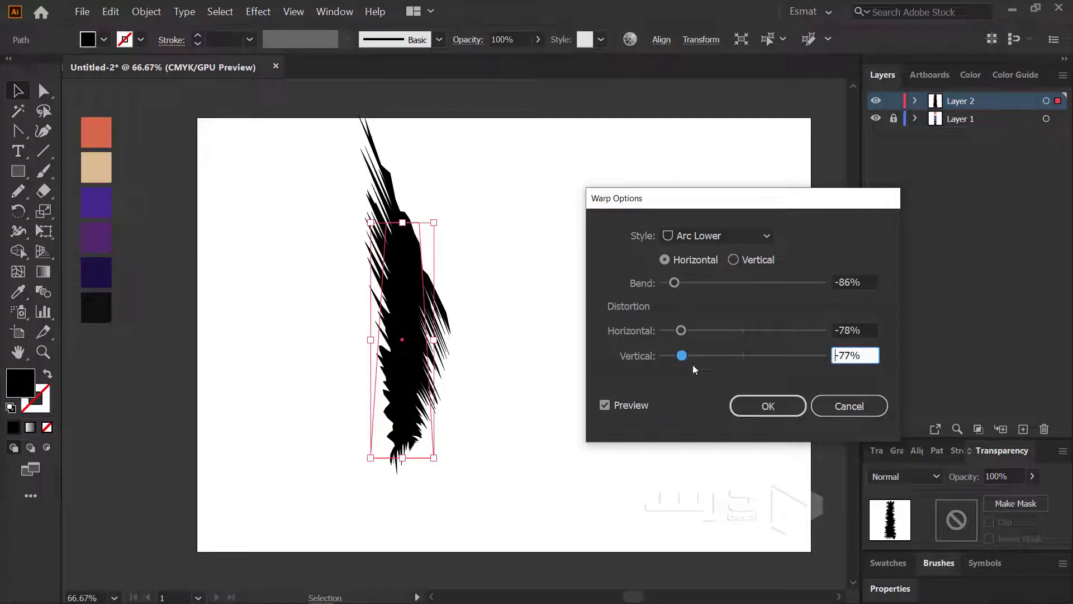
pyautogui.moveTo(719, 356); pyautogui.dragTo(741, 356)
pyautogui.moveTo(683, 331)
pyautogui.mouseDown()
pyautogui.moveTo(743, 330)
pyautogui.moveTo(735, 342)
pyautogui.moveTo(752, 355)
pyautogui.moveTo(793, 356)
pyautogui.mouseUp()
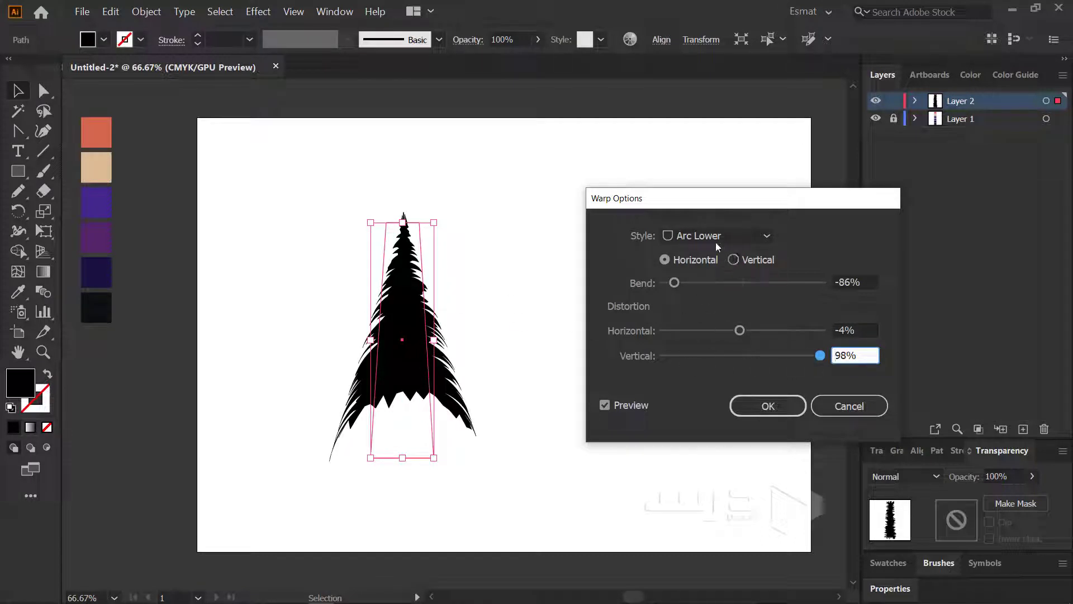
pyautogui.moveTo(675, 283)
pyautogui.mouseDown()
pyautogui.moveTo(798, 288)
pyautogui.moveTo(673, 283)
pyautogui.mouseUp()
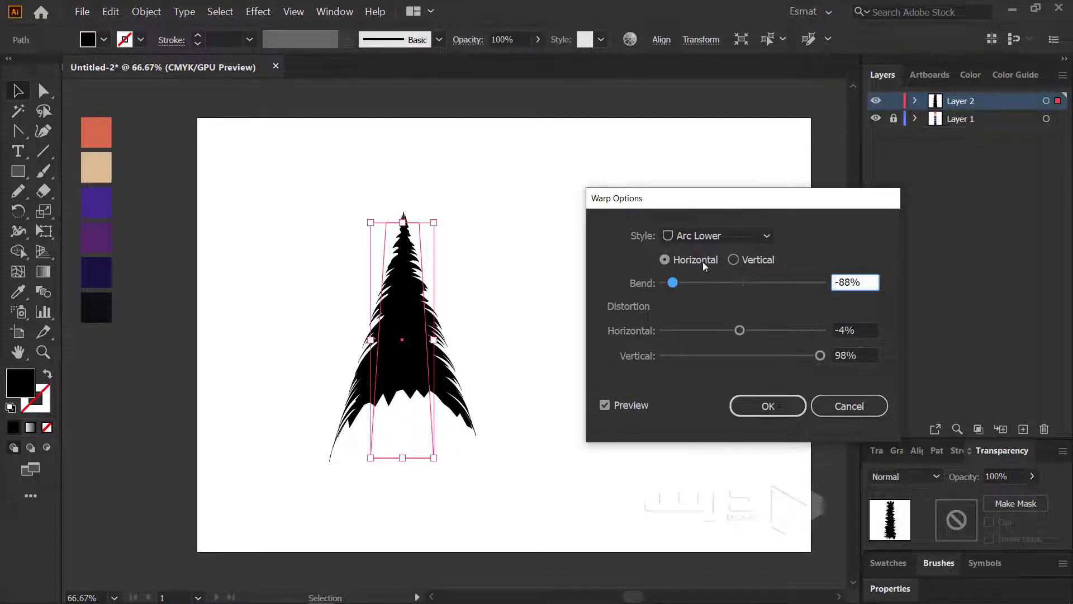
pyautogui.moveTo(673, 282); pyautogui.dragTo(805, 283)
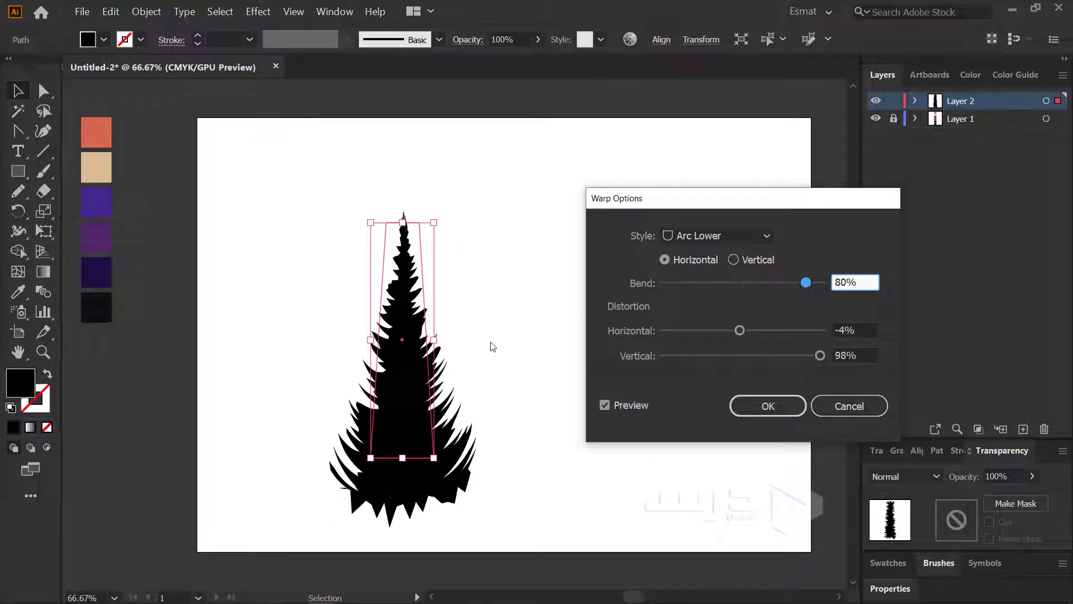
pyautogui.moveTo(806, 283); pyautogui.dragTo(690, 283)
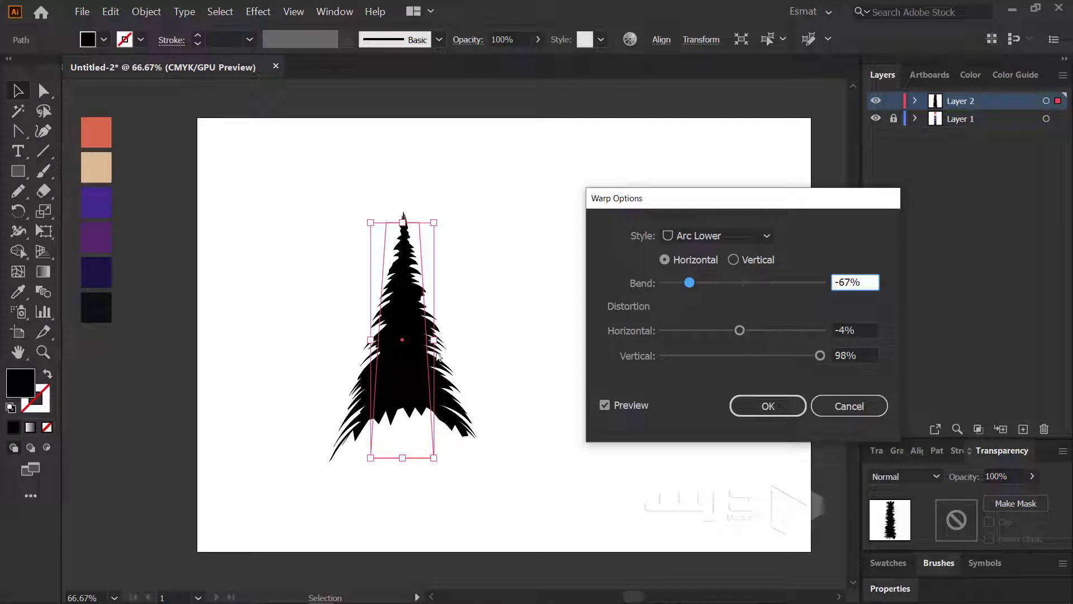
pyautogui.moveTo(683, 282)
pyautogui.mouseDown()
pyautogui.moveTo(803, 289)
pyautogui.moveTo(795, 286)
pyautogui.mouseUp()
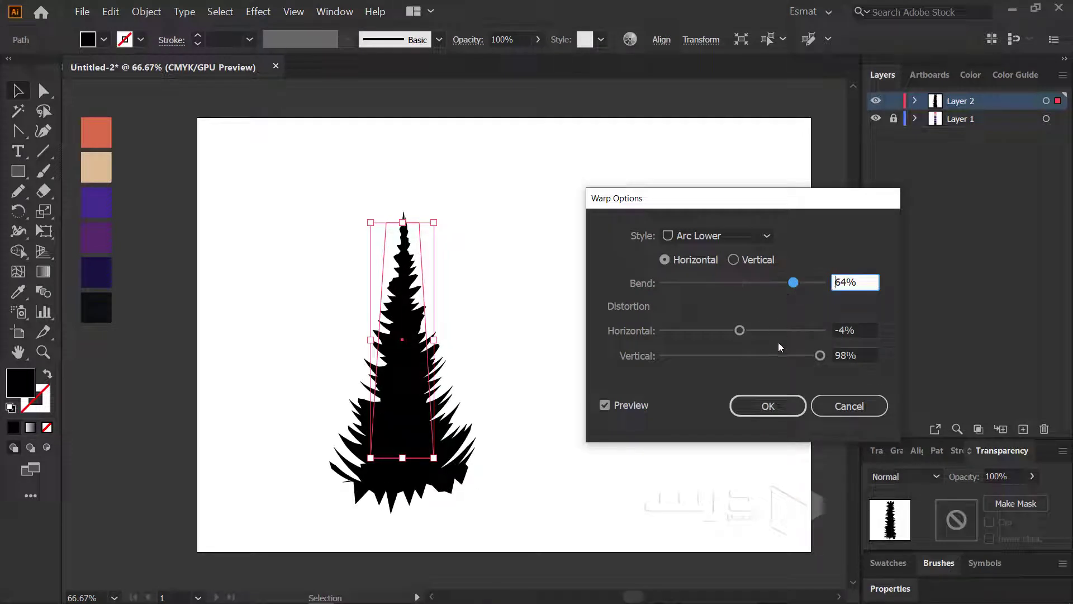
pyautogui.moveTo(796, 283); pyautogui.dragTo(696, 280)
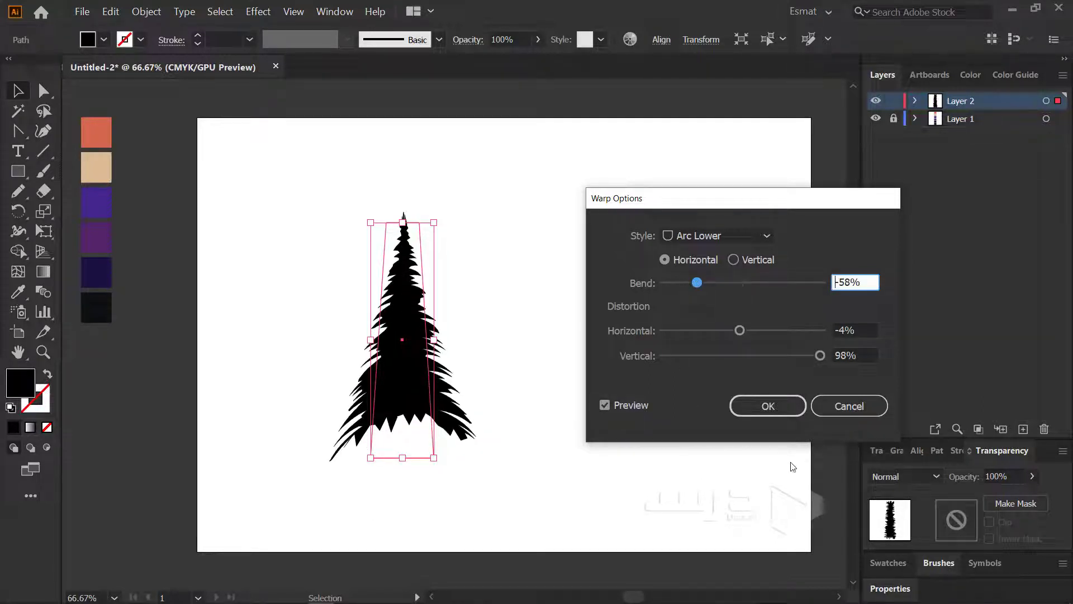
pyautogui.click(778, 406)
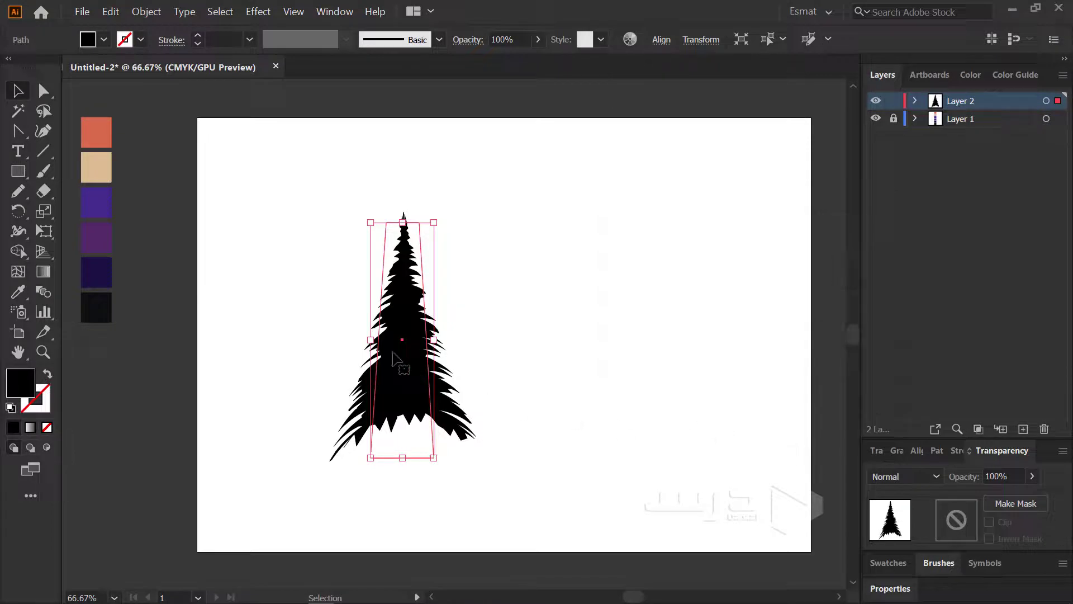
# Duplicate the fir tree, stretch the copy taller, and overlap it with the first
pyautogui.moveTo(412, 376); pyautogui.dragTo(579, 341)
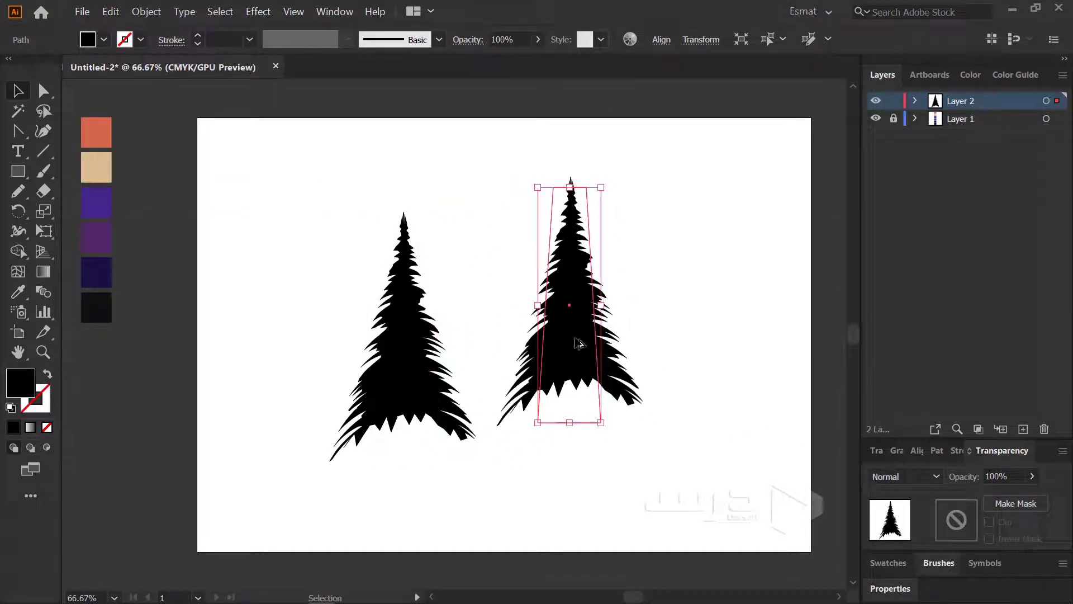
pyautogui.moveTo(570, 187); pyautogui.dragTo(570, 145)
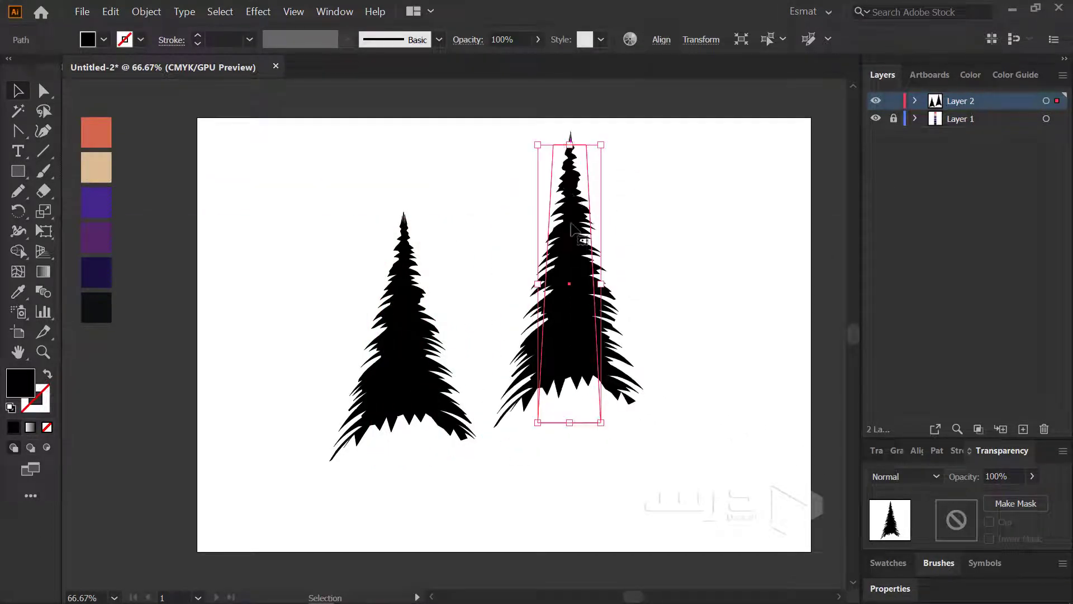
pyautogui.click(618, 277)
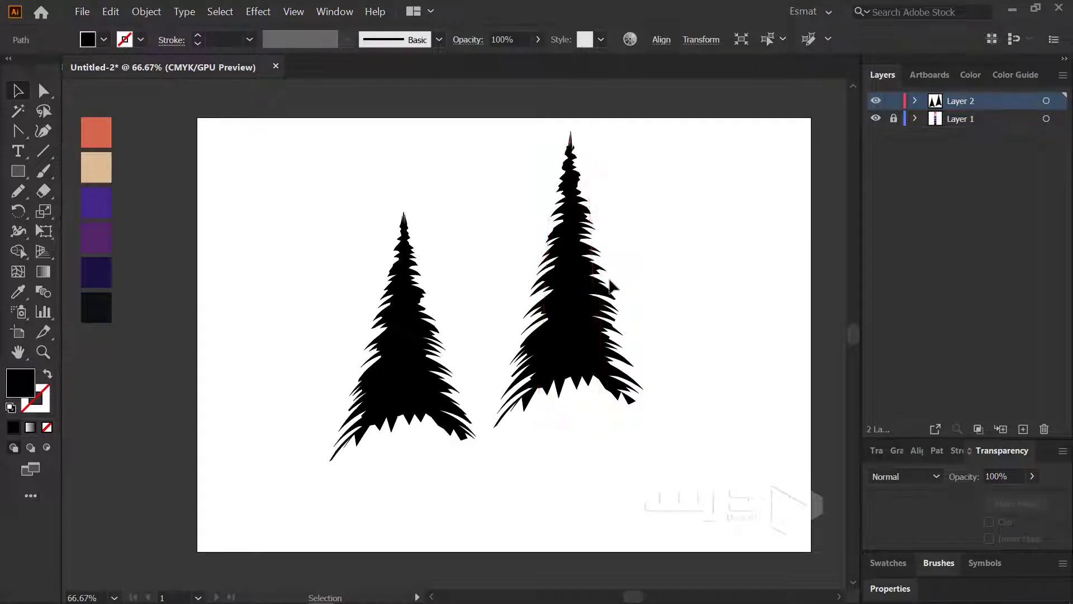
pyautogui.moveTo(587, 299); pyautogui.dragTo(502, 349)
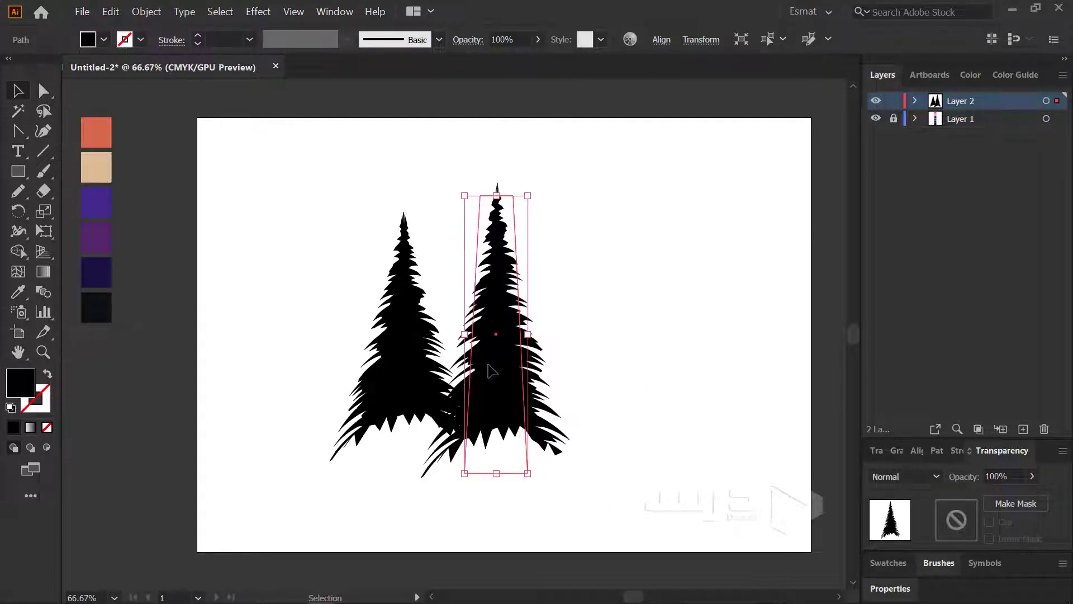
# Draw a new tapered rectangle, roughen it, and place it beside the other trees
pyautogui.click(17, 175)
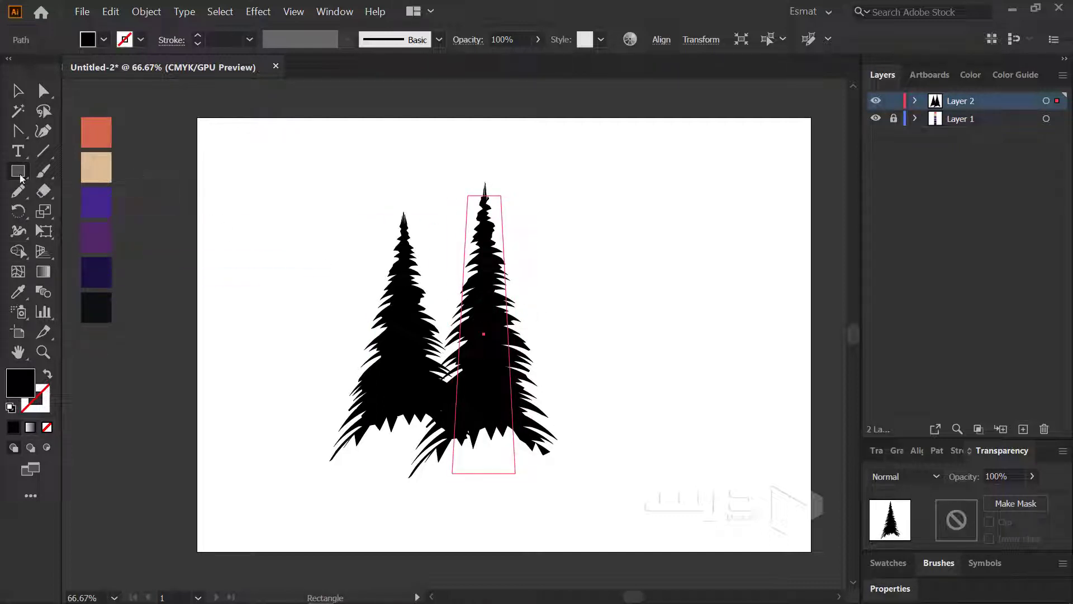
pyautogui.moveTo(628, 224); pyautogui.dragTo(698, 491)
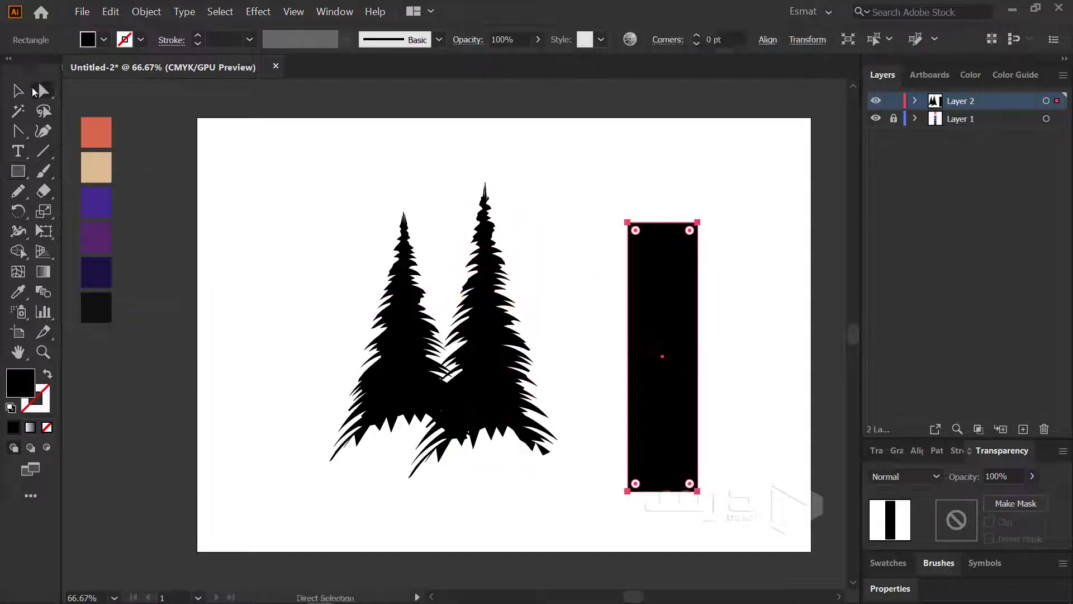
pyautogui.press('a')
pyautogui.moveTo(698, 253); pyautogui.dragTo(697, 222)
pyautogui.click(258, 11)
pyautogui.click(274, 40)
pyautogui.moveTo(216, 222); pyautogui.dragTo(243, 226)
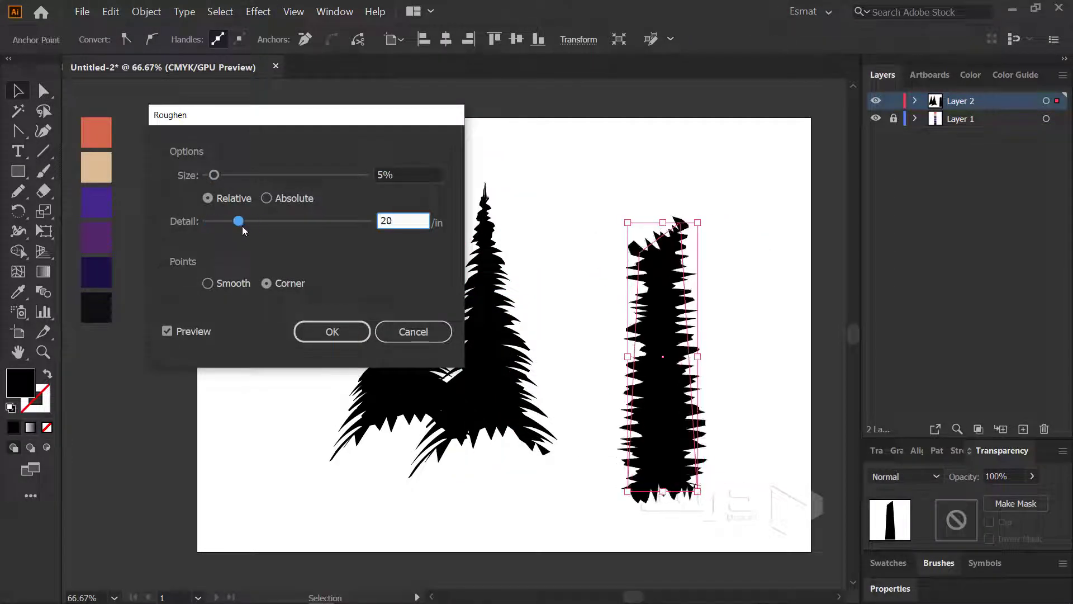
pyautogui.click(331, 331)
pyautogui.press('v')
pyautogui.click(258, 11)
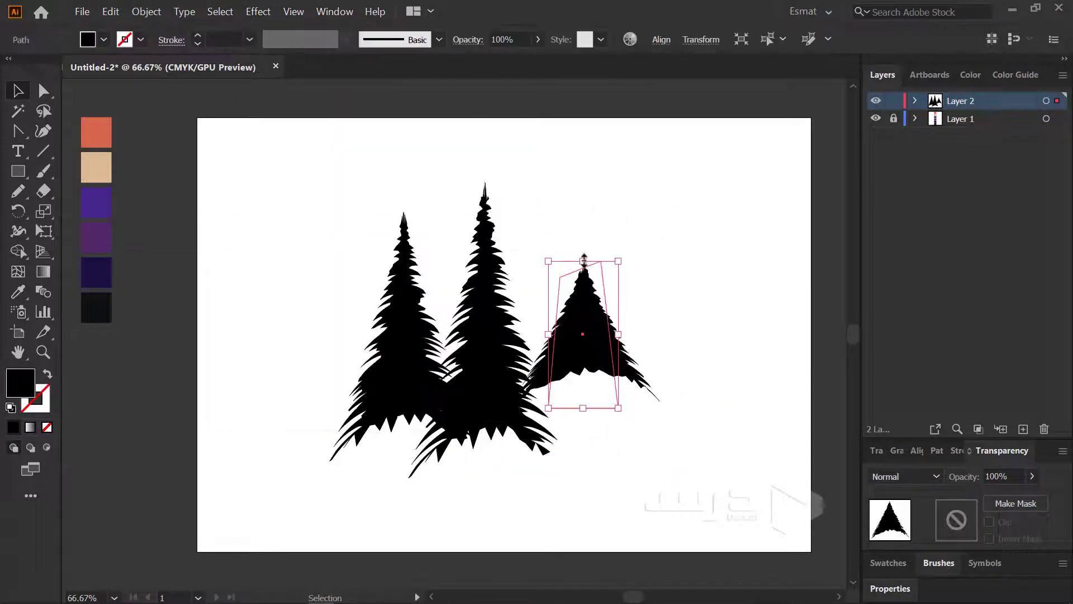
pyautogui.moveTo(584, 358); pyautogui.dragTo(576, 378)
# Draw another tapered rectangle, roughen and warp it into a tree, and move it down-left
pyautogui.press('m')
pyautogui.moveTo(635, 208); pyautogui.dragTo(707, 444)
pyautogui.press('a')
pyautogui.moveTo(706, 208); pyautogui.dragTo(658, 244)
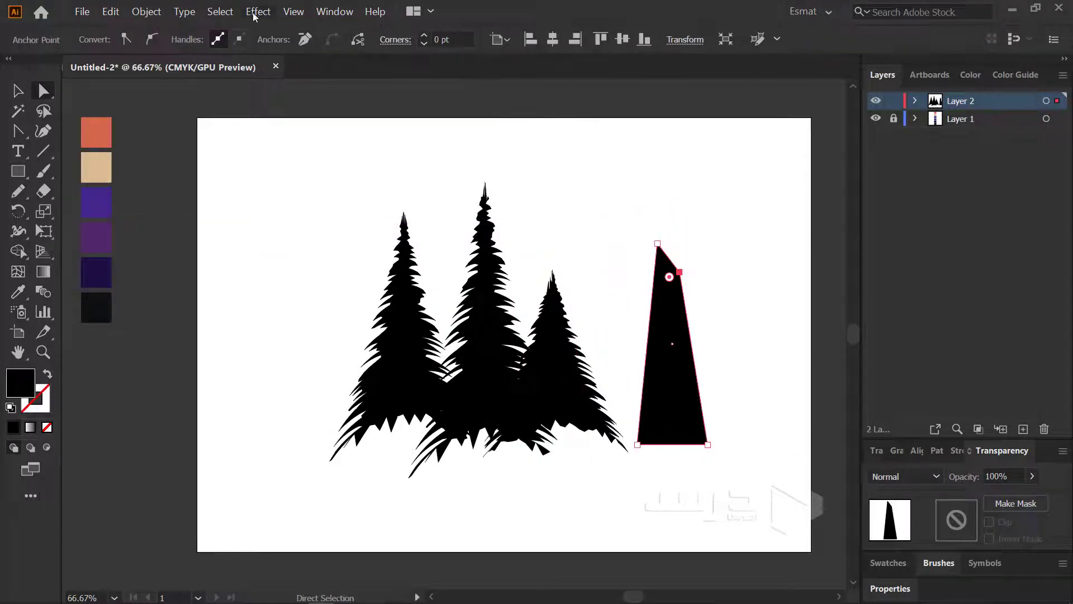
pyautogui.click(258, 11)
pyautogui.click(273, 41)
pyautogui.click(332, 331)
pyautogui.click(258, 12)
pyautogui.click(372, 161)
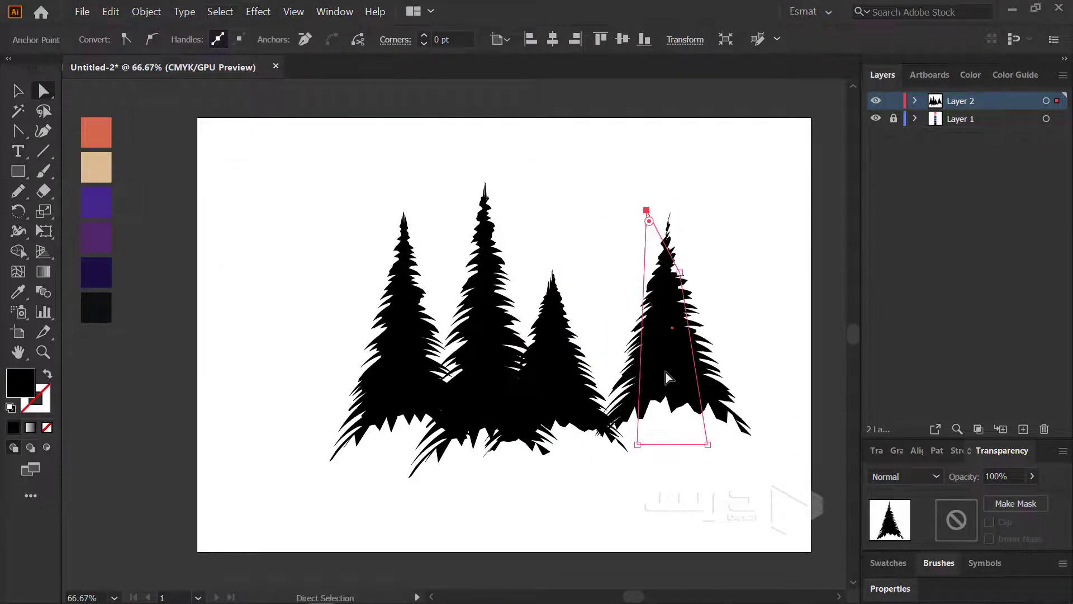
pyautogui.moveTo(666, 373); pyautogui.dragTo(625, 402)
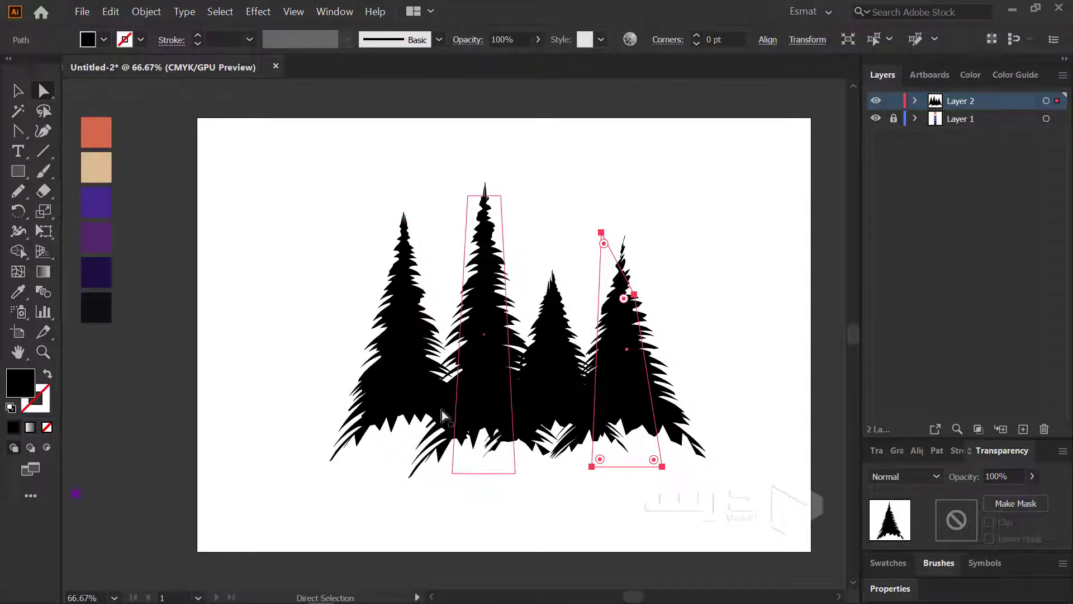
# Rearrange the trees so they overlap at varying heights
pyautogui.moveTo(444, 402); pyautogui.dragTo(263, 374)
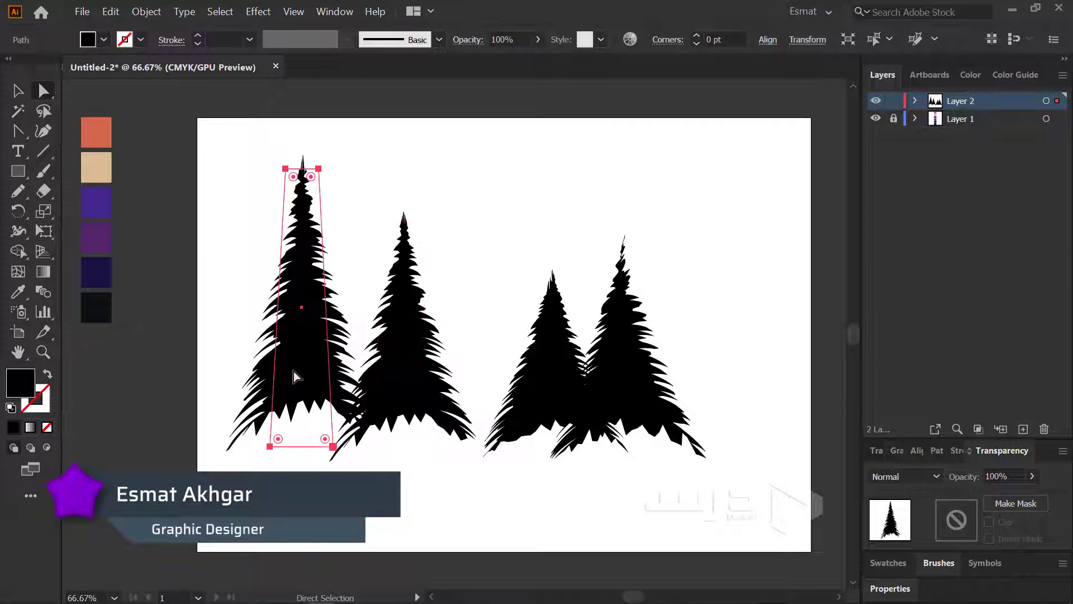
pyautogui.moveTo(295, 379)
pyautogui.mouseDown()
pyautogui.moveTo(470, 407)
pyautogui.moveTo(556, 394)
pyautogui.mouseUp()
pyautogui.moveTo(629, 390); pyautogui.dragTo(663, 390)
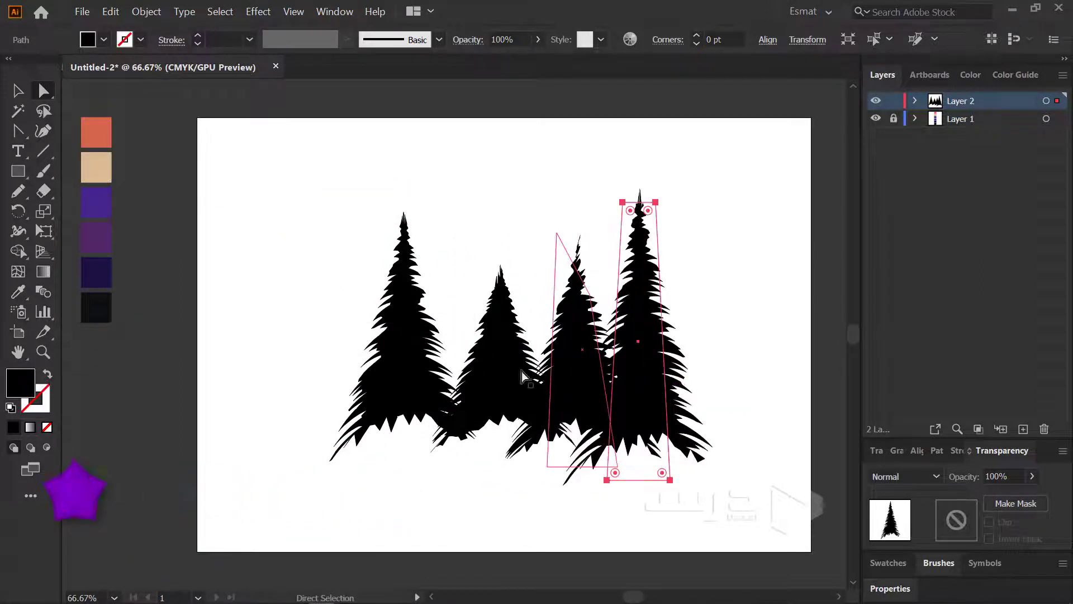
pyautogui.moveTo(495, 377); pyautogui.dragTo(476, 375)
pyautogui.moveTo(588, 308); pyautogui.dragTo(536, 307)
pyautogui.moveTo(632, 368)
pyautogui.mouseDown()
pyautogui.moveTo(620, 377)
pyautogui.moveTo(569, 362)
pyautogui.mouseUp()
pyautogui.moveTo(408, 370); pyautogui.dragTo(430, 421)
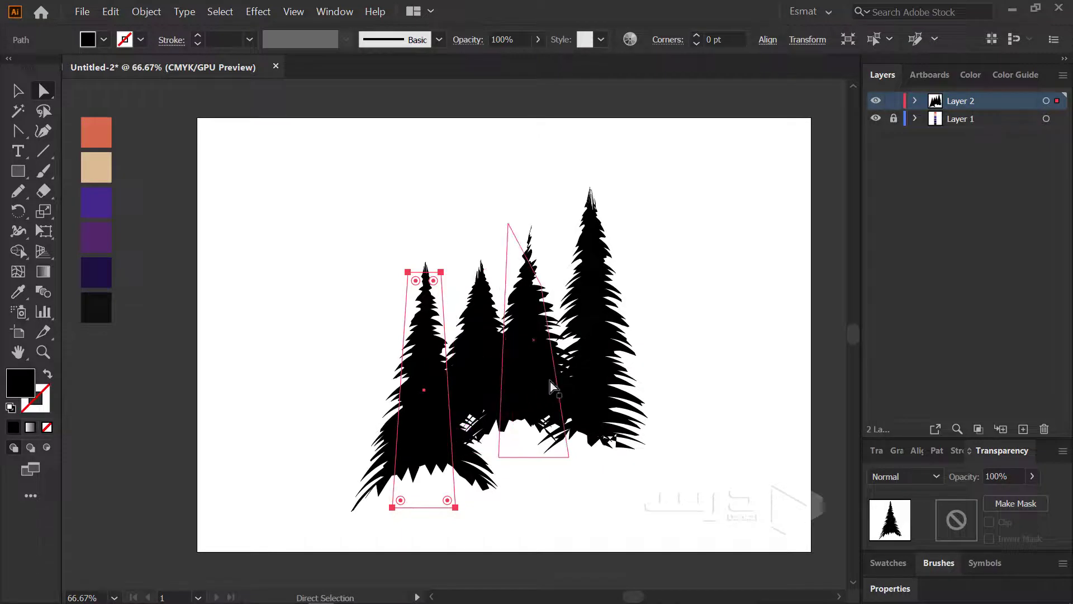
pyautogui.moveTo(550, 382); pyautogui.dragTo(551, 420)
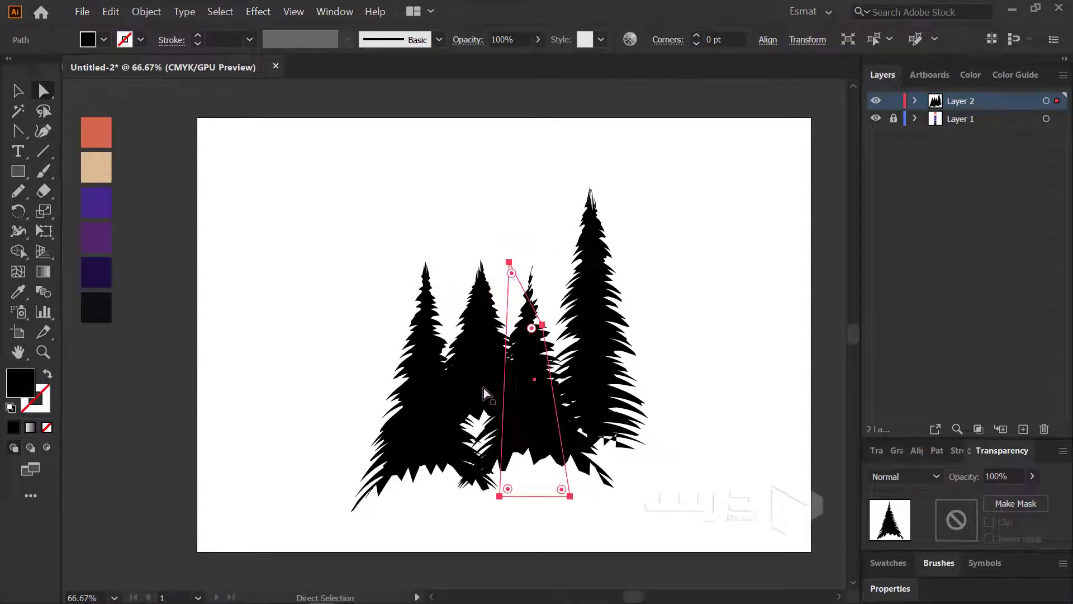
pyautogui.moveTo(597, 348); pyautogui.dragTo(593, 364)
# Copy several trees toward the right to extend the forest row
pyautogui.moveTo(478, 388); pyautogui.dragTo(488, 391)
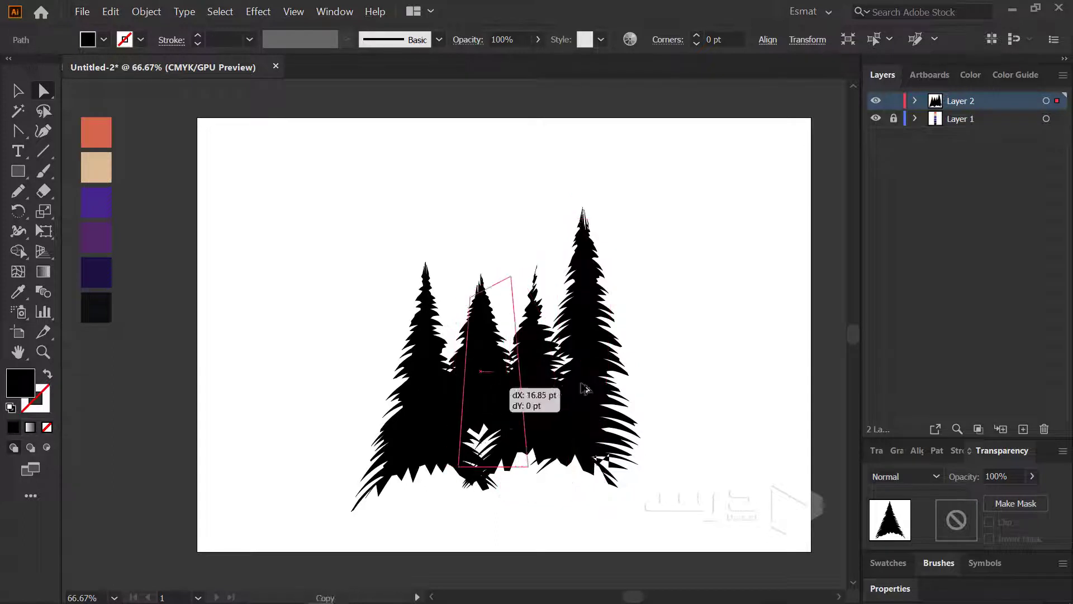
pyautogui.moveTo(584, 388); pyautogui.dragTo(660, 394)
pyautogui.moveTo(541, 394)
pyautogui.mouseDown()
pyautogui.moveTo(669, 385)
pyautogui.moveTo(636, 372)
pyautogui.moveTo(643, 400)
pyautogui.mouseUp()
pyautogui.click(557, 407)
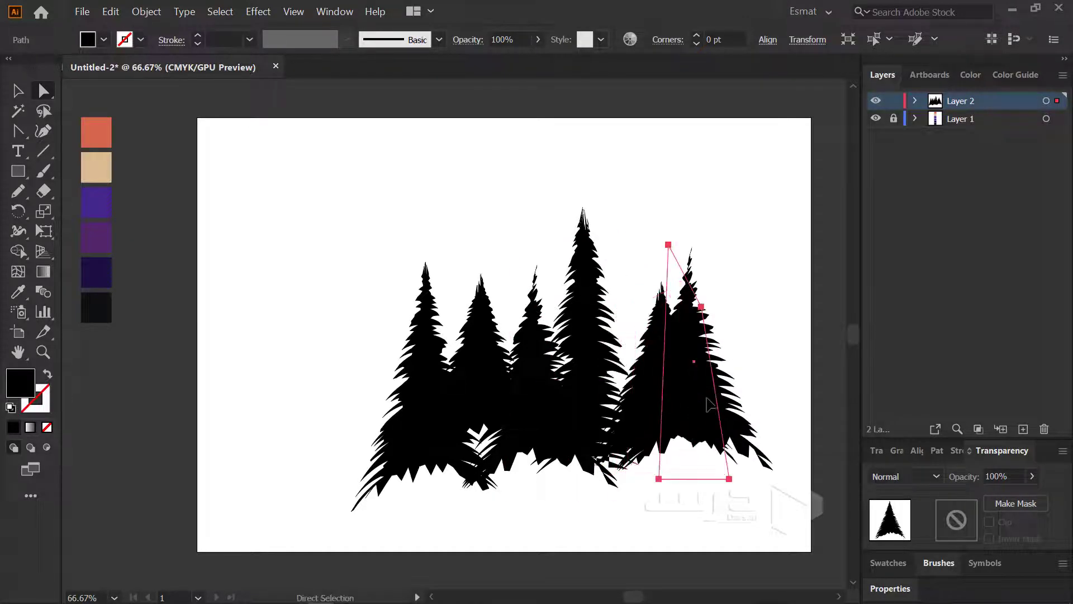
pyautogui.moveTo(711, 411); pyautogui.dragTo(670, 408)
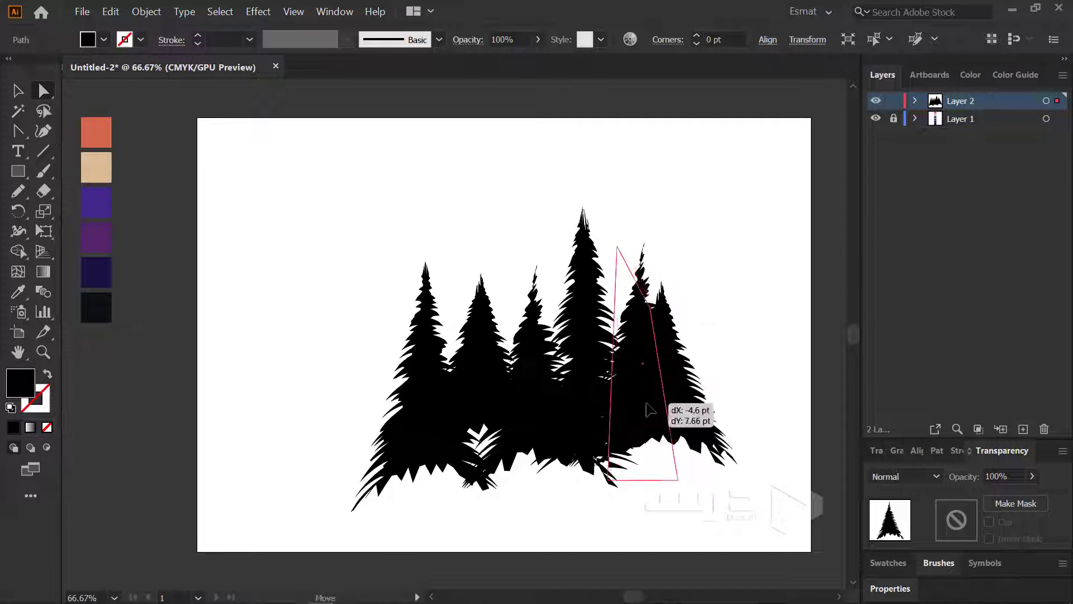
pyautogui.click(419, 411)
pyautogui.moveTo(423, 413); pyautogui.dragTo(702, 393)
pyautogui.click(578, 387)
pyautogui.moveTo(583, 386); pyautogui.dragTo(726, 374)
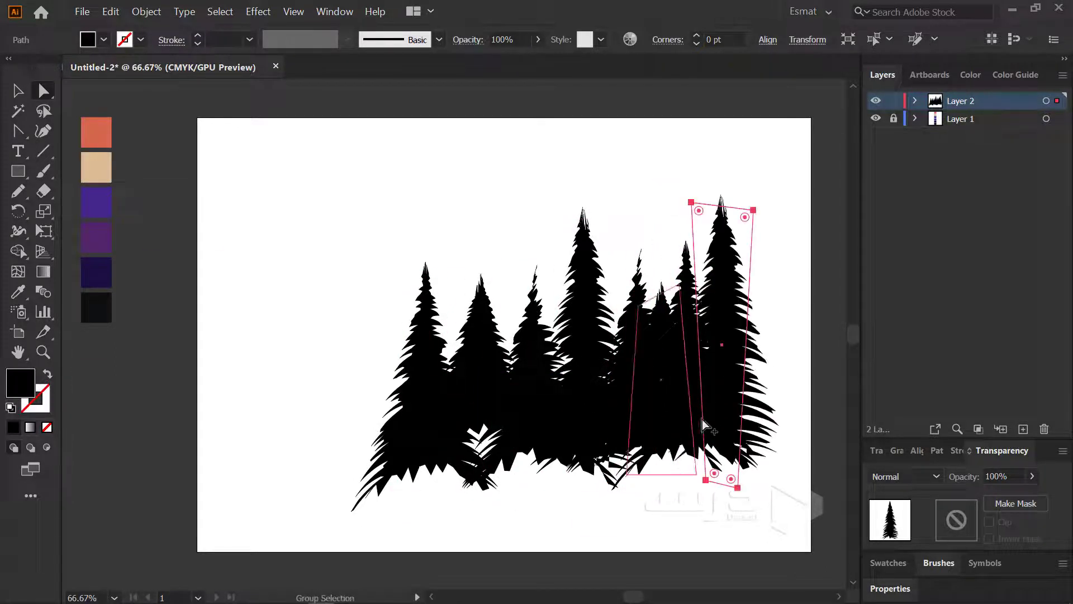
# Position the narrow tree among the right trees, then move the whole forest left
pyautogui.hotkey('ctrl', '-')
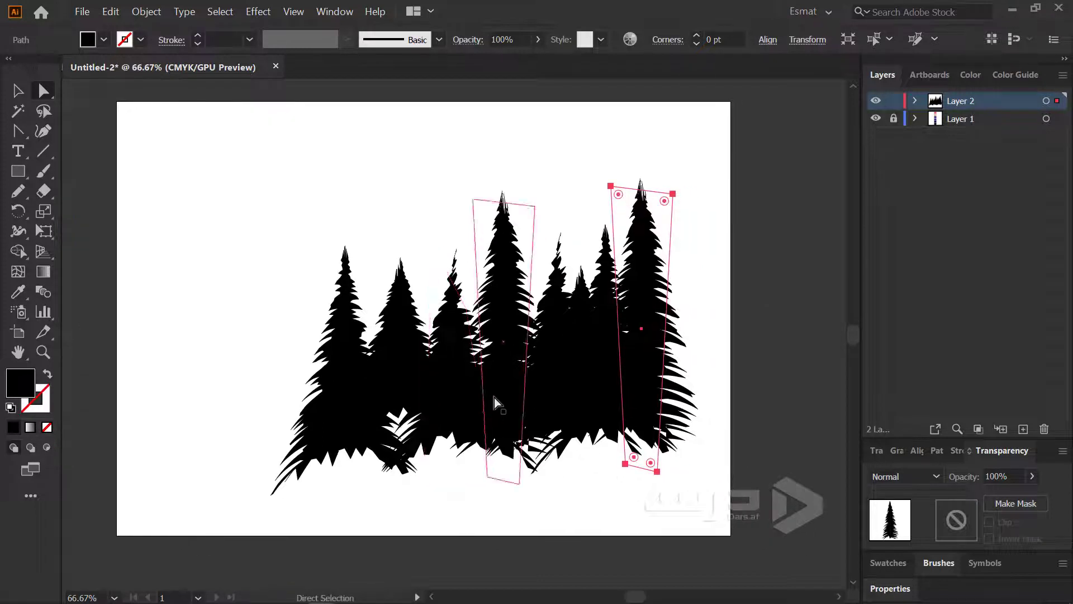
pyautogui.moveTo(492, 402); pyautogui.dragTo(564, 386)
pyautogui.moveTo(651, 438); pyautogui.dragTo(627, 434)
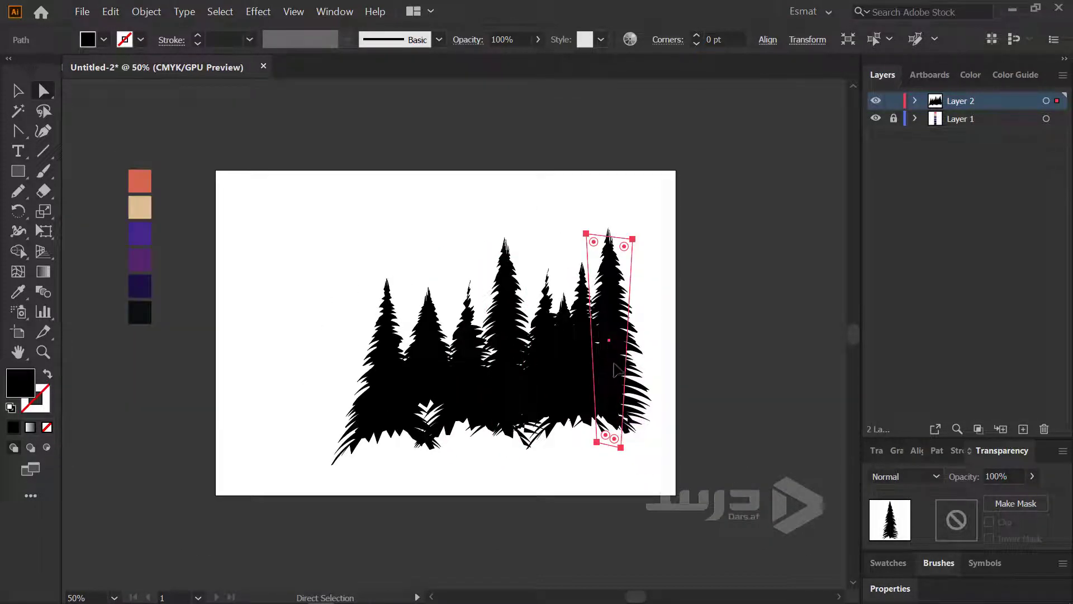
pyautogui.moveTo(615, 369); pyautogui.dragTo(624, 422)
pyautogui.moveTo(592, 369); pyautogui.dragTo(626, 386)
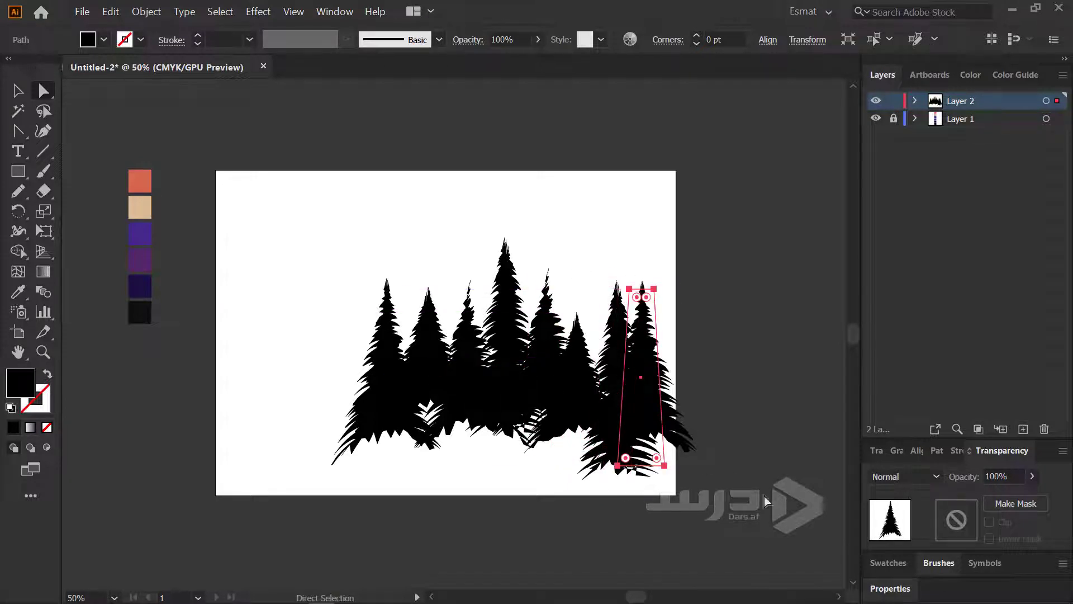
pyautogui.hotkey('ctrl', 'a')
pyautogui.moveTo(564, 402)
pyautogui.mouseDown()
pyautogui.moveTo(416, 375)
pyautogui.moveTo(553, 378)
pyautogui.moveTo(397, 370)
pyautogui.mouseUp()
pyautogui.press('v')
# Select all the tree paths and zoom in on the forest
pyautogui.hotkey('ctrl', 'a')
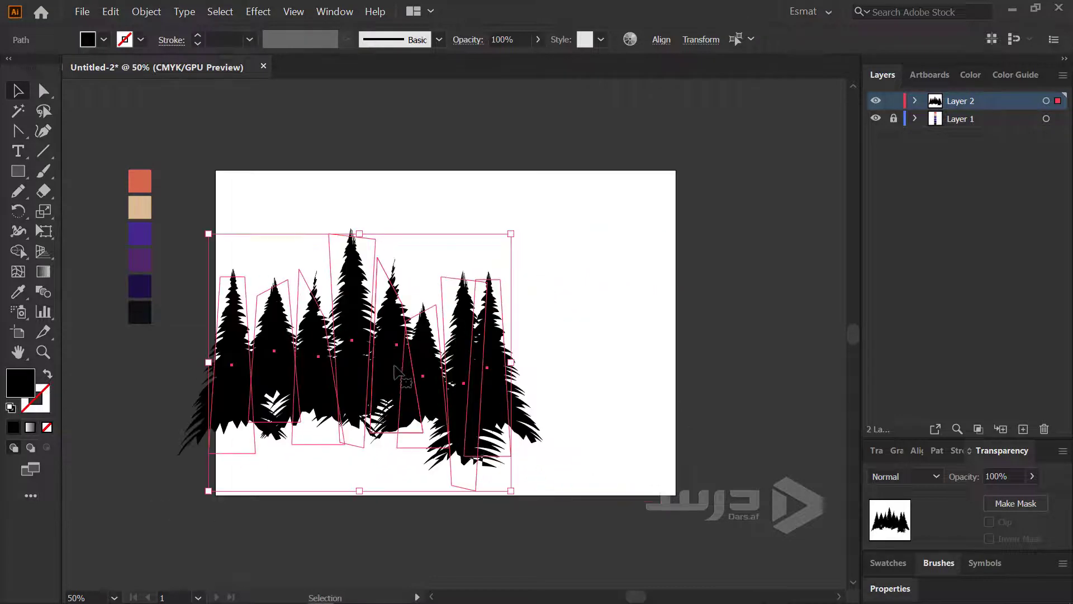
pyautogui.click(643, 299)
pyautogui.hotkey('ctrl', '+')
pyautogui.moveTo(643, 236); pyautogui.dragTo(73, 405)
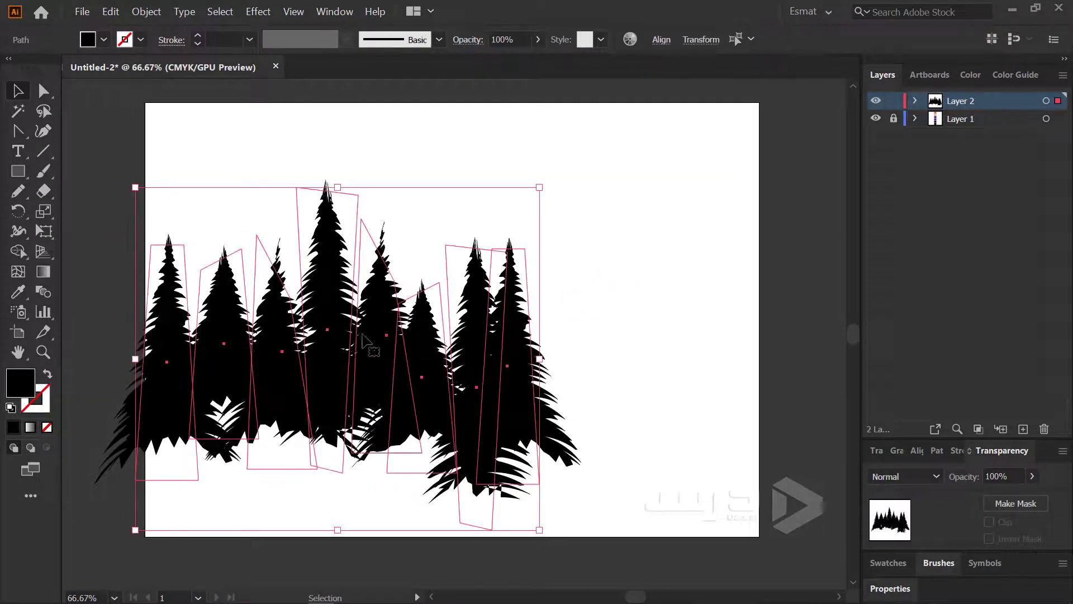
pyautogui.hotkey('ctrl', '+')
pyautogui.hotkey('ctrl', '+')
pyautogui.hotkey('ctrl', '+')
pyautogui.hotkey('ctrl', '+')
pyautogui.hotkey('ctrl', '-')
pyautogui.hotkey('ctrl', '-')
pyautogui.hotkey('ctrl', '-')
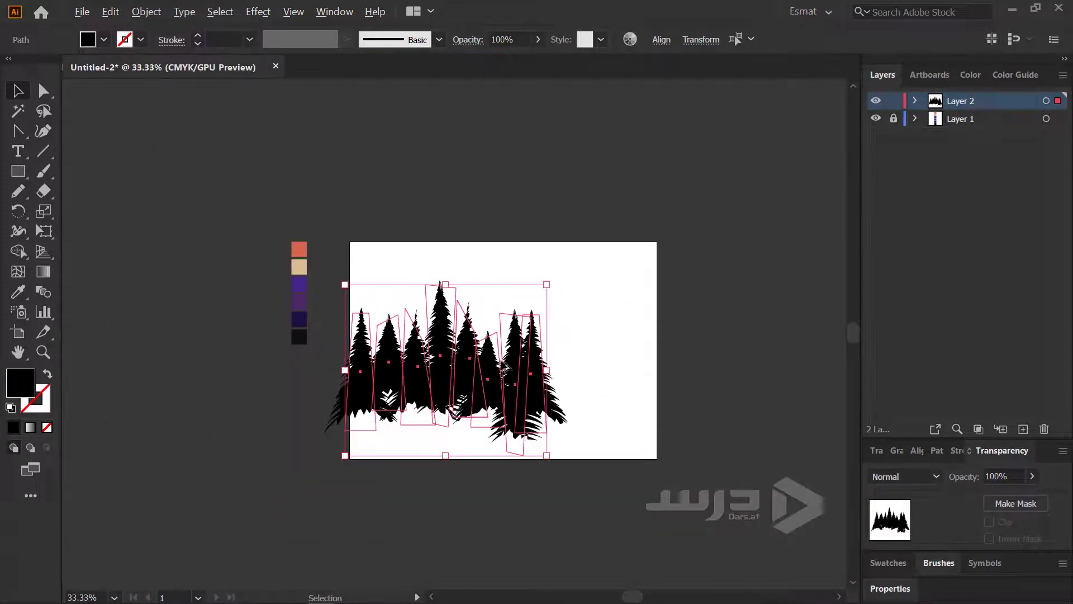
pyautogui.hotkey('ctrl', '+')
pyautogui.hscroll(2, 436, 431)
pyautogui.hotkey('ctrl', '+')
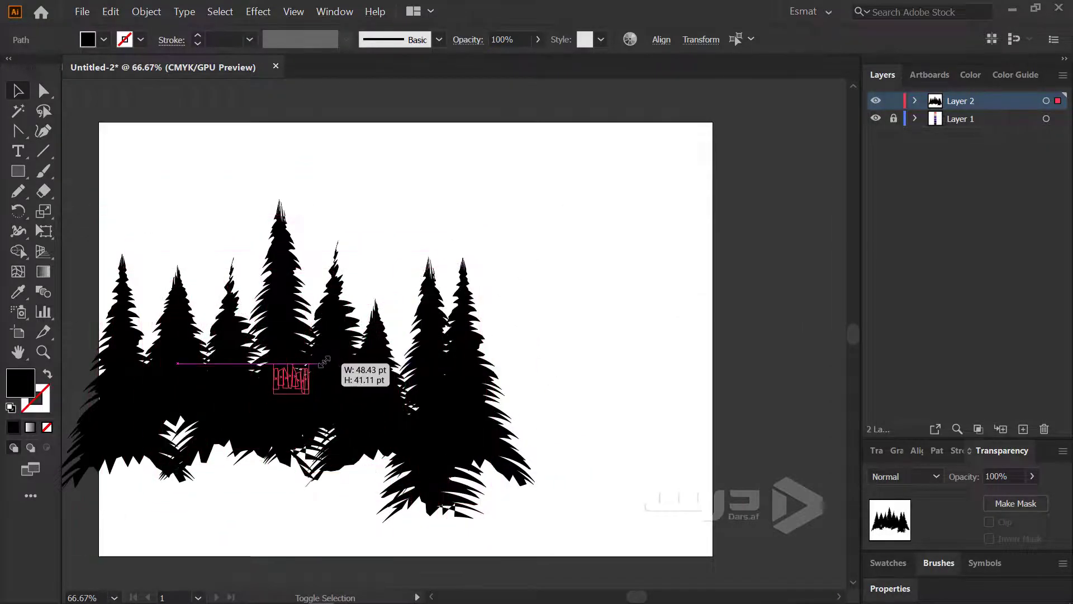
# Trial-scale the trees down, then undo to restore their original size
pyautogui.moveTo(490, 208); pyautogui.dragTo(312, 361)
pyautogui.click(309, 459)
pyautogui.scroll(4, 286, 383)
pyautogui.scroll(3, 286, 383)
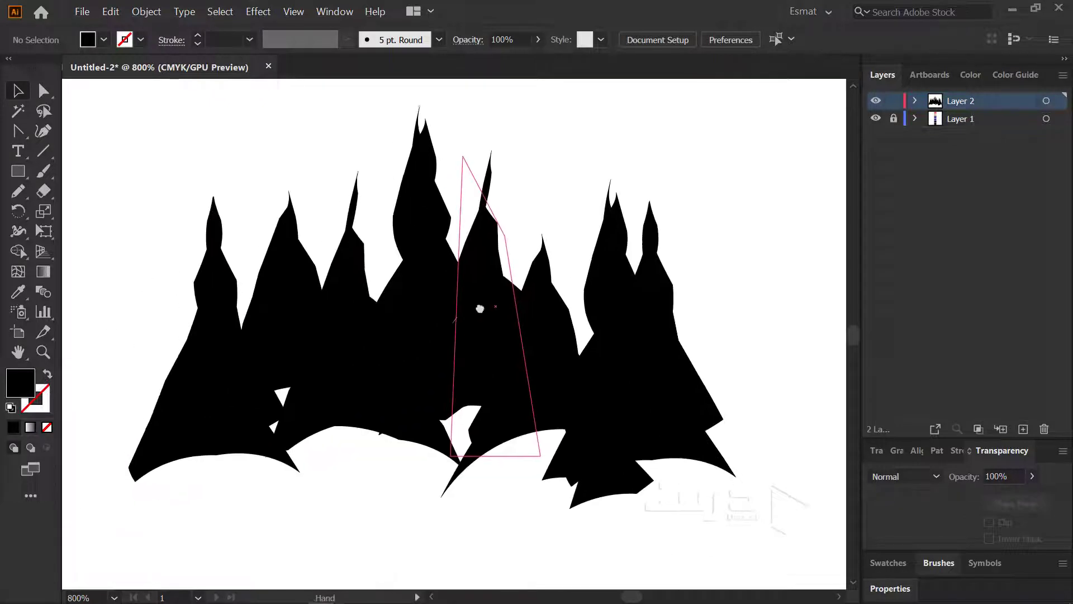
pyautogui.scroll(-5, 391, 386)
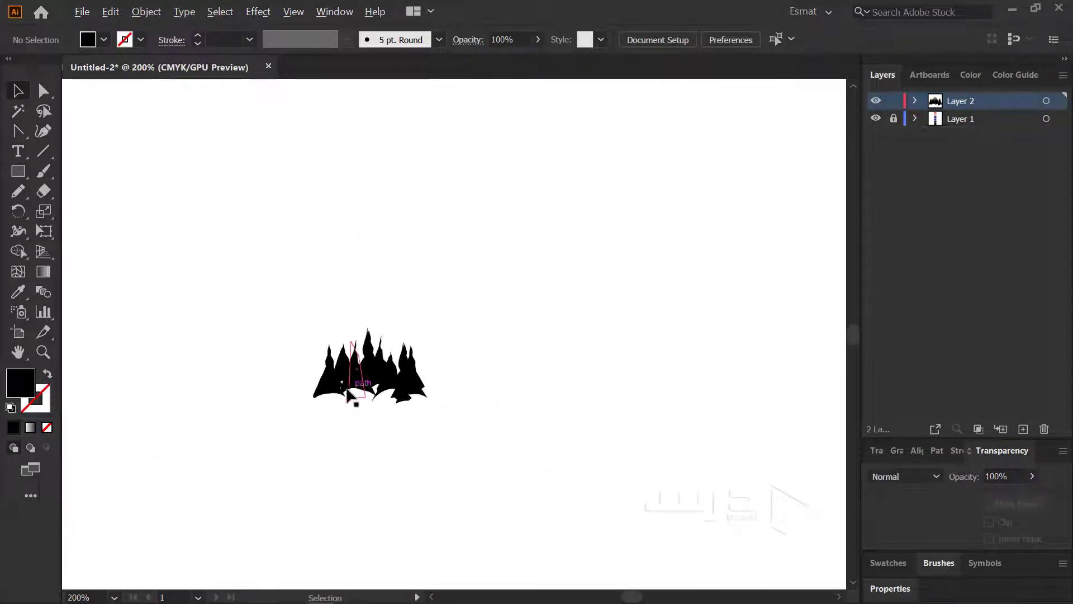
pyautogui.scroll(-2, 344, 398)
pyautogui.hotkey('ctrl', 'z')
pyautogui.hotkey('ctrl', 'z')
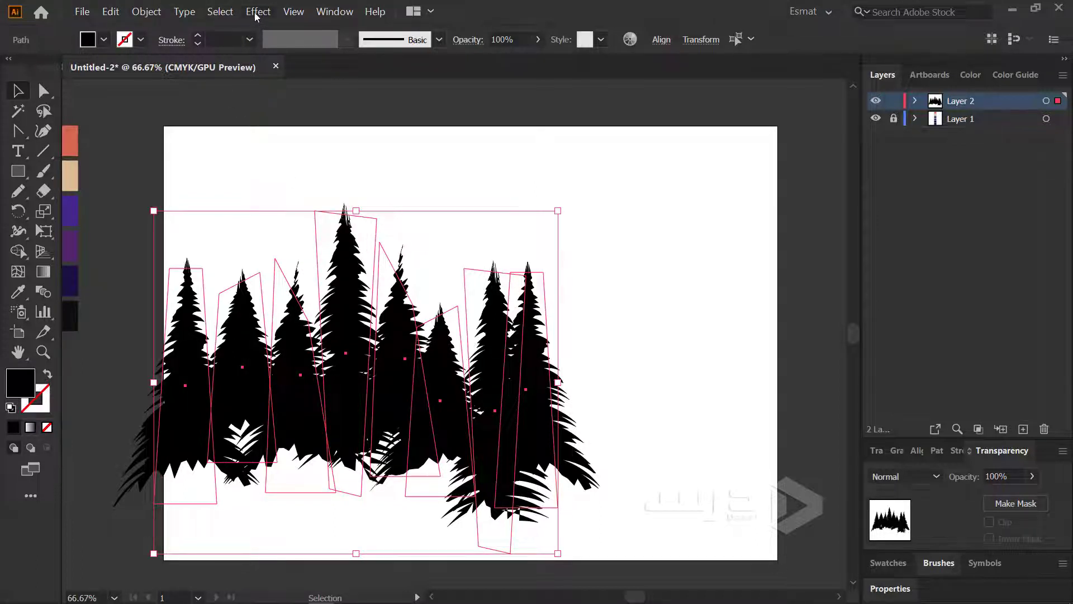
# Expand the trees' appearance into outline paths and reselect them all
pyautogui.click(146, 12)
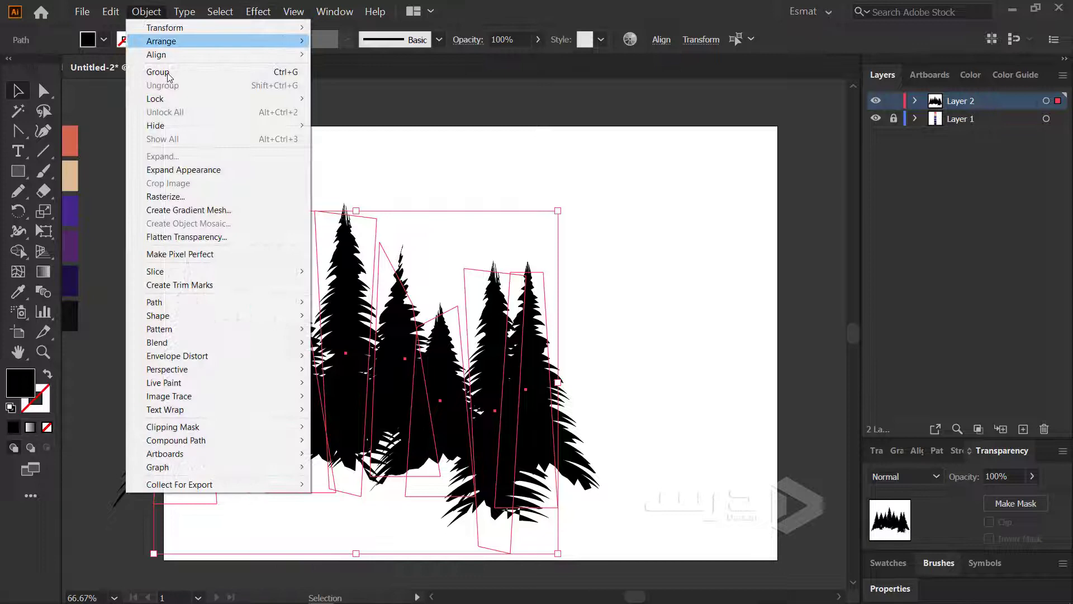
pyautogui.click(199, 171)
pyautogui.click(680, 314)
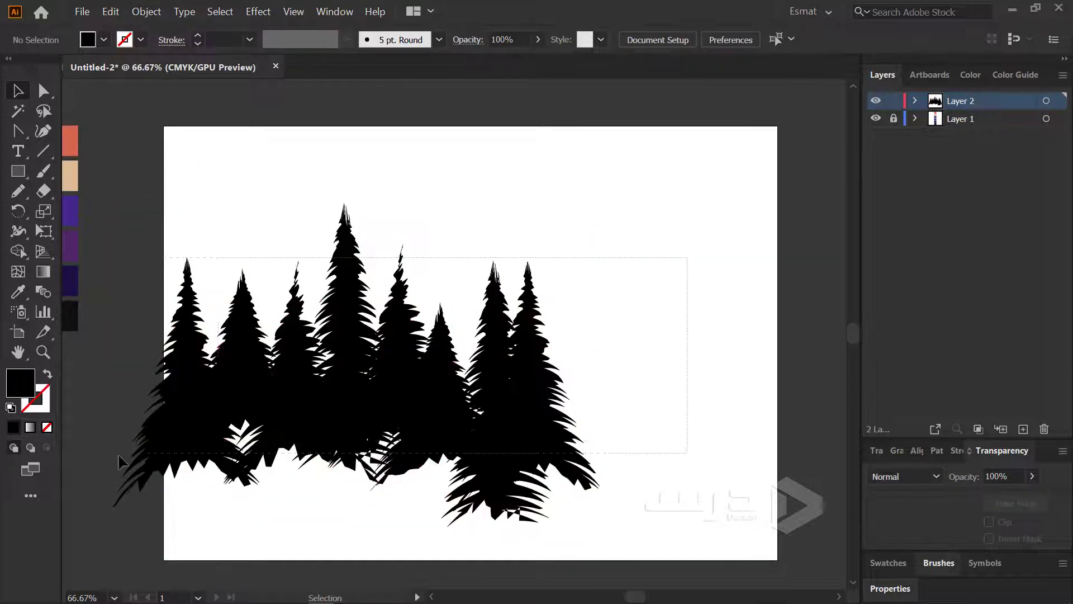
pyautogui.moveTo(687, 258); pyautogui.dragTo(120, 454)
# Test shrinking the expanded forest, then undo to keep its original size
pyautogui.moveTo(603, 202); pyautogui.dragTo(386, 346)
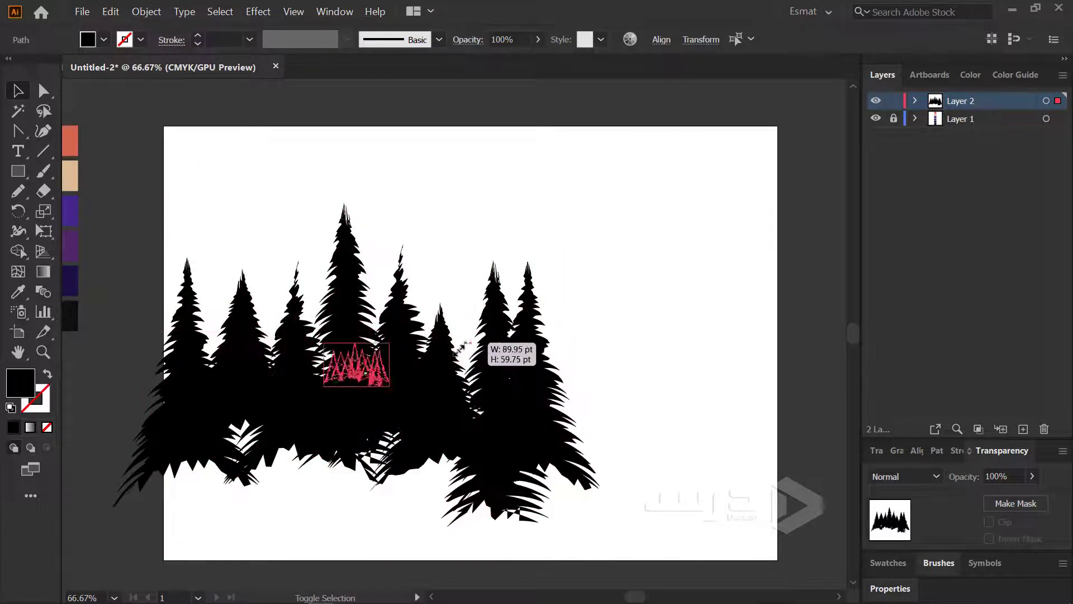
pyautogui.click(419, 390)
pyautogui.scroll(5, 358, 380)
pyautogui.scroll(-3, 355, 381)
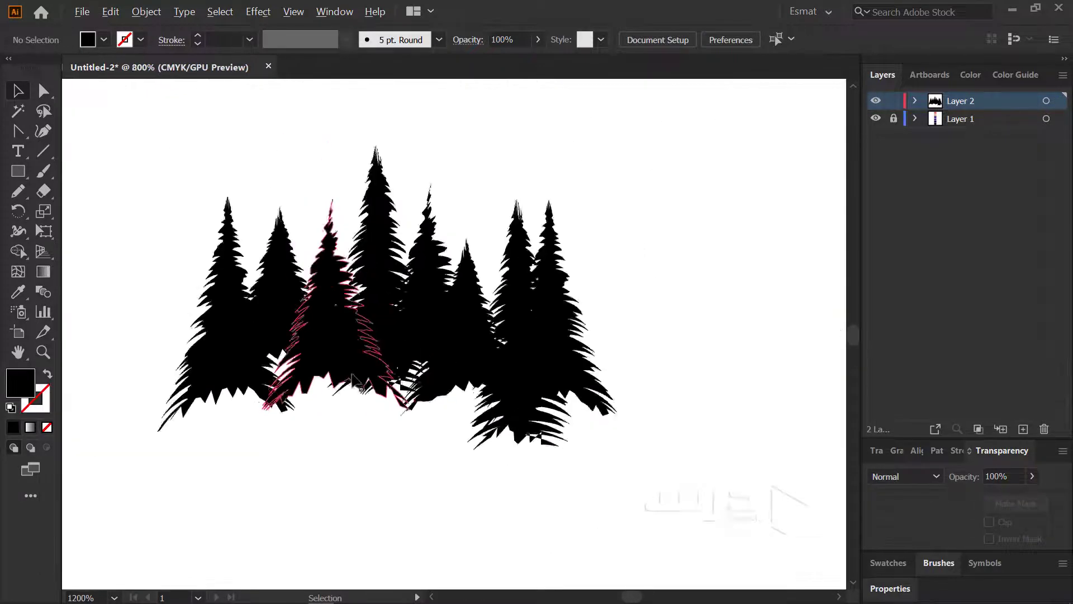
pyautogui.scroll(-2, 354, 382)
pyautogui.scroll(-1, 352, 382)
pyautogui.hotkey('ctrl', 'z')
pyautogui.hotkey('ctrl', 'z')
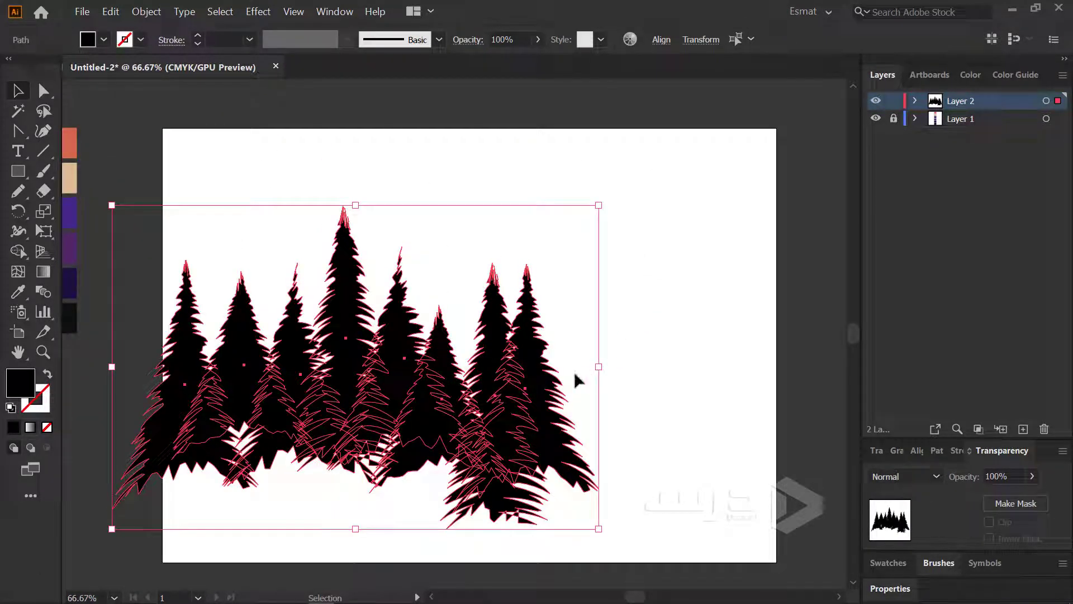
pyautogui.scroll(-1, 339, 326)
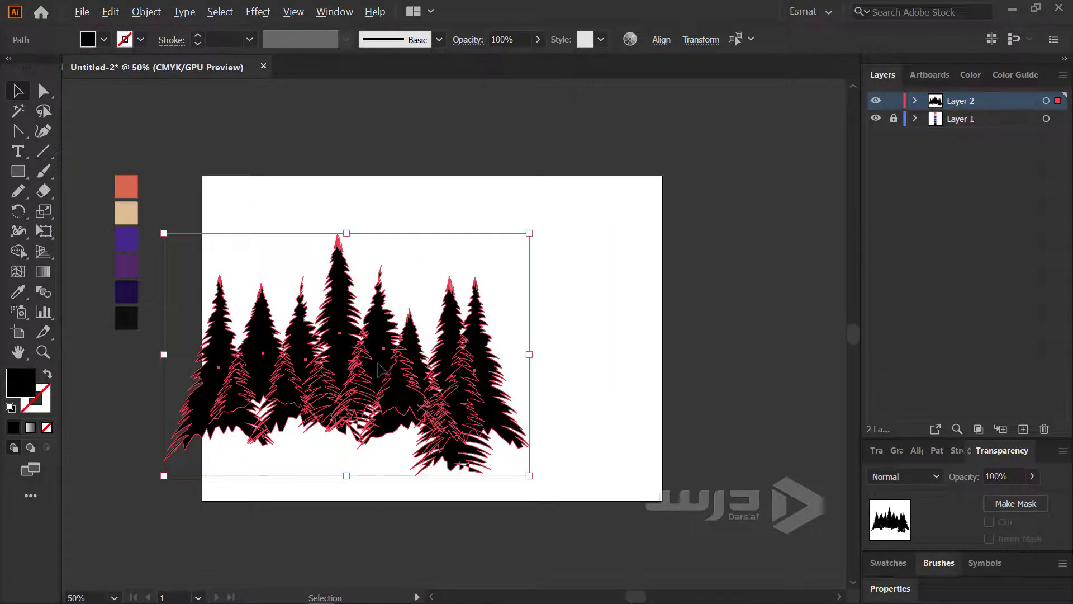
# Alt-drag a copy of the tree group to the right and start placing its trees
pyautogui.moveTo(379, 369)
pyautogui.keyDown('alt'); pyautogui.mouseDown()
pyautogui.moveTo(753, 364)
pyautogui.moveTo(522, 394)
pyautogui.mouseUp(); pyautogui.keyUp('alt')
pyautogui.click(781, 448)
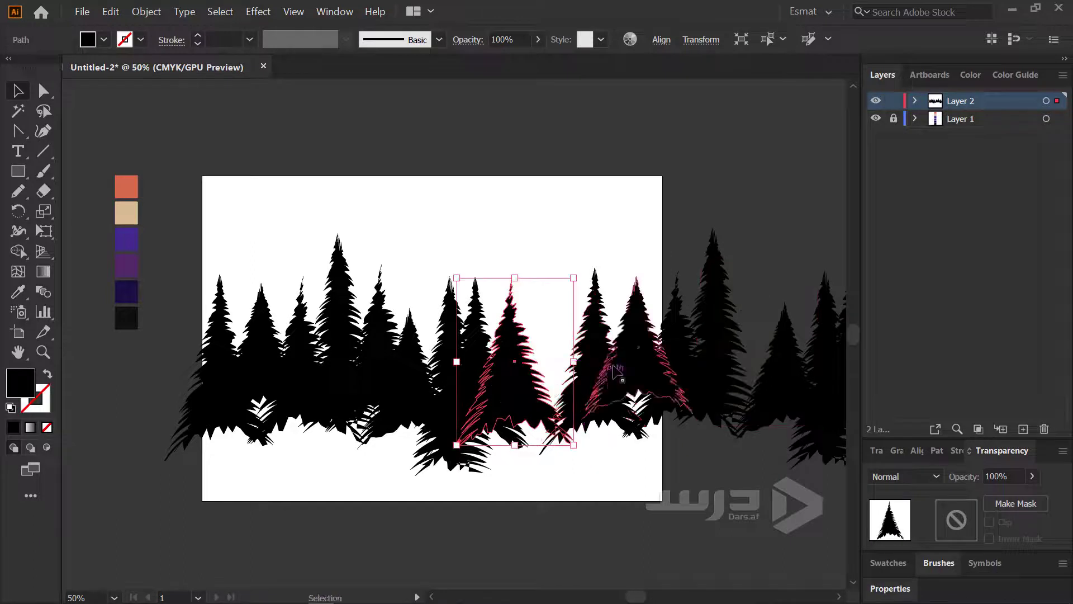
pyautogui.moveTo(617, 372)
pyautogui.mouseDown()
pyautogui.moveTo(551, 386)
pyautogui.moveTo(618, 396)
pyautogui.mouseUp()
pyautogui.hotkey('ctrl', '-')
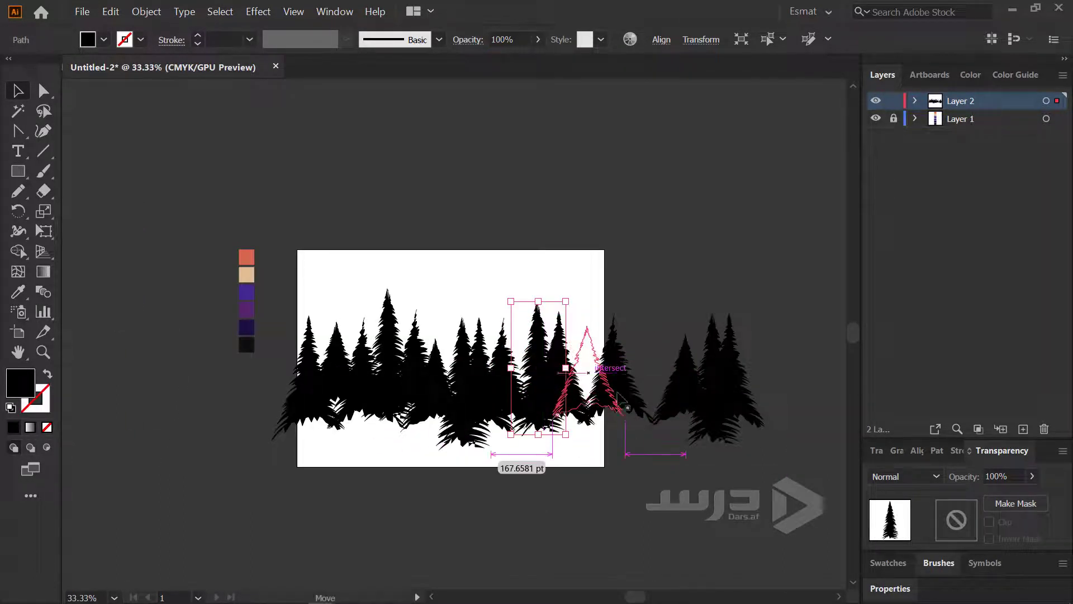
pyautogui.moveTo(618, 395)
pyautogui.mouseDown()
pyautogui.moveTo(709, 372)
pyautogui.moveTo(616, 373)
pyautogui.mouseUp()
# Rearrange several pines among the left group to fill gaps in the forest
pyautogui.hotkey('ctrl', '+')
pyautogui.hotkey('ctrl', '+')
pyautogui.moveTo(675, 282)
pyautogui.mouseDown()
pyautogui.moveTo(698, 273)
pyautogui.moveTo(597, 296)
pyautogui.moveTo(503, 347)
pyautogui.moveTo(369, 373)
pyautogui.mouseUp()
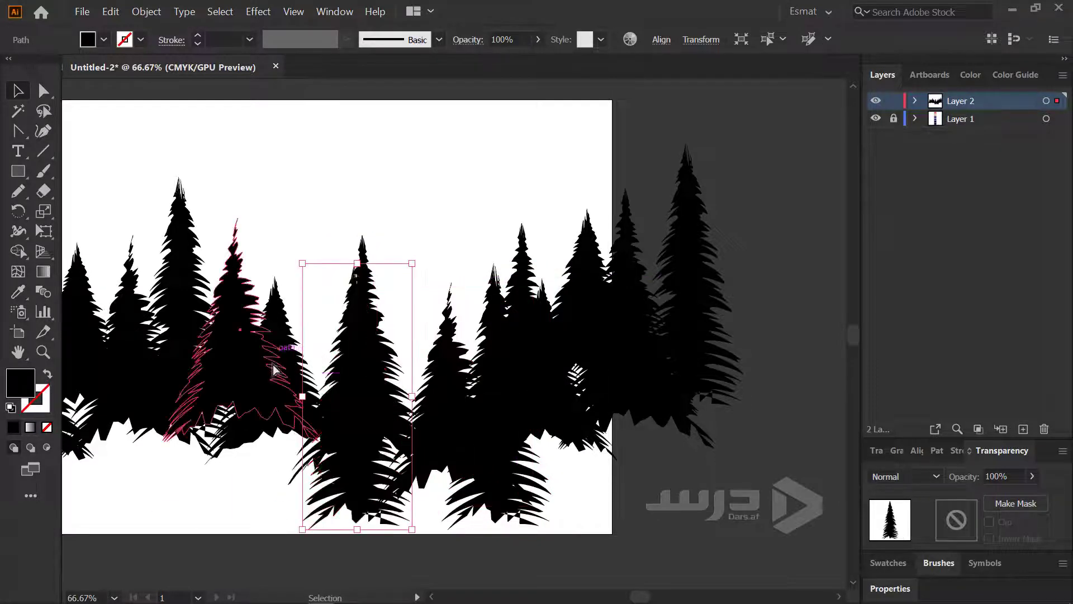
pyautogui.moveTo(369, 378)
pyautogui.mouseDown()
pyautogui.moveTo(363, 251)
pyautogui.moveTo(330, 328)
pyautogui.mouseUp()
pyautogui.moveTo(196, 363); pyautogui.dragTo(259, 382)
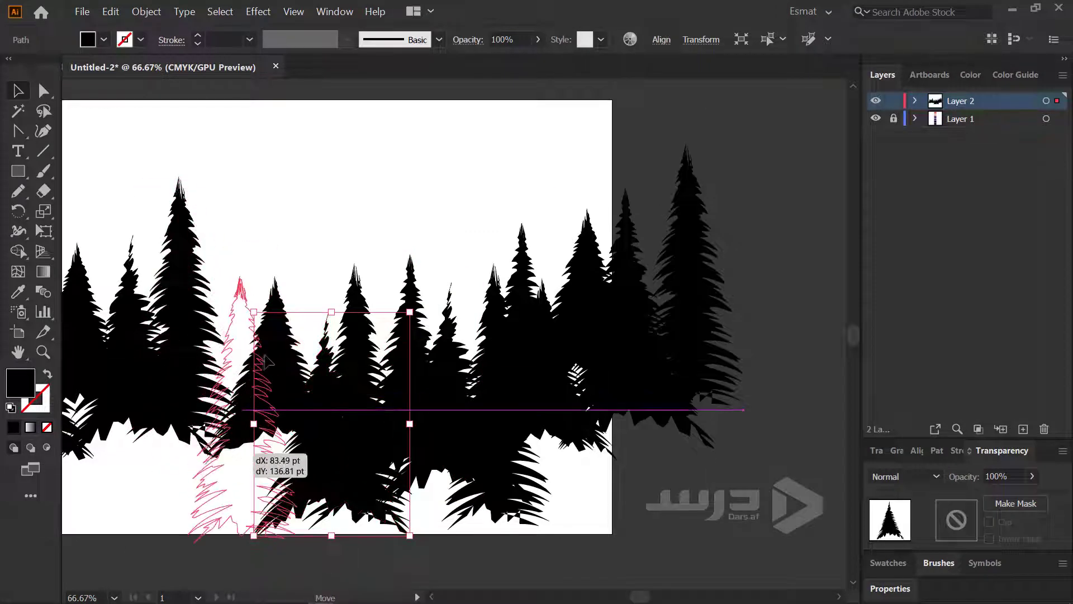
pyautogui.hotkey('ctrl', '-')
pyautogui.hotkey('ctrl', '-')
pyautogui.hotkey('ctrl', '=')
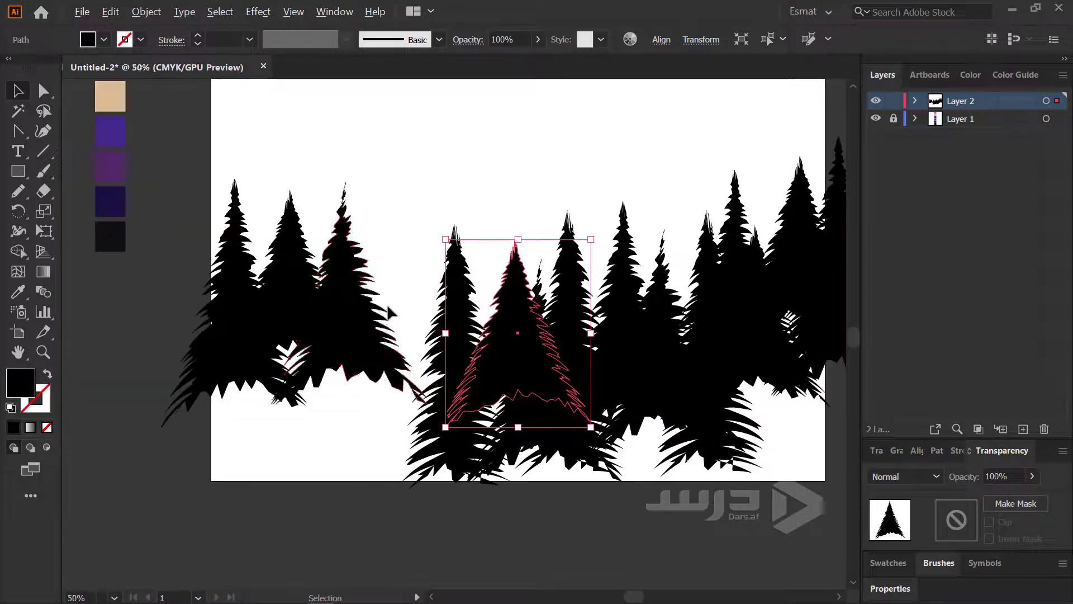
pyautogui.hotkey('ctrl', '=')
# Shift more trees toward the lower left and move one further right
pyautogui.moveTo(539, 387)
pyautogui.mouseDown()
pyautogui.moveTo(441, 417)
pyautogui.moveTo(314, 429)
pyautogui.mouseUp()
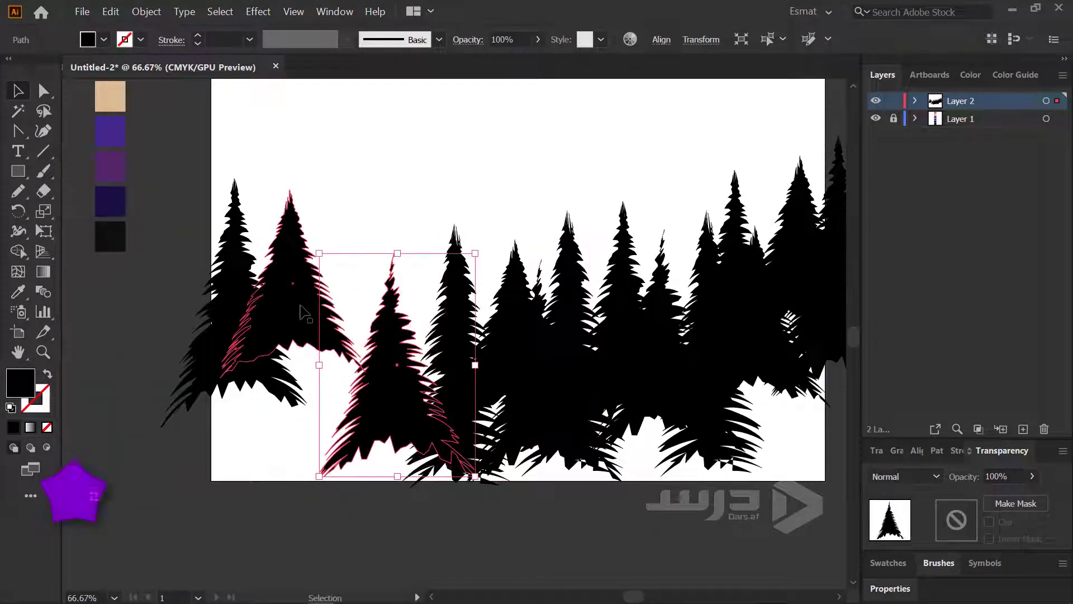
pyautogui.moveTo(335, 358); pyautogui.dragTo(273, 423)
pyautogui.moveTo(242, 351)
pyautogui.mouseDown()
pyautogui.moveTo(253, 404)
pyautogui.moveTo(193, 366)
pyautogui.mouseUp()
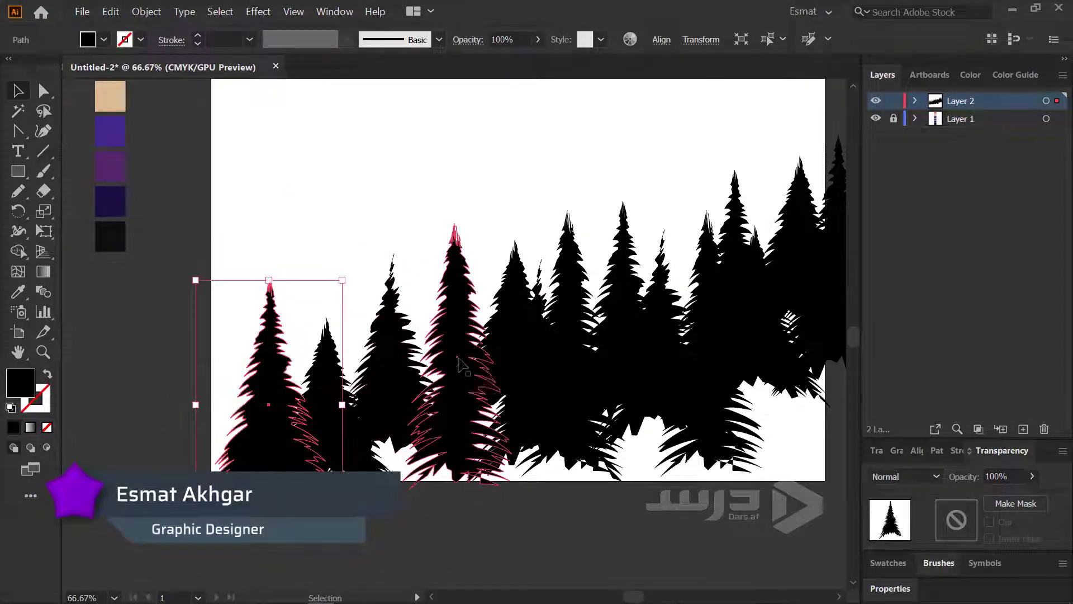
pyautogui.moveTo(441, 363); pyautogui.dragTo(341, 380)
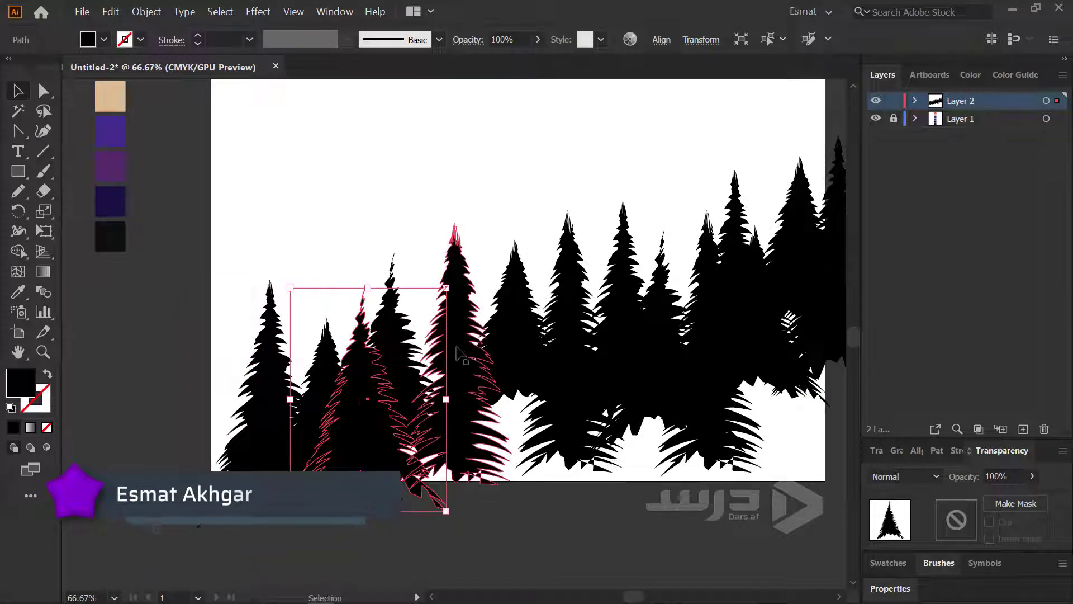
pyautogui.moveTo(407, 355); pyautogui.dragTo(530, 349)
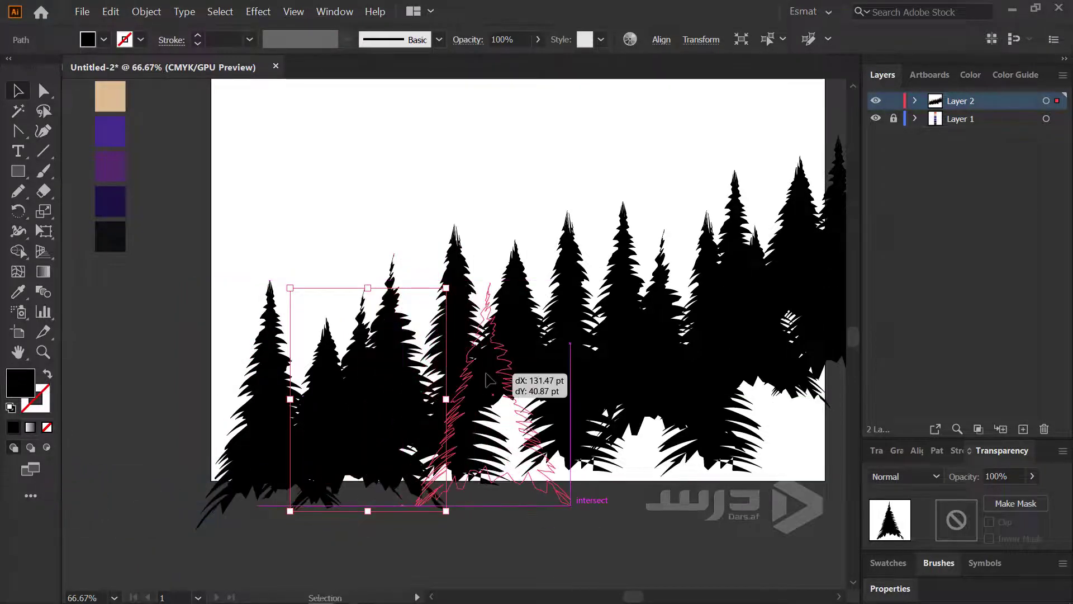
pyautogui.click(343, 238)
# Move a pine tree toward the artboard centre and fine-tune its position
pyautogui.hotkey('ctrl', '-')
pyautogui.hotkey('ctrl', '-')
pyautogui.hotkey('ctrl', '+')
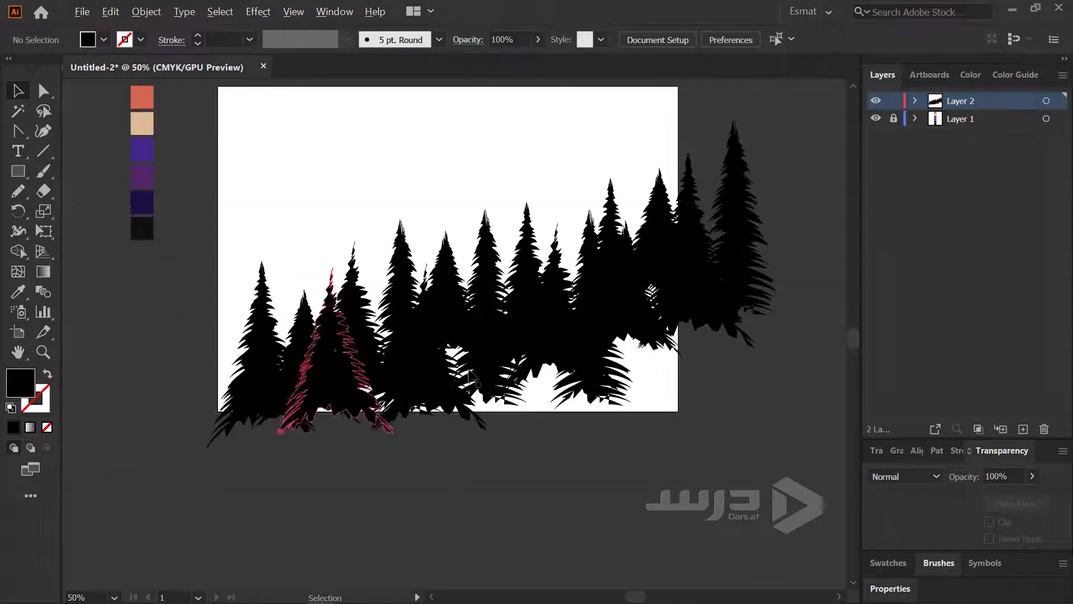
pyautogui.moveTo(330, 391); pyautogui.dragTo(380, 279)
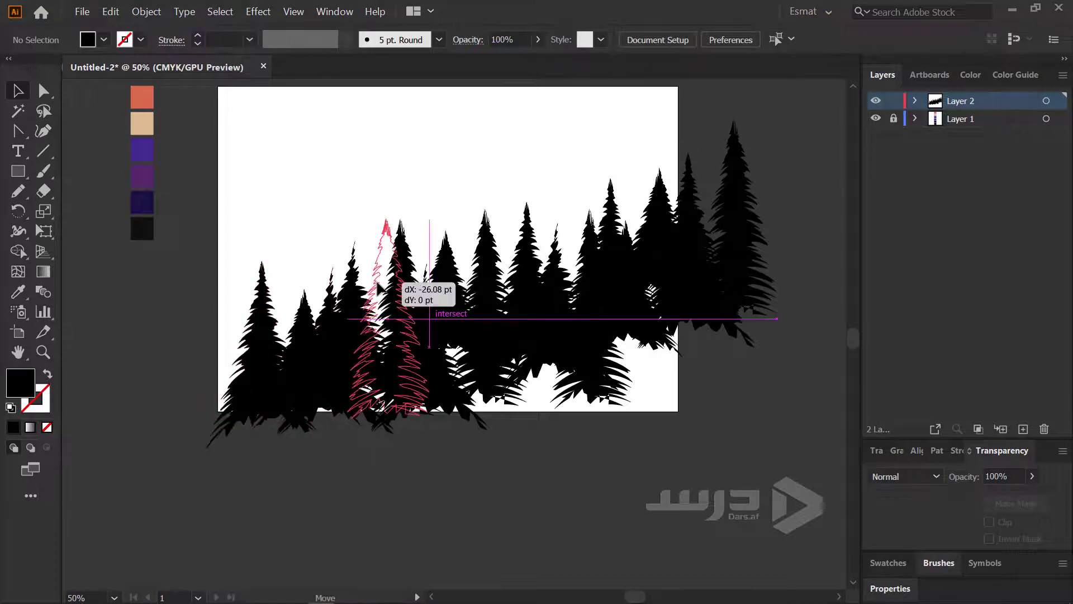
pyautogui.moveTo(394, 417)
pyautogui.mouseDown()
pyautogui.moveTo(383, 425)
pyautogui.moveTo(386, 382)
pyautogui.mouseUp()
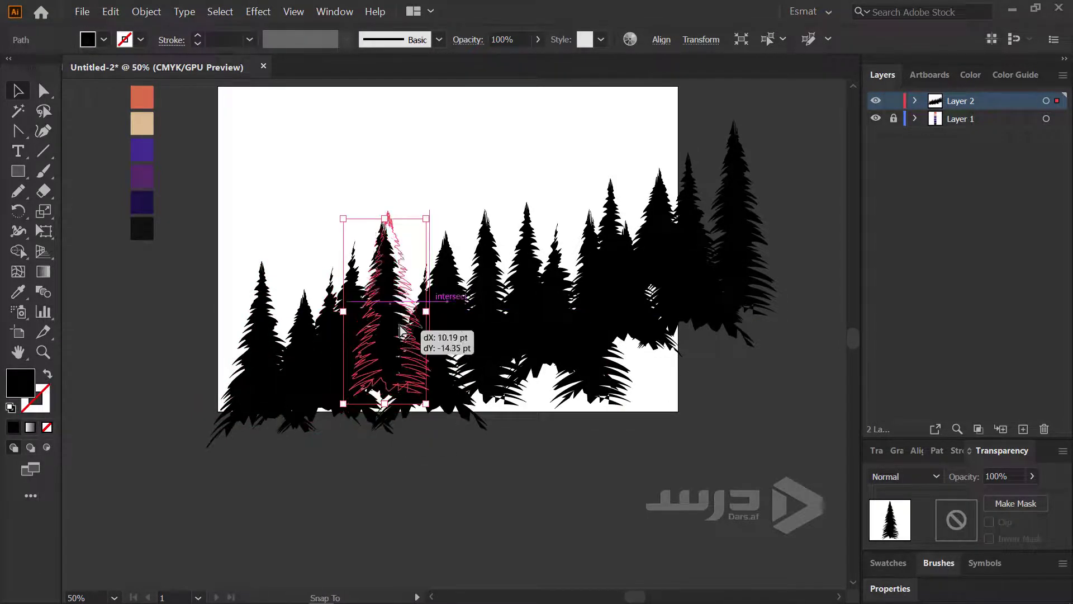
pyautogui.click(480, 190)
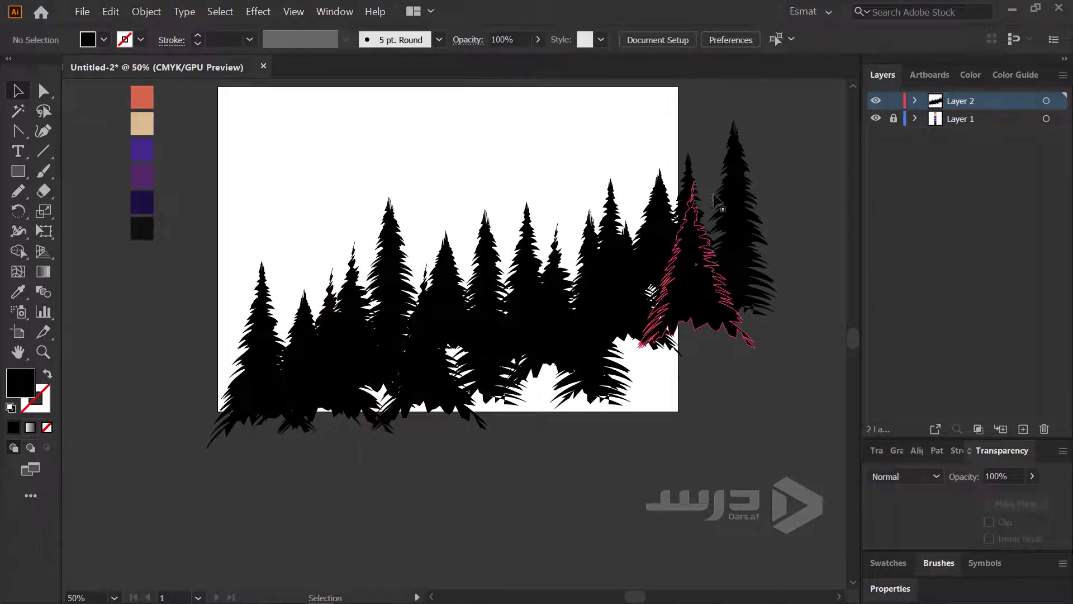
pyautogui.hotkey('ctrl', '-')
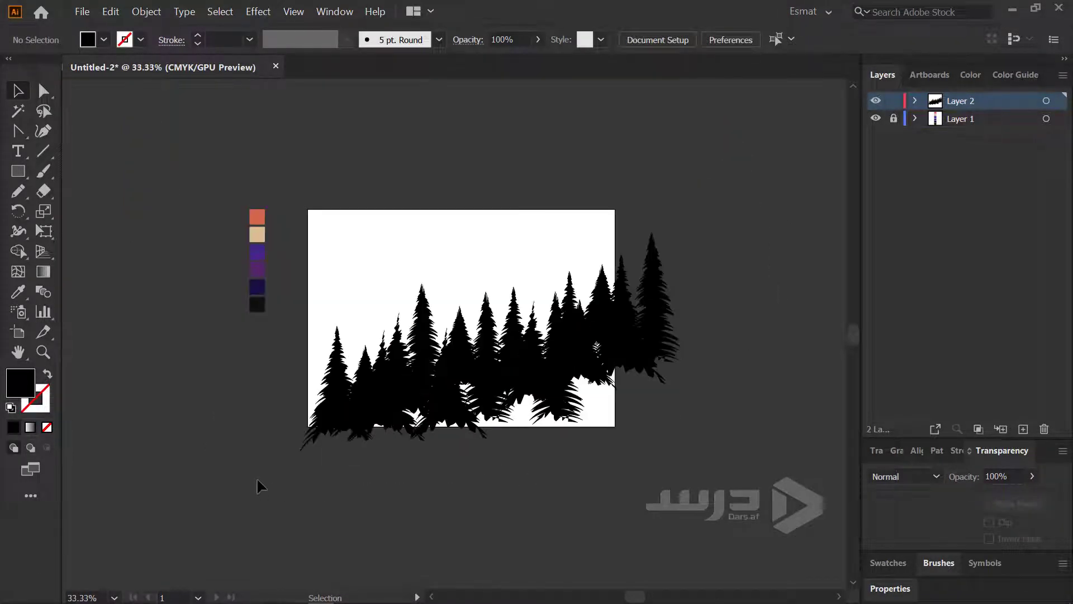
# Scale the whole forest down from its corner and move it down and left
pyautogui.moveTo(256, 480); pyautogui.dragTo(683, 304)
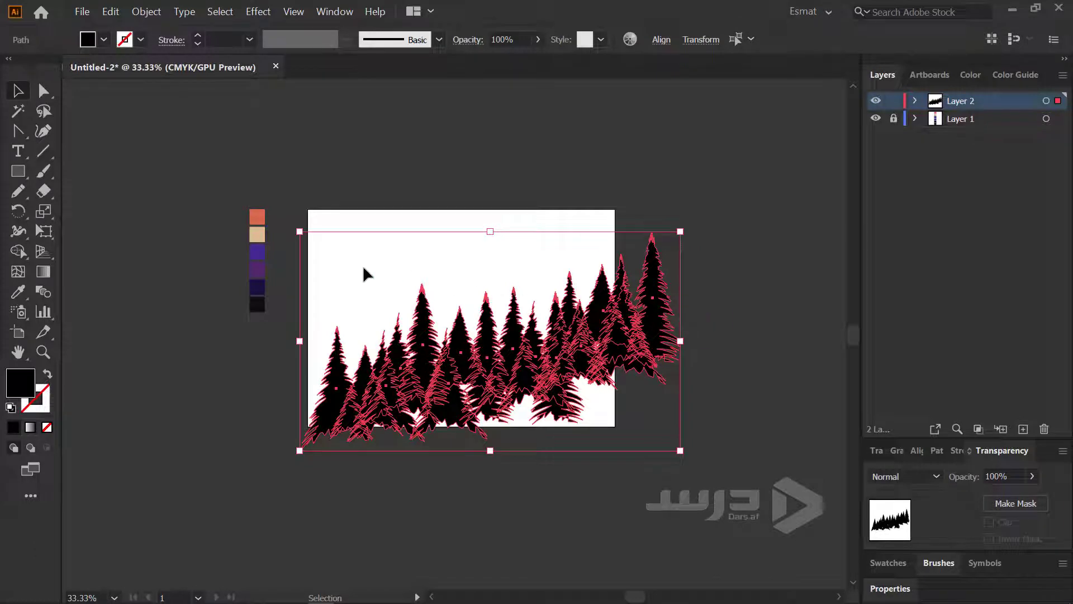
pyautogui.moveTo(299, 450); pyautogui.dragTo(428, 378)
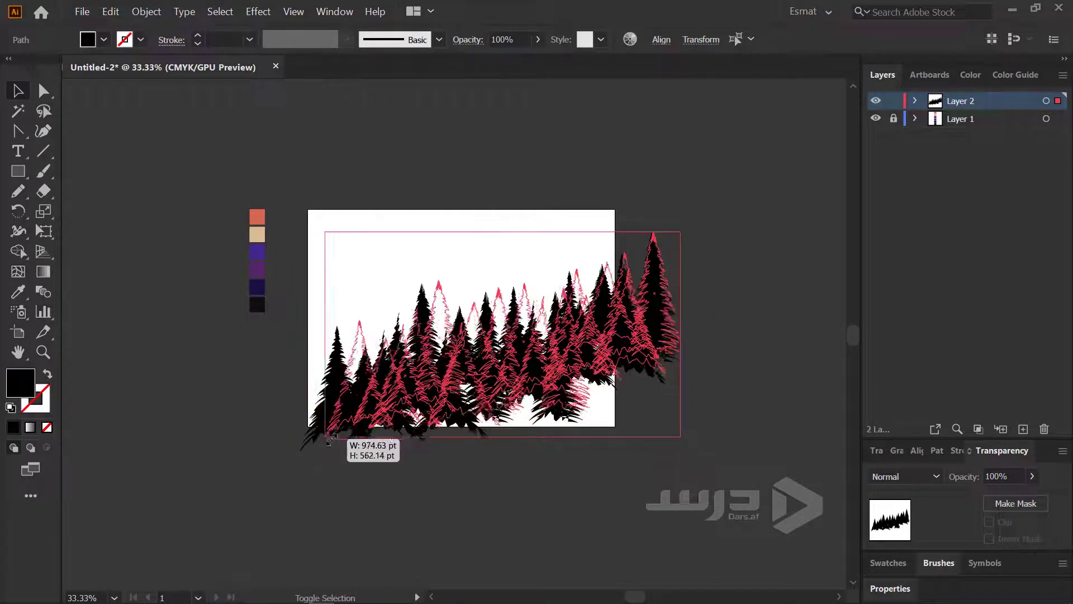
pyautogui.moveTo(596, 324); pyautogui.dragTo(533, 369)
pyautogui.click(540, 438)
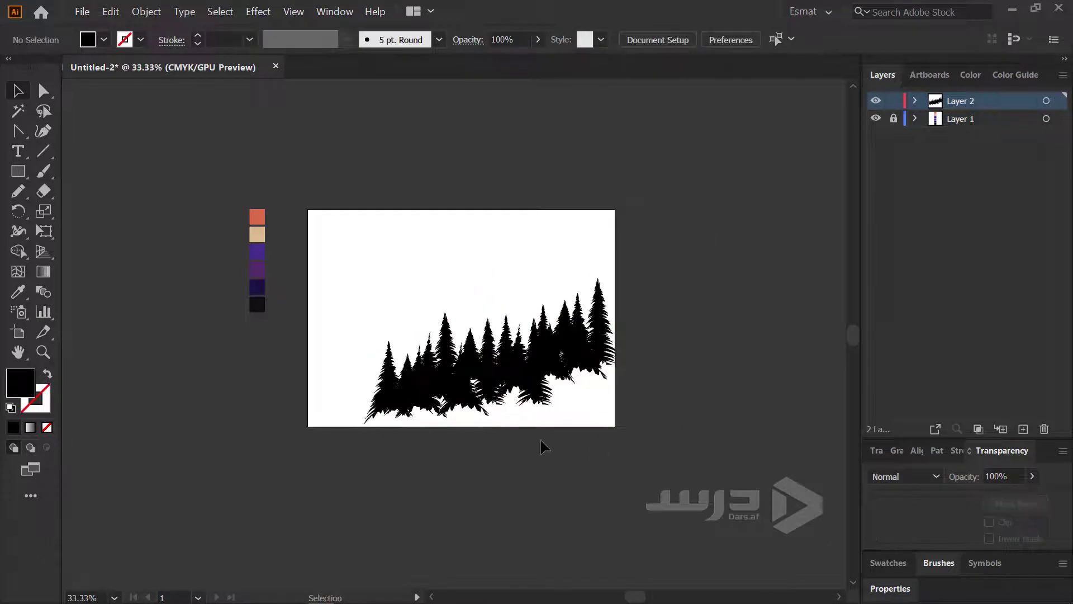
# Nudge the forest into its final lower-right position on the artboard
pyautogui.keyDown('alt'); pyautogui.scroll(1, 540, 437); pyautogui.keyUp('alt')
pyautogui.scroll(1, 461, 424)
pyautogui.hscroll(-1, 461, 423)
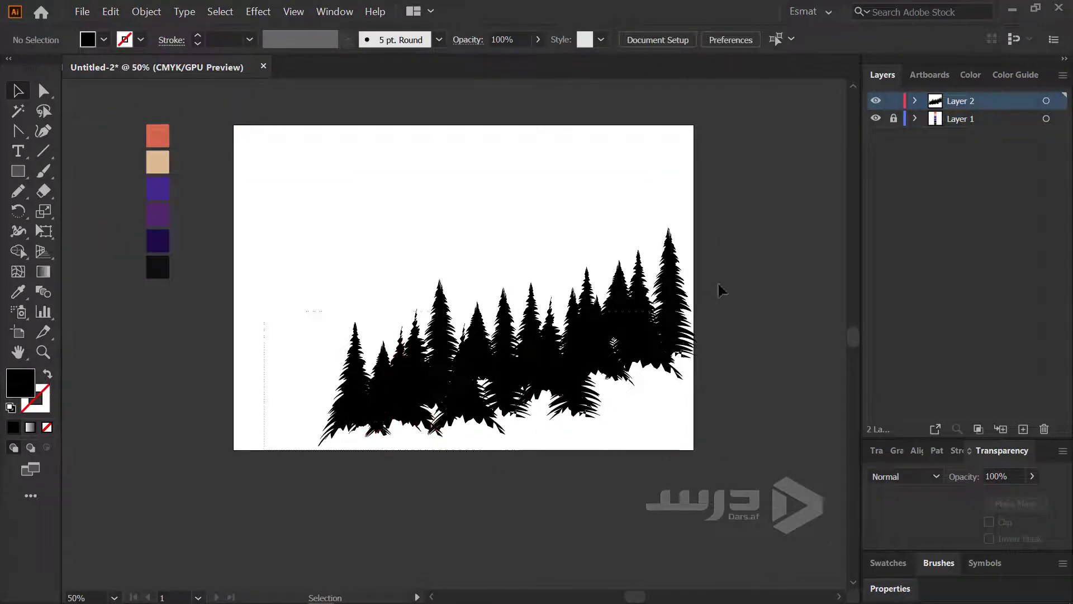
pyautogui.moveTo(615, 345); pyautogui.dragTo(622, 338)
pyautogui.click(797, 289)
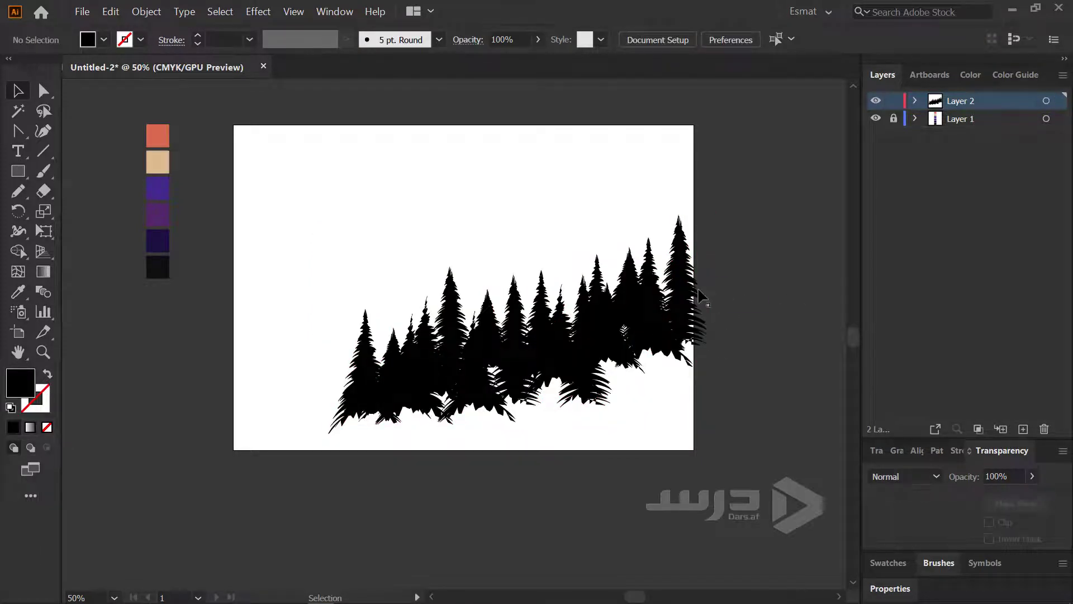
pyautogui.click(681, 297)
pyautogui.click(752, 364)
# With the Pen tool, trace anchors from the bottom left along the tree bases
pyautogui.click(14, 133)
pyautogui.click(84, 132)
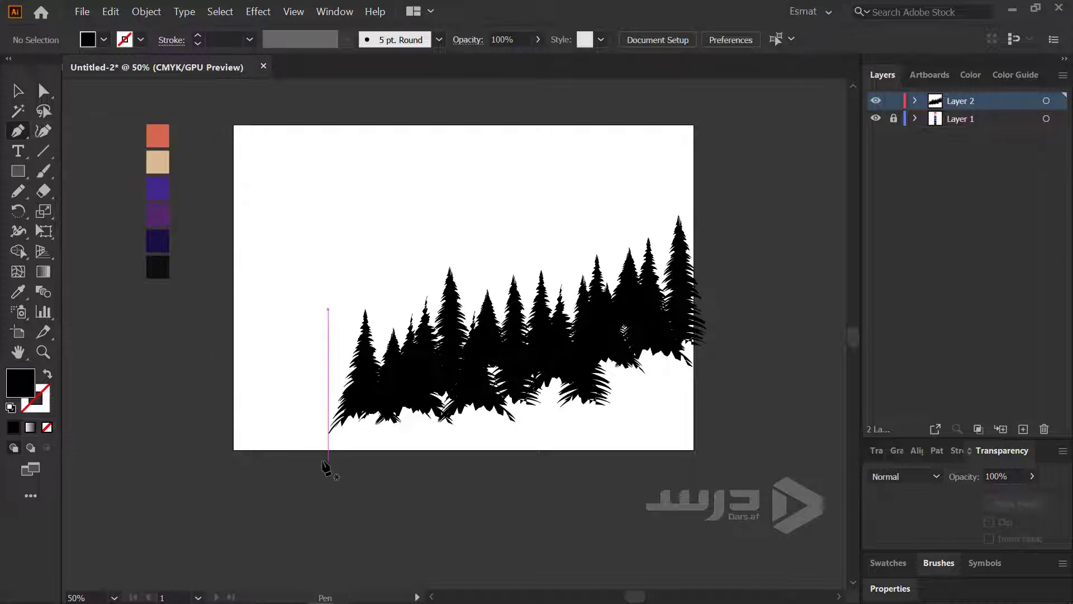
pyautogui.click(328, 414)
pyautogui.click(381, 386)
pyautogui.click(429, 393)
pyautogui.click(462, 362)
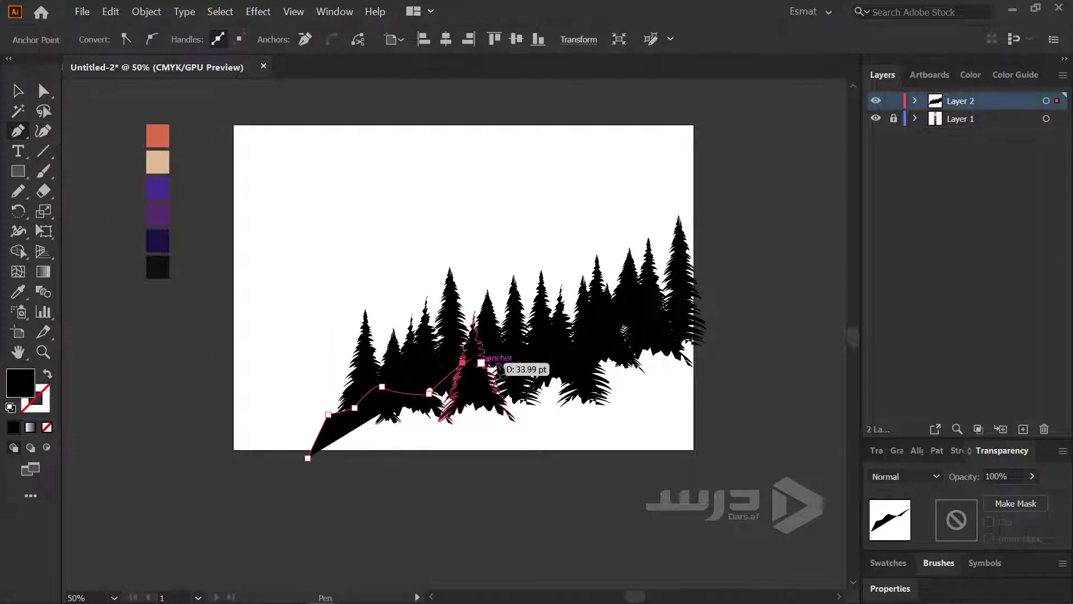
pyautogui.click(496, 365)
pyautogui.click(523, 350)
pyautogui.click(551, 362)
pyautogui.click(592, 329)
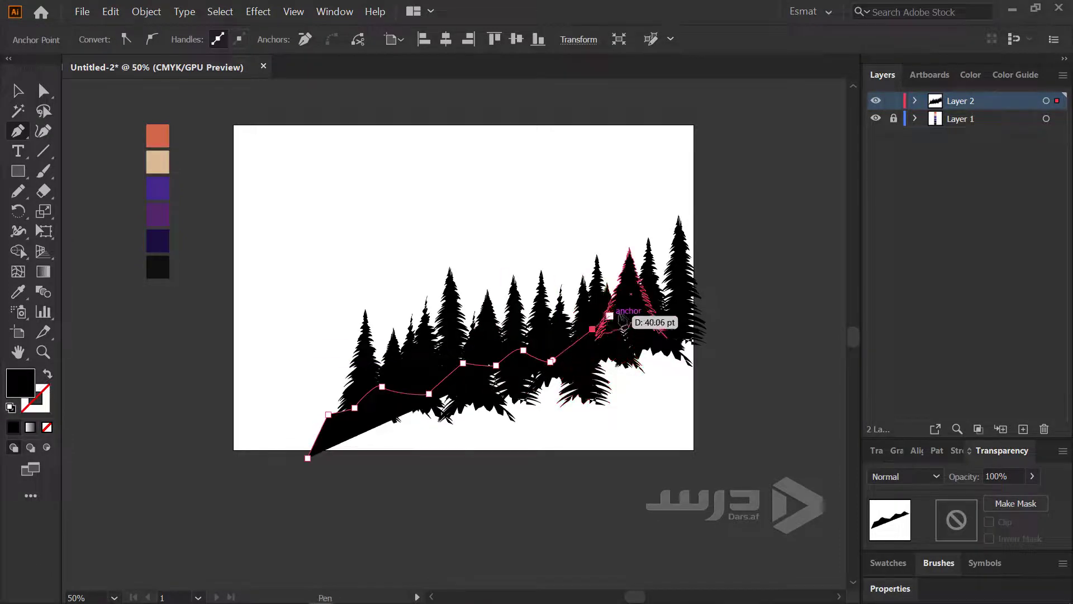
# Continue the outline under the right trees, down the right edge and across the bottom
pyautogui.click(628, 314)
pyautogui.click(678, 321)
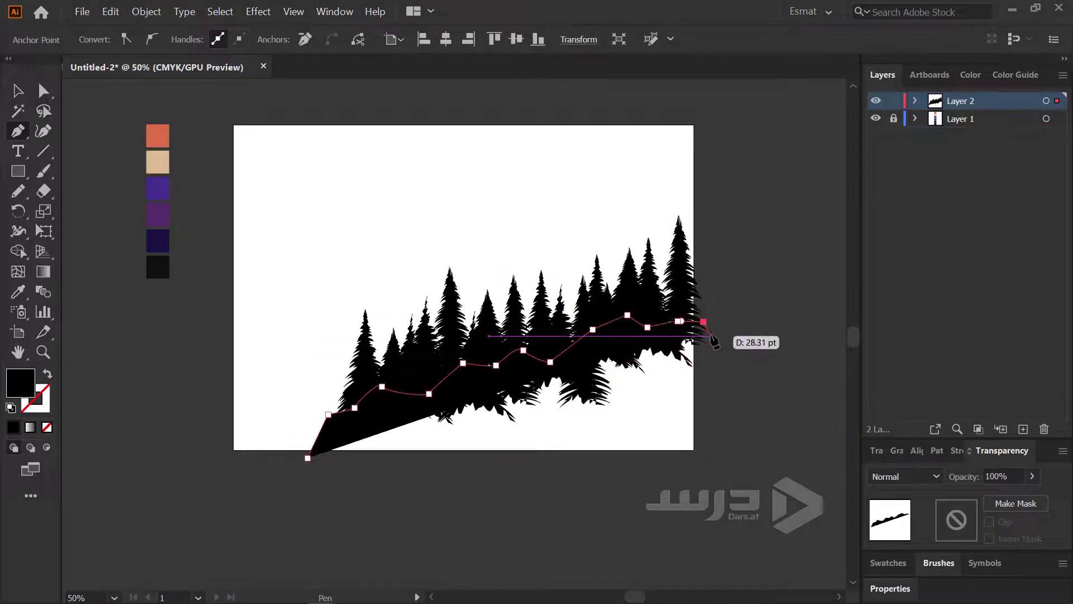
pyautogui.click(712, 336)
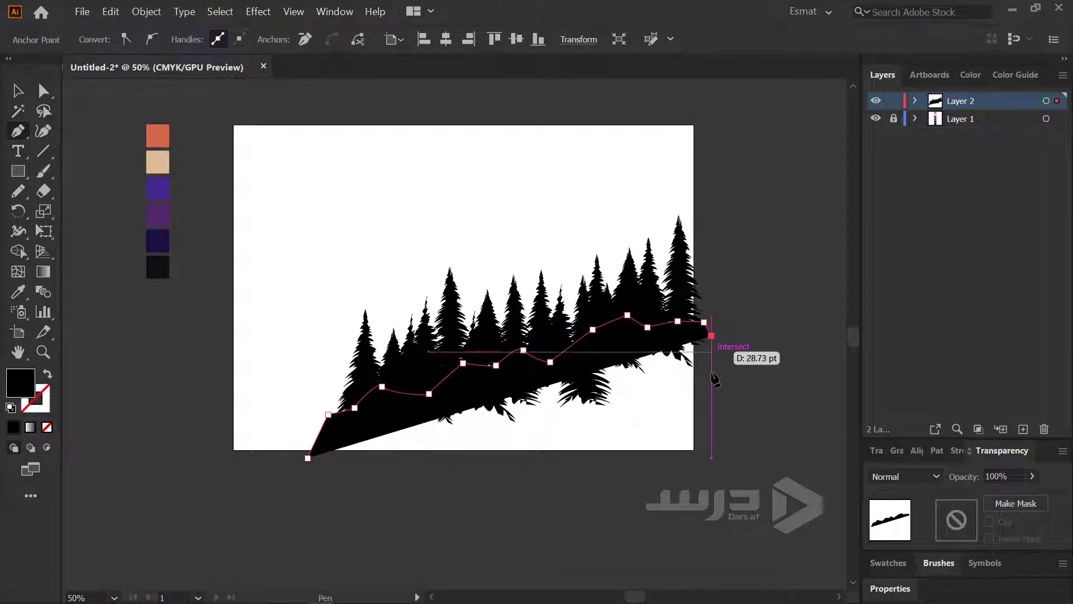
pyautogui.keyDown('shift'); pyautogui.click(711, 466); pyautogui.keyUp('shift')
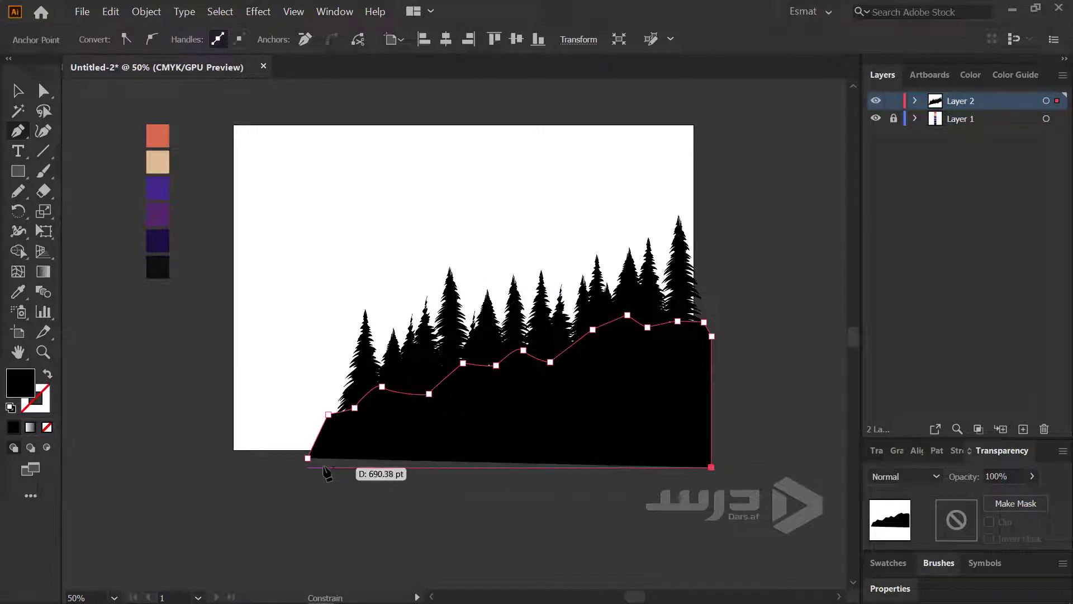
pyautogui.click(303, 466)
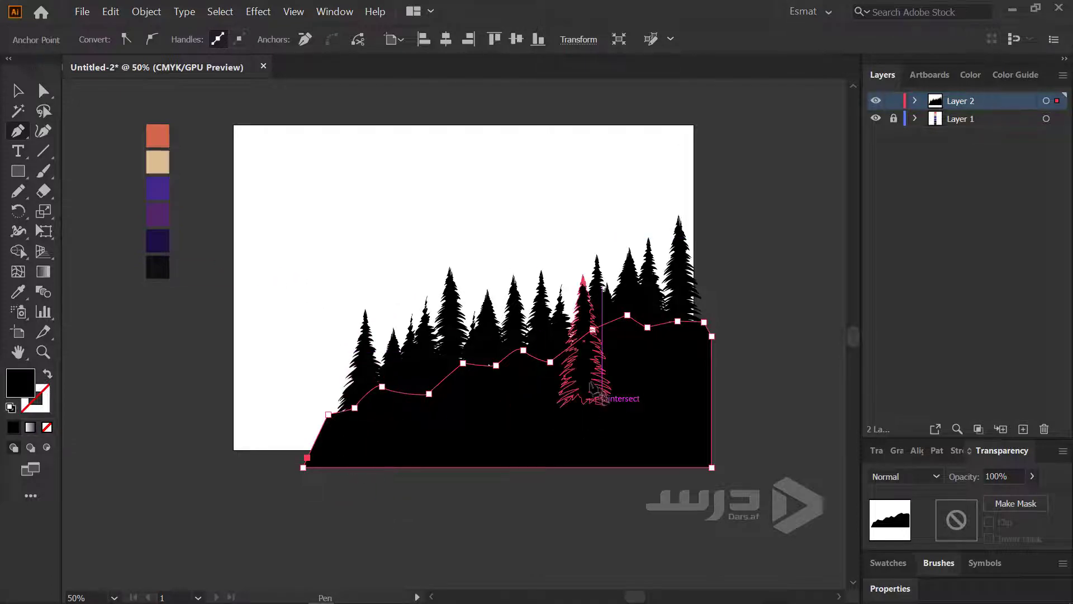
pyautogui.click(17, 91)
# Move the trees and black ground shape up slightly together
pyautogui.hotkey('ctrl', 'a')
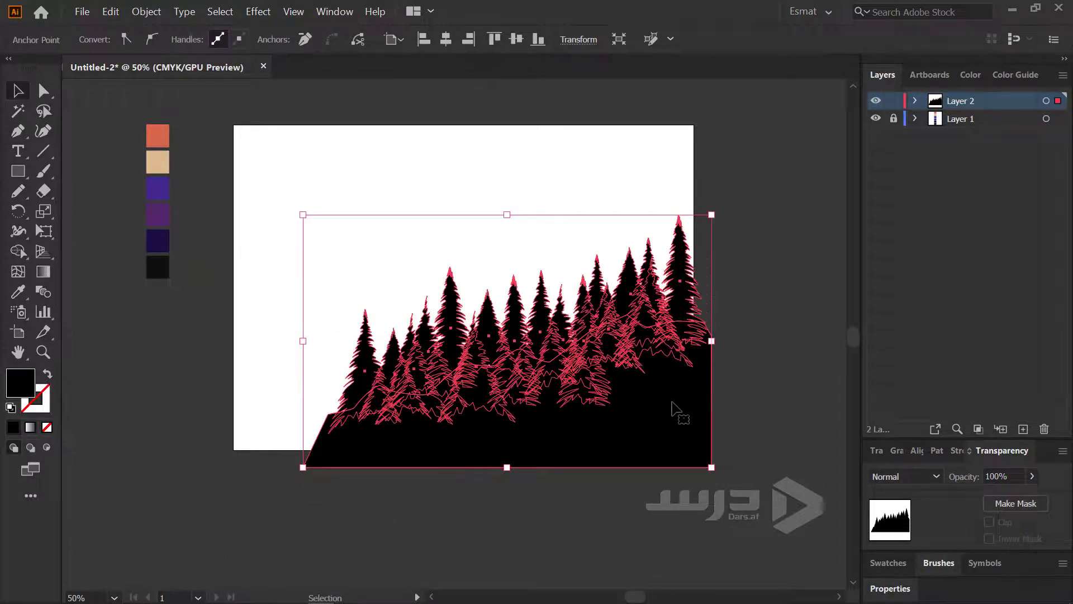
pyautogui.moveTo(665, 434); pyautogui.dragTo(660, 414)
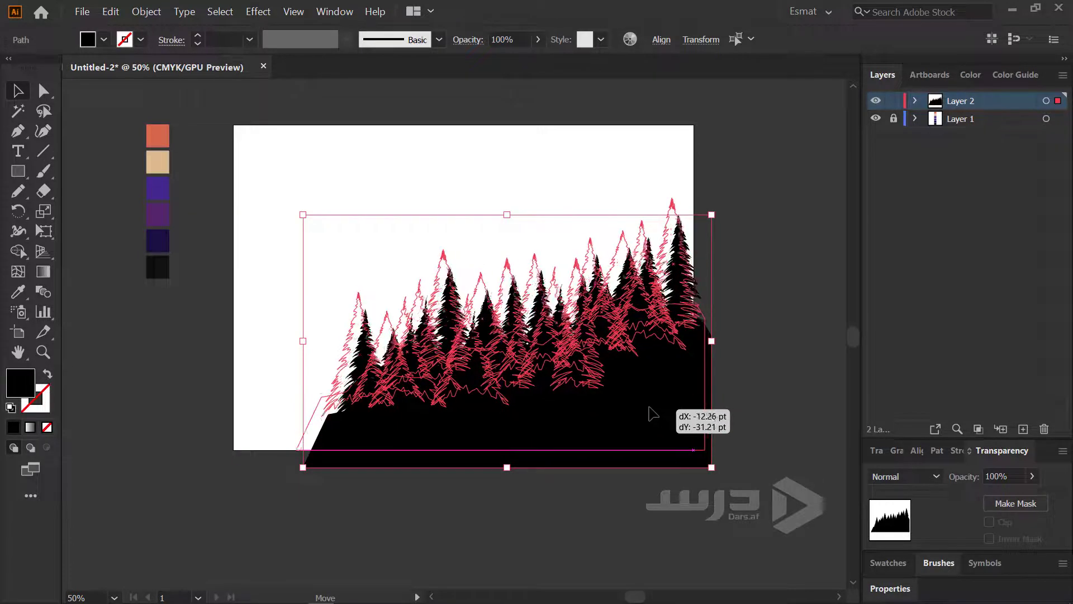
pyautogui.moveTo(660, 414); pyautogui.dragTo(691, 448)
pyautogui.click(783, 415)
# Select all tree paths, exclude the ground path in Layers, and group them
pyautogui.click(724, 303)
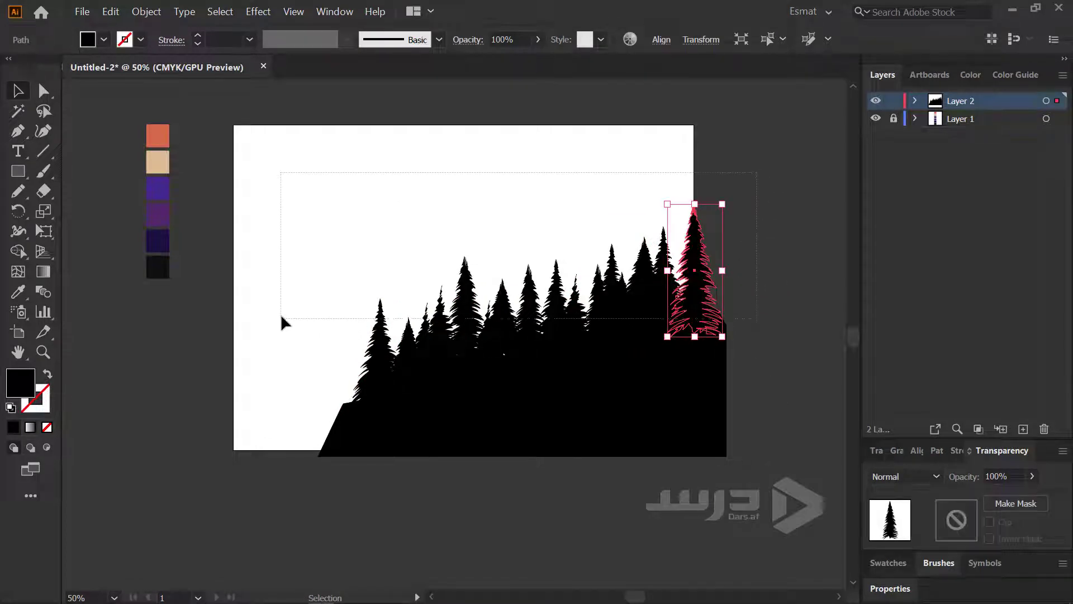
pyautogui.moveTo(281, 317); pyautogui.dragTo(298, 374)
pyautogui.press('a')
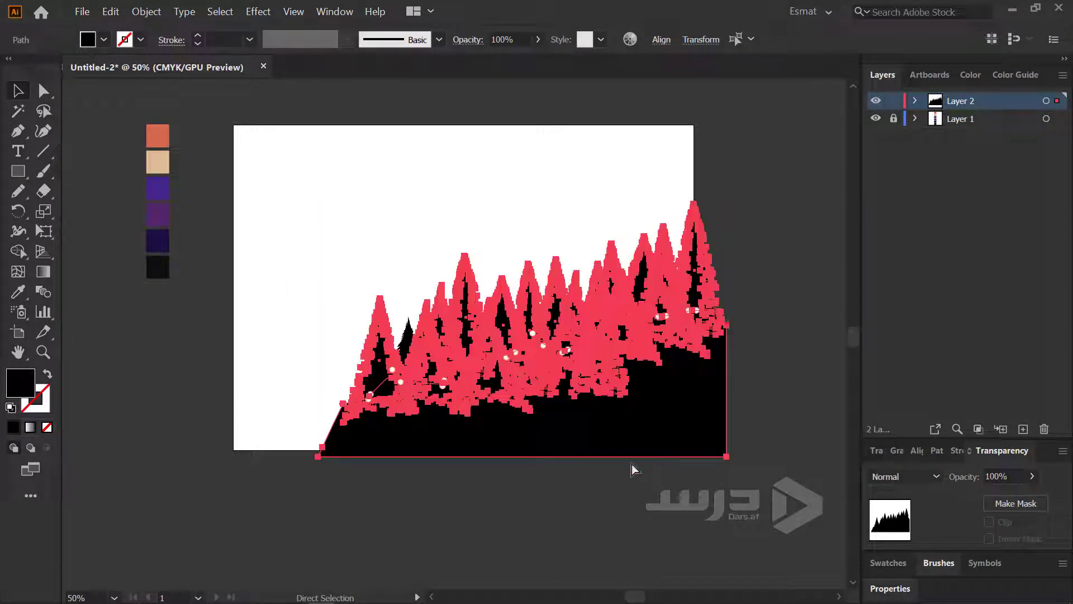
pyautogui.press('v')
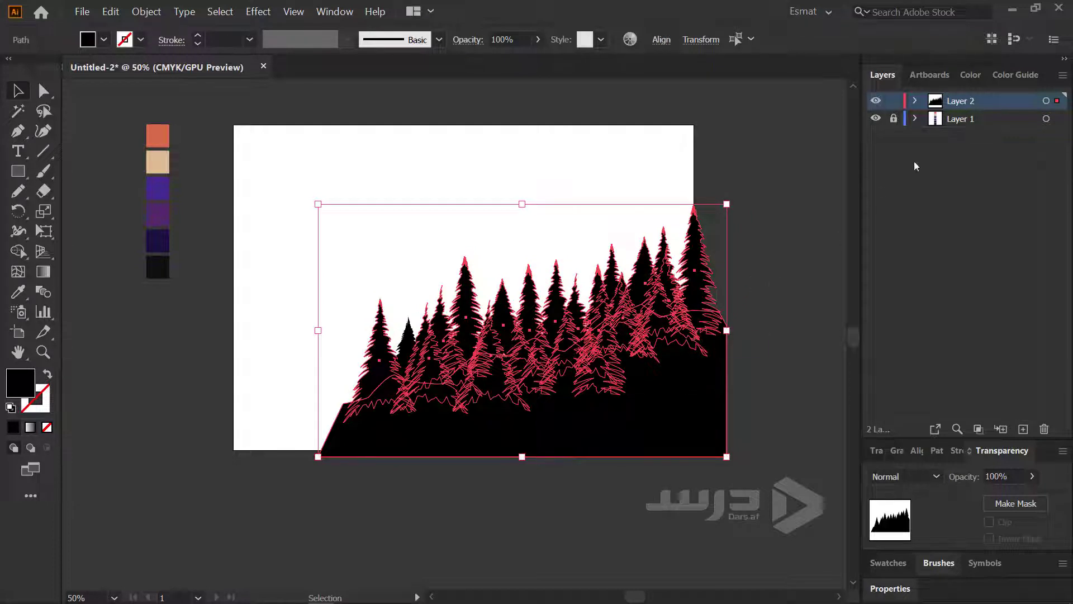
pyautogui.click(915, 101)
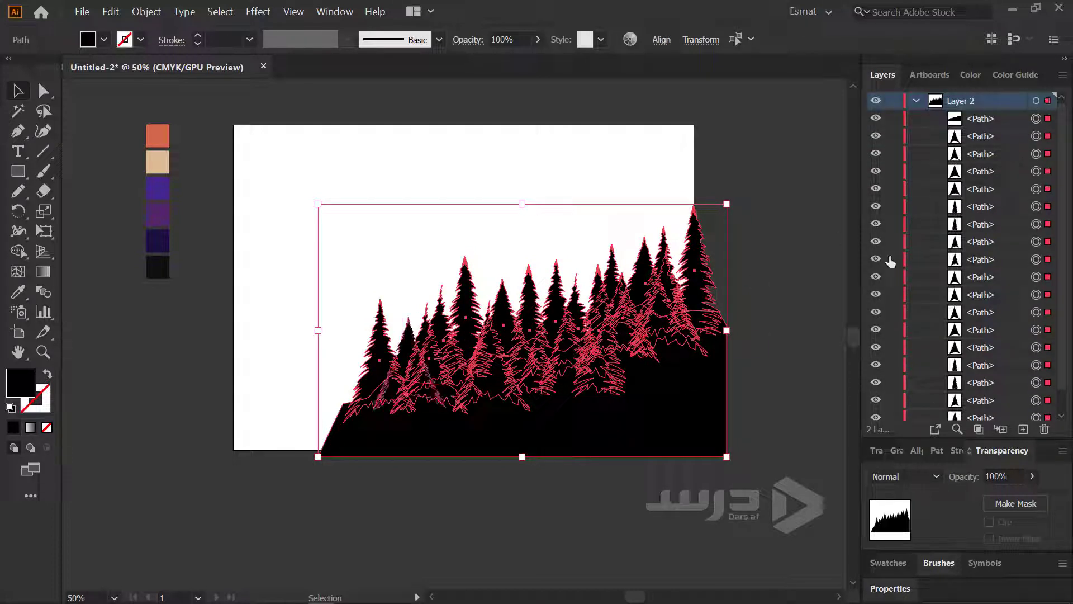
pyautogui.keyDown('shift'); pyautogui.click(1048, 119); pyautogui.keyUp('shift')
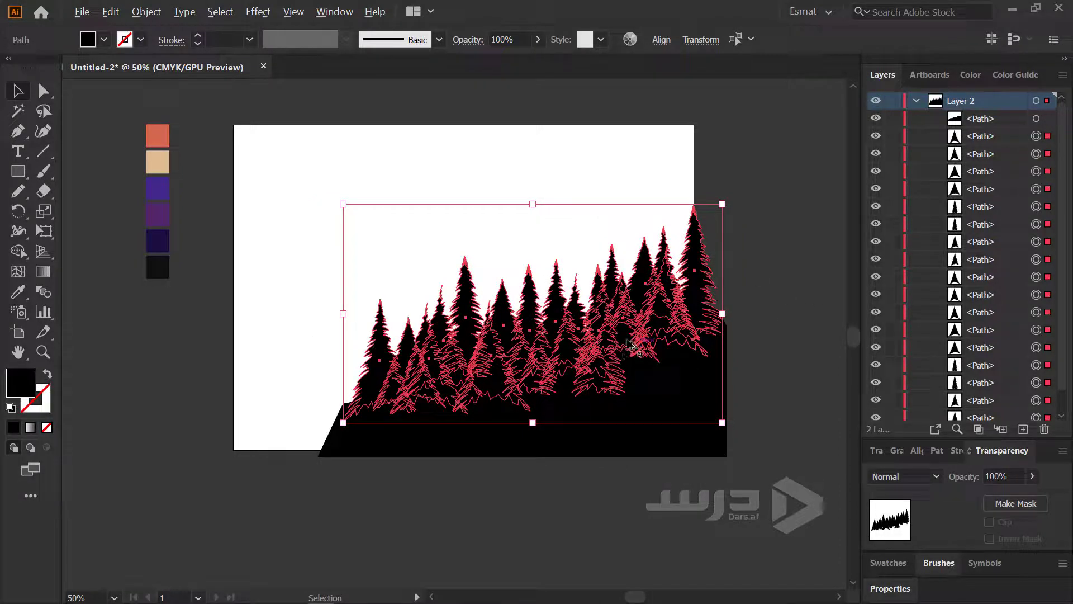
pyautogui.hotkey('ctrl', 'g')
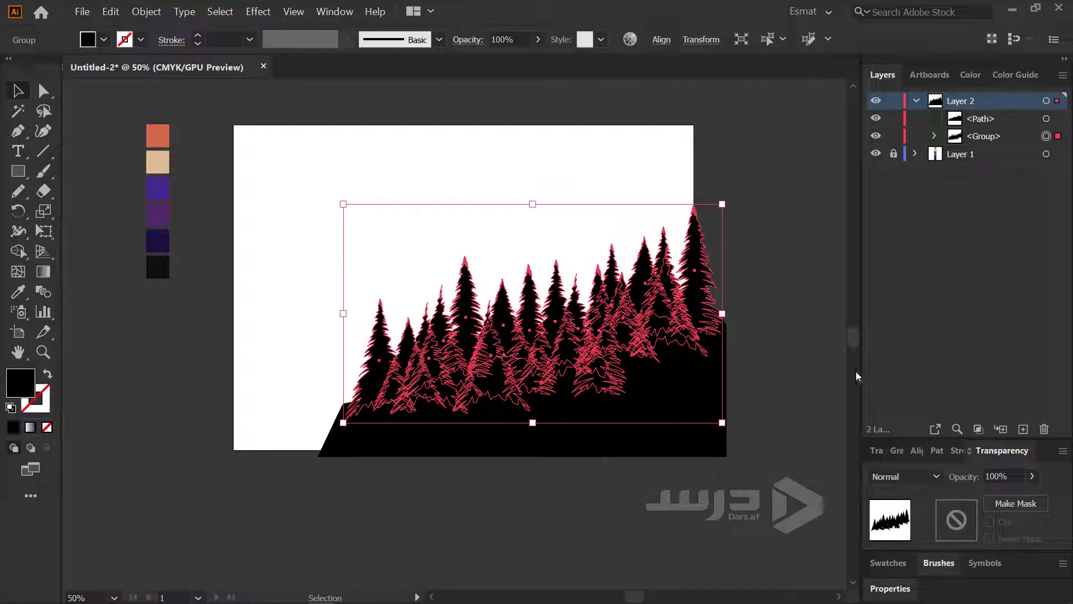
# Alt-drag a copy of the tree group to the artboard's lower left
pyautogui.moveTo(666, 382); pyautogui.dragTo(452, 430)
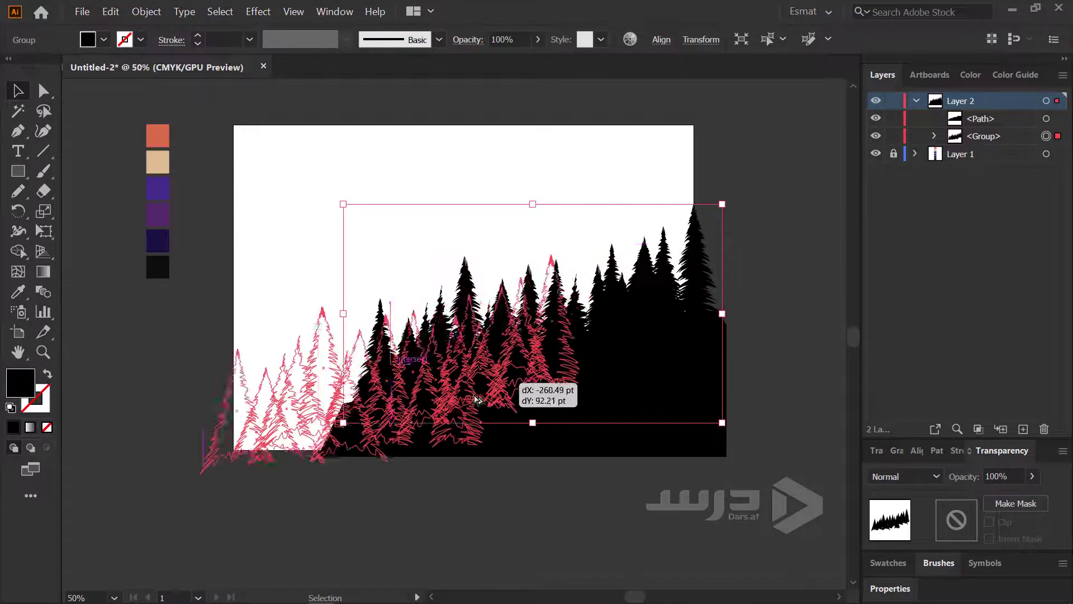
pyautogui.moveTo(374, 394); pyautogui.dragTo(309, 446)
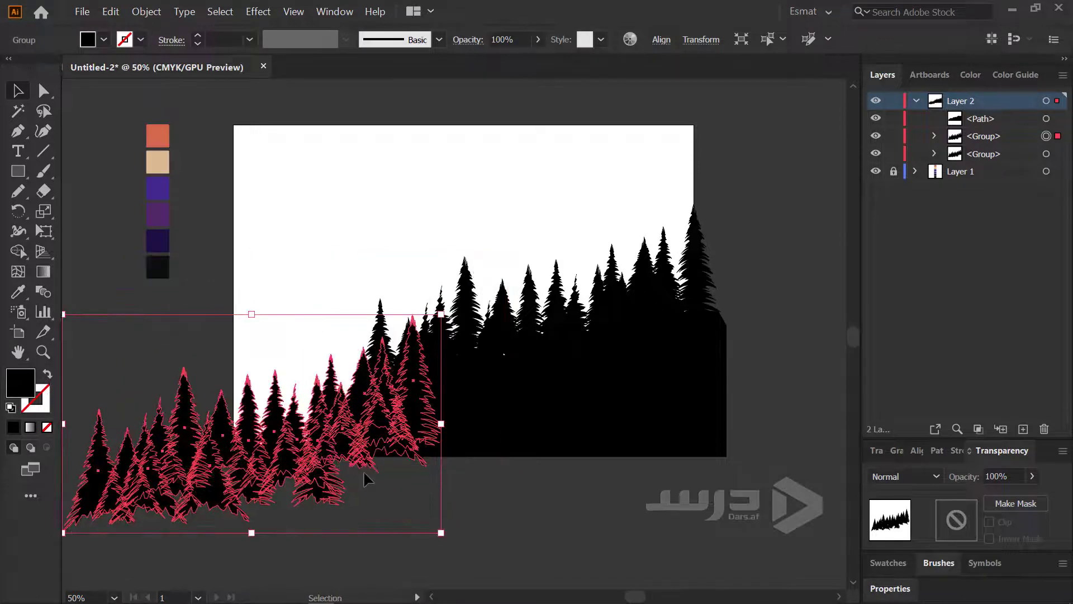
pyautogui.click(609, 550)
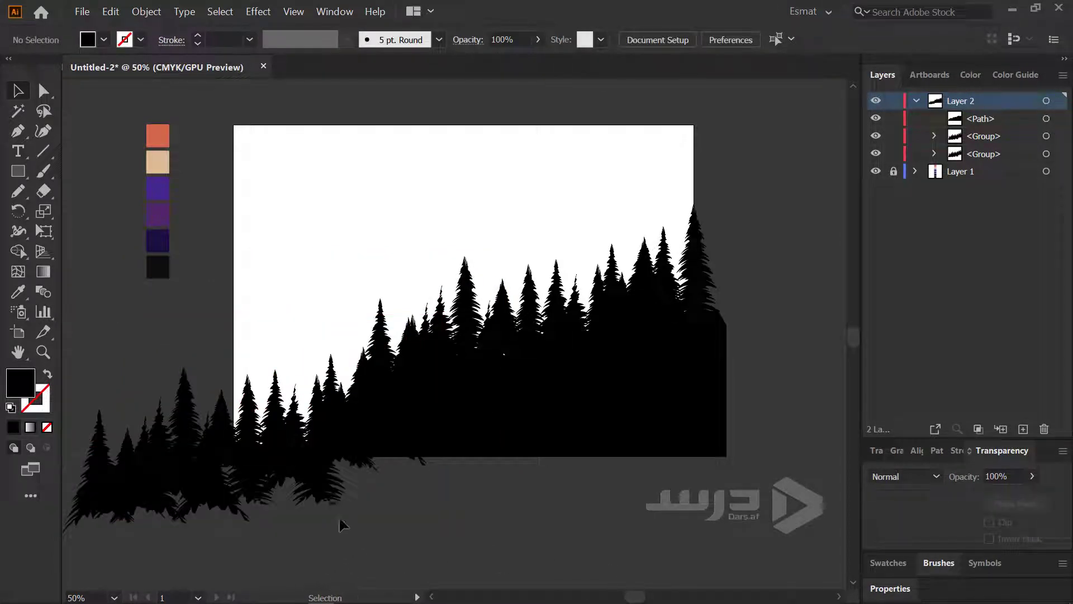
pyautogui.click(314, 491)
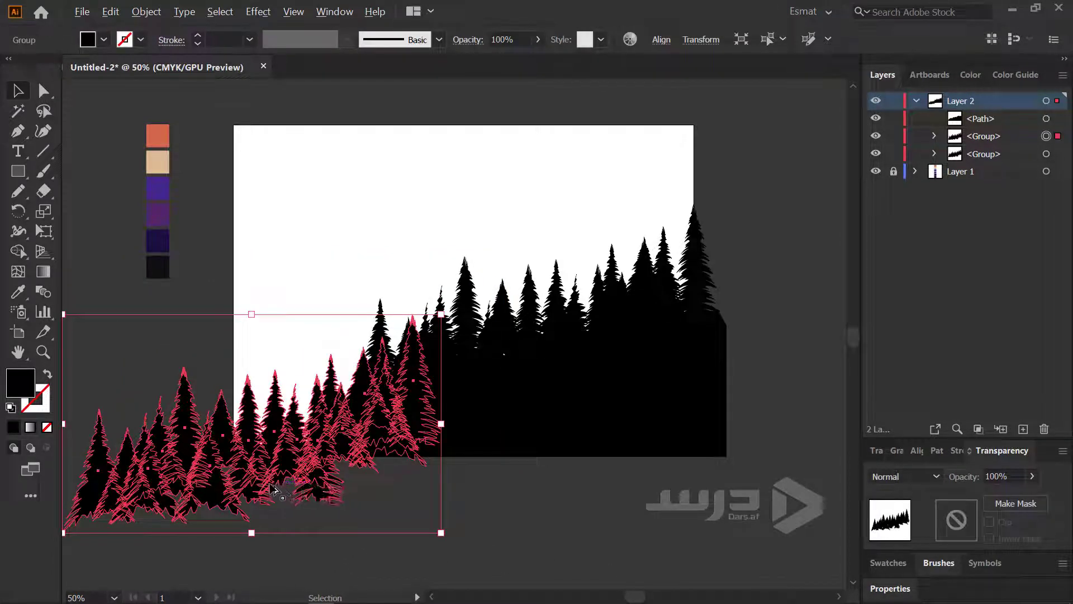
# Add a smaller, vertically-axis reflected tree copy and place it at the upper left
pyautogui.keyDown('alt'); pyautogui.moveTo(273, 490); pyautogui.dragTo(619, 278); pyautogui.keyUp('alt')
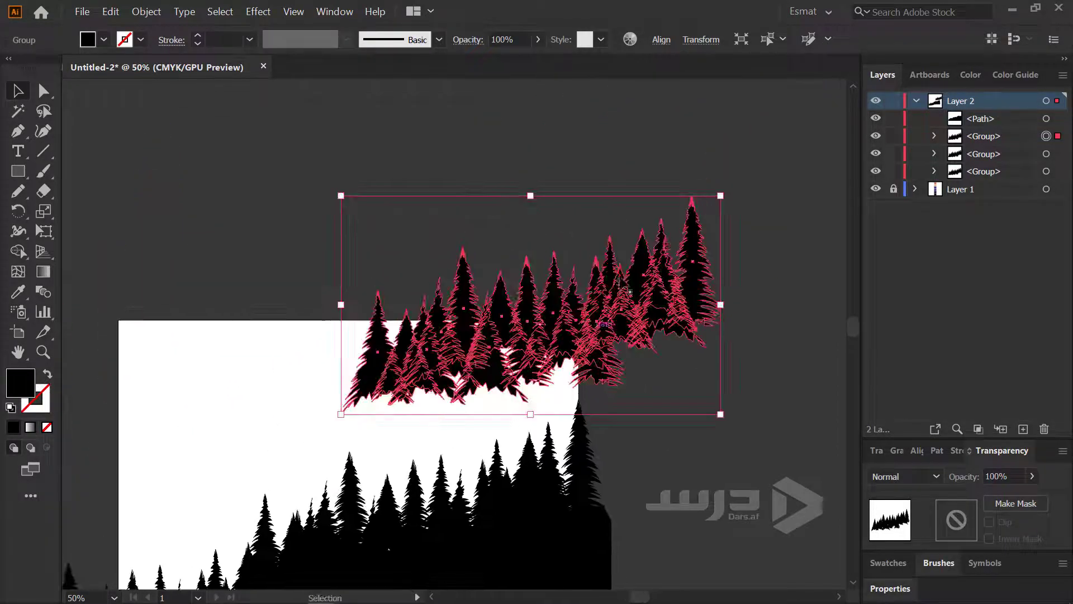
pyautogui.moveTo(723, 194); pyautogui.dragTo(634, 245)
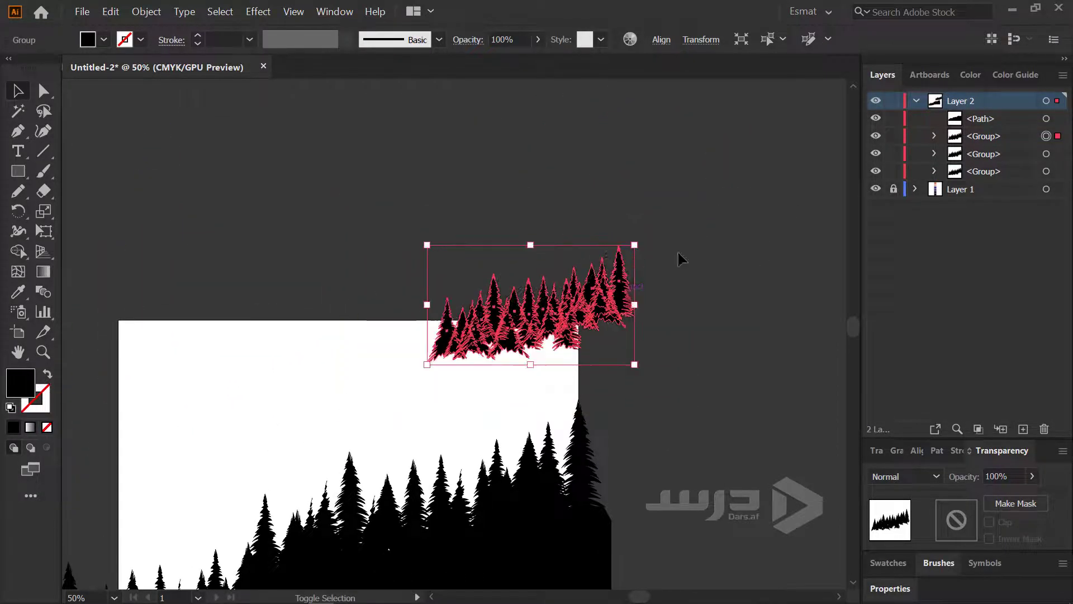
pyautogui.rightClick(596, 305)
pyautogui.moveTo(634, 438)
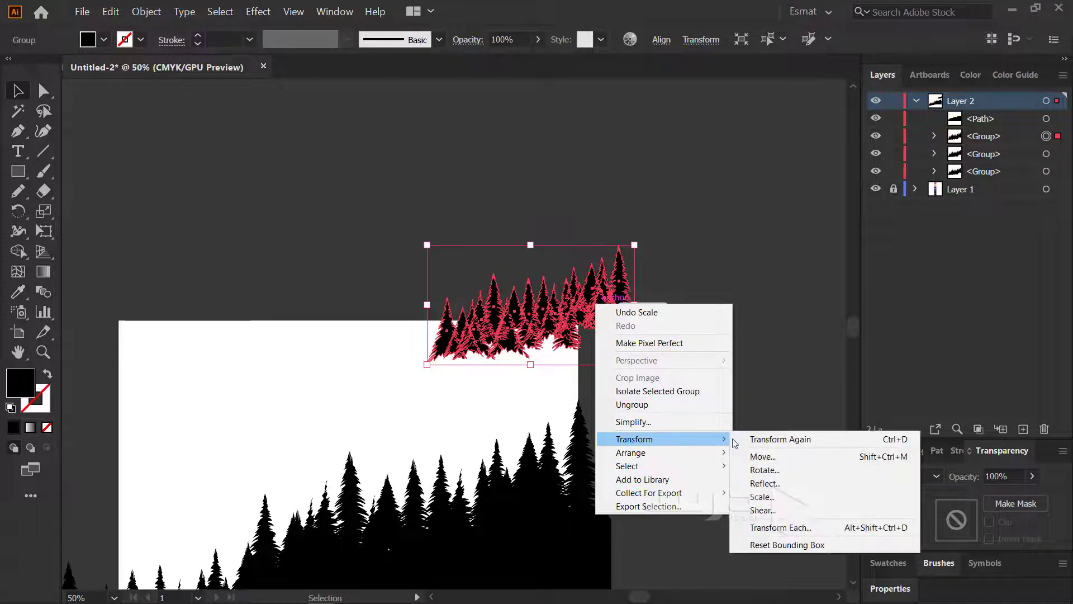
pyautogui.click(778, 483)
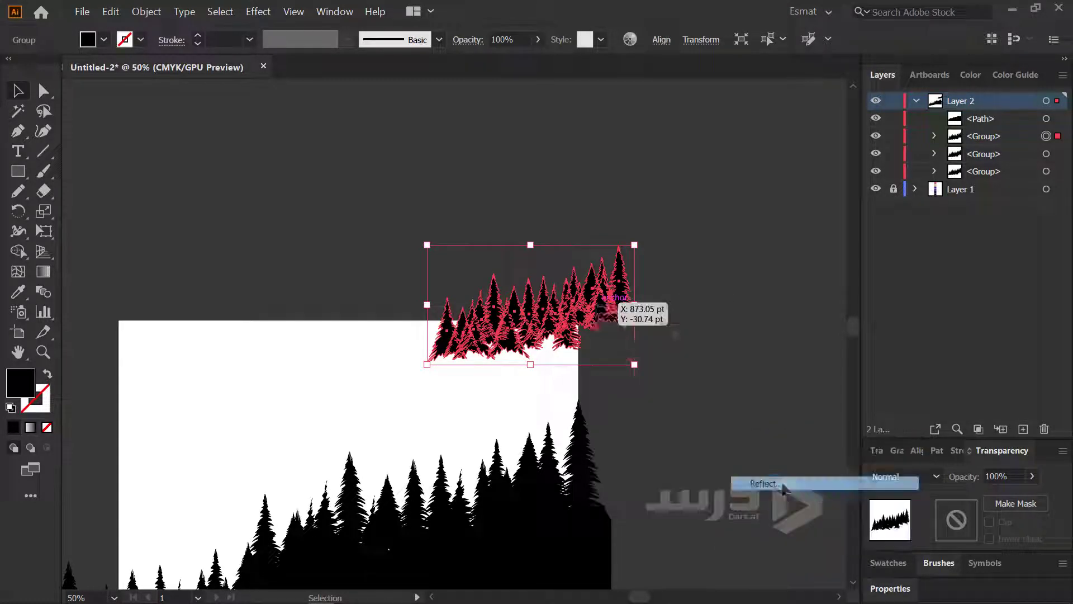
pyautogui.click(768, 369)
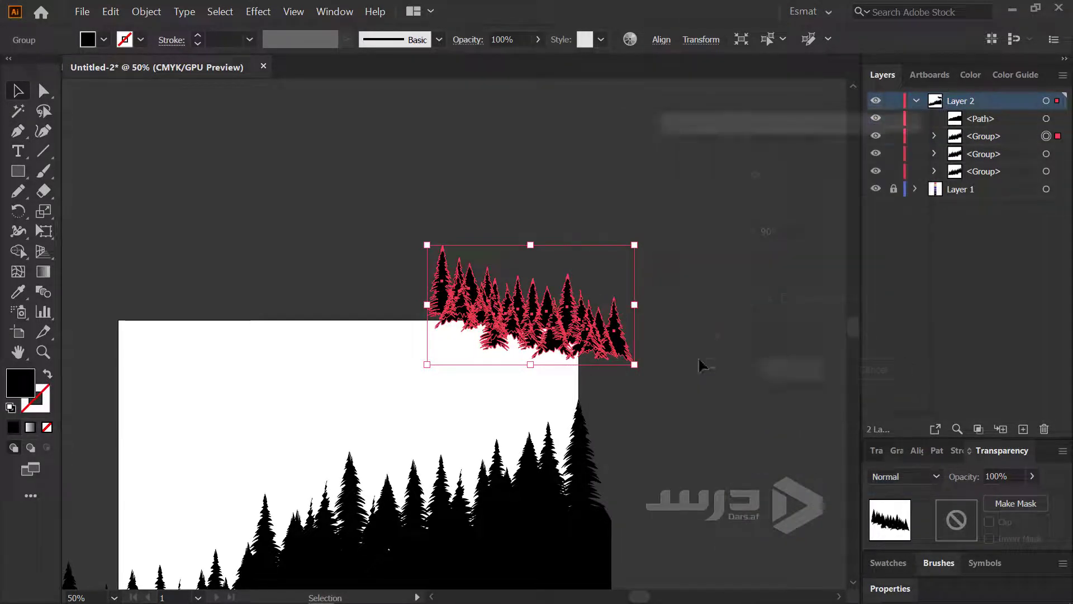
pyautogui.moveTo(564, 344); pyautogui.dragTo(245, 478)
pyautogui.click(384, 380)
pyautogui.moveTo(381, 408); pyautogui.dragTo(493, 216)
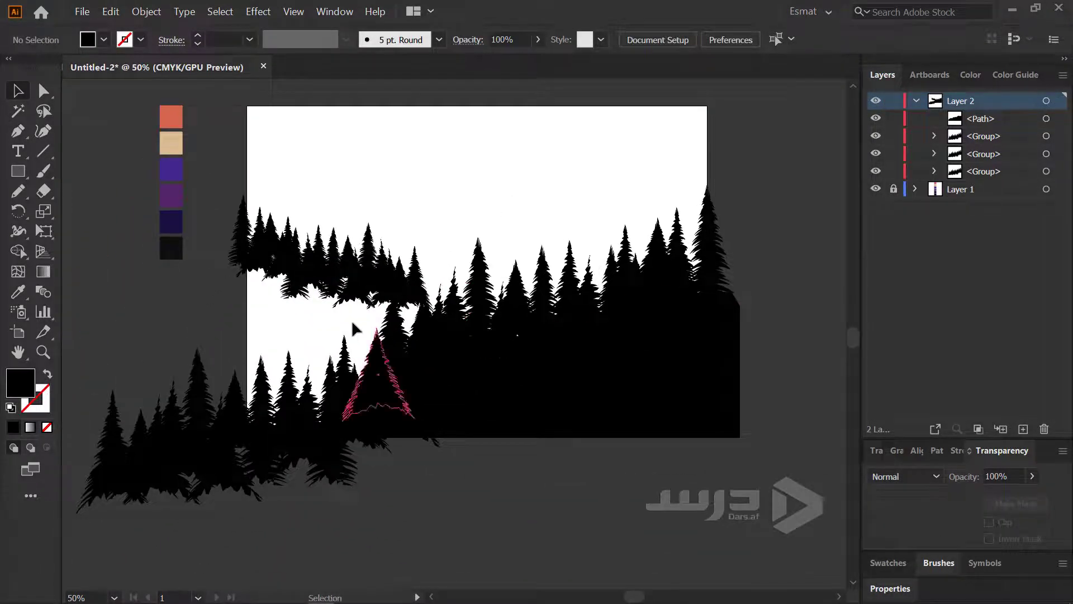
# In Isolation Mode on the lower-left tree copy, delete its leftmost trees and exit
pyautogui.scroll(2, 349, 286)
pyautogui.scroll(-1, 349, 286)
pyautogui.scroll(-3, 344, 313)
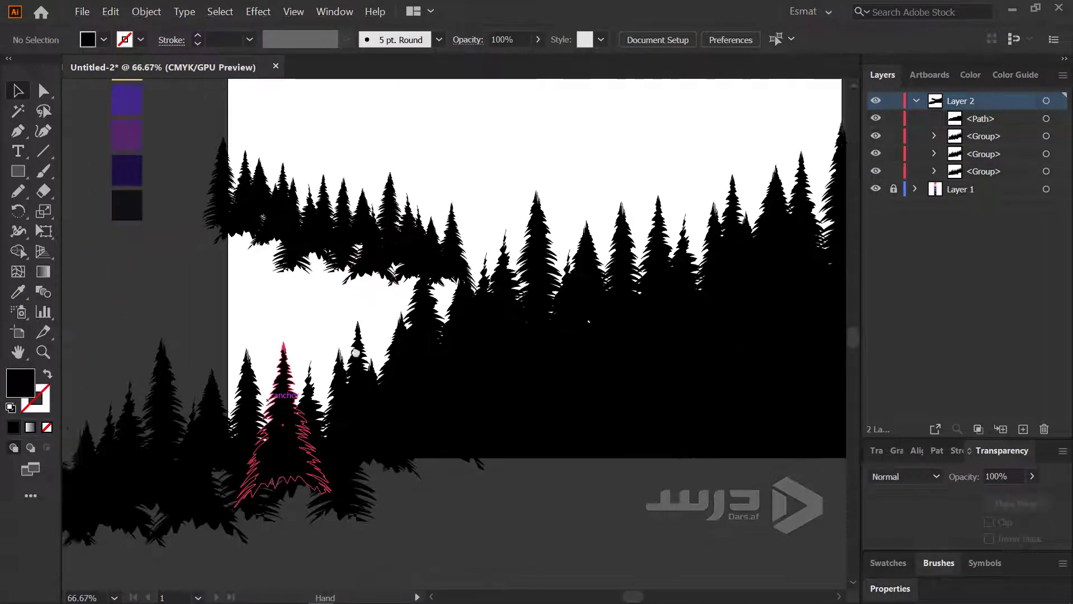
pyautogui.hscroll(-5, 324, 330)
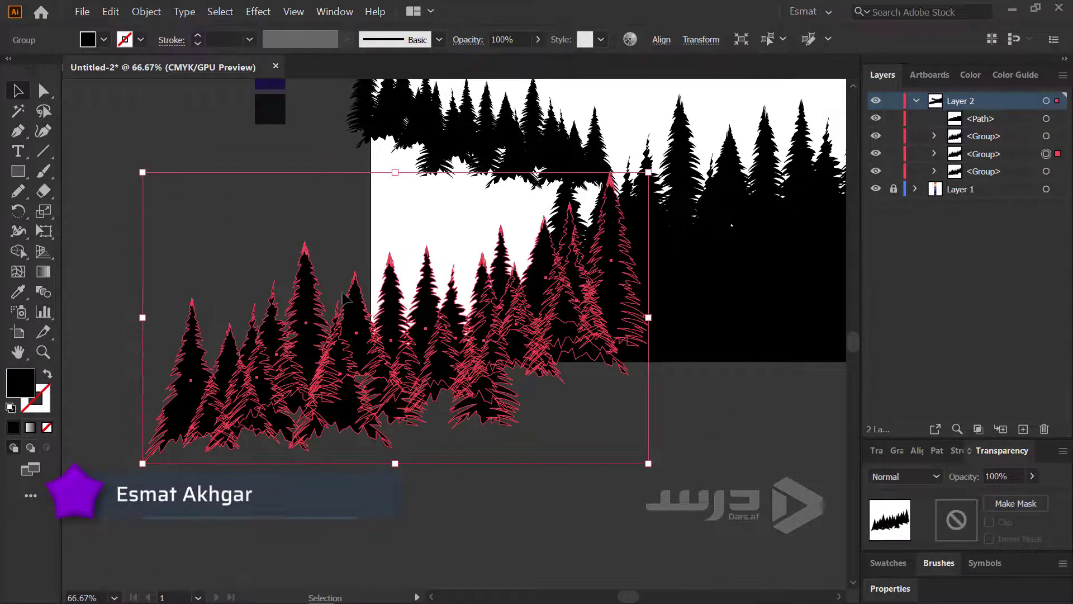
pyautogui.moveTo(274, 407); pyautogui.dragTo(272, 403)
pyautogui.doubleClick(272, 404)
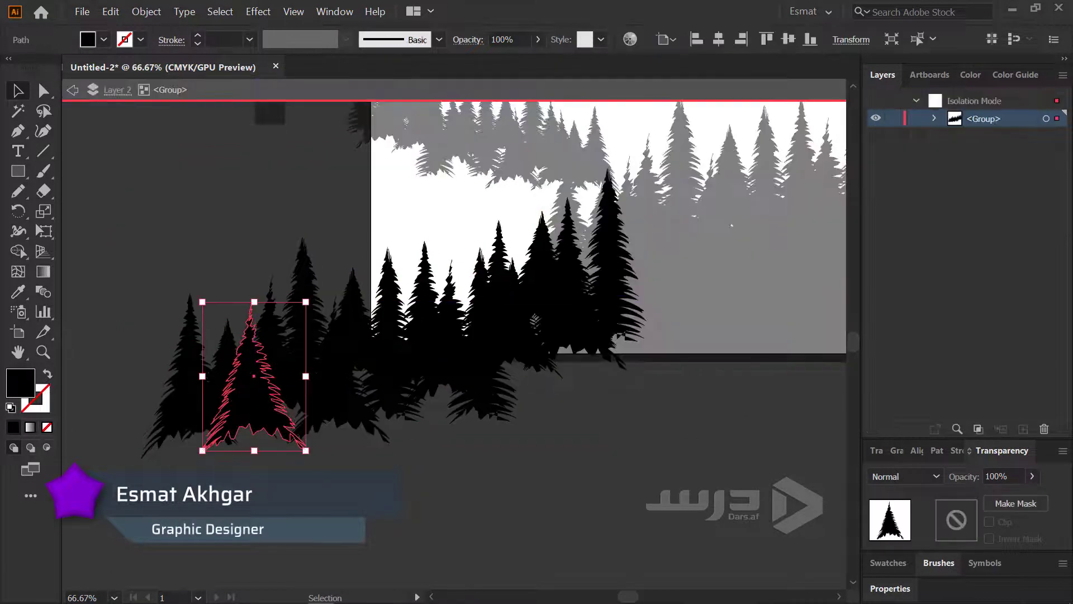
pyautogui.hotkey('ctrl', 'a')
pyautogui.press('Delete')
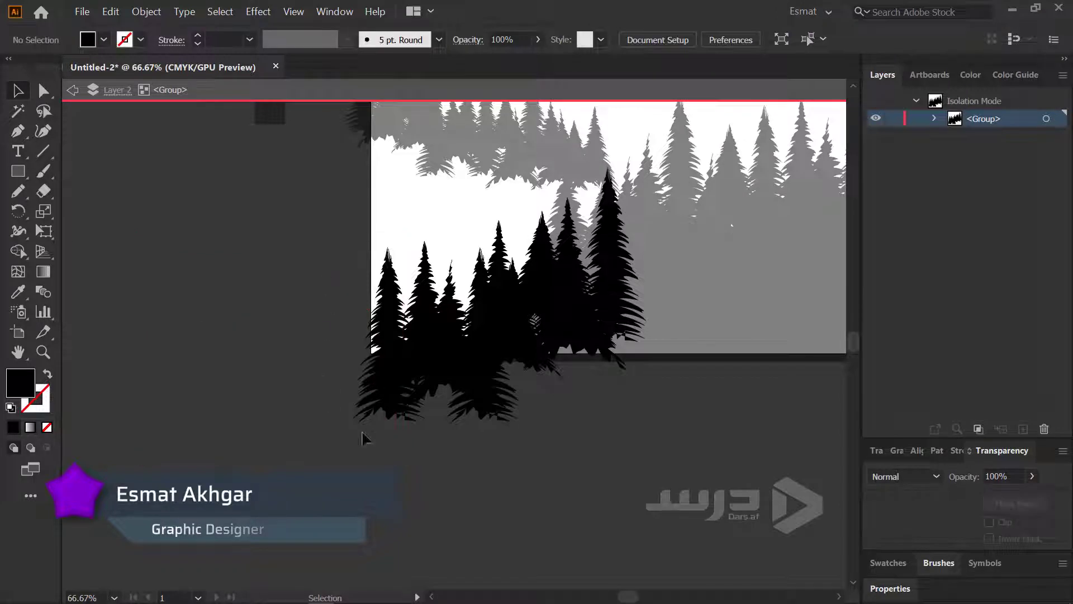
pyautogui.doubleClick(398, 463)
pyautogui.scroll(5, 499, 372)
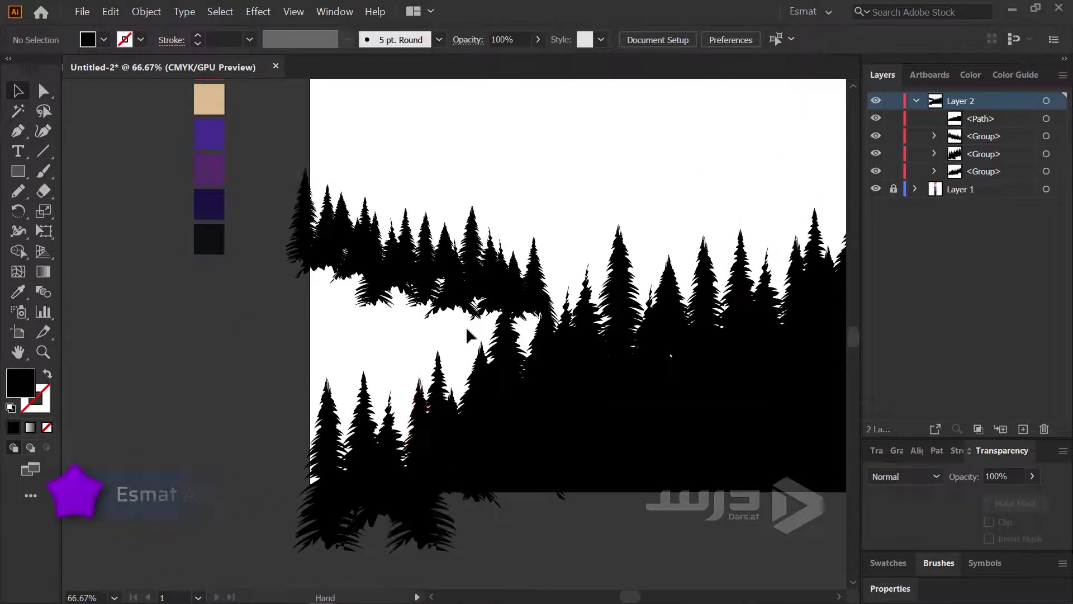
pyautogui.click(457, 274)
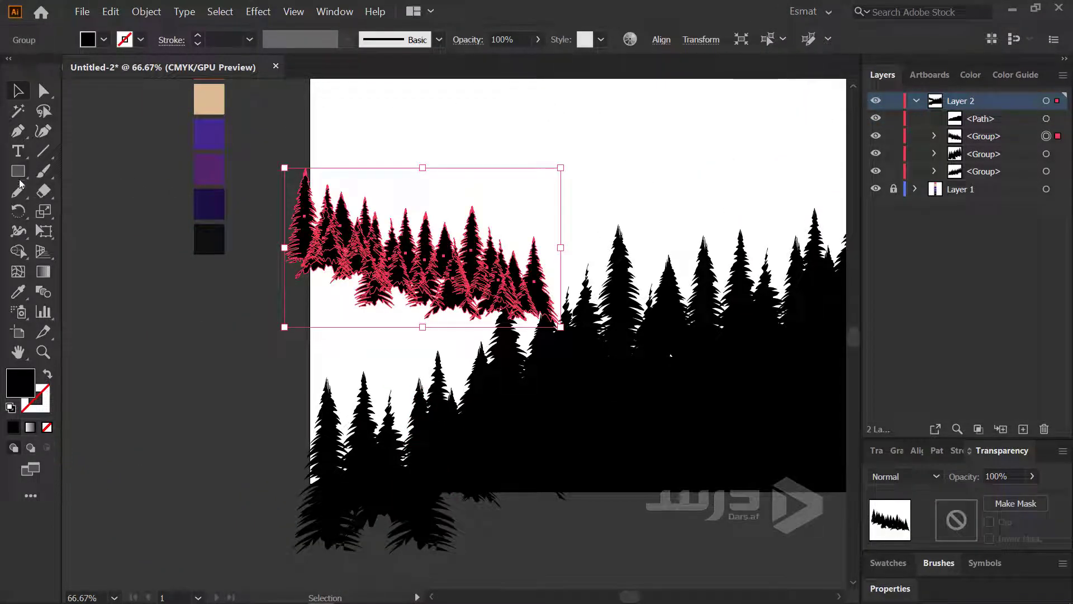
# Pen a closed hill outline from the lower left, along the mirrored trees and around the bottom
pyautogui.click(17, 131)
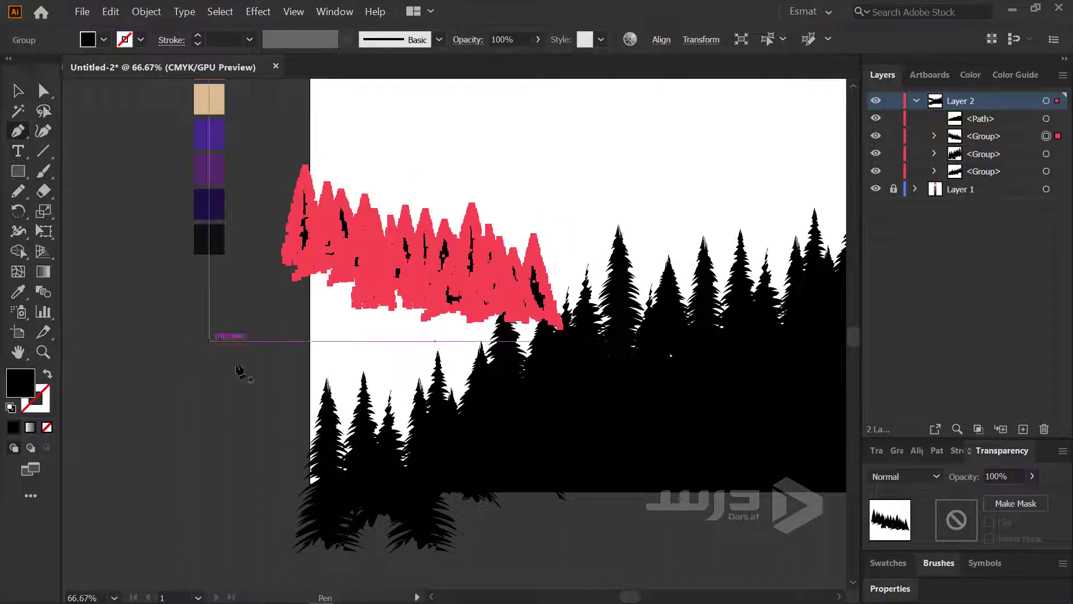
pyautogui.click(295, 491)
pyautogui.click(293, 246)
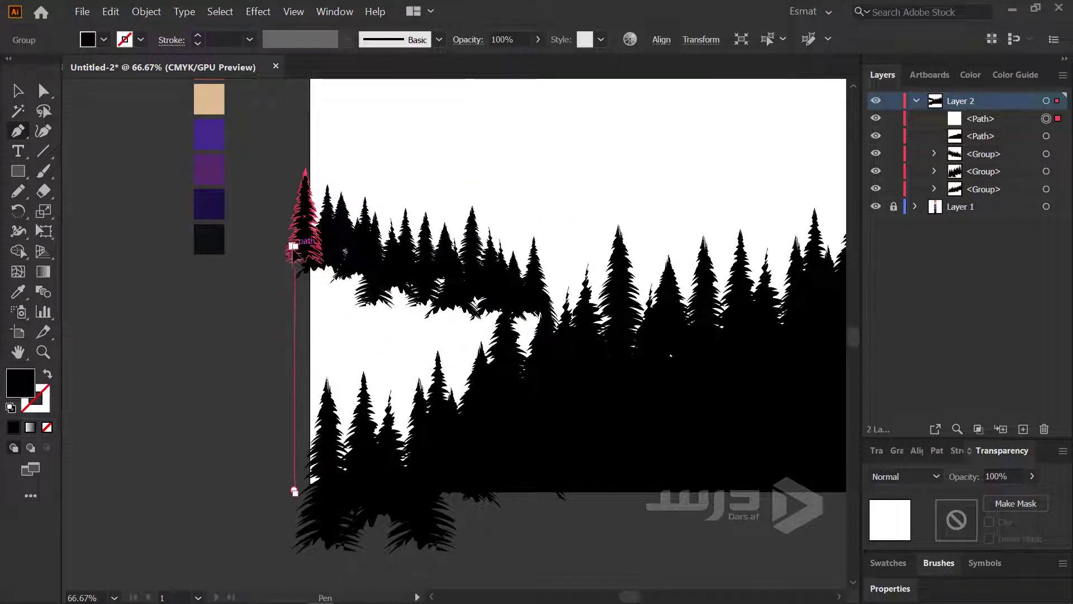
pyautogui.click(355, 242)
pyautogui.click(440, 275)
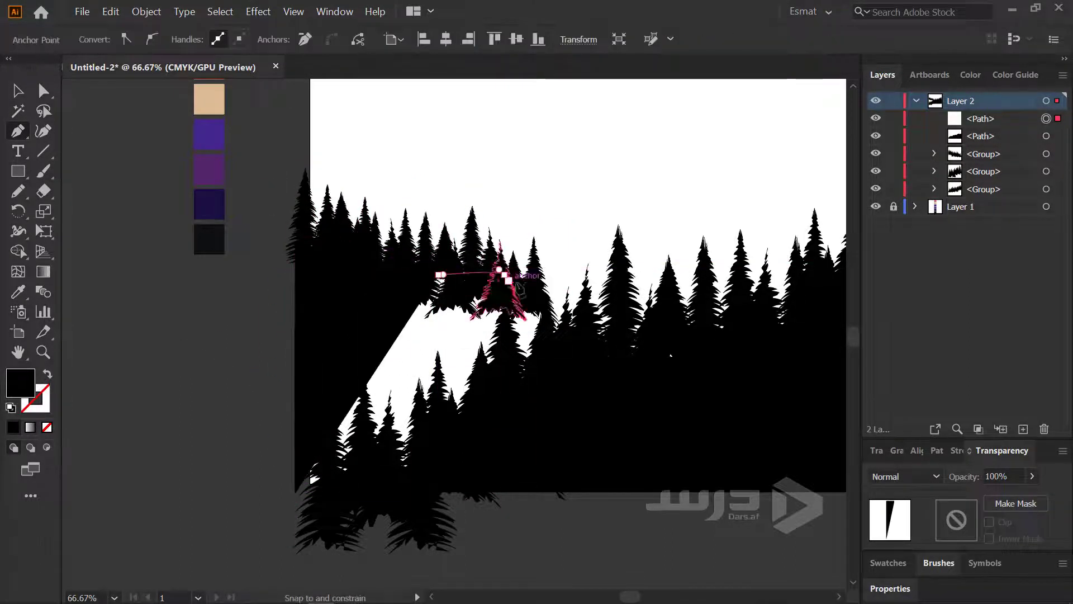
pyautogui.click(530, 300)
pyautogui.click(557, 327)
pyautogui.click(642, 413)
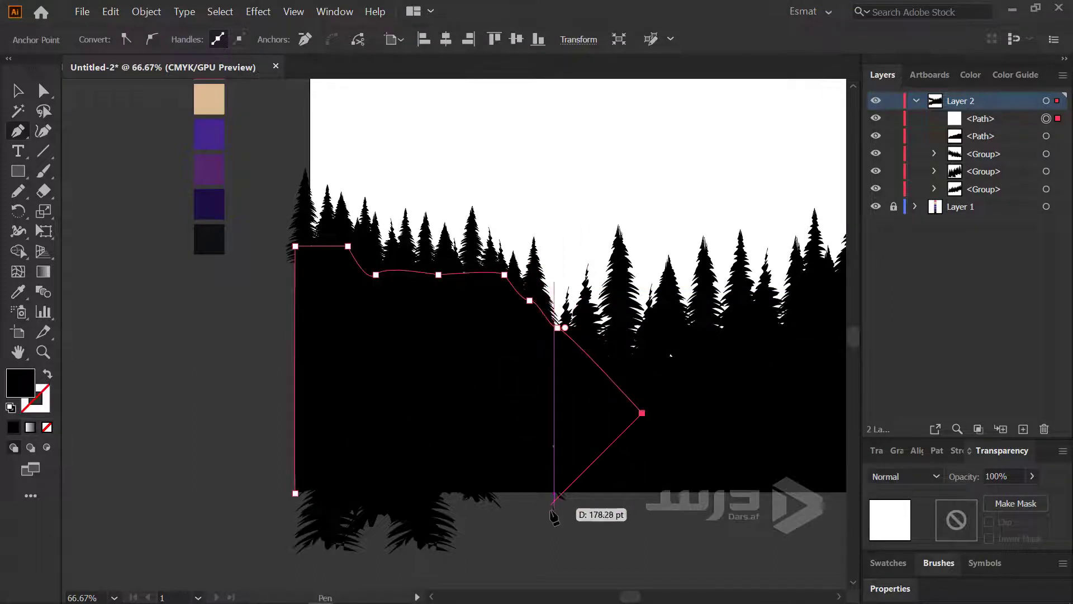
pyautogui.click(549, 512)
pyautogui.moveTo(374, 536); pyautogui.dragTo(360, 537)
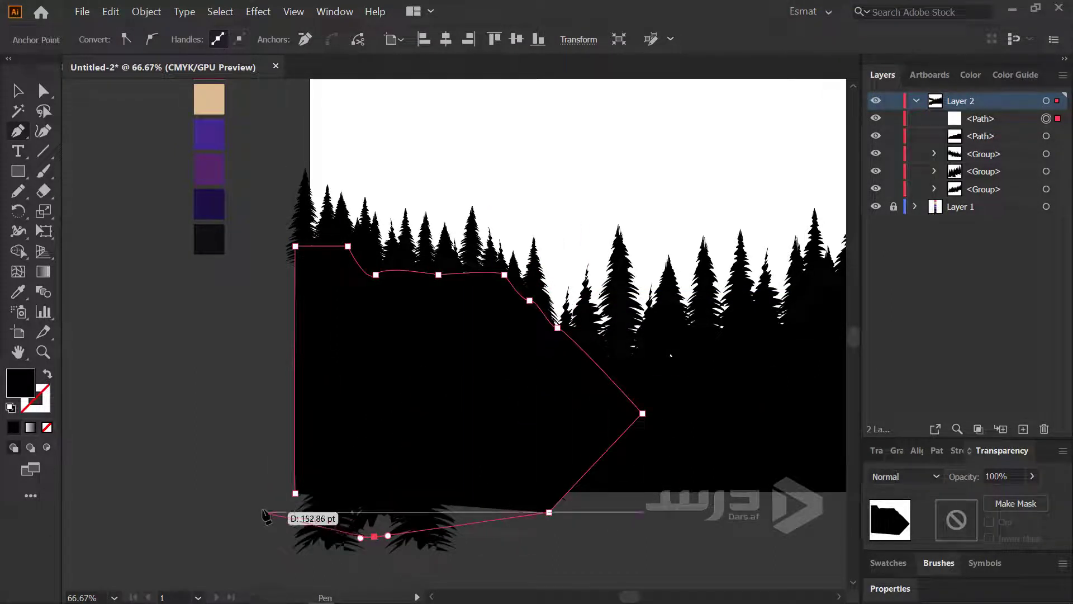
pyautogui.click(295, 493)
# Fill the new hill shape with the saved purple swatch using the Eyedropper
pyautogui.click(10, 92)
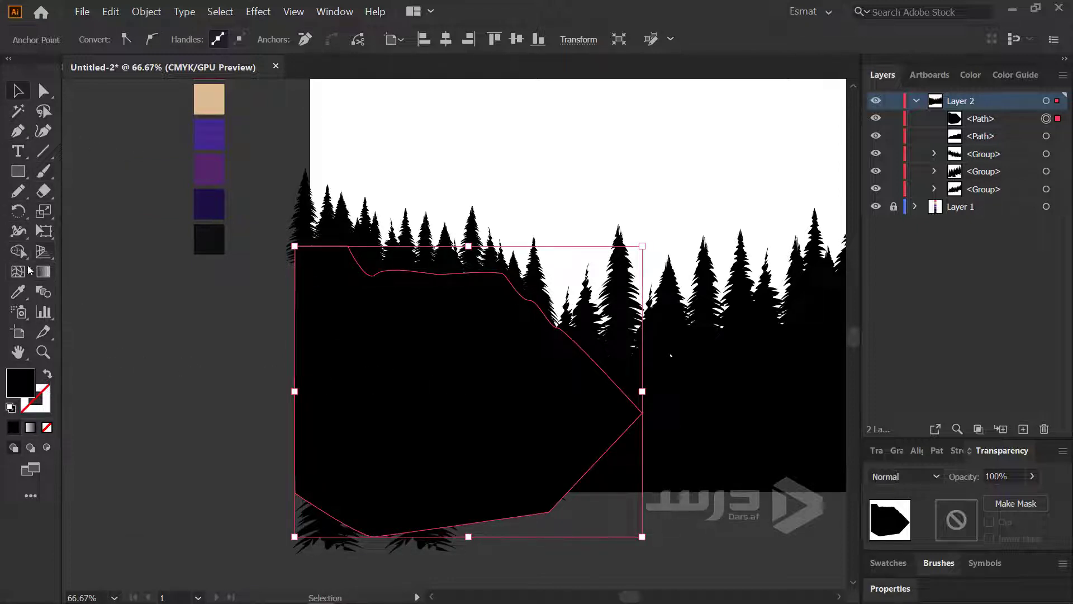
pyautogui.click(21, 292)
pyautogui.click(215, 168)
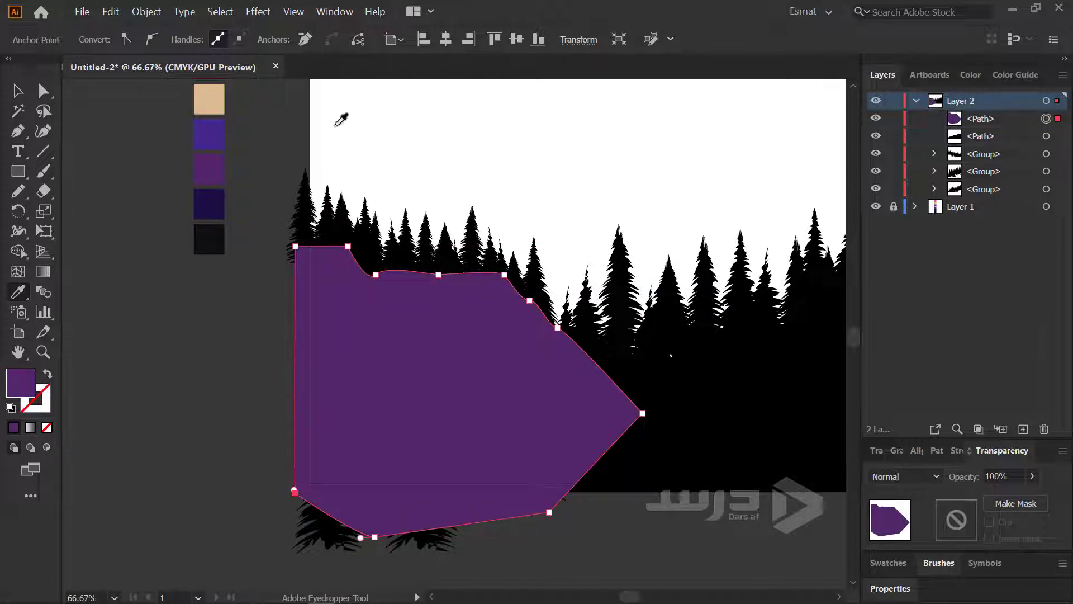
pyautogui.click(18, 90)
pyautogui.click(353, 223)
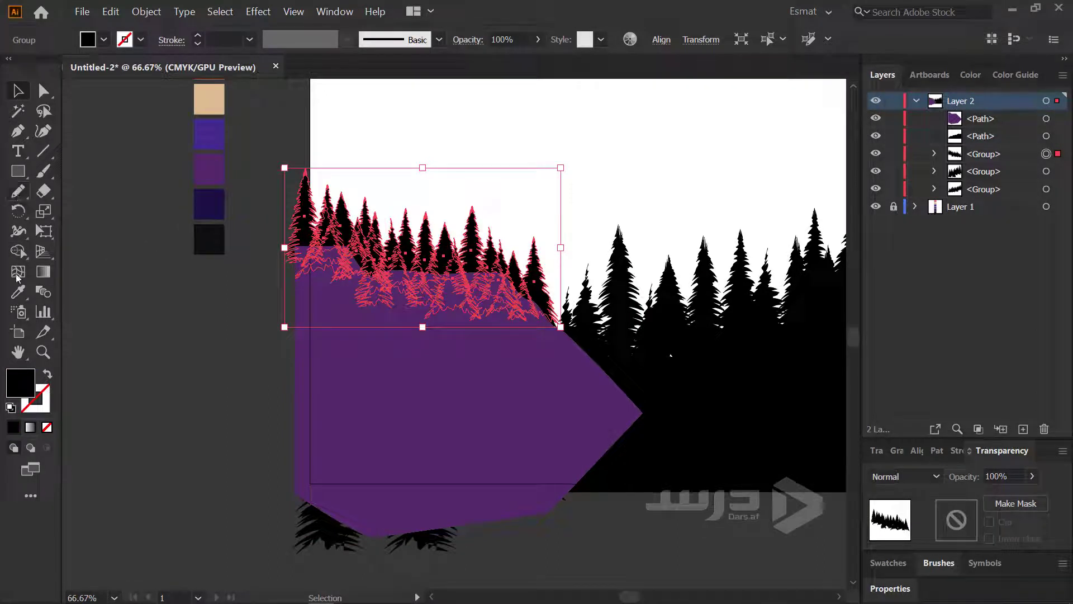
# Recolour the small top-left tree group with the purple swatch via the Eyedropper
pyautogui.click(21, 291)
pyautogui.click(215, 164)
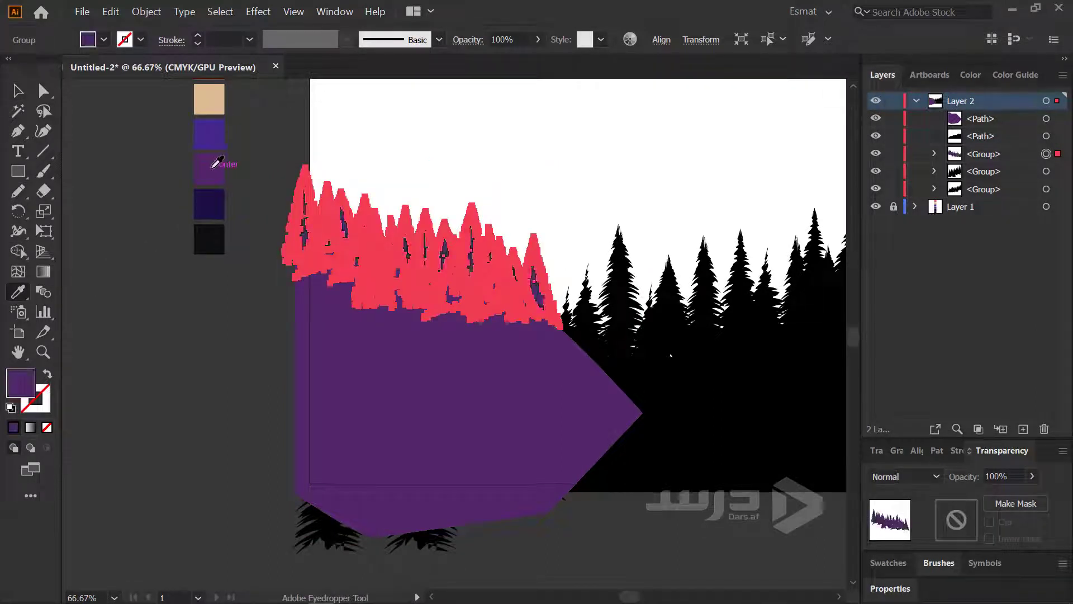
pyautogui.click(18, 90)
pyautogui.click(137, 192)
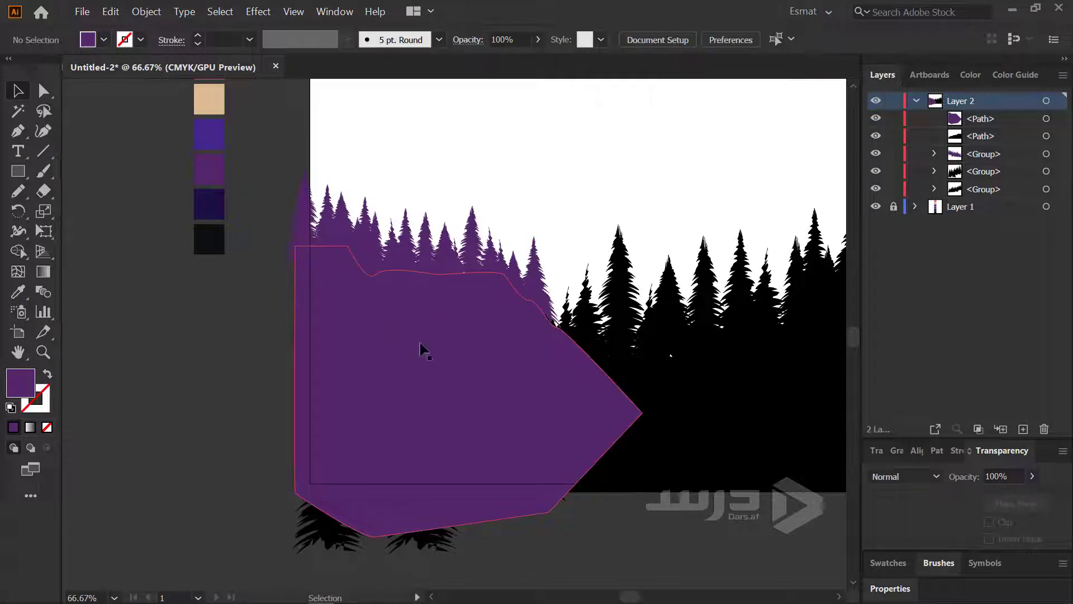
pyautogui.scroll(-2, 162, 386)
pyautogui.scroll(1, 175, 413)
pyautogui.moveTo(376, 186)
pyautogui.mouseDown()
pyautogui.moveTo(322, 295)
pyautogui.moveTo(296, 309)
pyautogui.mouseUp()
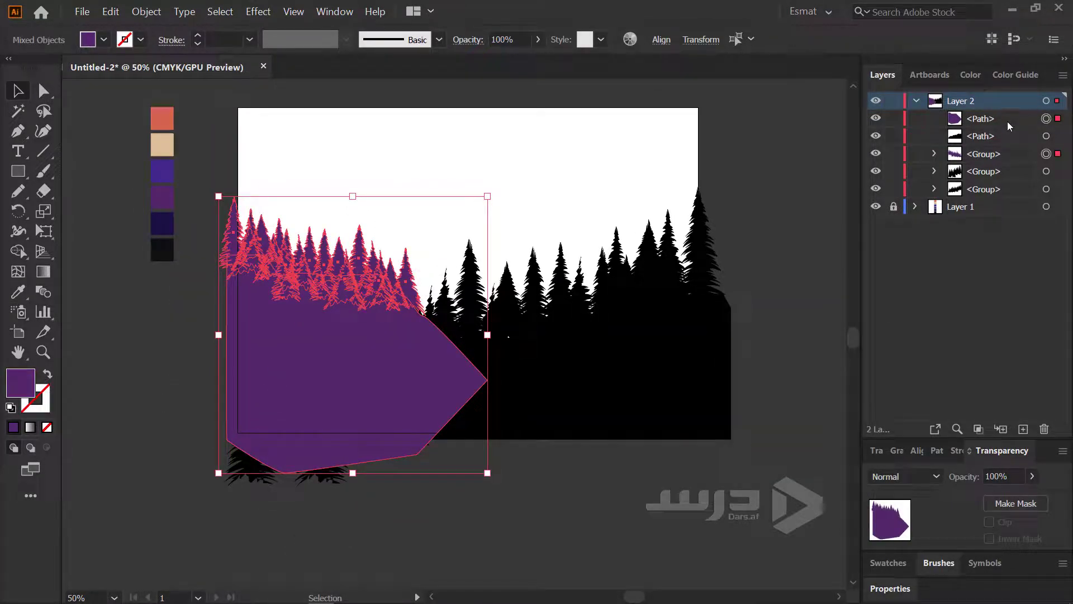
# In the Layers panel, raise the foreground tree group two levels in the stack
pyautogui.moveTo(995, 119); pyautogui.dragTo(1006, 193)
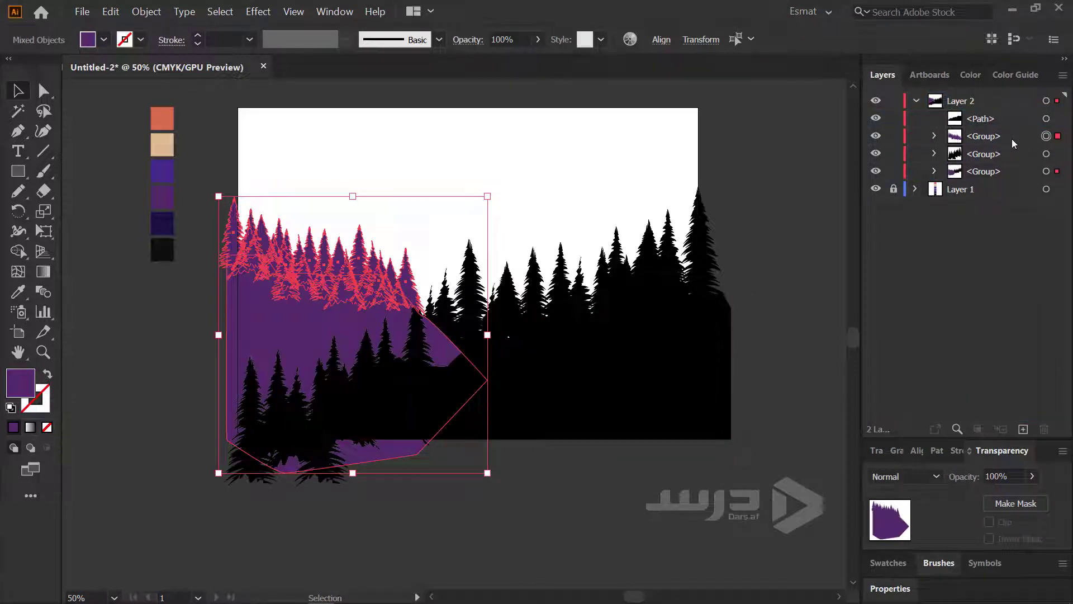
pyautogui.click(1047, 119)
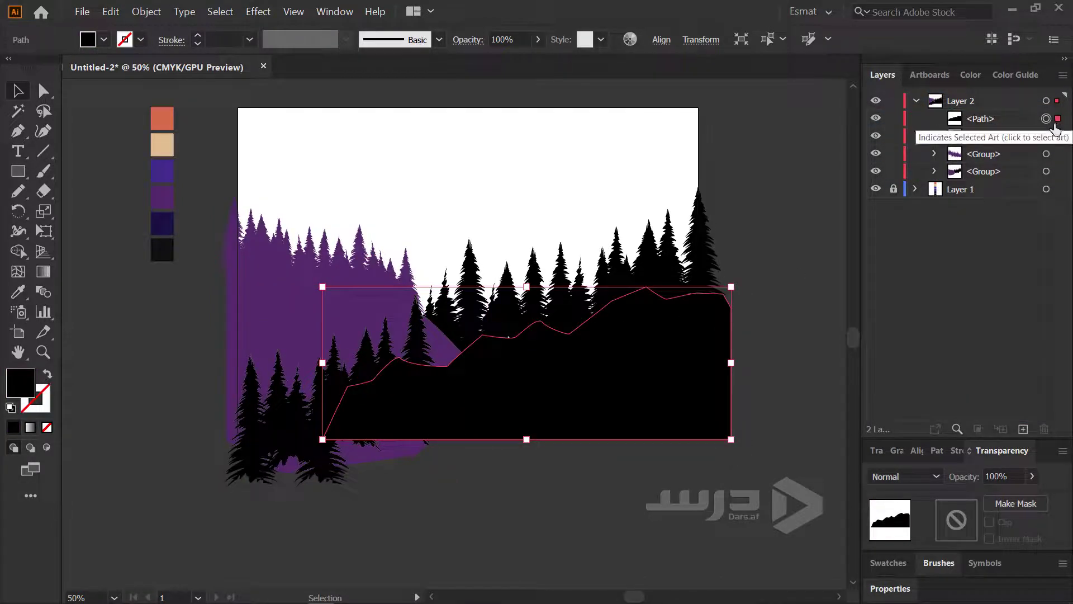
pyautogui.click(1059, 156)
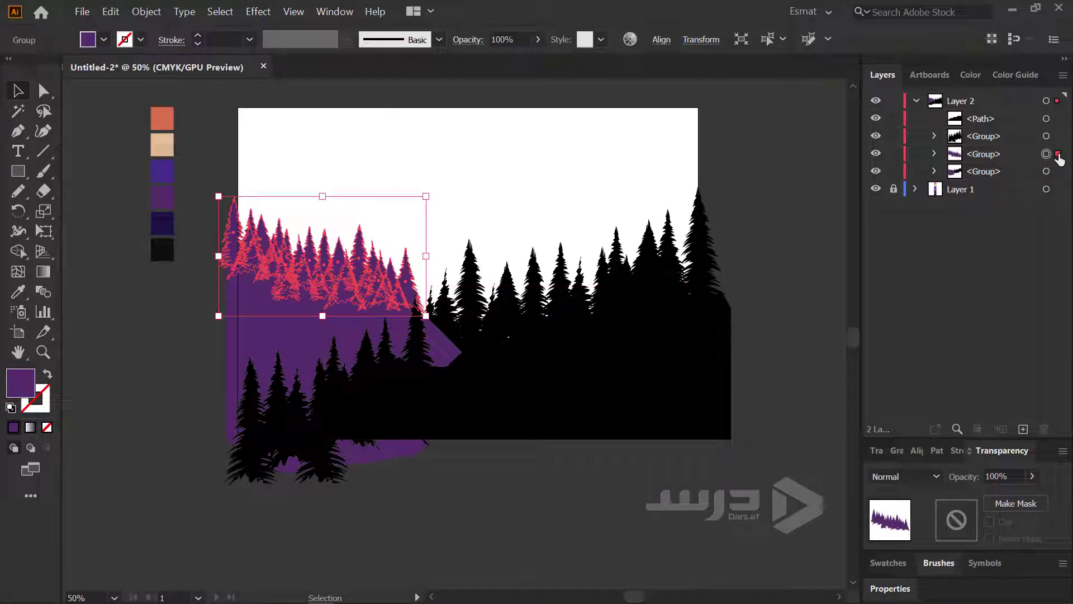
pyautogui.click(1058, 172)
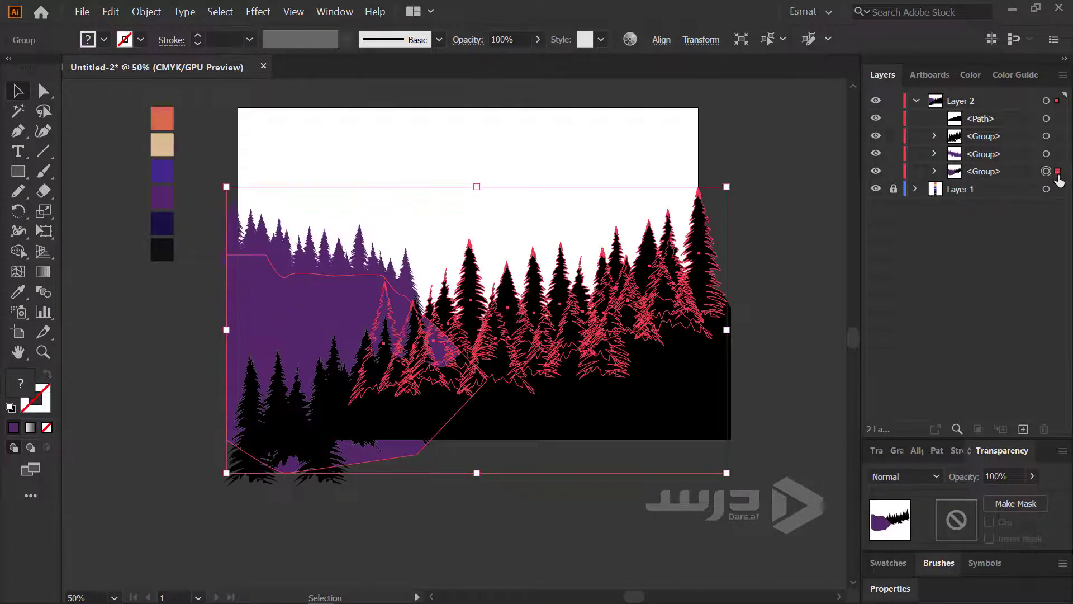
pyautogui.moveTo(995, 178); pyautogui.dragTo(989, 150)
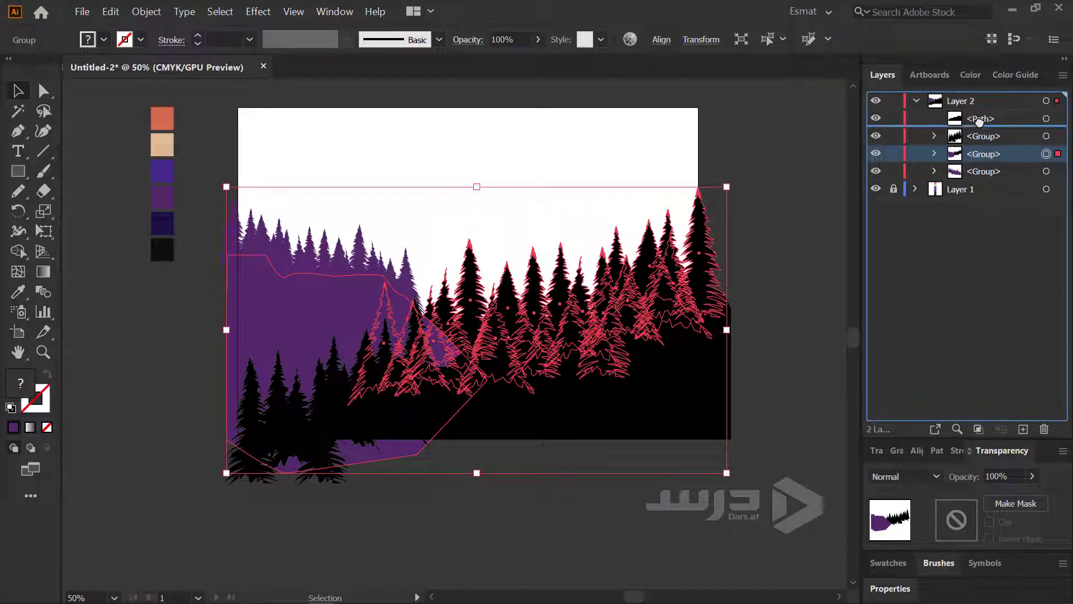
pyautogui.moveTo(989, 156); pyautogui.dragTo(986, 133)
# Expand the tree group in Layers and pull the purple hill path out of it
pyautogui.click(775, 231)
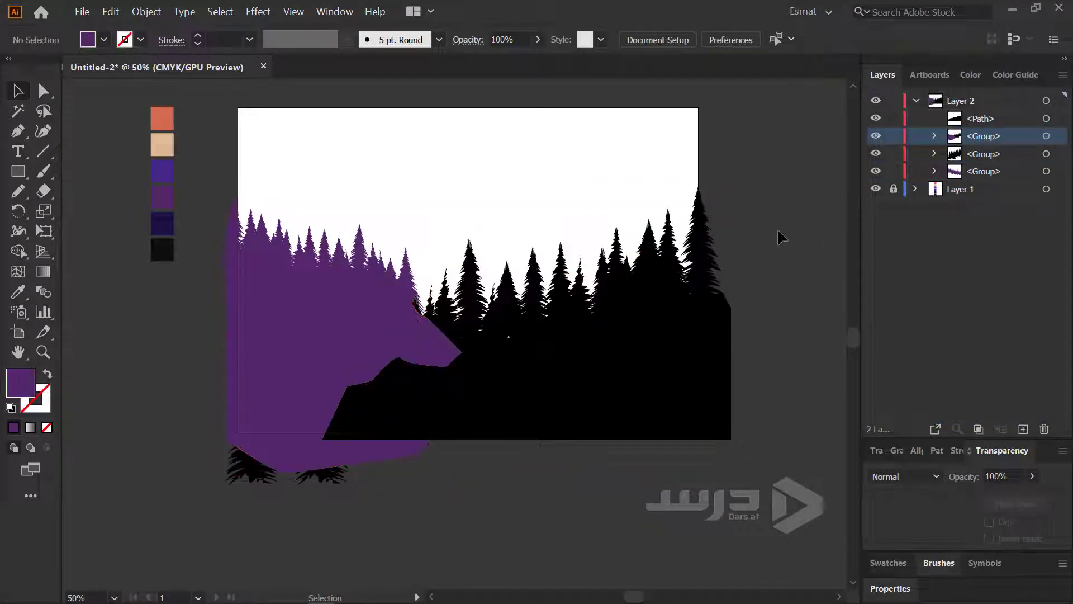
pyautogui.click(302, 313)
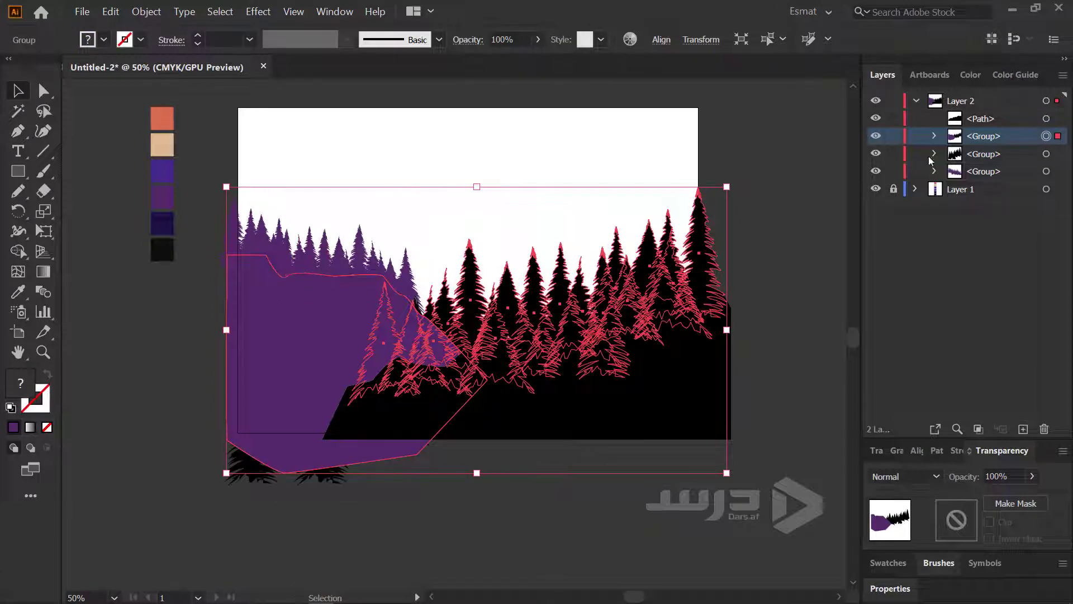
pyautogui.click(1059, 167)
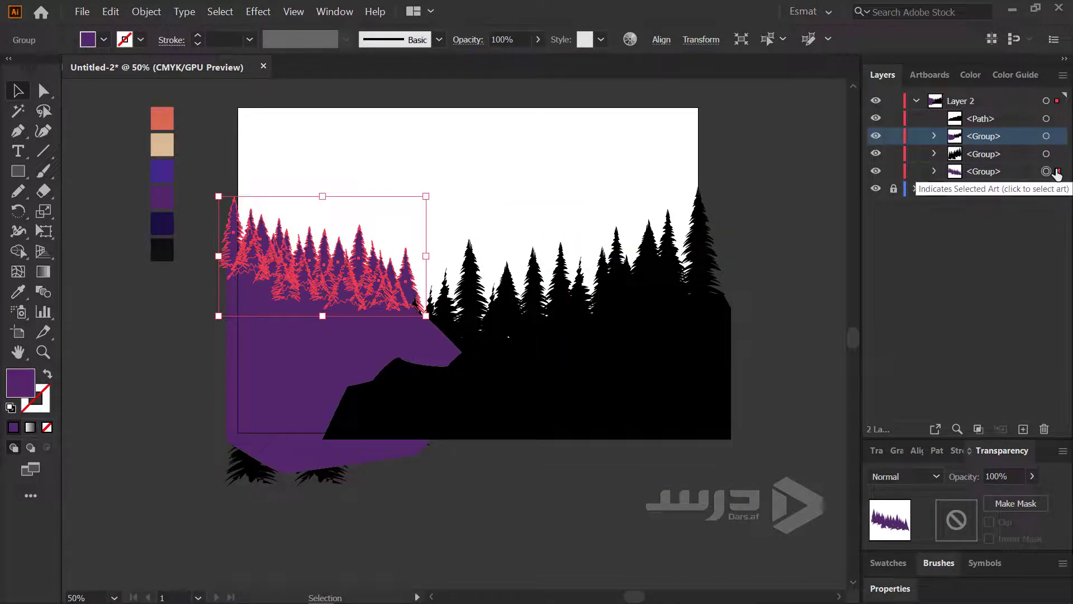
pyautogui.click(935, 136)
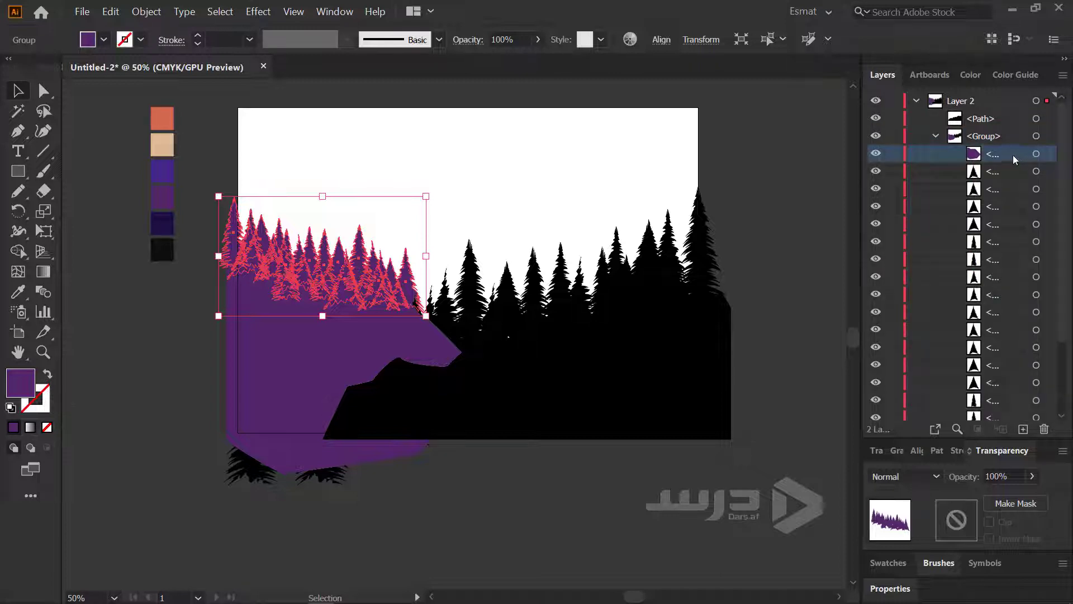
pyautogui.moveTo(1013, 155)
pyautogui.mouseDown()
pyautogui.moveTo(992, 135)
pyautogui.moveTo(972, 184)
pyautogui.mouseUp()
# Place the purple hill below the second tree group; trial a vertical squash, then undo it
pyautogui.click(936, 154)
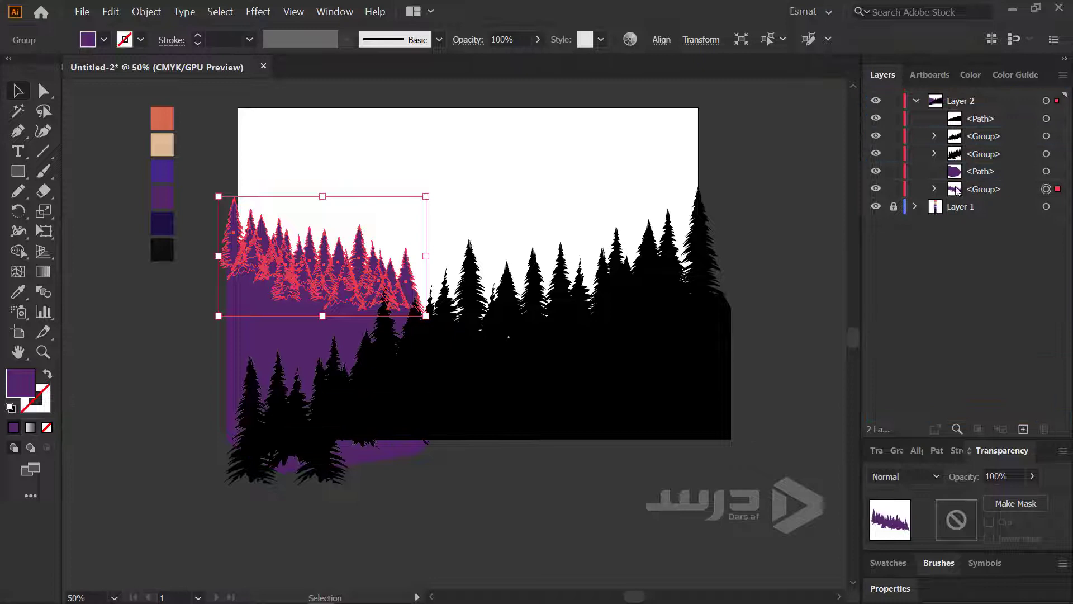
pyautogui.click(796, 202)
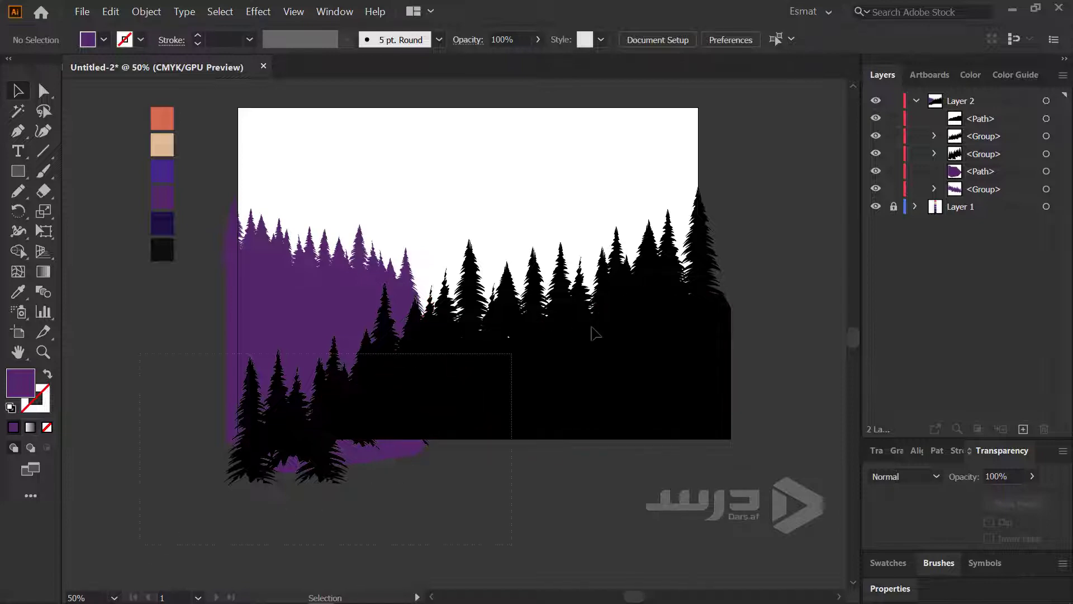
pyautogui.moveTo(593, 330); pyautogui.dragTo(753, 330)
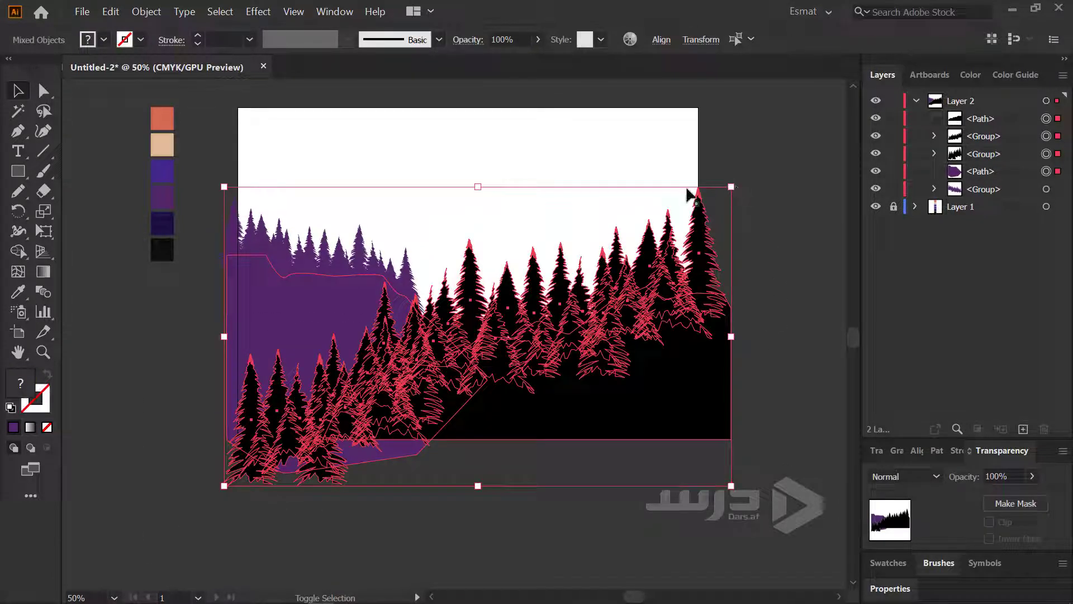
pyautogui.moveTo(479, 188); pyautogui.dragTo(484, 233)
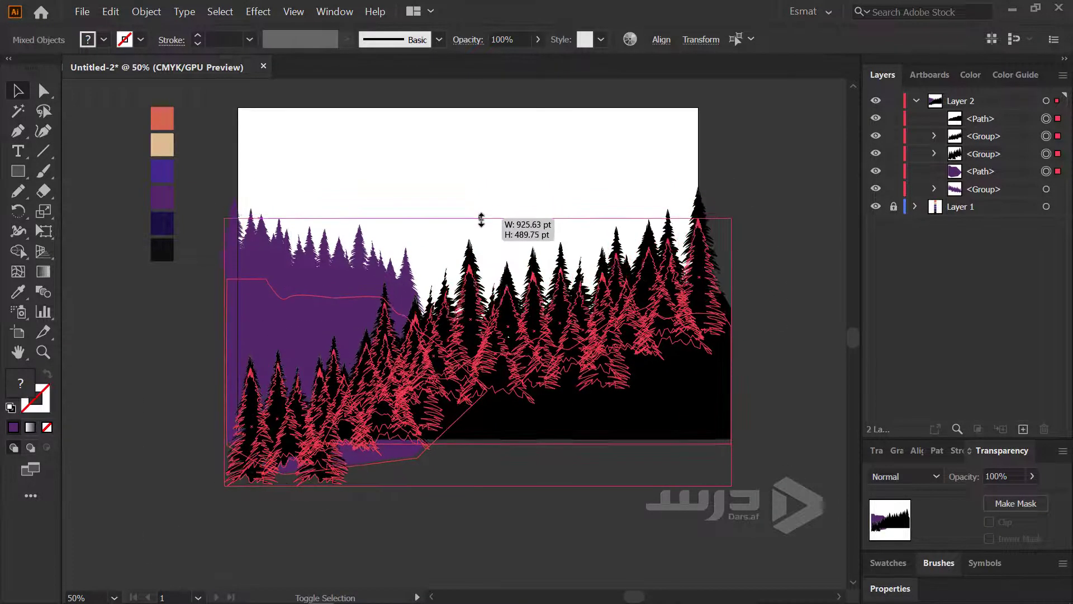
pyautogui.hotkey('ctrl', 'z')
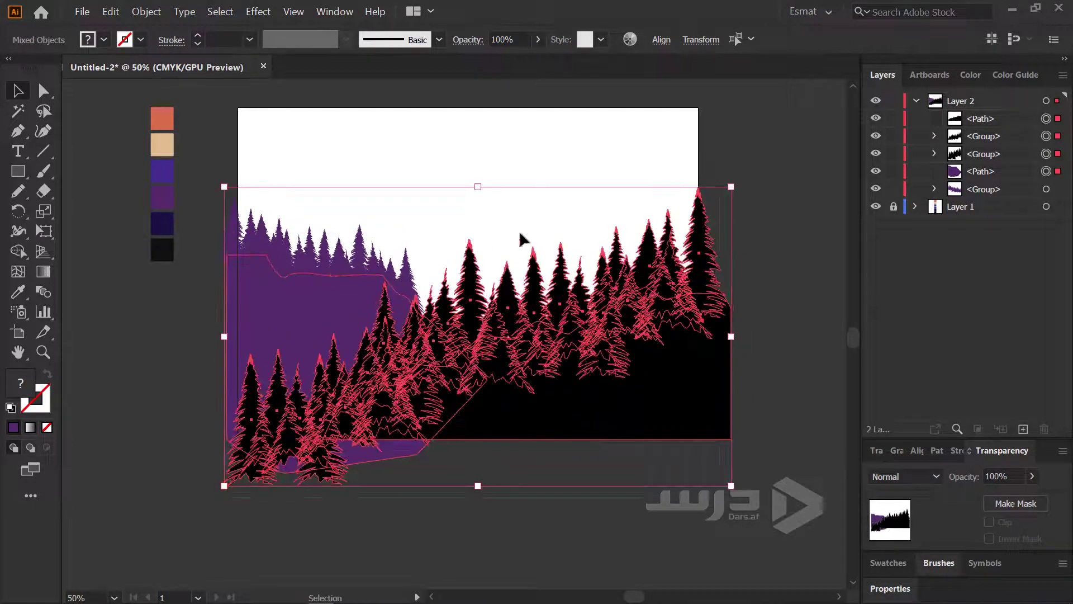
# With all trees and hills selected, drag the top handle down to lower the treeline
pyautogui.click(1058, 189)
pyautogui.moveTo(480, 188); pyautogui.dragTo(474, 220)
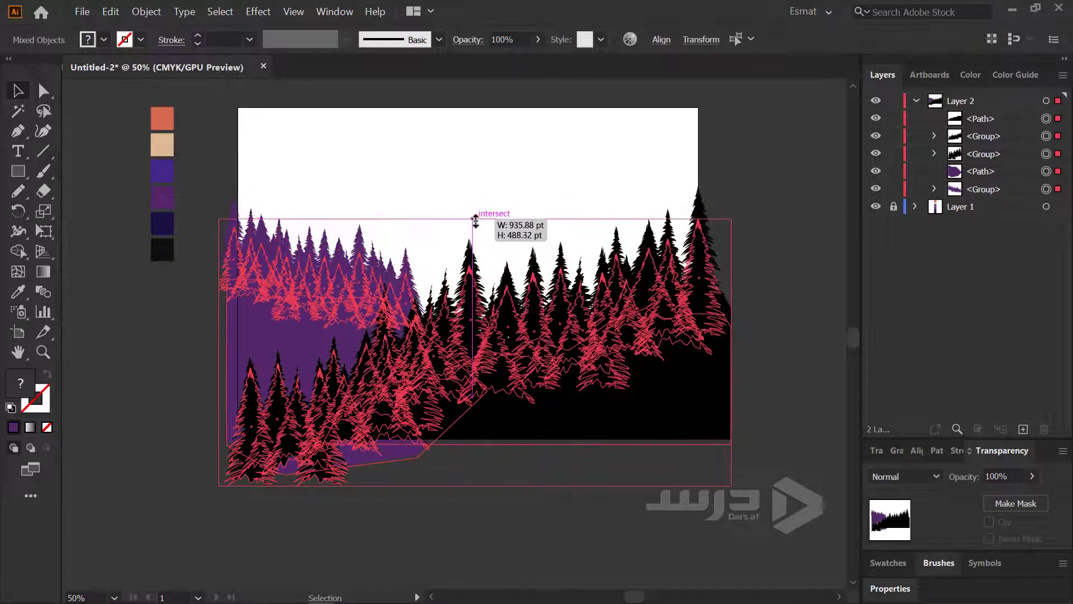
pyautogui.click(765, 209)
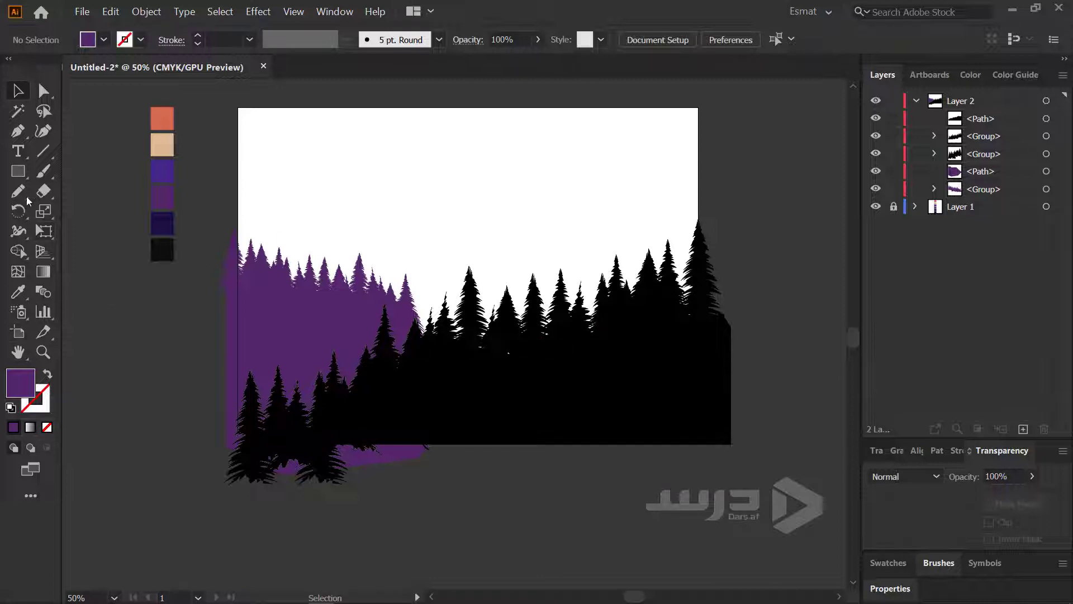
pyautogui.click(17, 131)
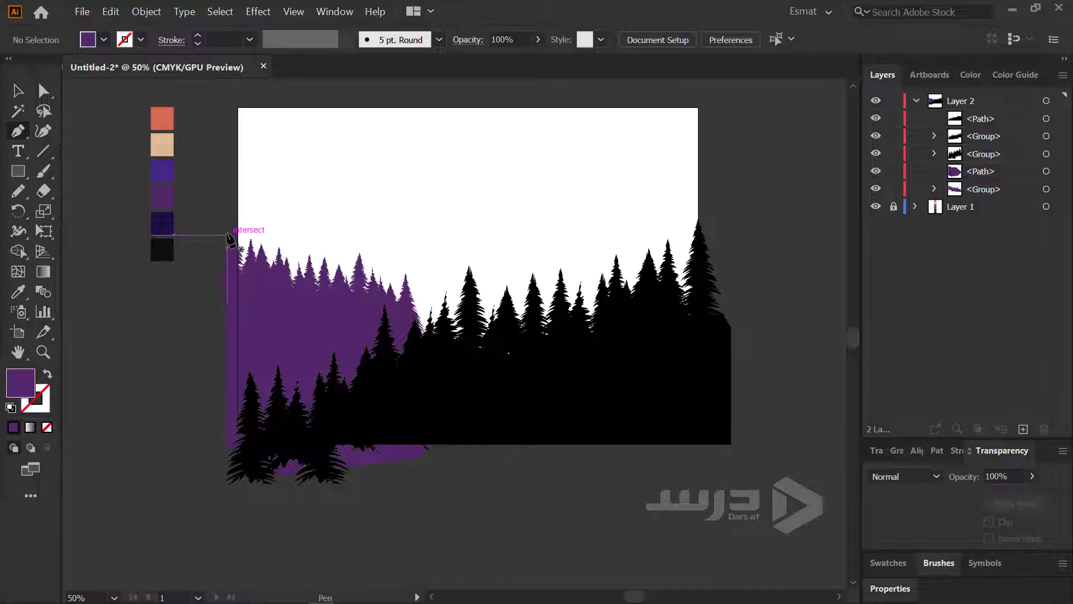
# Undo the accidental one-point path and set the stroke to black with no fill
pyautogui.moveTo(227, 234); pyautogui.dragTo(261, 214)
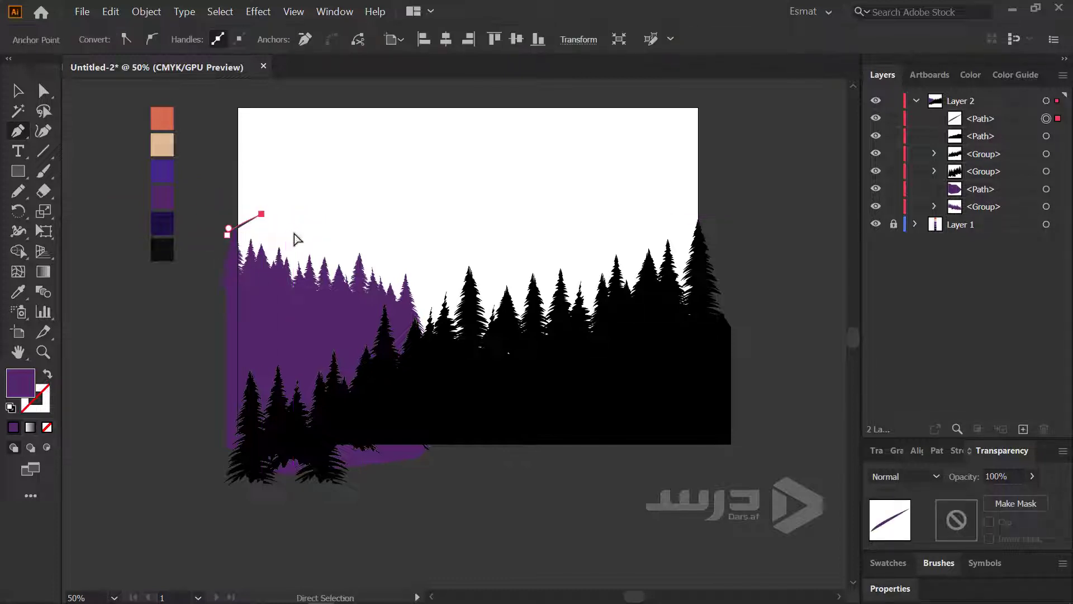
pyautogui.hotkey('ctrl', 'z')
pyautogui.scroll(1, 238, 223)
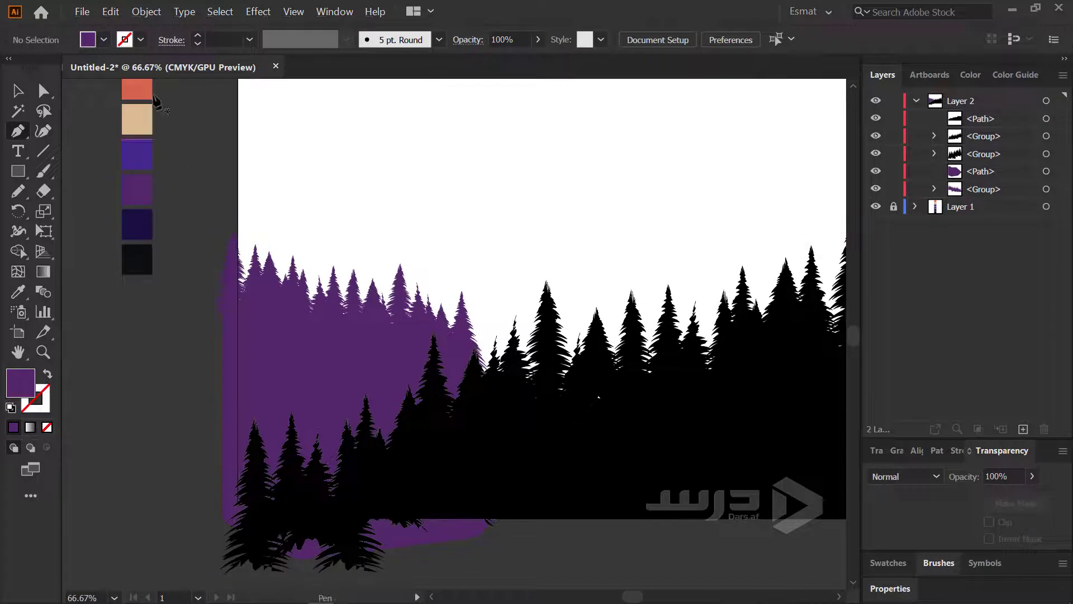
pyautogui.click(141, 39)
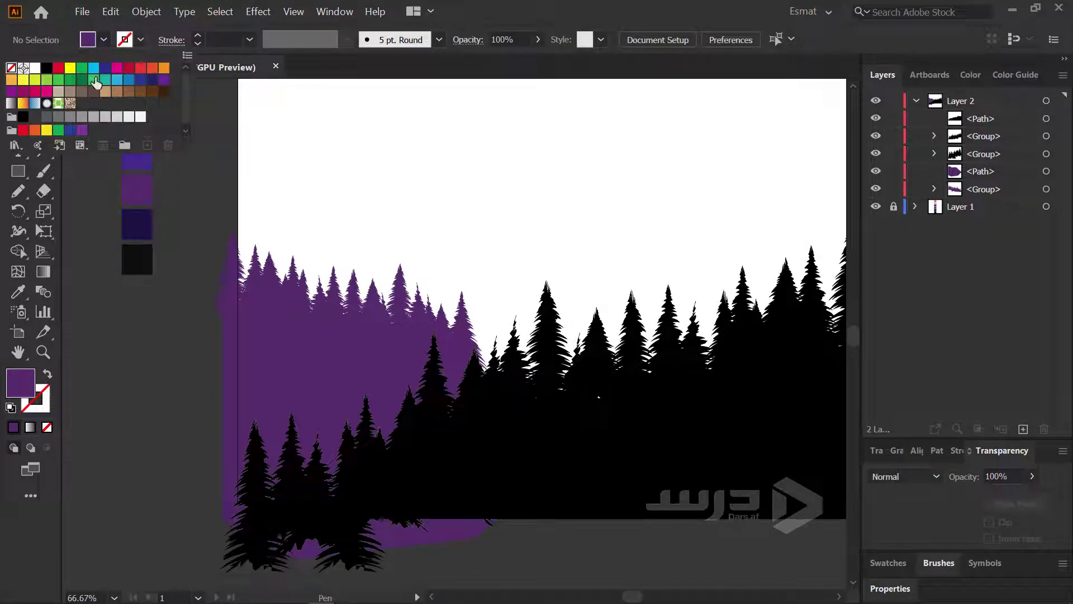
pyautogui.click(46, 67)
pyautogui.click(103, 41)
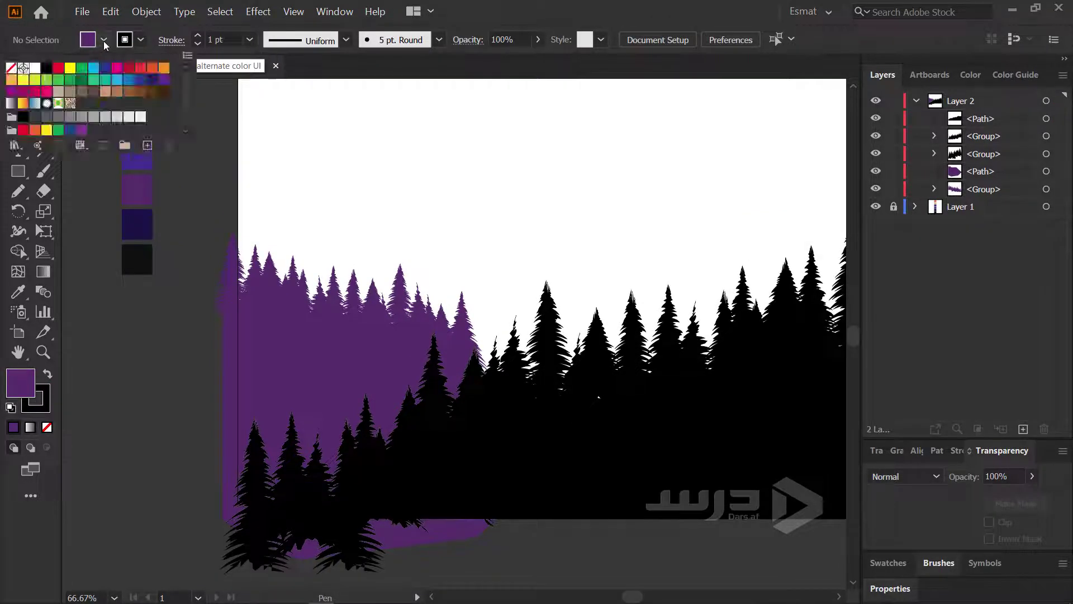
pyautogui.click(11, 68)
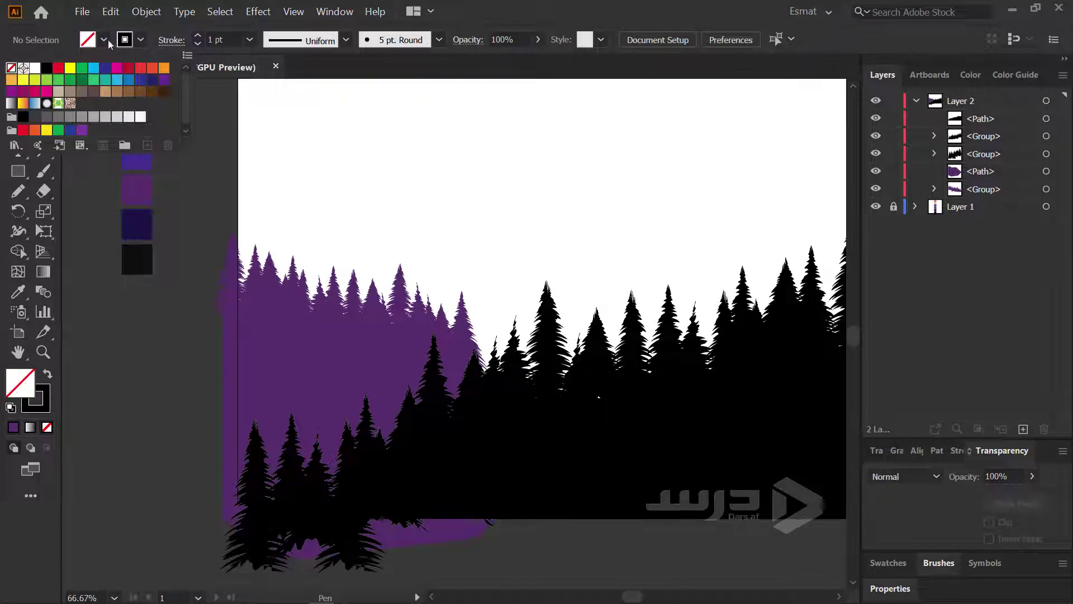
pyautogui.click(109, 43)
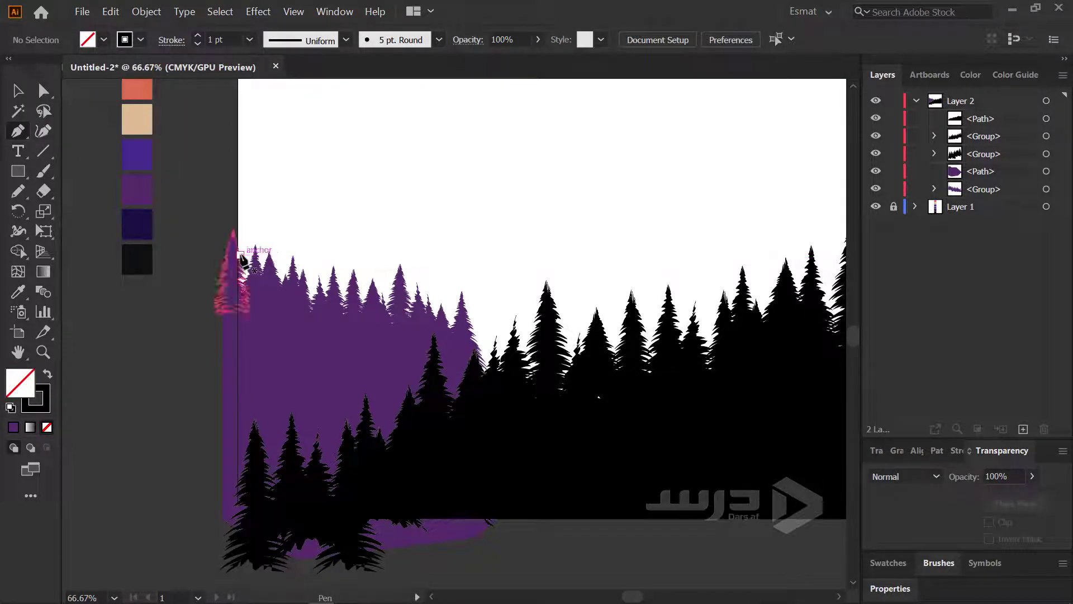
# Create Layer 3 between Layer 2 and Layer 1, zoom out and lock Layer 2
pyautogui.click(995, 189)
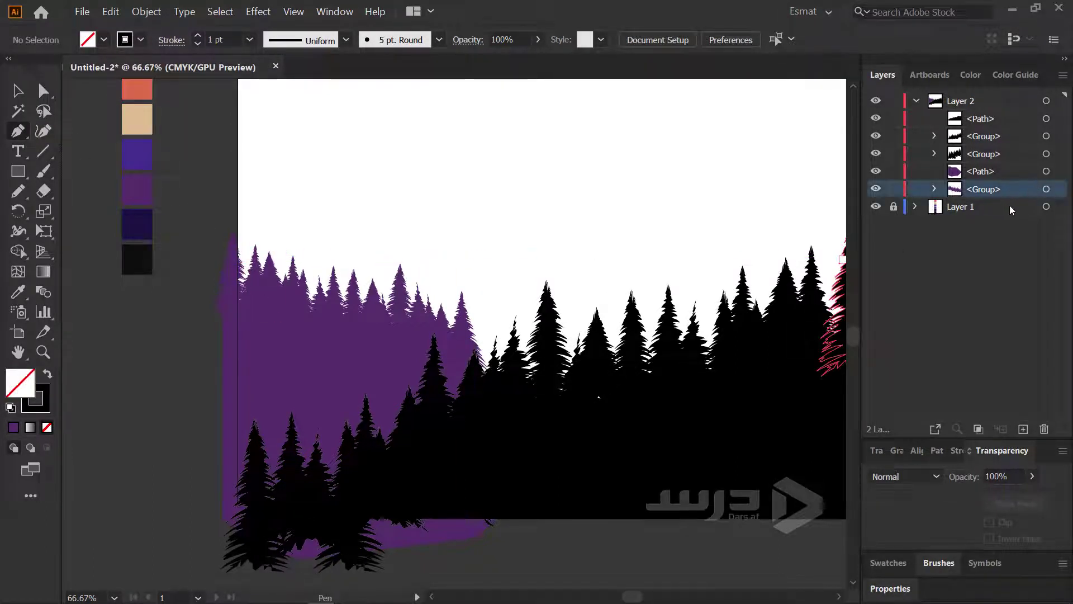
pyautogui.click(1024, 429)
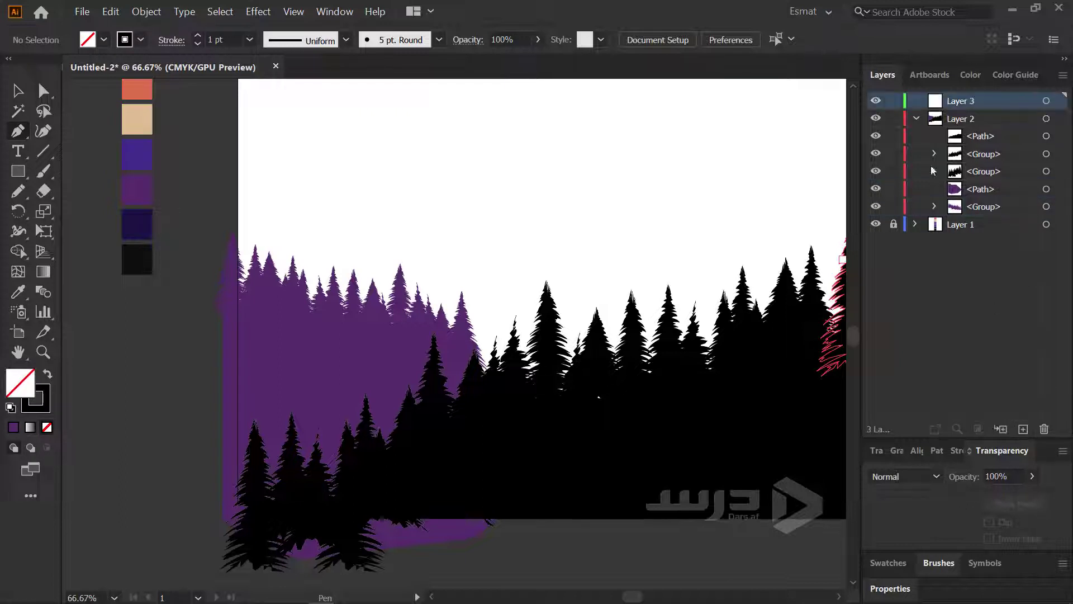
pyautogui.moveTo(956, 102)
pyautogui.mouseDown()
pyautogui.moveTo(960, 217)
pyautogui.moveTo(955, 136)
pyautogui.mouseUp()
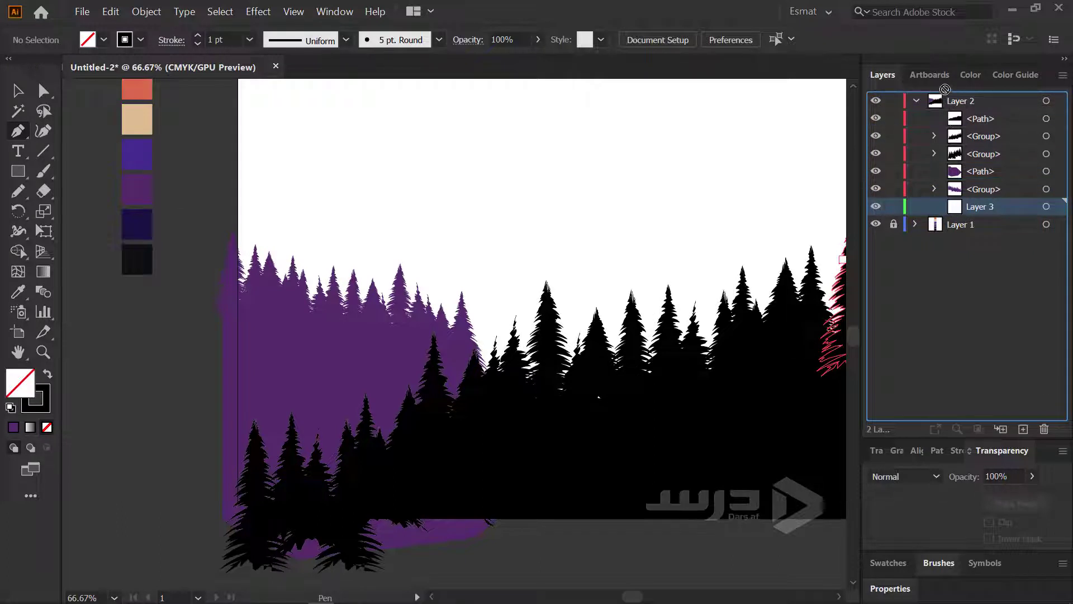
pyautogui.moveTo(945, 90); pyautogui.dragTo(947, 101)
pyautogui.moveTo(985, 197)
pyautogui.mouseDown()
pyautogui.moveTo(955, 94)
pyautogui.moveTo(960, 130)
pyautogui.mouseUp()
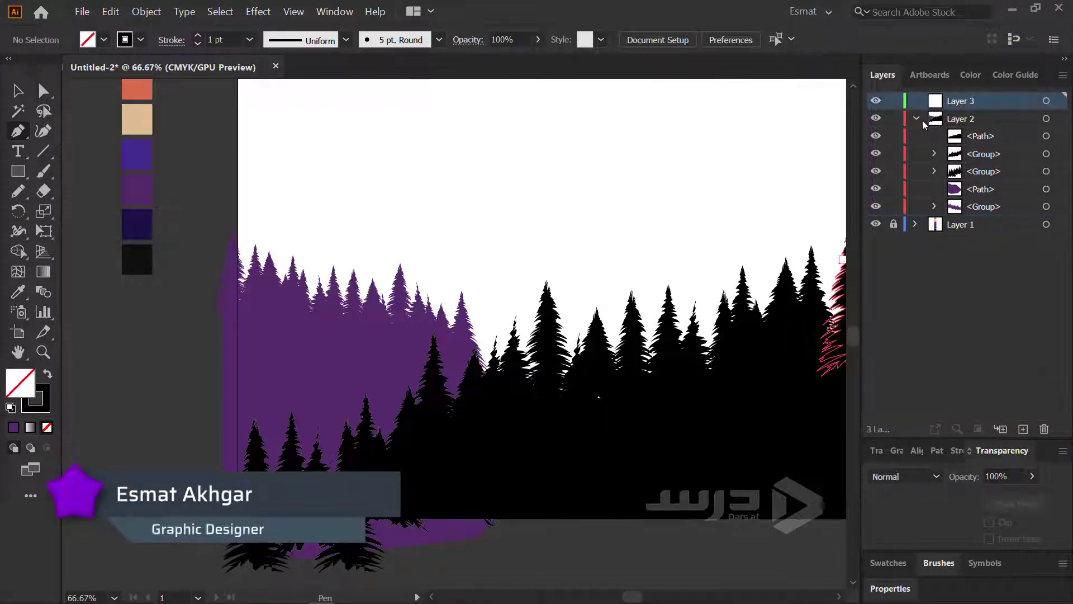
pyautogui.click(917, 119)
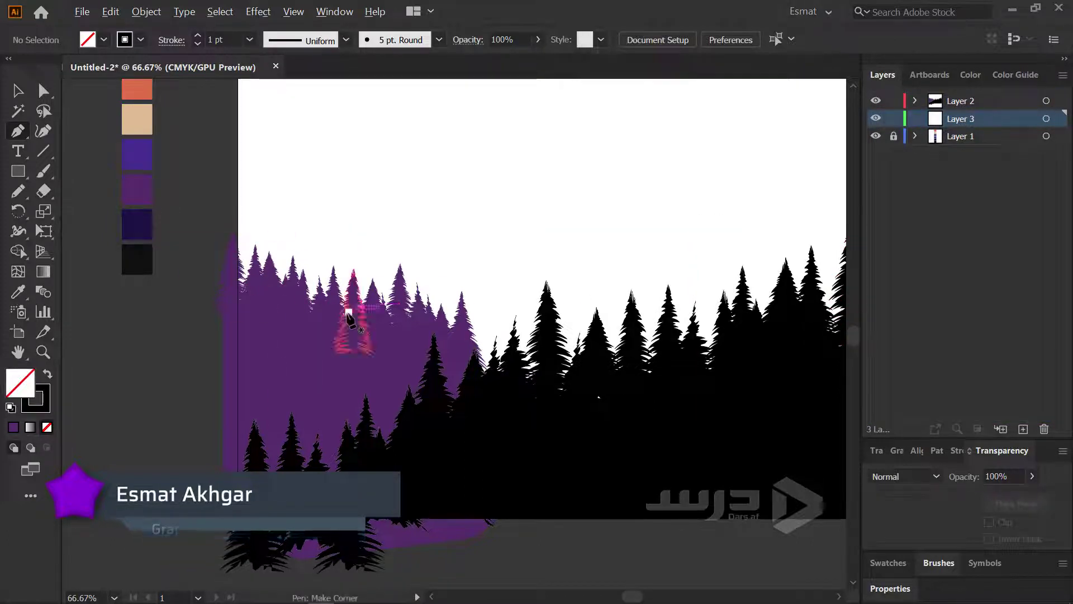
pyautogui.hotkey('ctrl', '-')
pyautogui.click(894, 100)
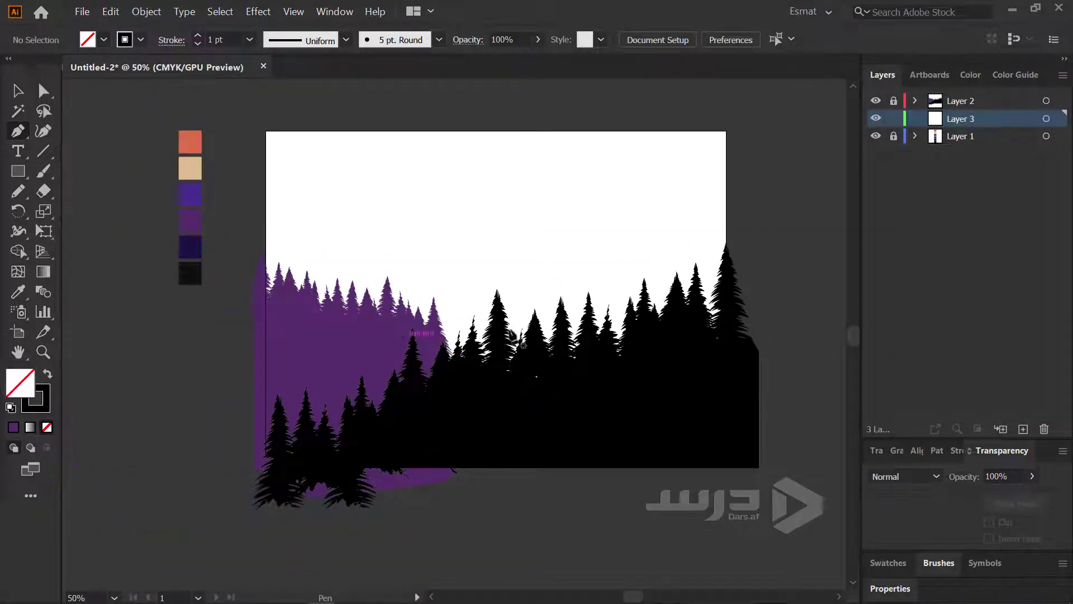
# Draw a closed wavy hill outline with the Pen tool across the lower artboard
pyautogui.moveTo(572, 222); pyautogui.dragTo(528, 238)
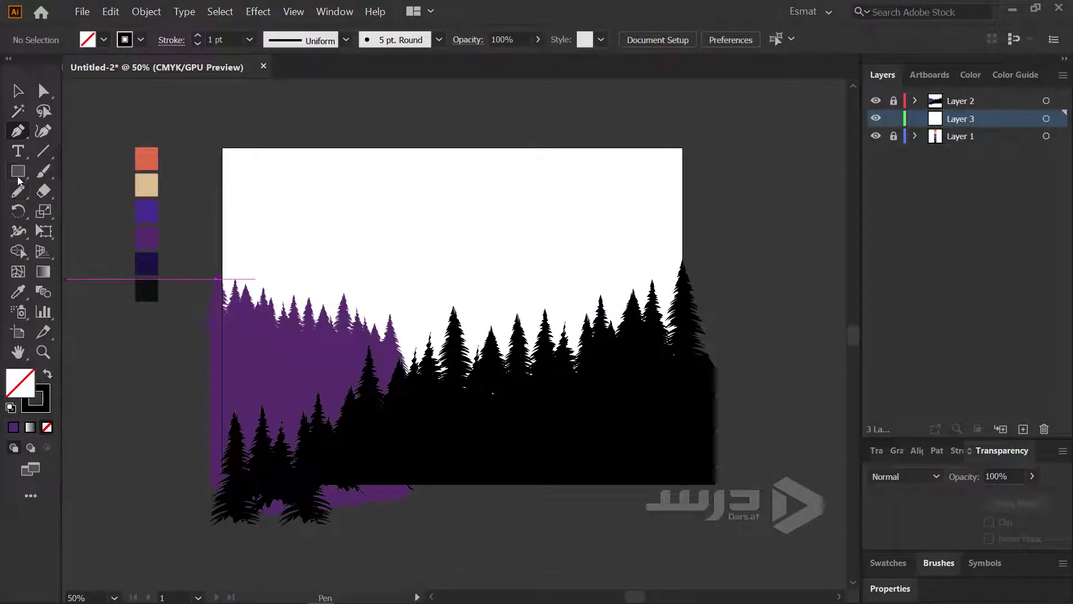
pyautogui.moveTo(194, 294); pyautogui.dragTo(203, 290)
pyautogui.moveTo(255, 237); pyautogui.dragTo(286, 246)
pyautogui.moveTo(335, 290)
pyautogui.mouseDown()
pyautogui.moveTo(424, 260)
pyautogui.moveTo(431, 248)
pyautogui.moveTo(488, 259)
pyautogui.mouseUp()
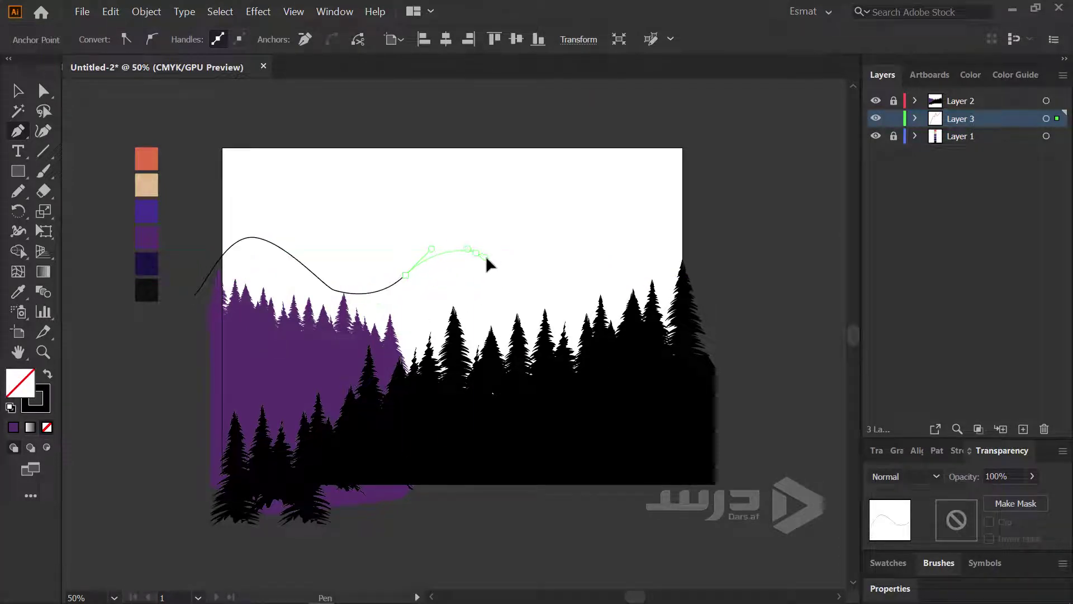
pyautogui.moveTo(552, 277); pyautogui.dragTo(607, 307)
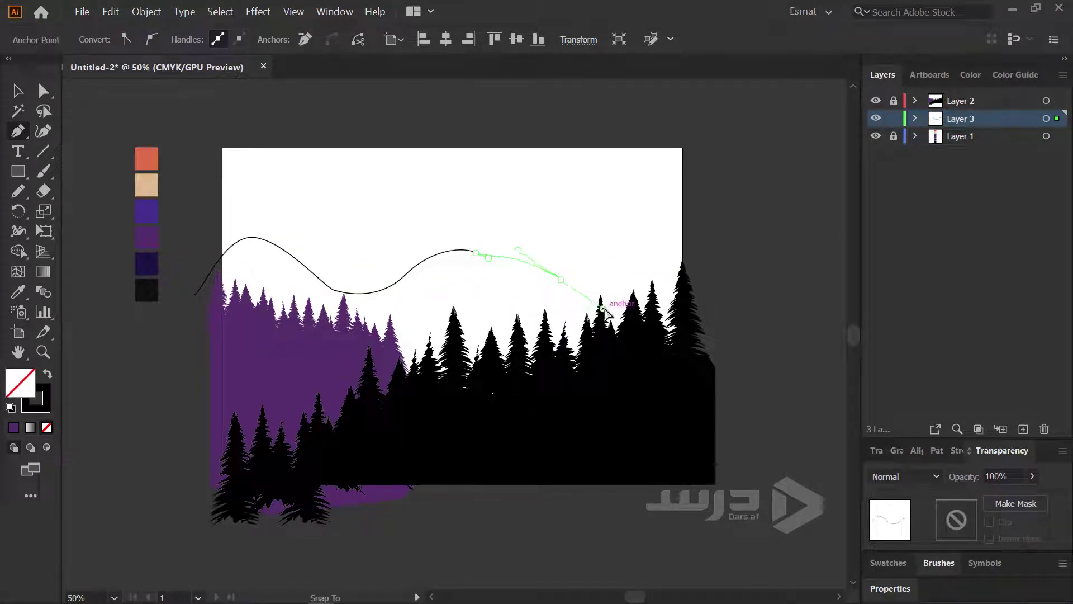
pyautogui.moveTo(651, 266); pyautogui.dragTo(683, 238)
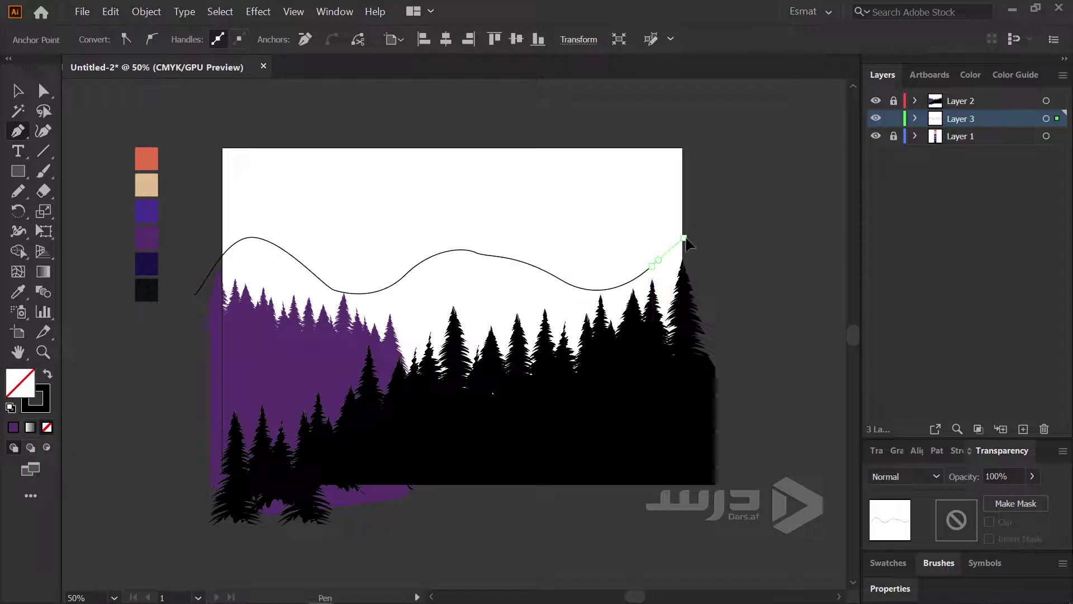
pyautogui.click(684, 238)
pyautogui.click(735, 293)
pyautogui.keyDown('shift'); pyautogui.click(735, 414); pyautogui.keyUp('shift')
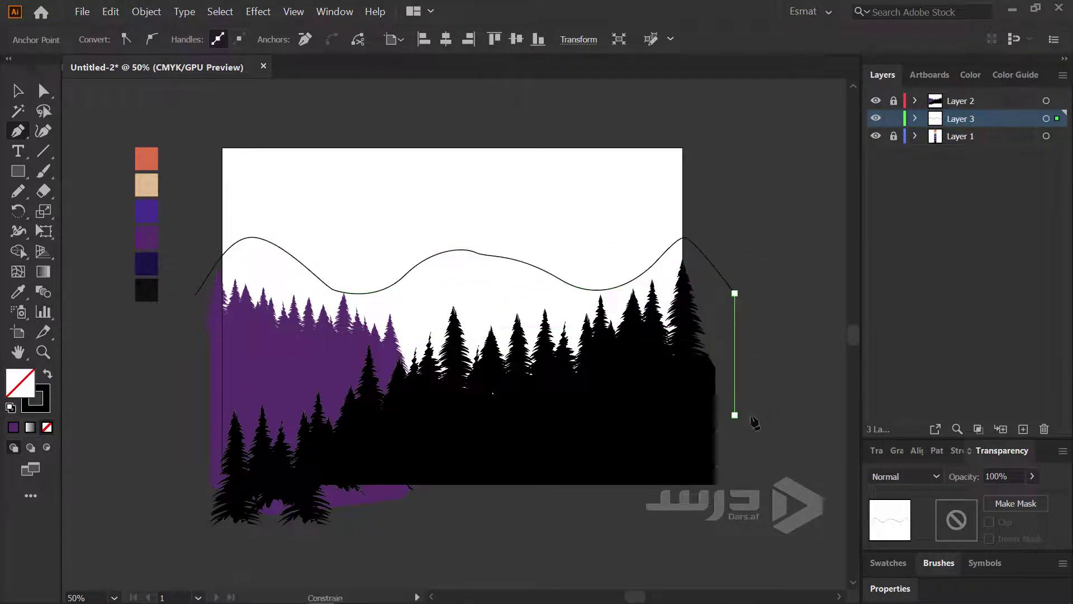
pyautogui.keyDown('shift'); pyautogui.click(194, 415); pyautogui.keyUp('shift')
pyautogui.click(194, 293)
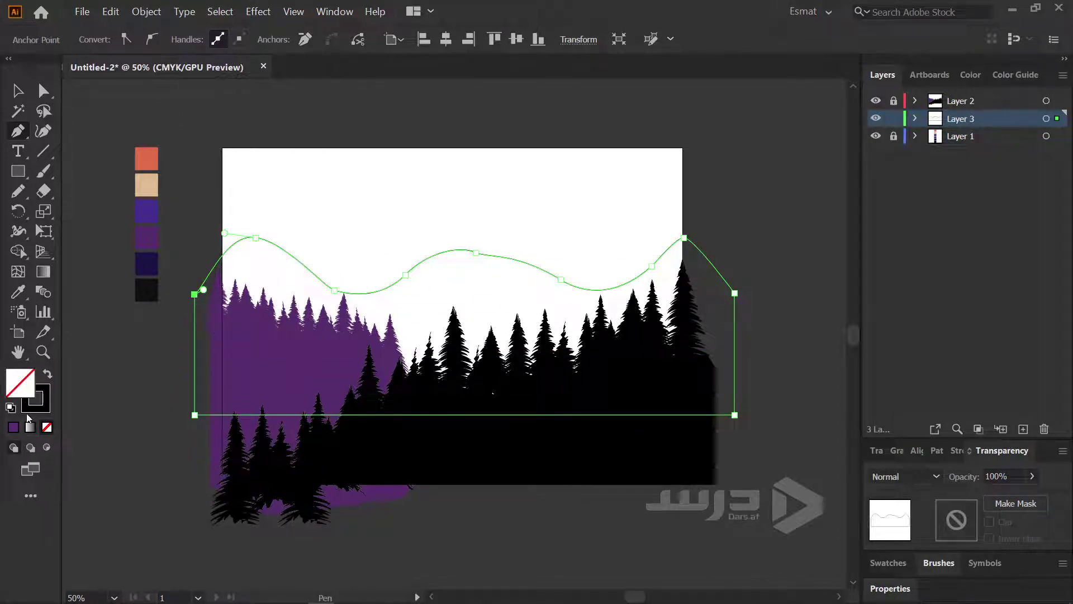
# Fill the hill shape with the peach swatch colour using the Eyedropper
pyautogui.hotkey('shift', 'x')
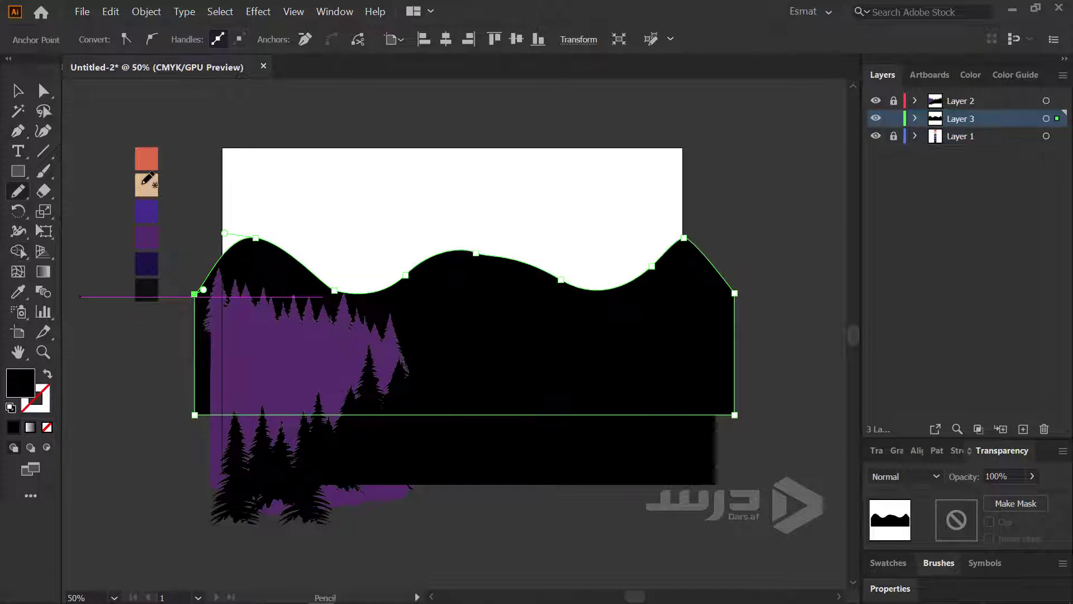
pyautogui.click(142, 184)
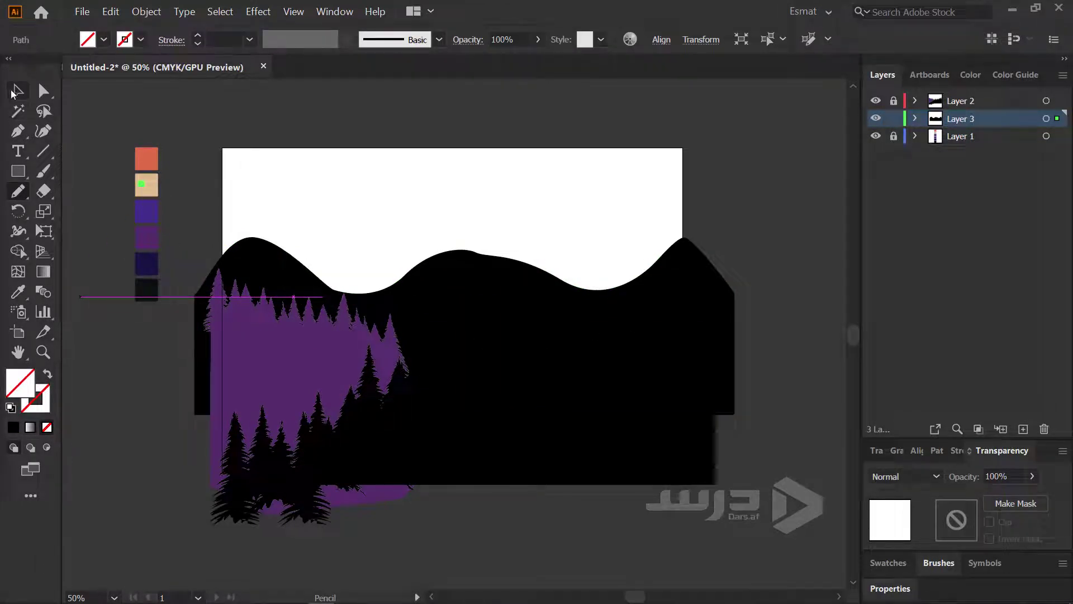
pyautogui.click(16, 92)
pyautogui.click(526, 318)
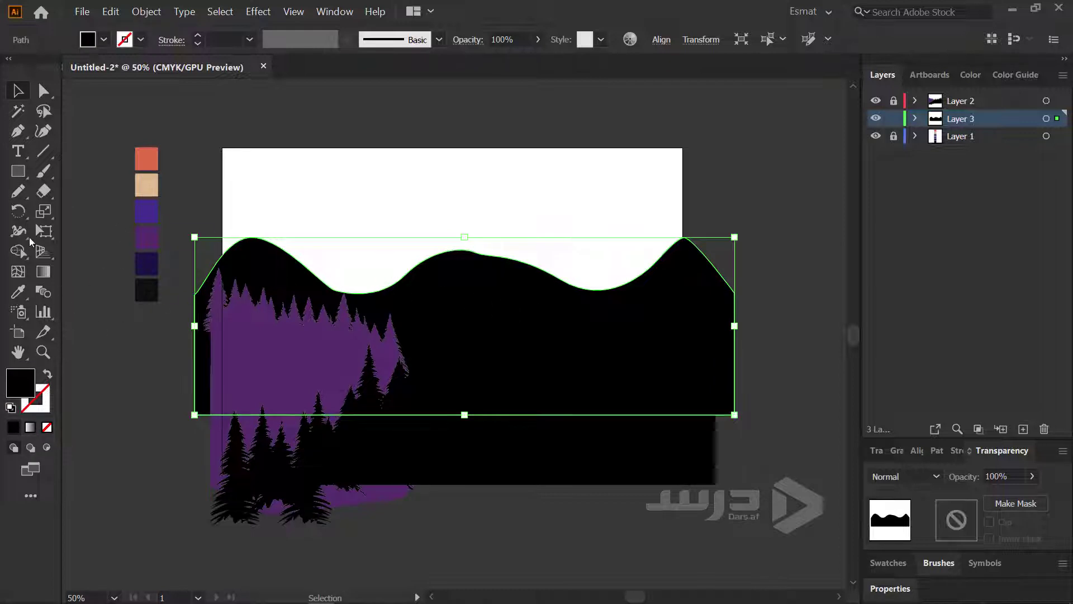
pyautogui.click(17, 298)
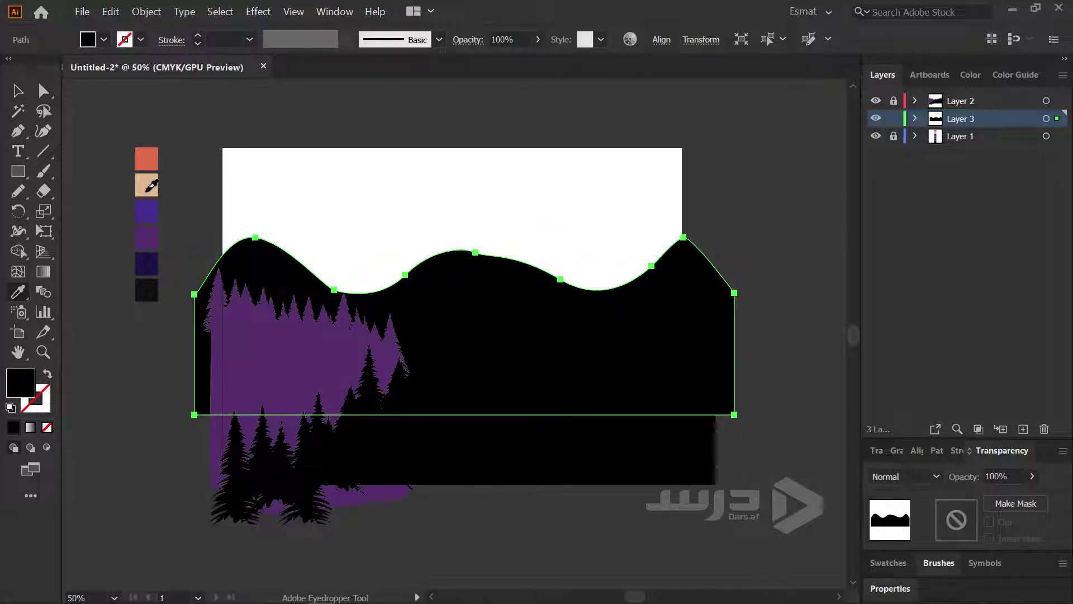
pyautogui.click(147, 191)
pyautogui.click(18, 92)
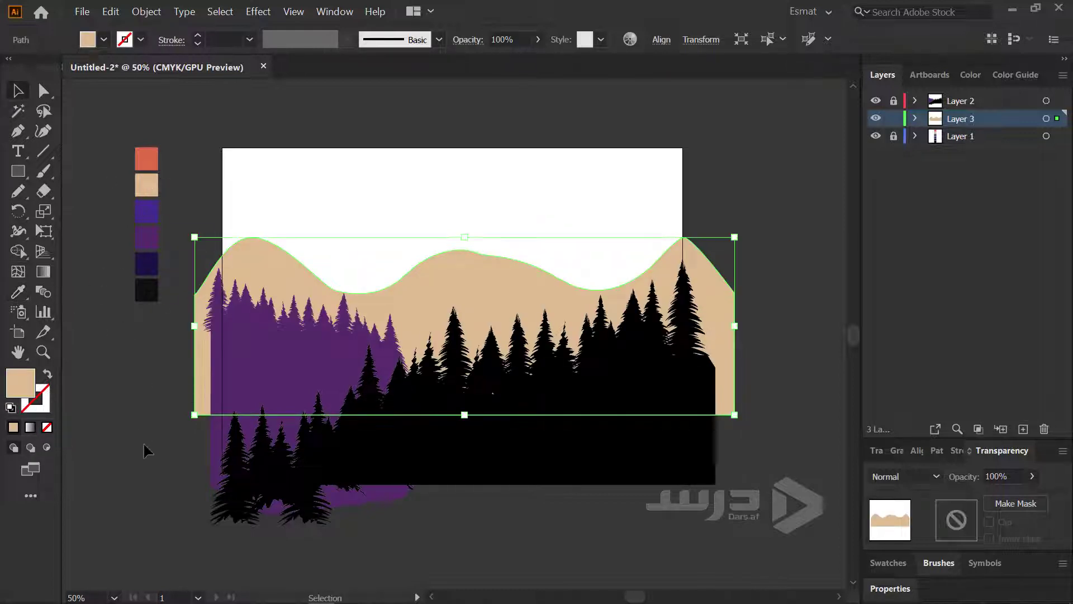
pyautogui.click(168, 463)
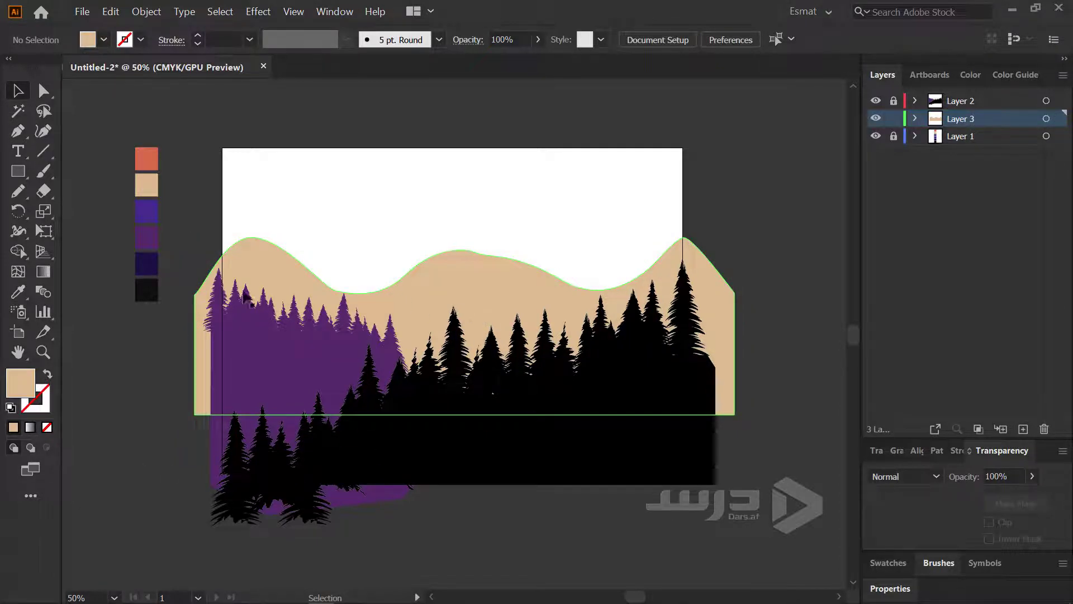
pyautogui.click(22, 130)
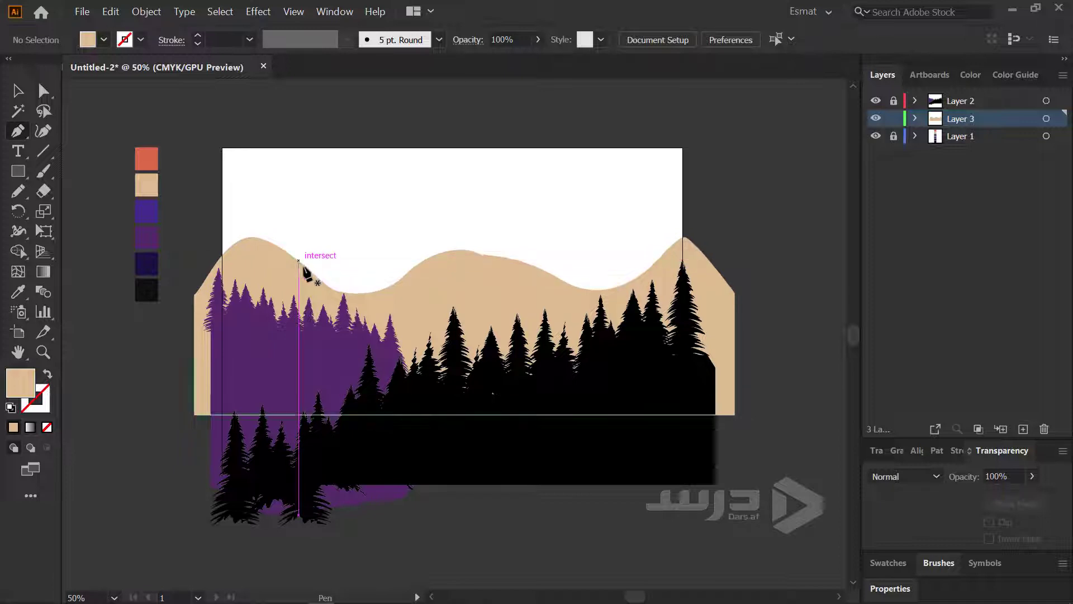
# Start the upper wave near the top left, undoing the false starts
pyautogui.click(210, 225)
pyautogui.click(285, 196)
pyautogui.moveTo(328, 205); pyautogui.dragTo(371, 206)
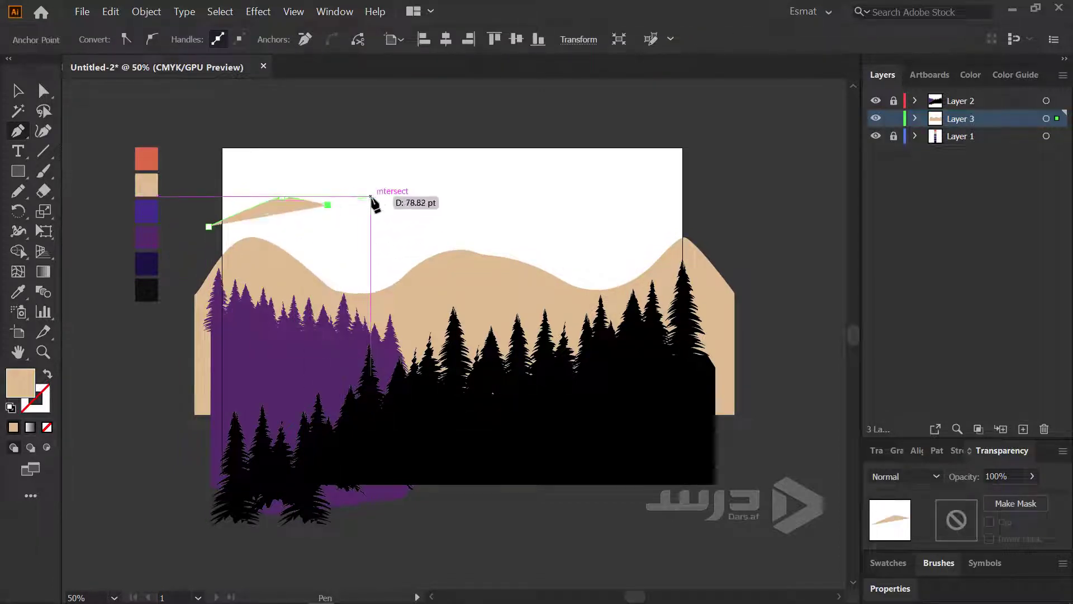
pyautogui.hotkey('ctrl', 'z')
pyautogui.hotkey('ctrl', 'z')
pyautogui.moveTo(209, 226); pyautogui.dragTo(243, 197)
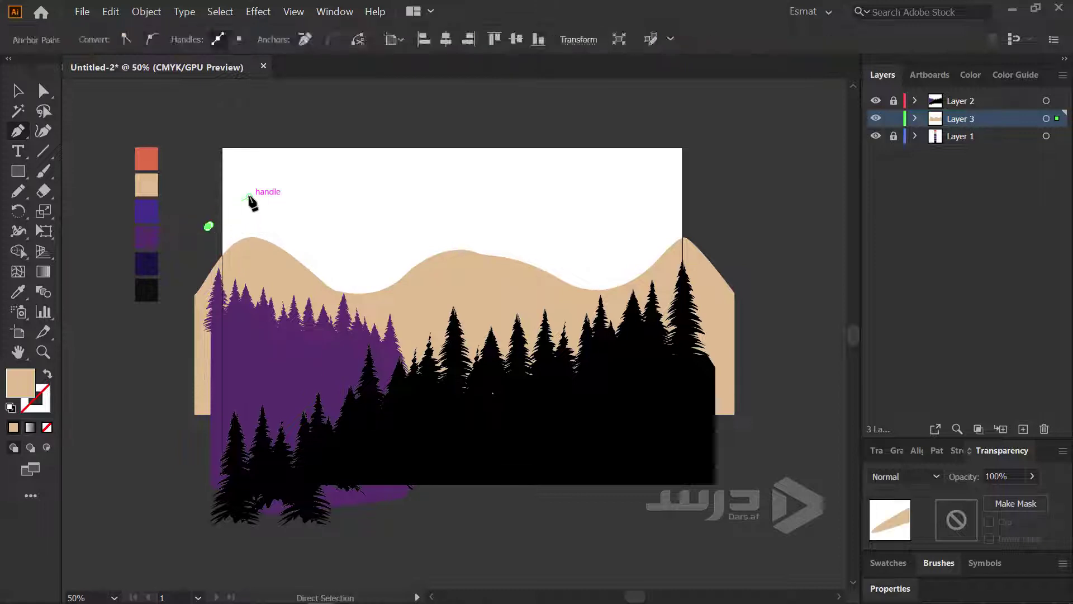
pyautogui.hotkey('ctrl', 'z')
pyautogui.click(203, 218)
pyautogui.hotkey('ctrl', 'z')
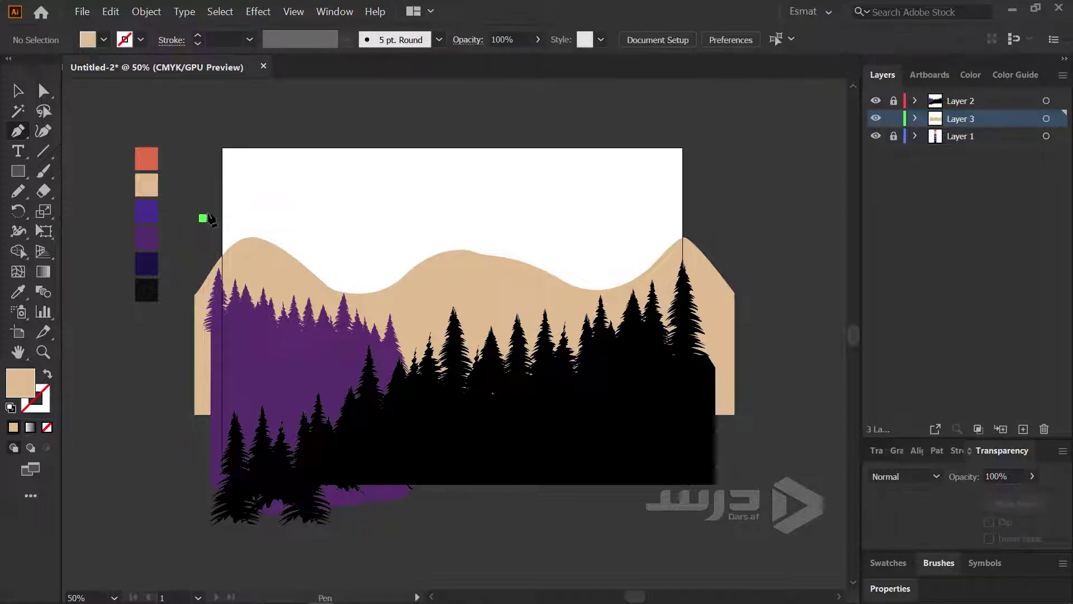
pyautogui.click(203, 218)
# Curve the wave's peaks and dips across the top and close it along the bottom
pyautogui.moveTo(268, 184)
pyautogui.mouseDown()
pyautogui.moveTo(353, 211)
pyautogui.moveTo(408, 179)
pyautogui.moveTo(455, 207)
pyautogui.mouseUp()
pyautogui.moveTo(515, 212); pyautogui.dragTo(532, 208)
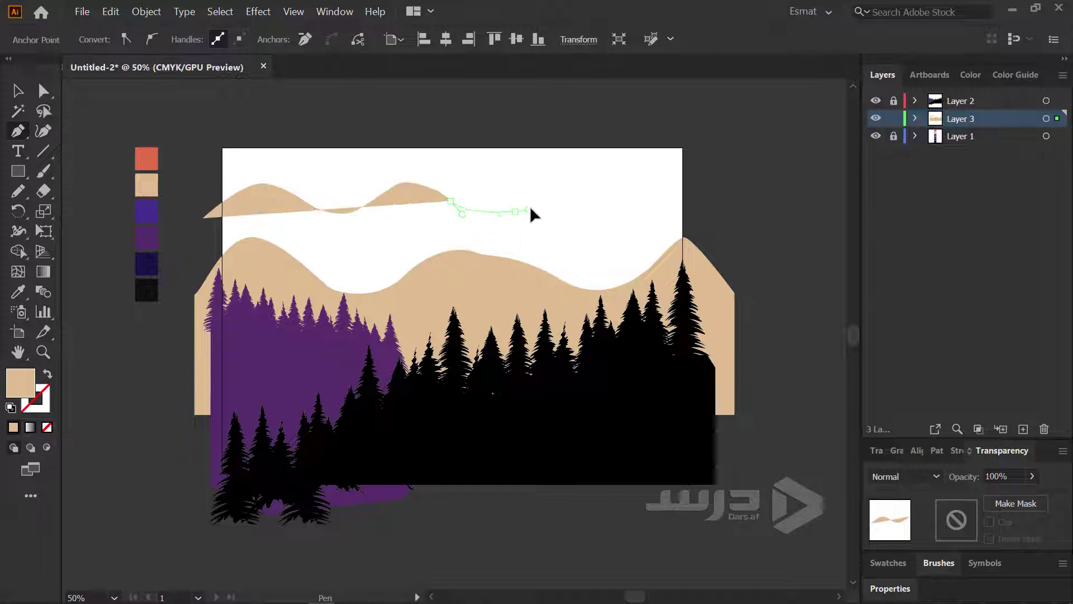
pyautogui.moveTo(563, 169); pyautogui.dragTo(584, 170)
pyautogui.click(624, 186)
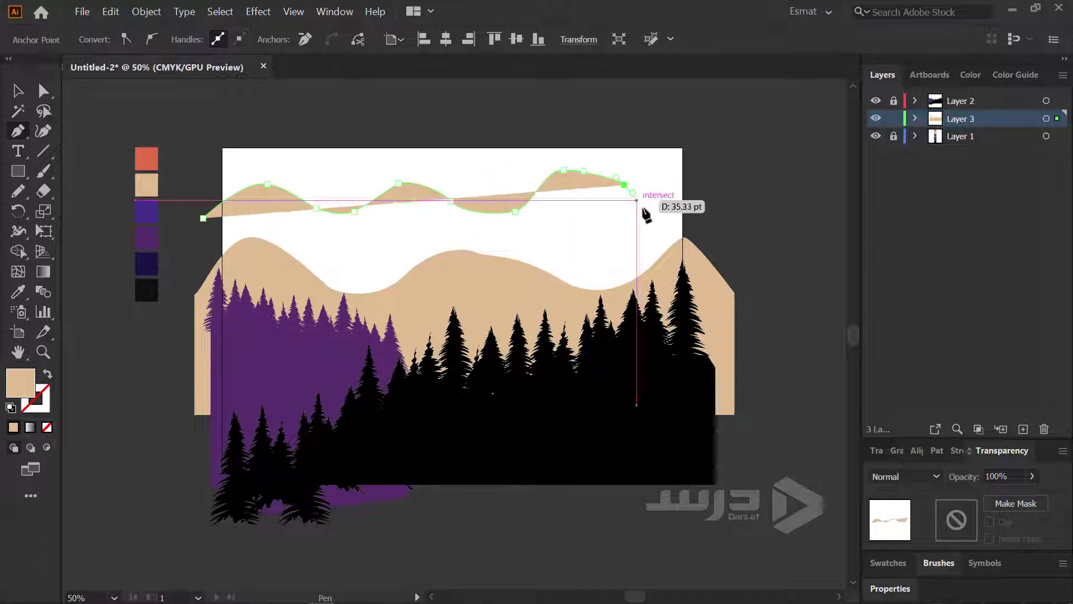
pyautogui.click(649, 214)
pyautogui.moveTo(710, 222); pyautogui.dragTo(757, 193)
pyautogui.moveTo(751, 306); pyautogui.dragTo(762, 316)
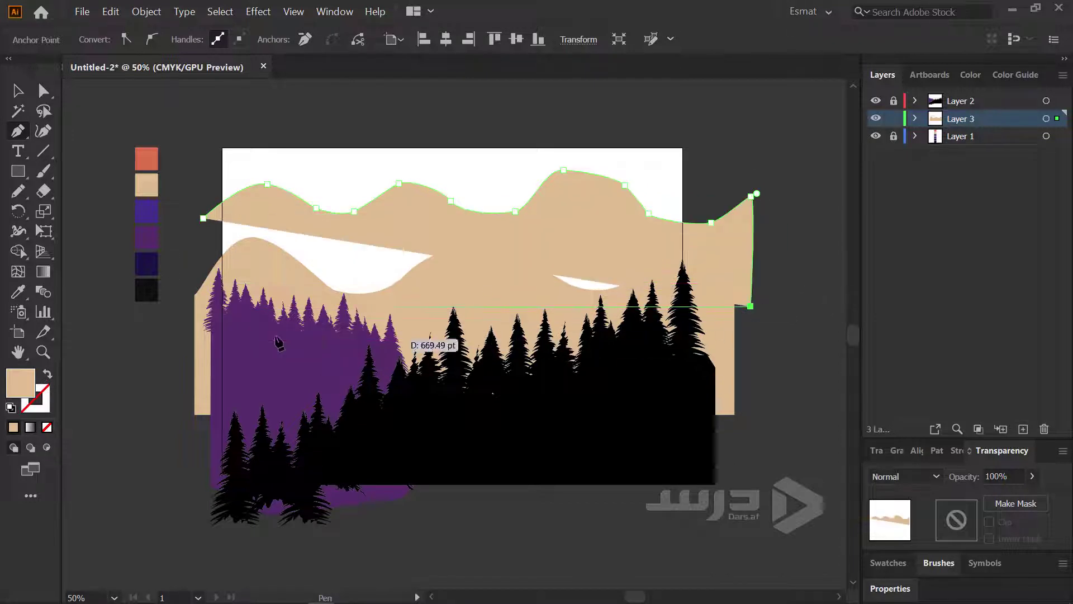
pyautogui.click(203, 307)
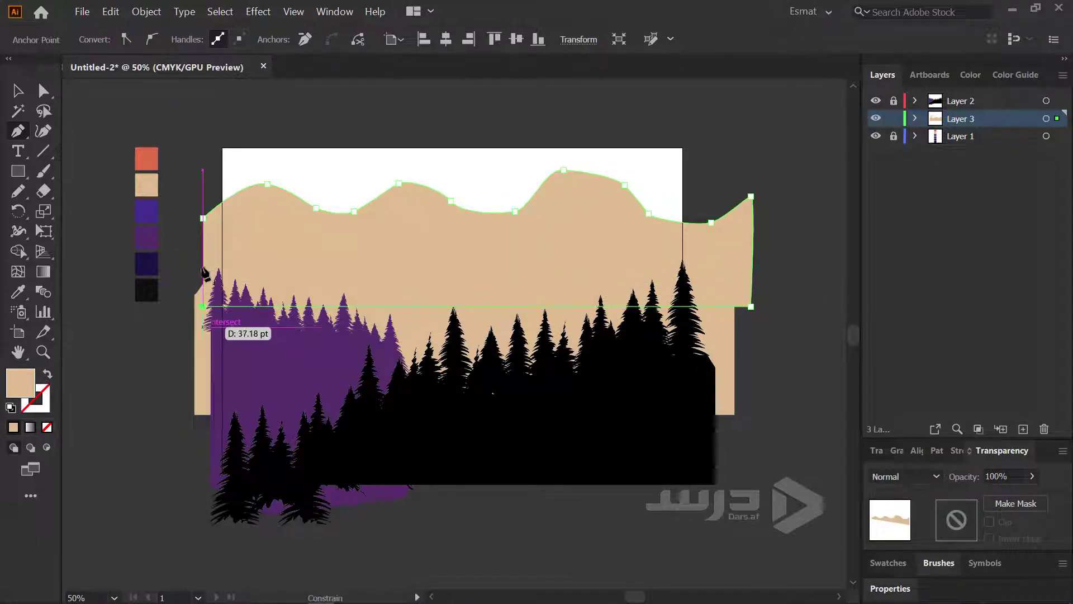
pyautogui.click(203, 218)
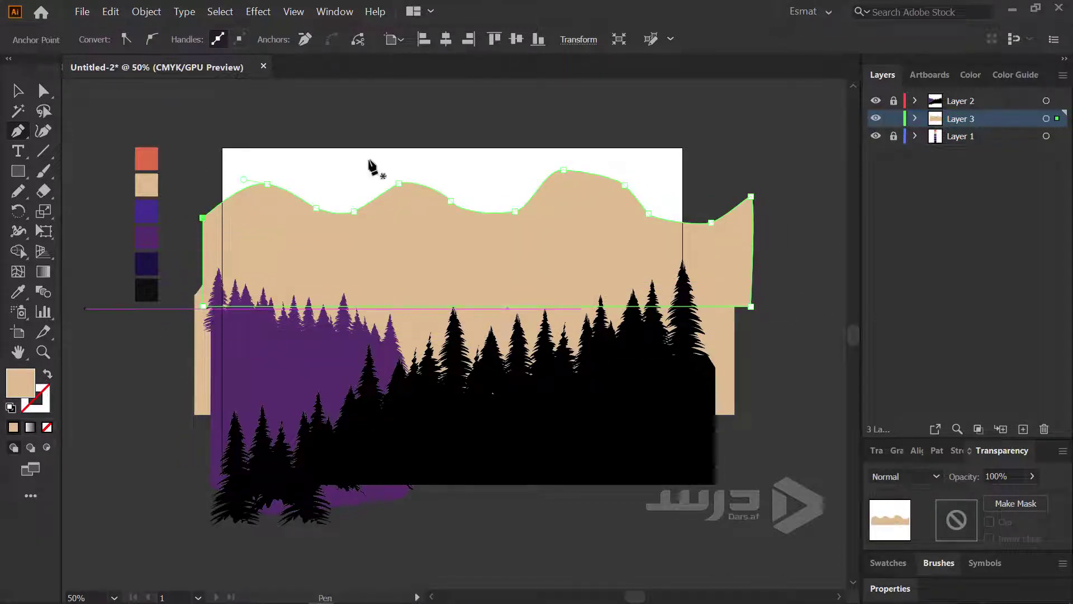
# Fill the upper wave with the orange swatch colour using the Eyedropper
pyautogui.click(19, 296)
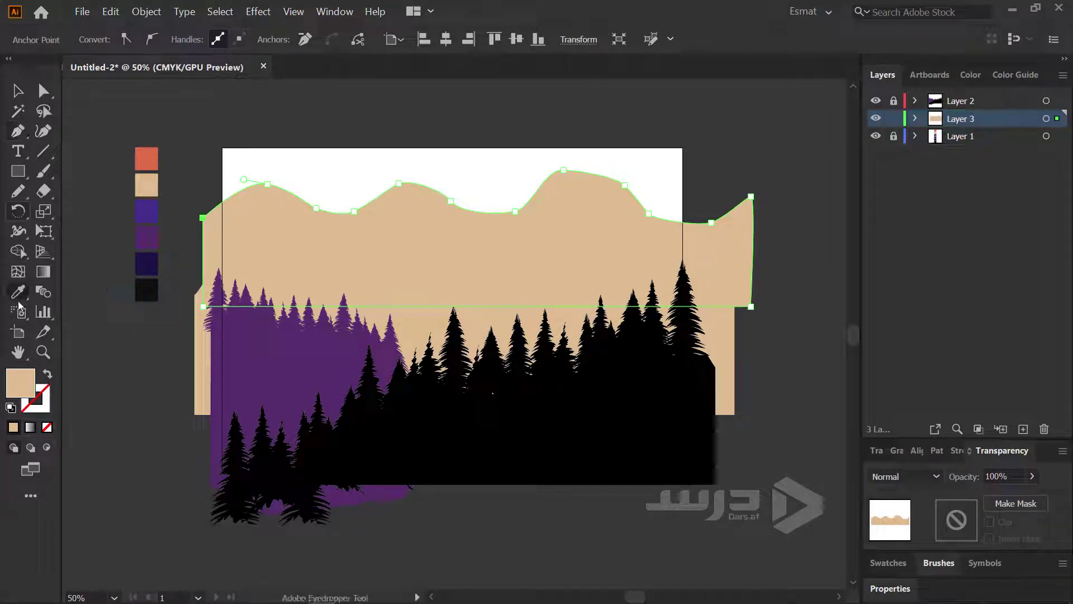
pyautogui.click(150, 161)
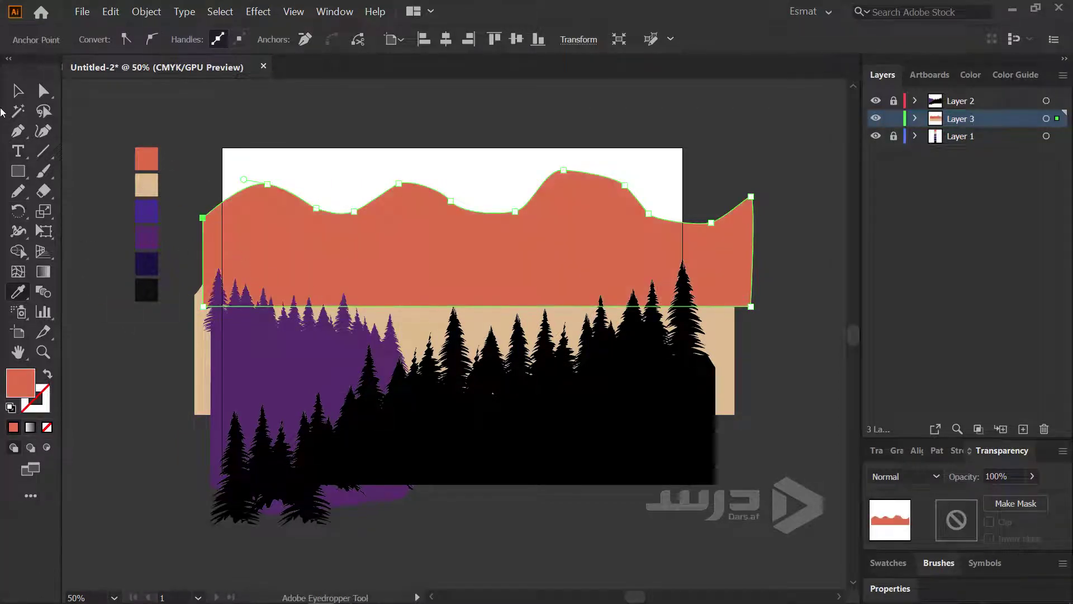
pyautogui.press('v')
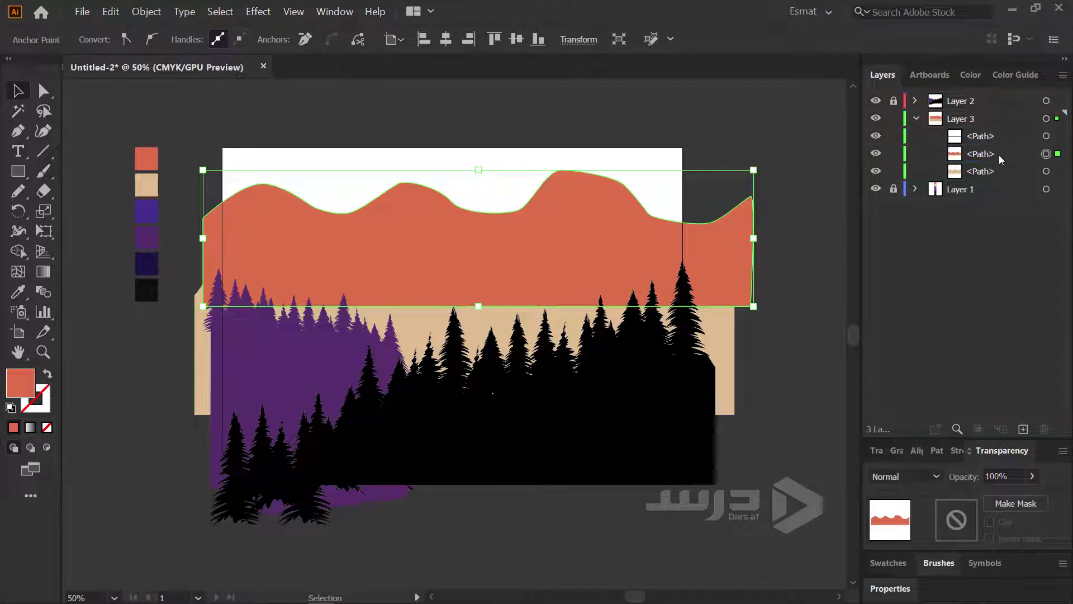
# Delete a stray white path from Layer 3 and shift the orange hill down-left
pyautogui.moveTo(1001, 159); pyautogui.dragTo(996, 175)
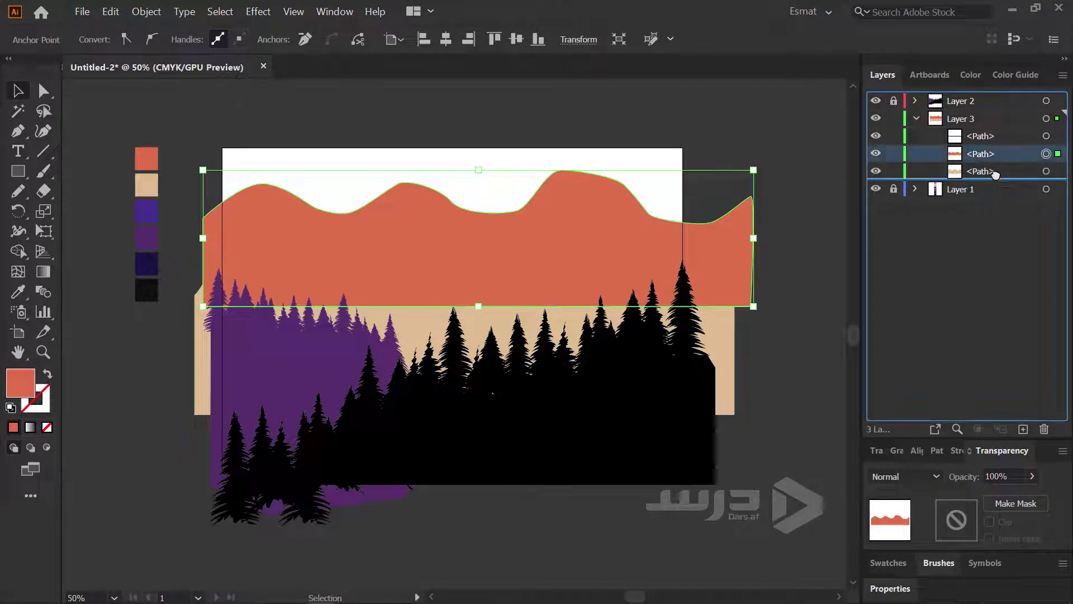
pyautogui.click(1057, 137)
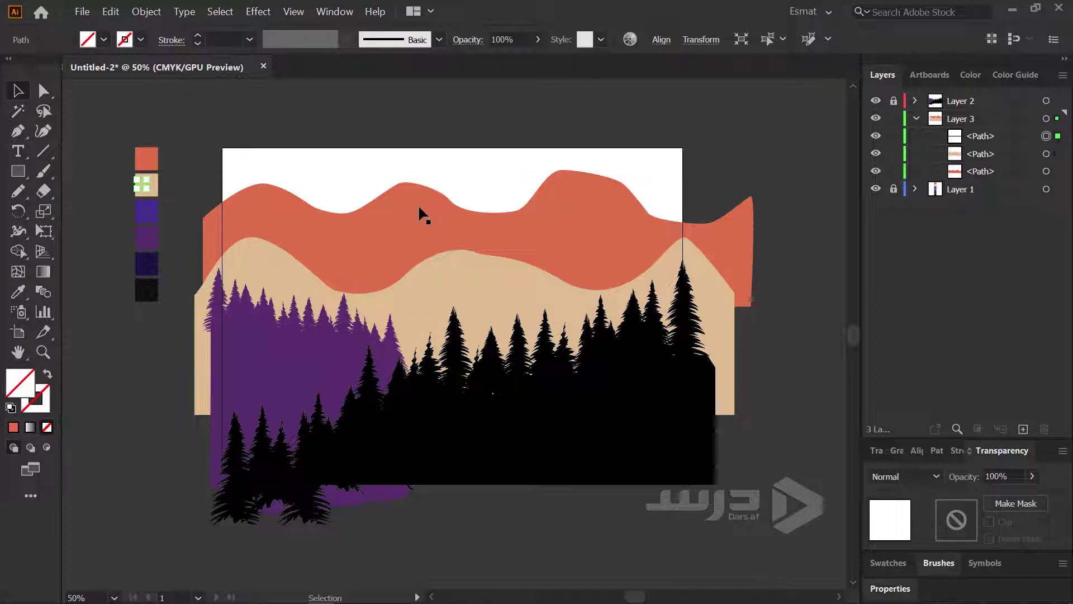
pyautogui.press('Delete')
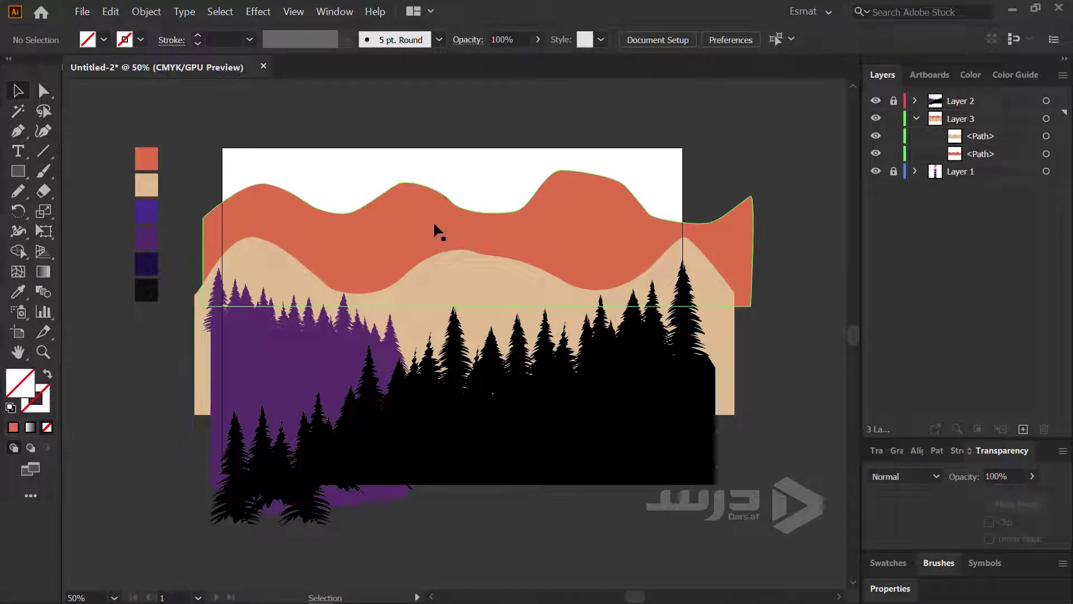
pyautogui.moveTo(550, 240)
pyautogui.mouseDown()
pyautogui.moveTo(536, 260)
pyautogui.moveTo(566, 253)
pyautogui.mouseUp()
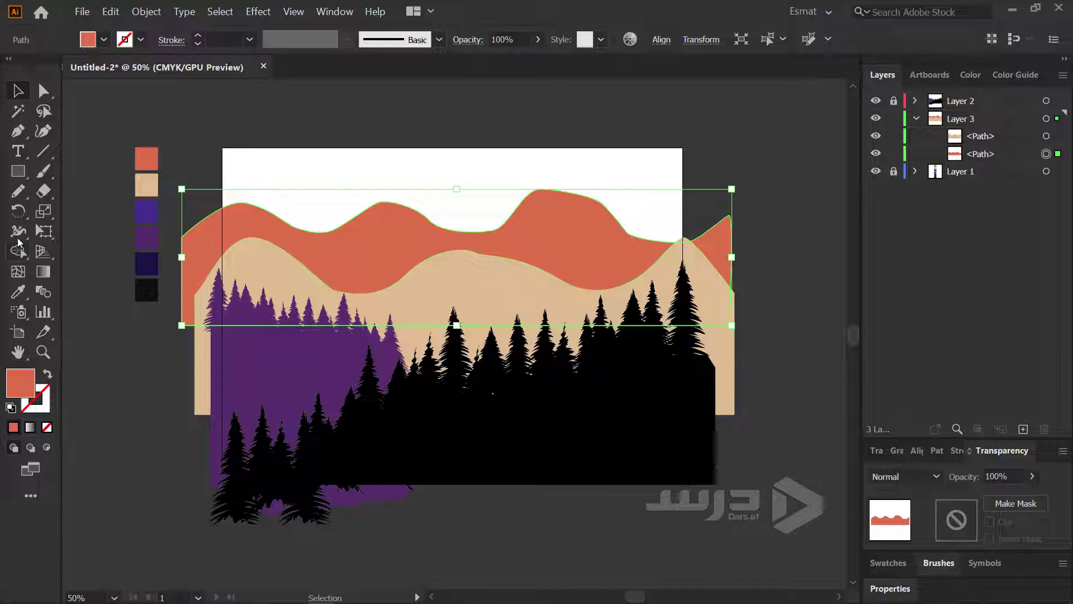
pyautogui.click(18, 171)
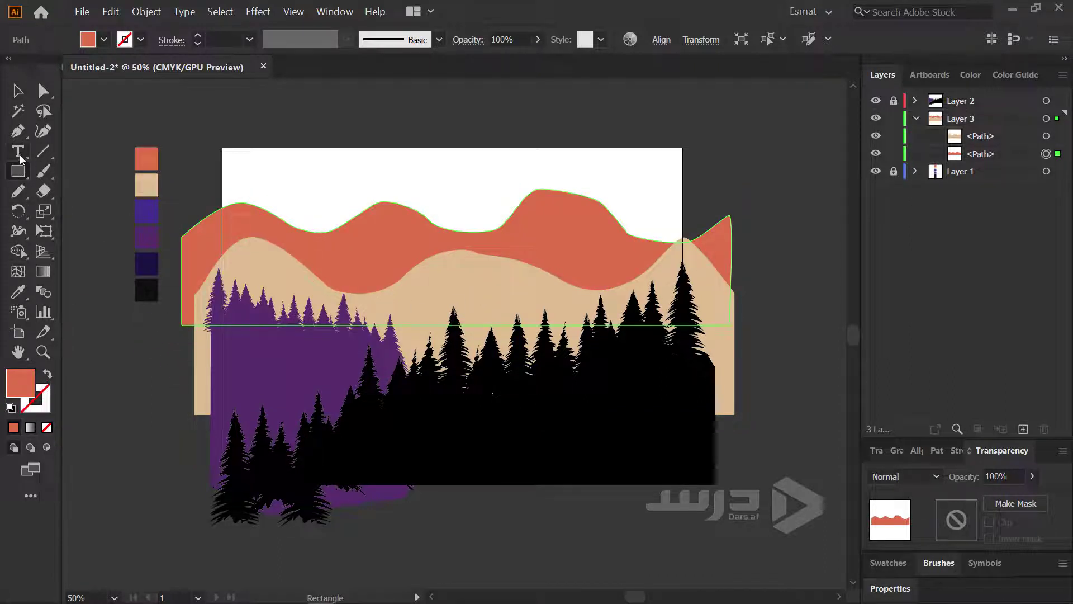
# Click out a closed angular mountain outline peaking near the artboard's top right
pyautogui.click(18, 131)
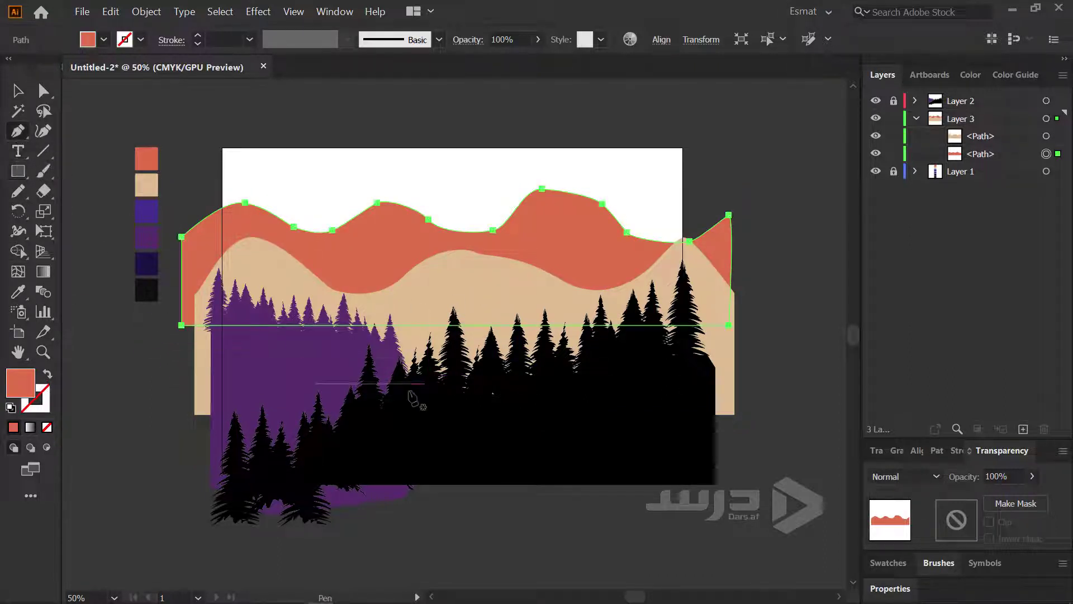
pyautogui.click(350, 447)
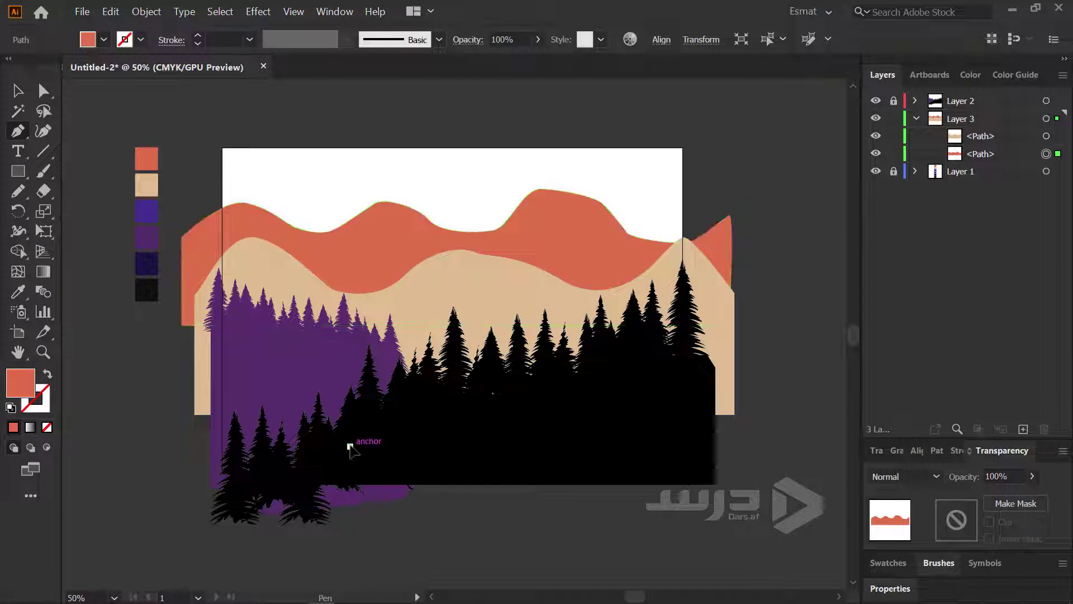
pyautogui.click(433, 324)
pyautogui.click(491, 325)
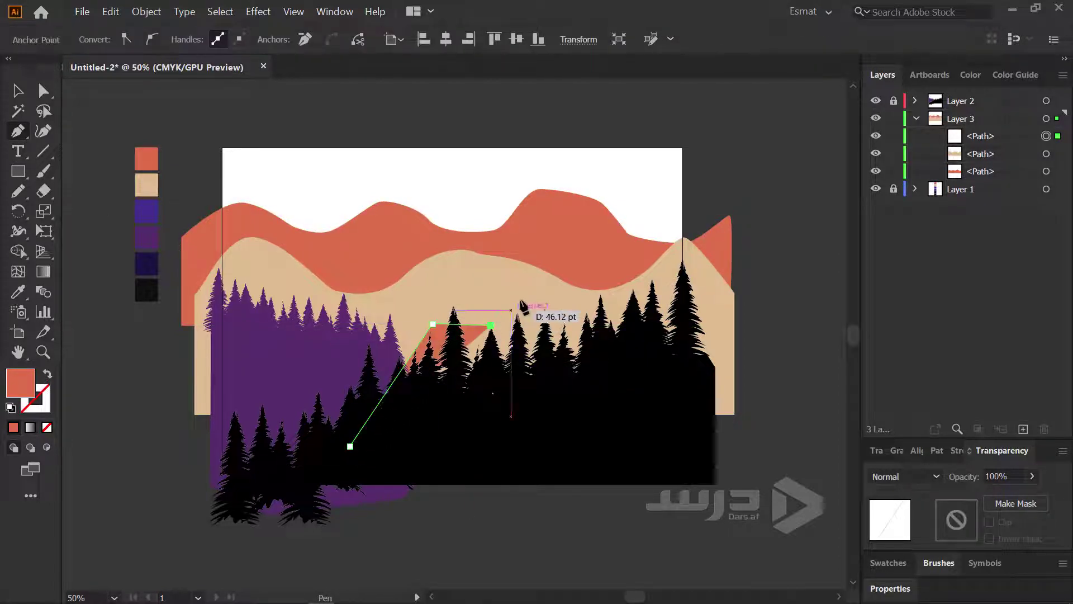
pyautogui.click(545, 270)
pyautogui.click(602, 289)
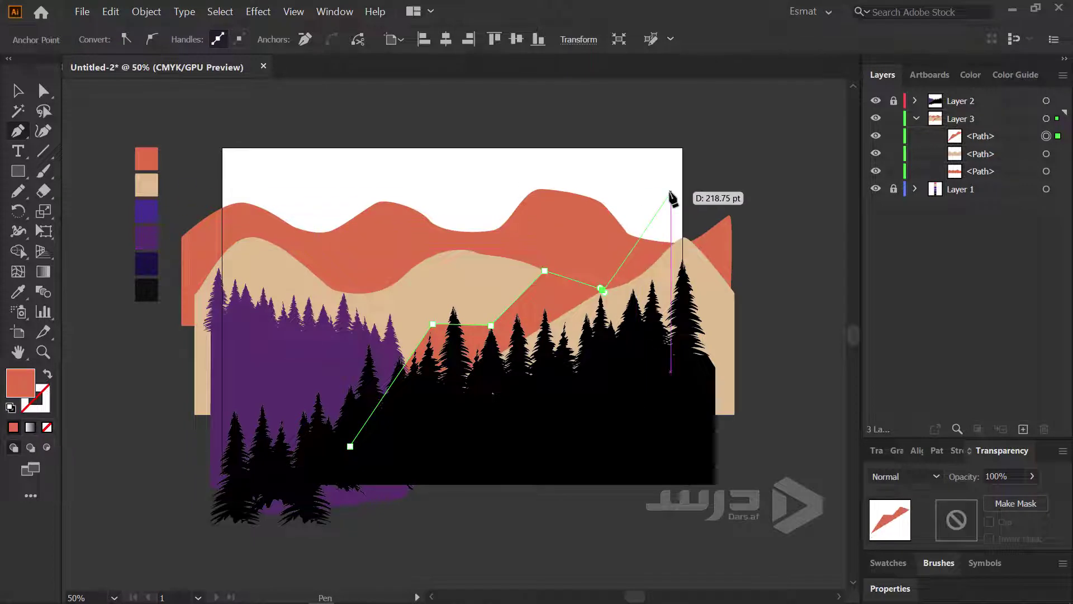
pyautogui.click(671, 193)
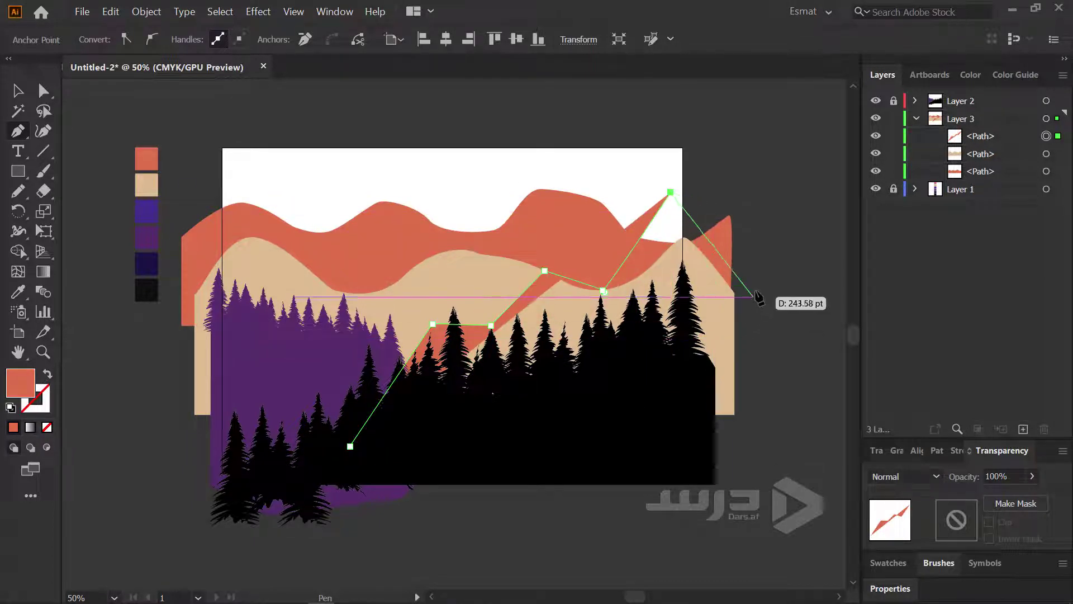
pyautogui.click(739, 288)
pyautogui.click(748, 459)
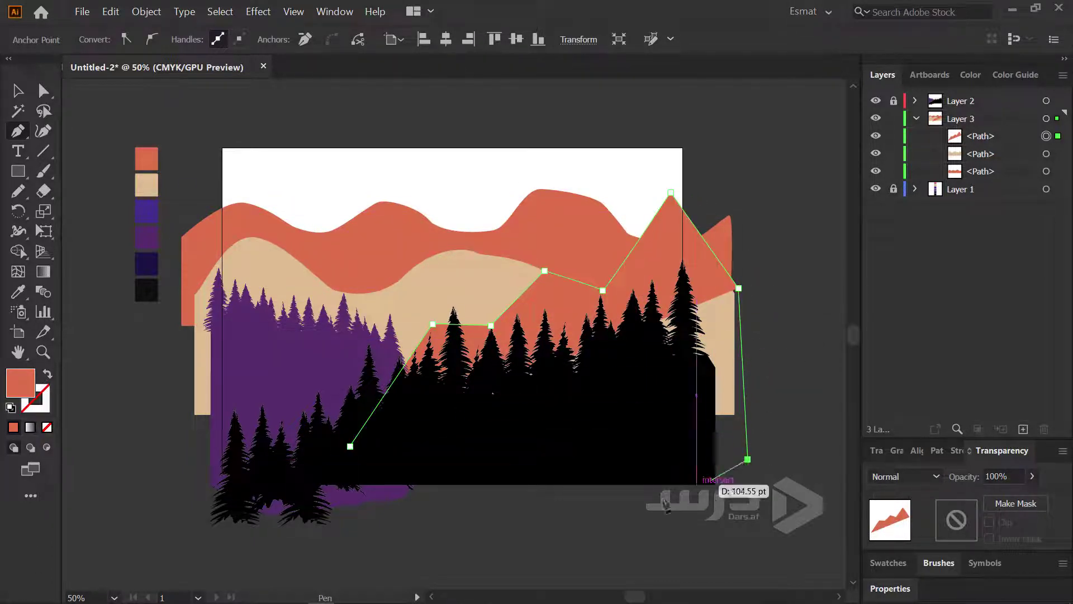
pyautogui.moveTo(350, 446); pyautogui.dragTo(354, 451)
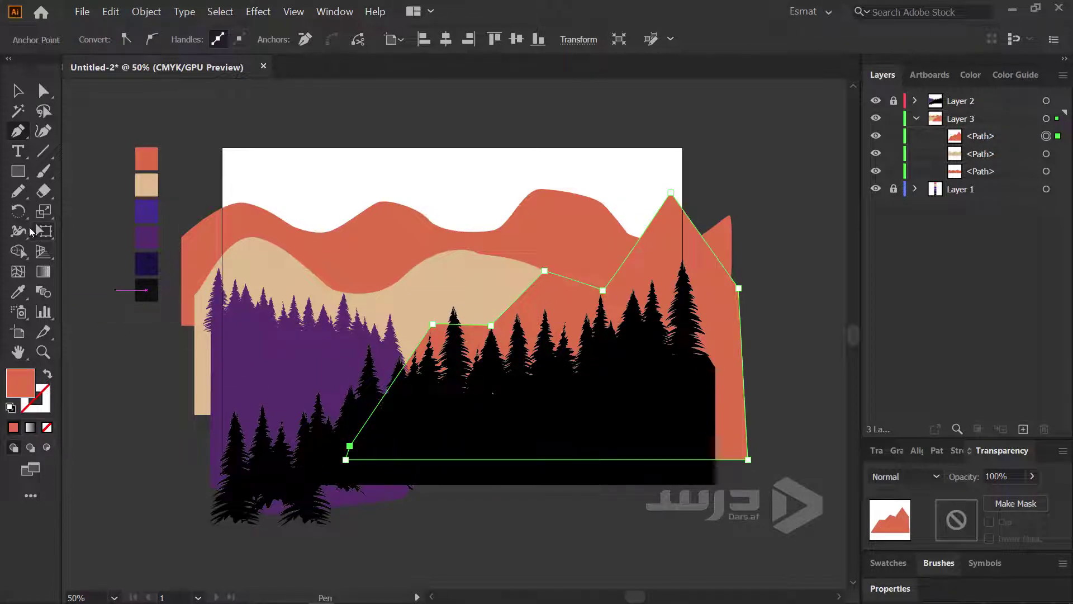
# Fill the mountain with the indigo swatch colour using the Eyedropper
pyautogui.click(18, 291)
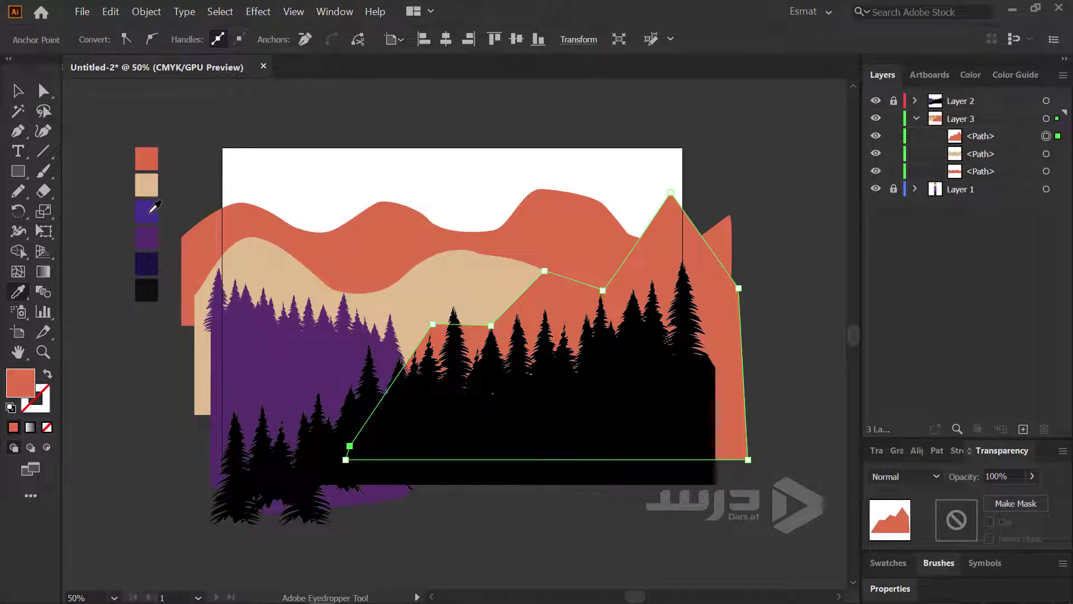
pyautogui.click(151, 212)
pyautogui.click(43, 332)
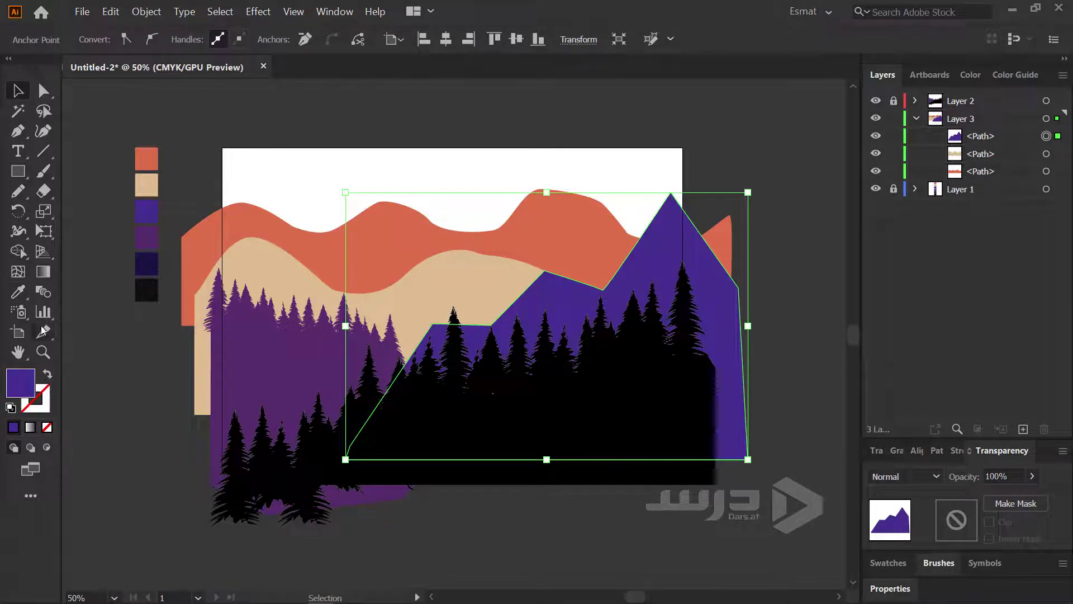
pyautogui.scroll(3, 413, 218)
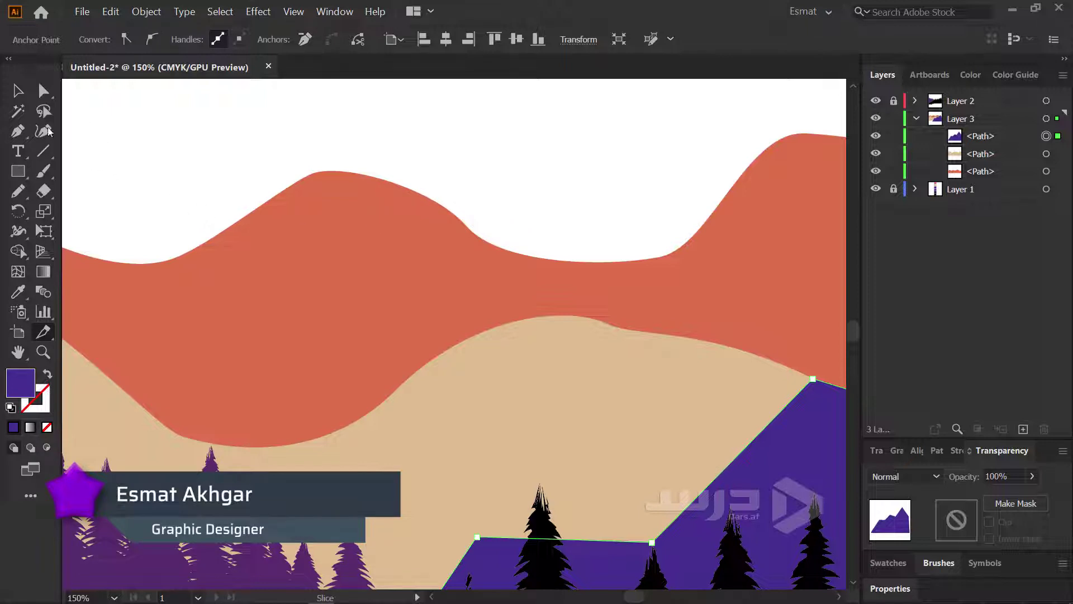
# Draw a circle in the sky with the Ellipse tool and move it to Layer 3's bottom
pyautogui.click(18, 170)
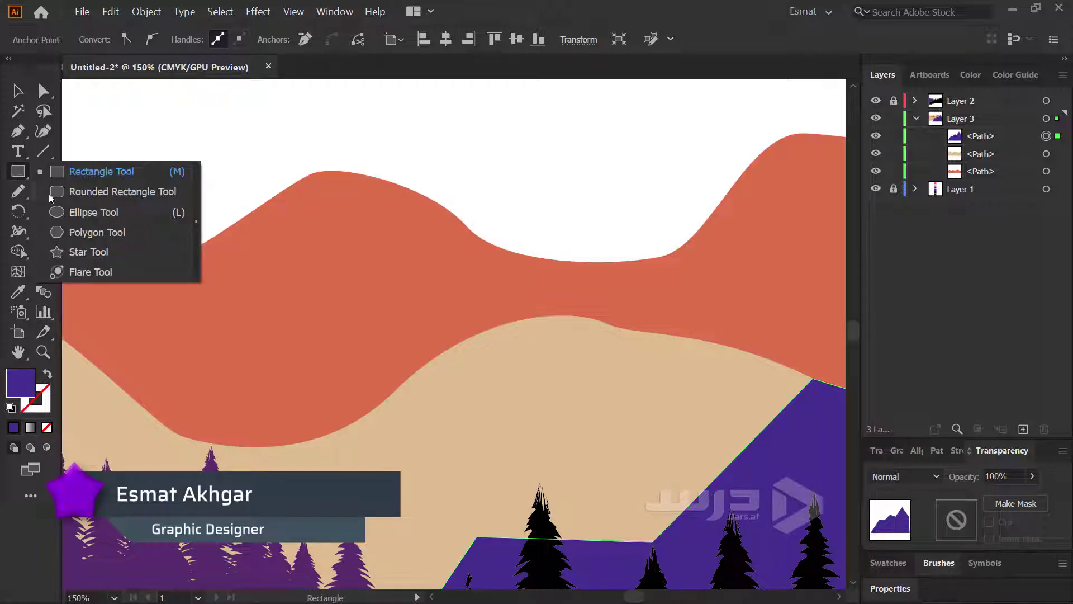
pyautogui.click(77, 215)
pyautogui.moveTo(513, 201); pyautogui.dragTo(588, 278)
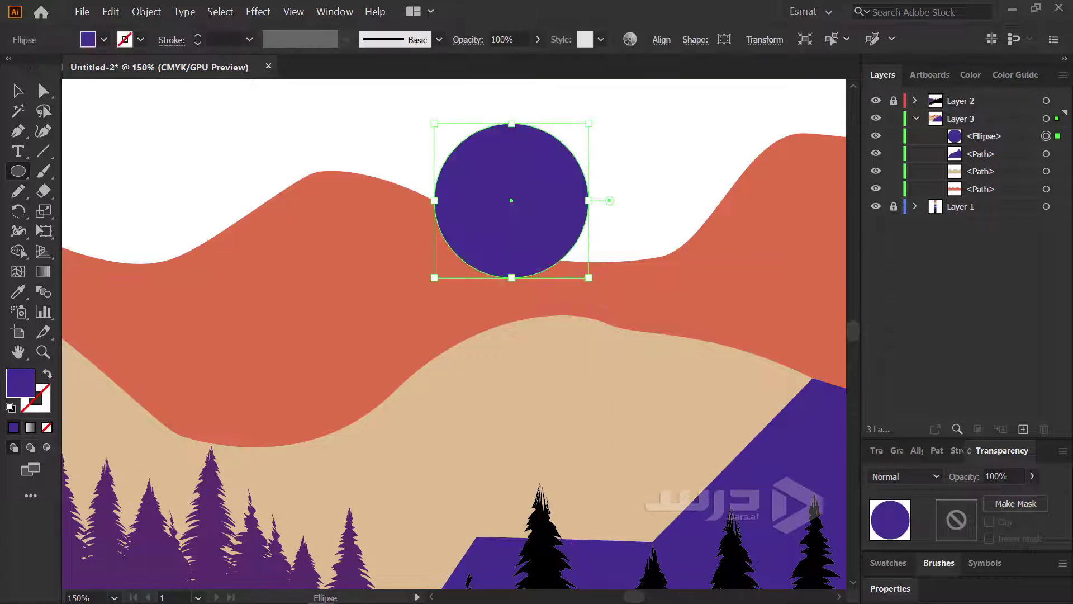
pyautogui.moveTo(997, 138); pyautogui.dragTo(991, 196)
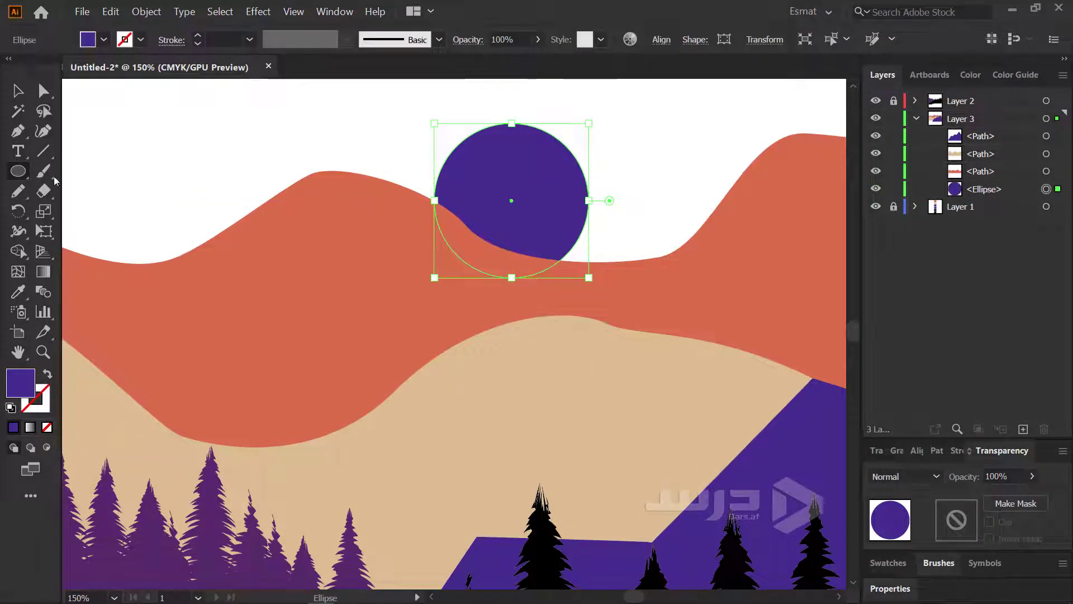
pyautogui.scroll(-3, 308, 235)
pyautogui.scroll(1, 309, 235)
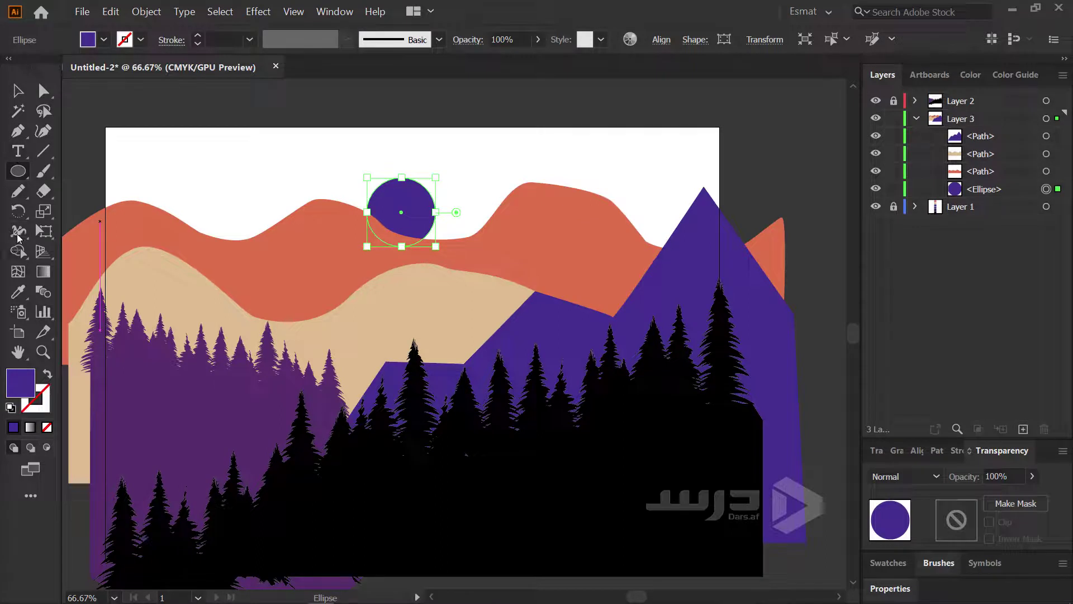
# Draw a sky rectangle over the artboard's upper half and stack it beneath every Layer 3 shape
pyautogui.moveTo(16, 171); pyautogui.dragTo(79, 172)
pyautogui.moveTo(101, 128); pyautogui.dragTo(724, 364)
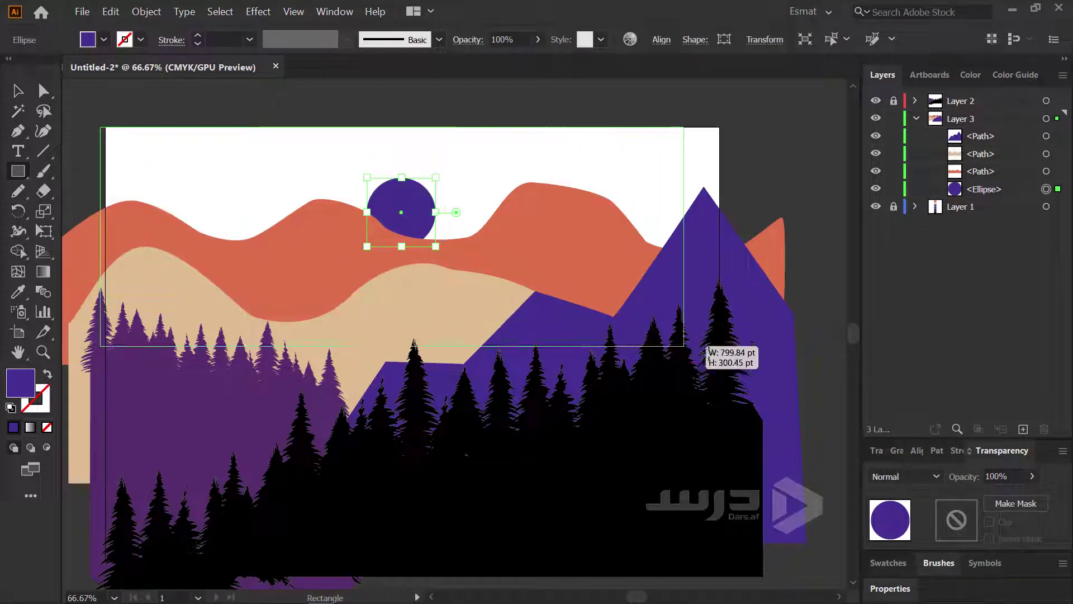
pyautogui.moveTo(725, 364); pyautogui.dragTo(724, 369)
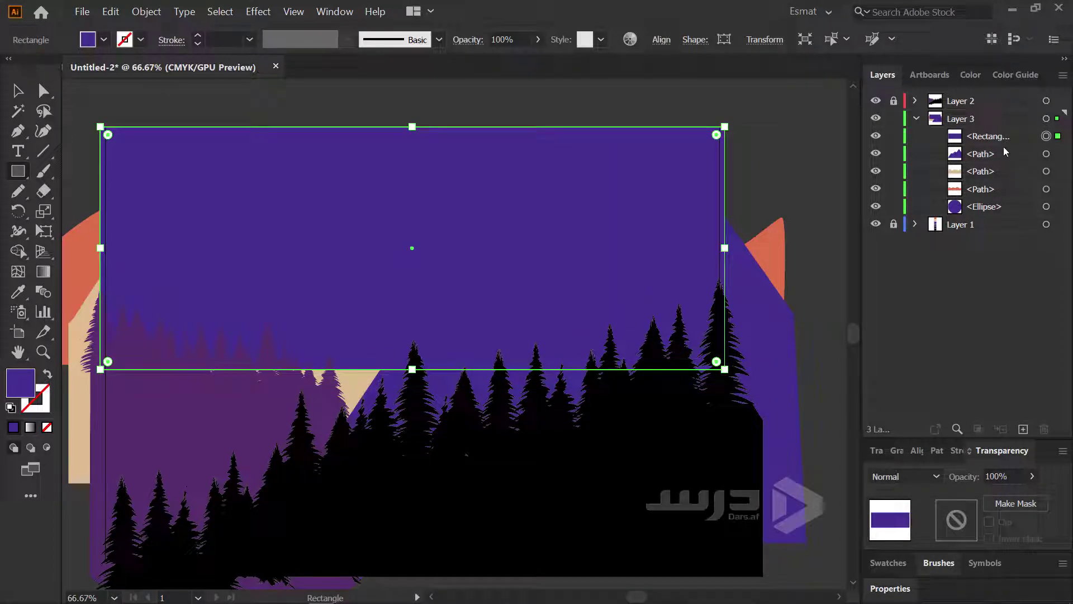
pyautogui.moveTo(1012, 137); pyautogui.dragTo(1010, 212)
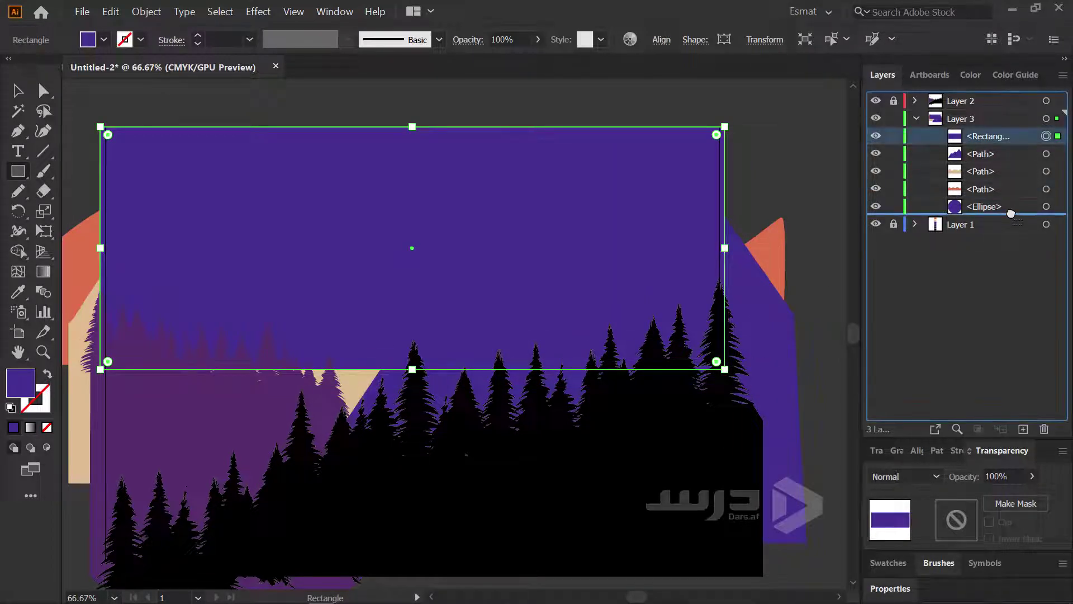
pyautogui.moveTo(1010, 214); pyautogui.dragTo(1011, 215)
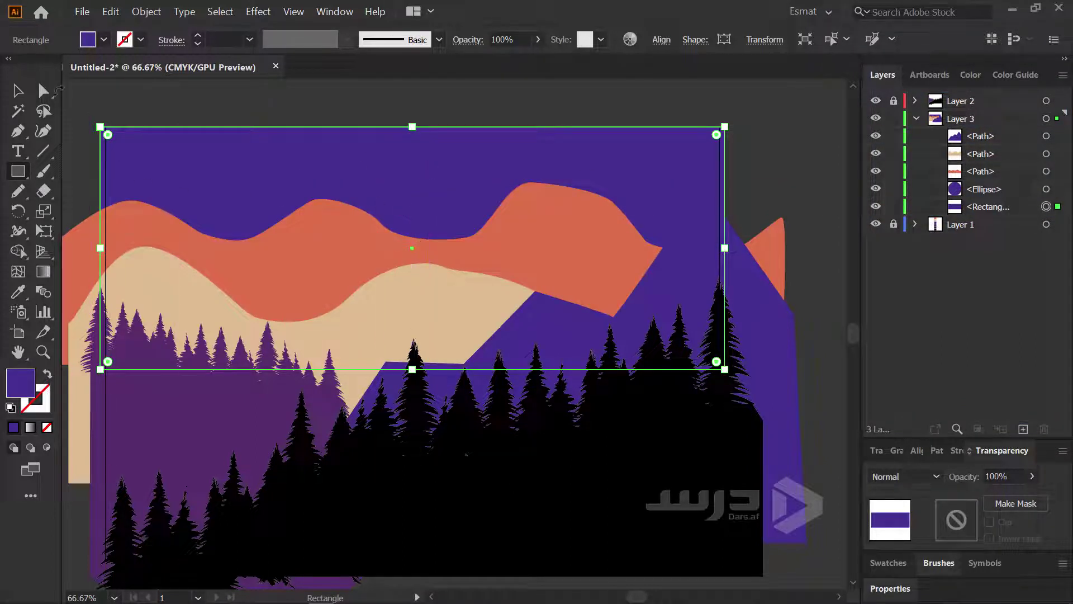
pyautogui.click(18, 91)
pyautogui.click(396, 206)
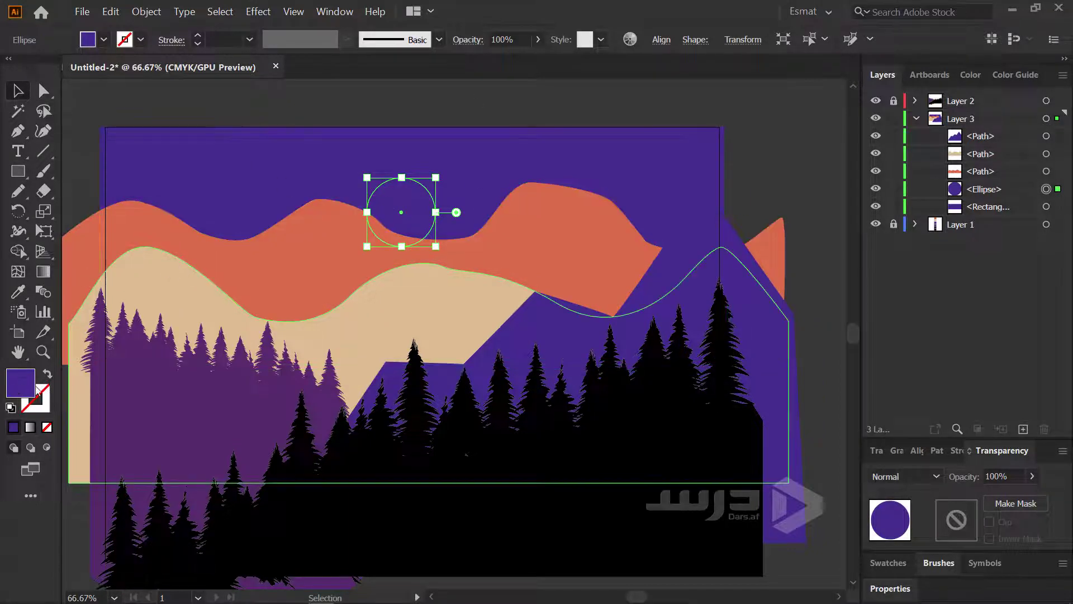
# Fill the circle white and nudge it slightly down and right behind the orange hill
pyautogui.click(103, 41)
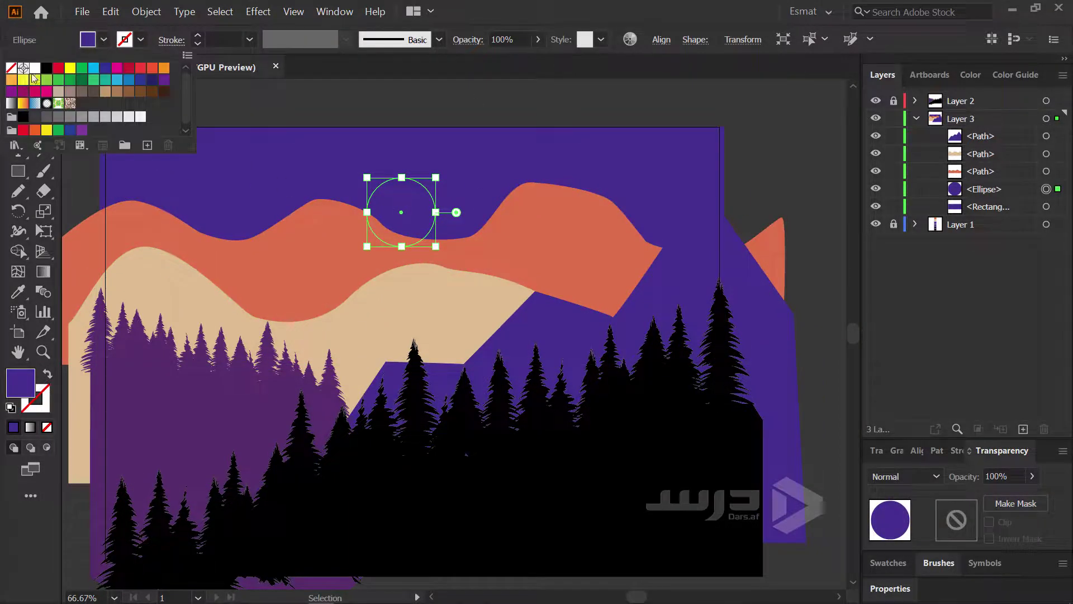
pyautogui.click(35, 74)
pyautogui.press('Escape')
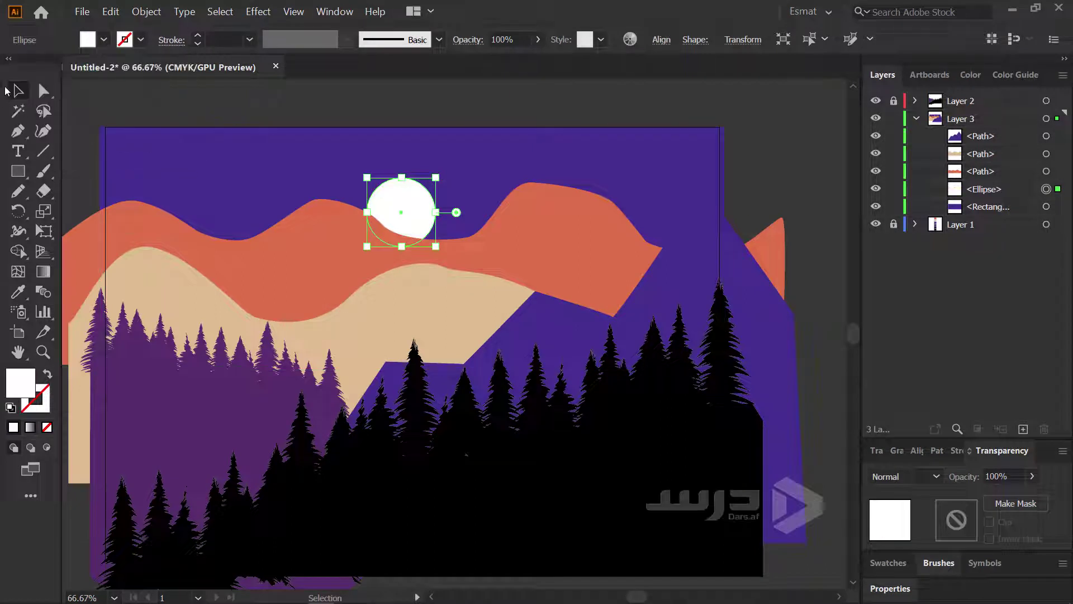
pyautogui.moveTo(410, 210); pyautogui.dragTo(413, 220)
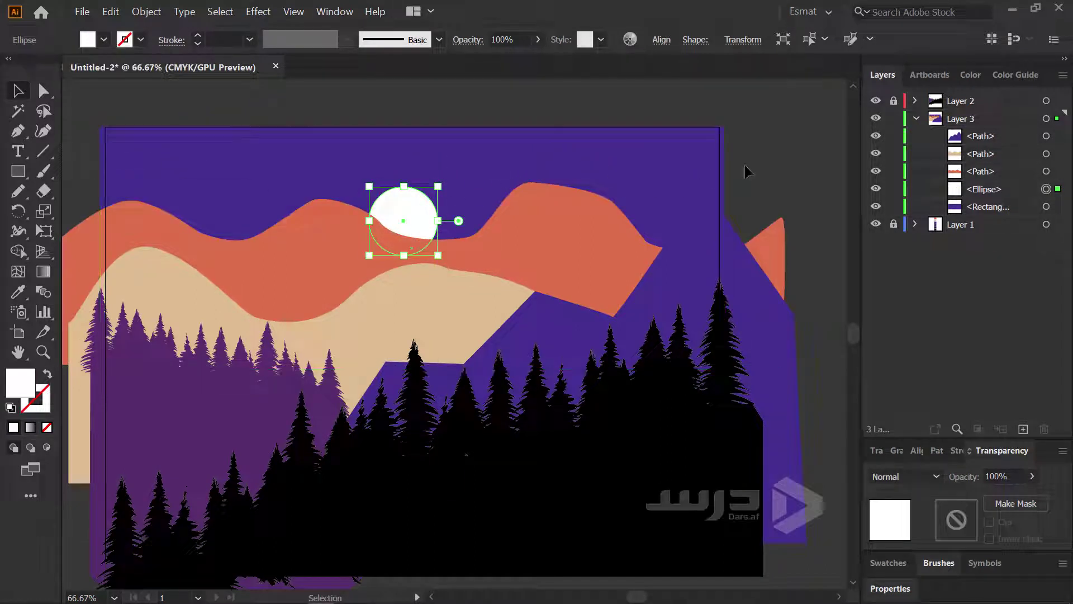
pyautogui.scroll(-2, 481, 273)
pyautogui.scroll(1, 283, 288)
pyautogui.scroll(1, 223, 229)
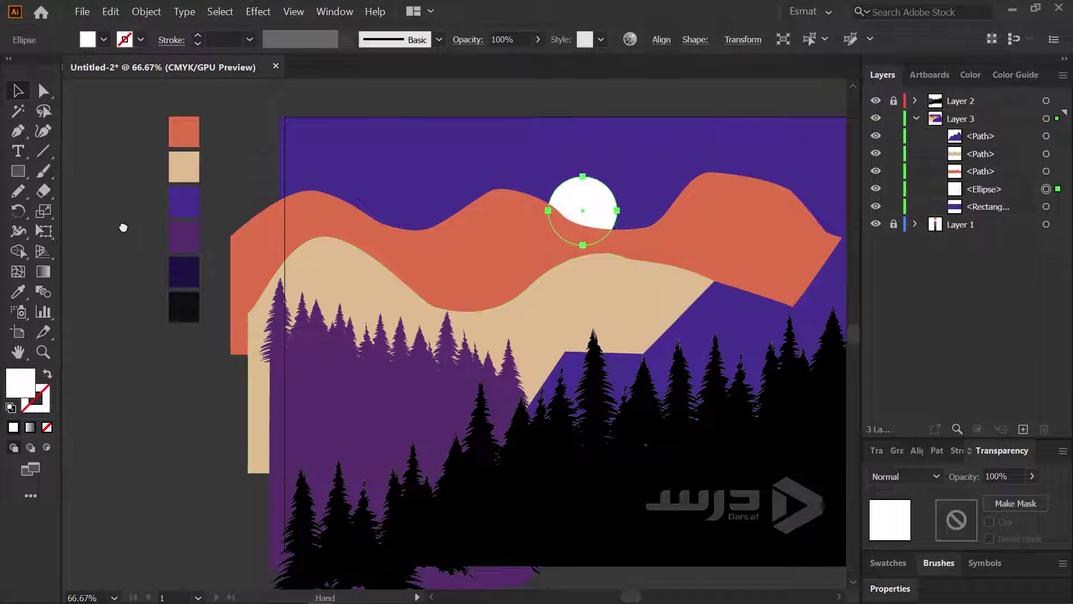
pyautogui.moveTo(175, 154); pyautogui.dragTo(254, 162)
pyautogui.click(255, 162)
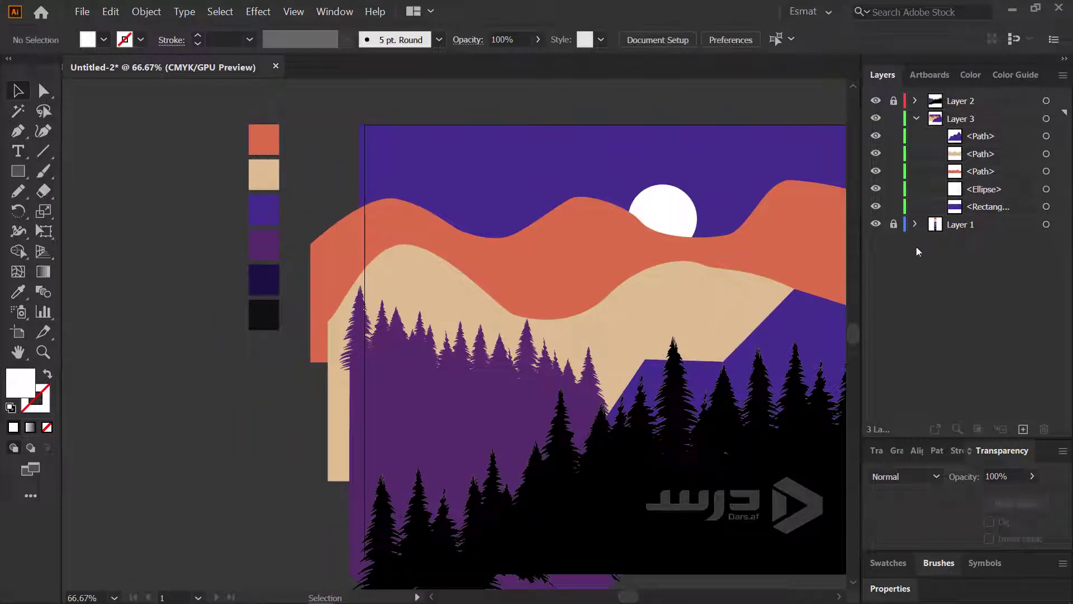
# Copy the orange swatch into a new sample square and give it a gradient fill
pyautogui.click(876, 224)
pyautogui.click(263, 139)
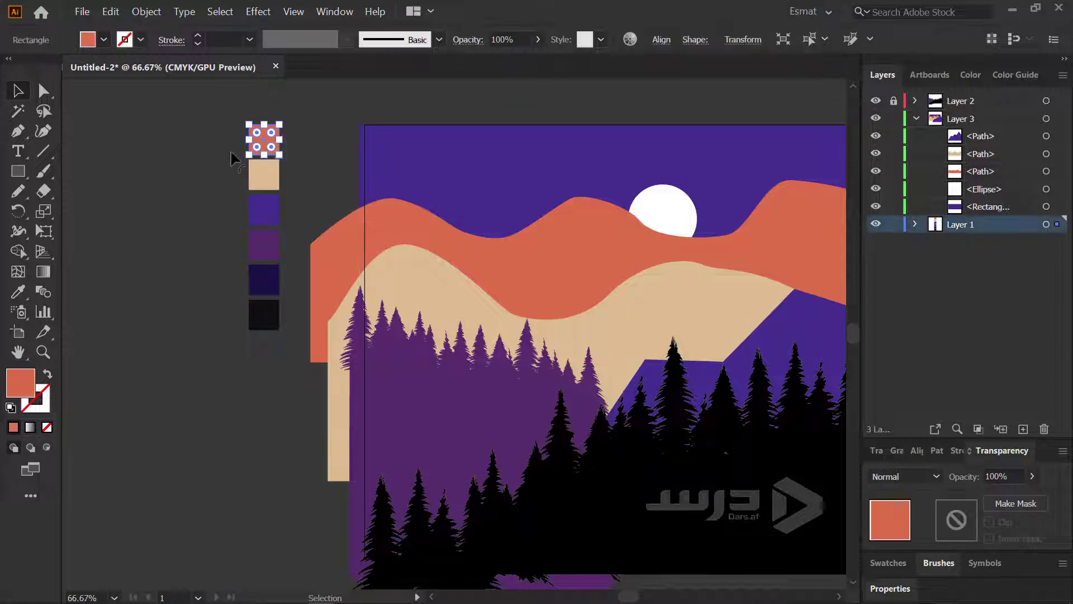
pyautogui.scroll(2, 251, 150)
pyautogui.moveTo(269, 140); pyautogui.dragTo(185, 148)
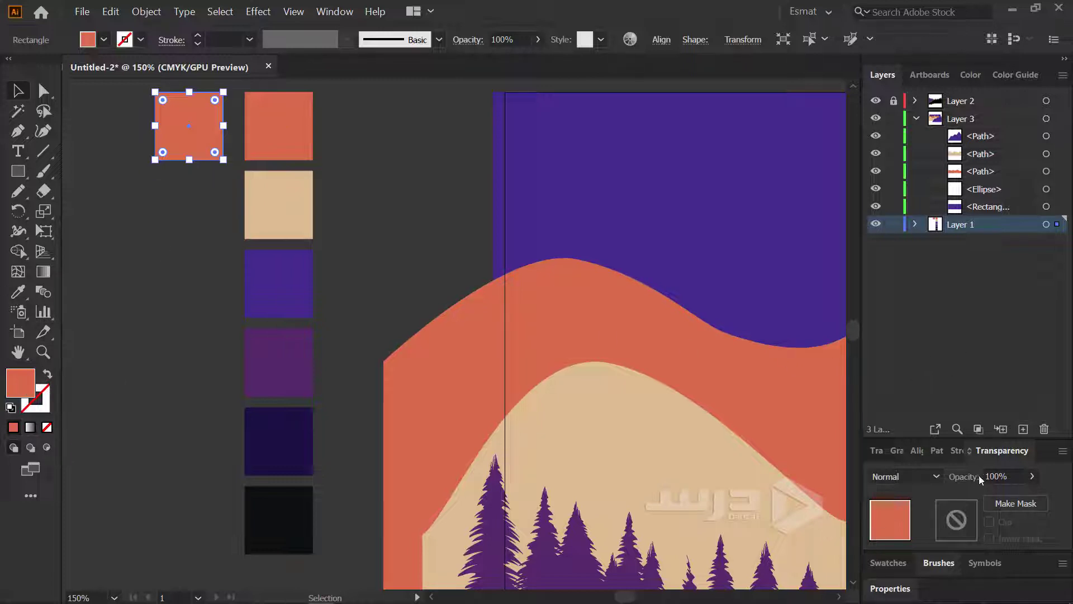
pyautogui.click(898, 452)
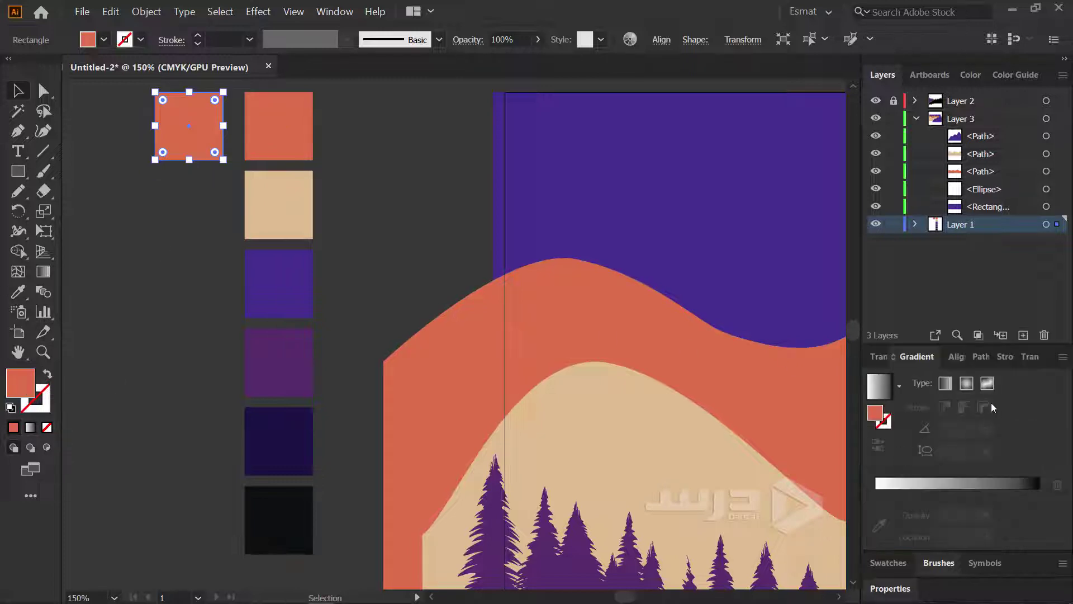
pyautogui.click(1008, 484)
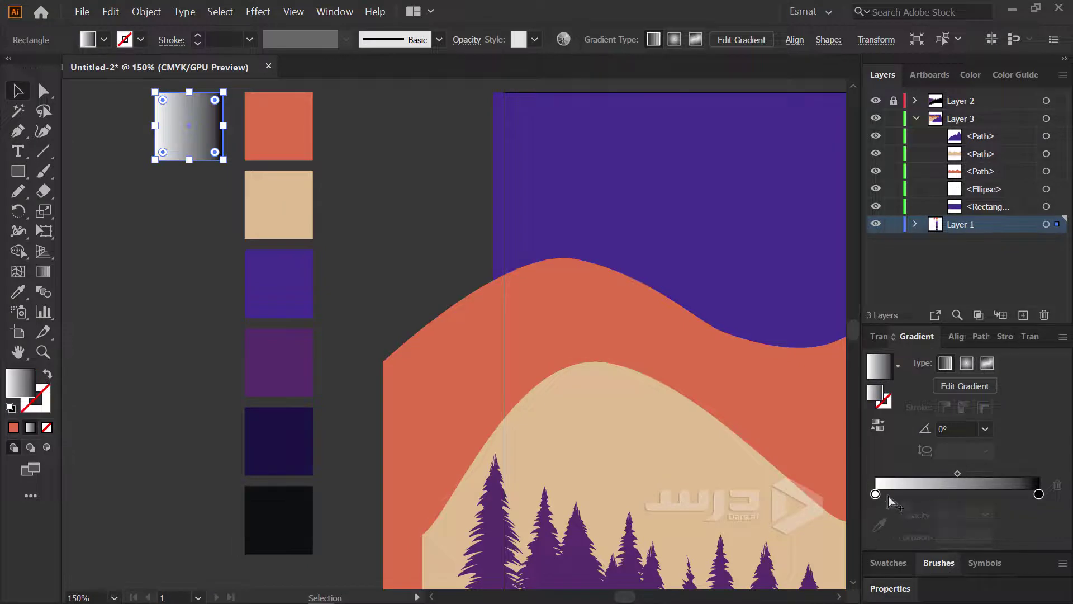
pyautogui.click(876, 494)
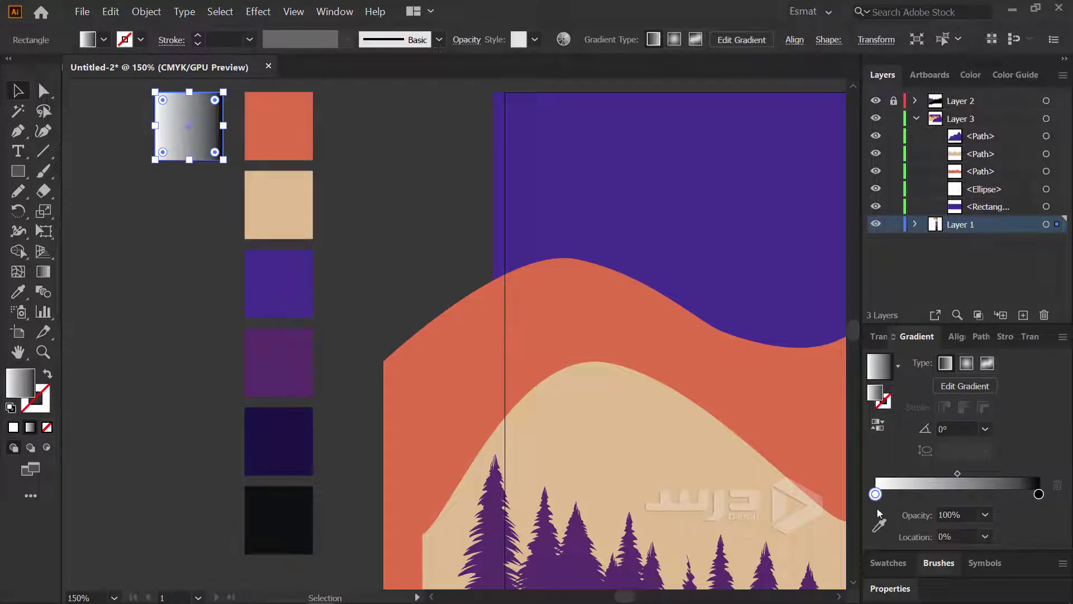
# Set the gradient's start stop to the orange swatch and end stop to the beige swatch
pyautogui.moveTo(875, 495); pyautogui.dragTo(877, 495)
pyautogui.doubleClick(876, 494)
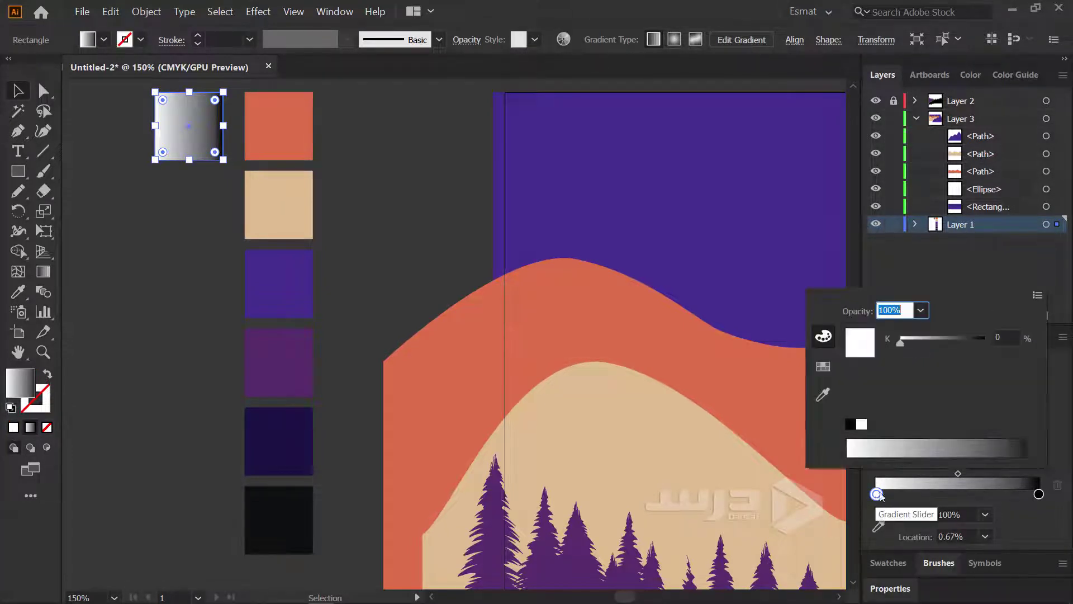
pyautogui.click(822, 396)
pyautogui.click(277, 125)
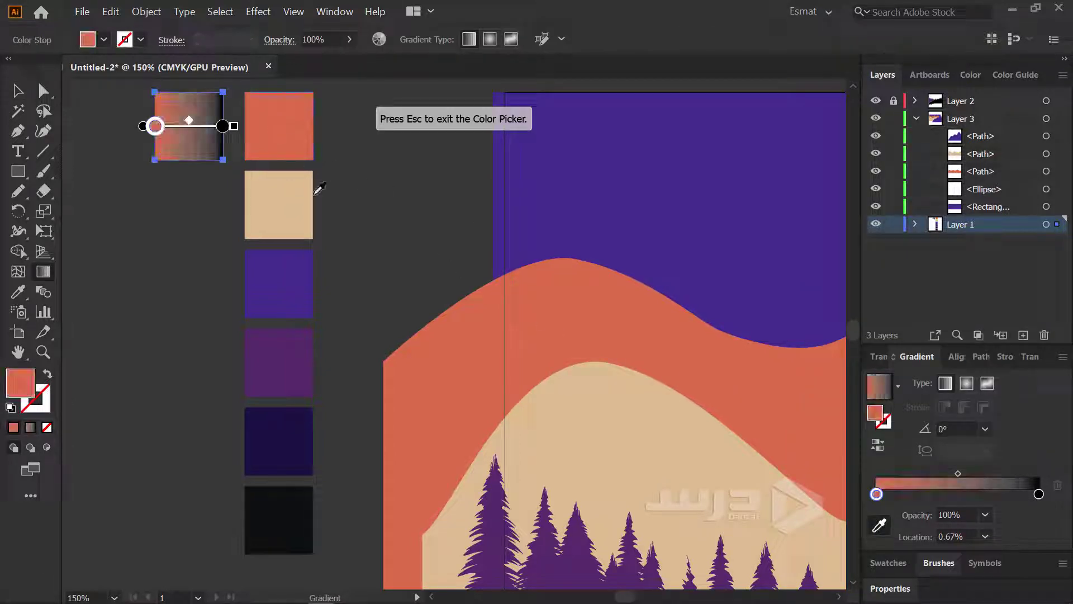
pyautogui.click(1039, 494)
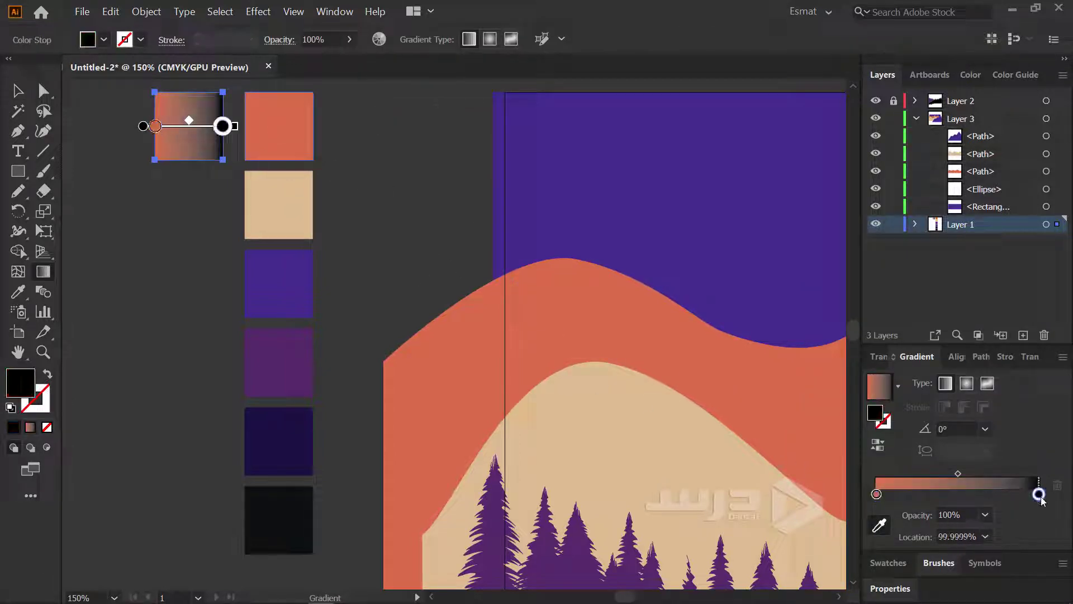
pyautogui.doubleClick(1040, 496)
pyautogui.click(826, 396)
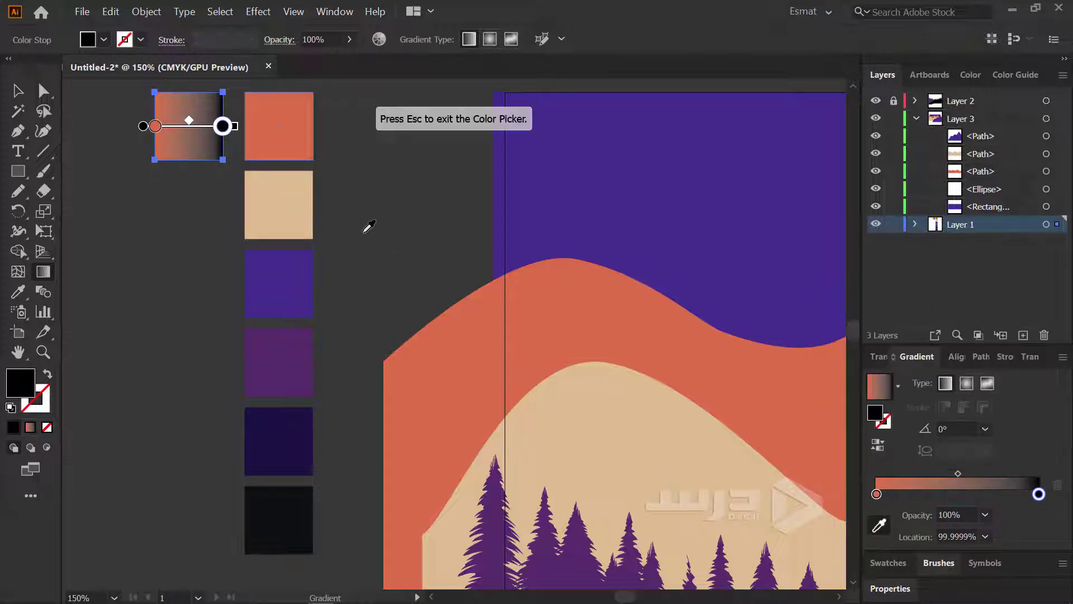
pyautogui.click(298, 206)
pyautogui.press('Escape')
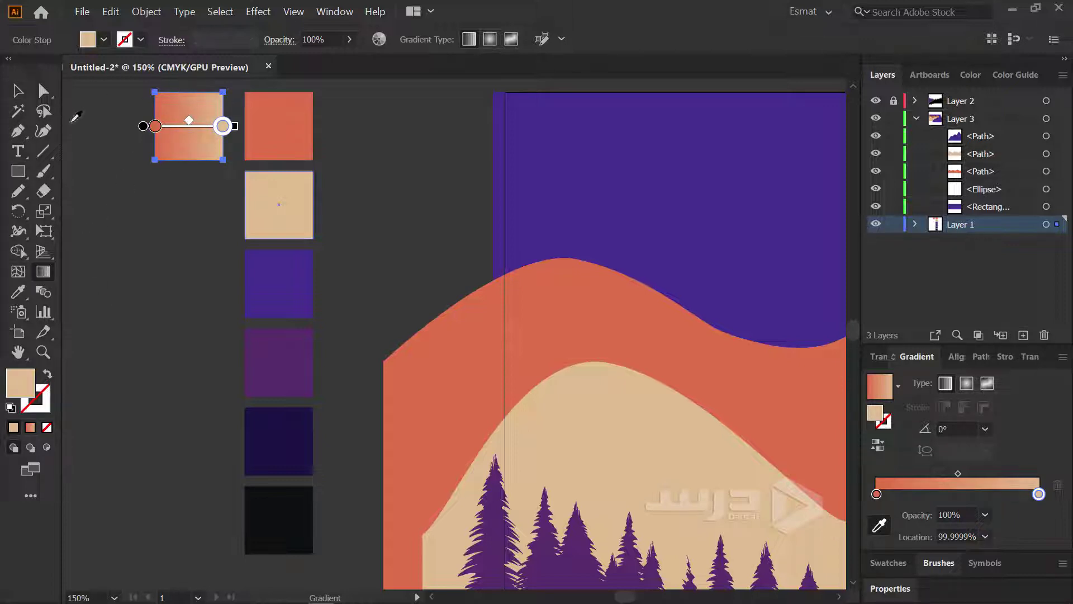
pyautogui.scroll(2, 76, 116)
pyautogui.click(17, 91)
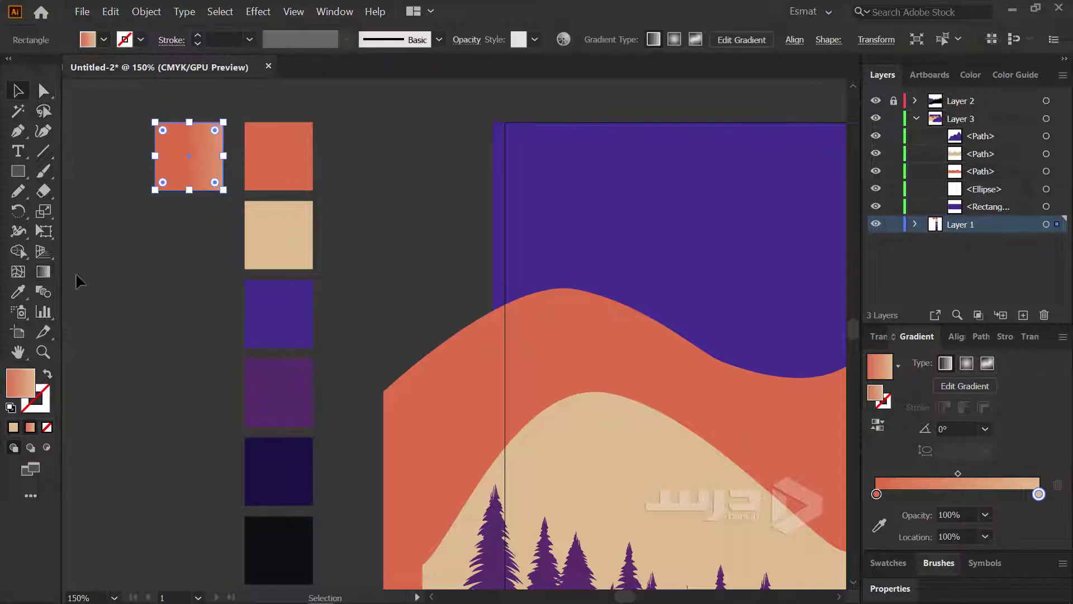
# Drag a vertical gradient on the square from orange at the top edge to beige at the bottom
pyautogui.click(43, 272)
pyautogui.moveTo(189, 107); pyautogui.dragTo(189, 199)
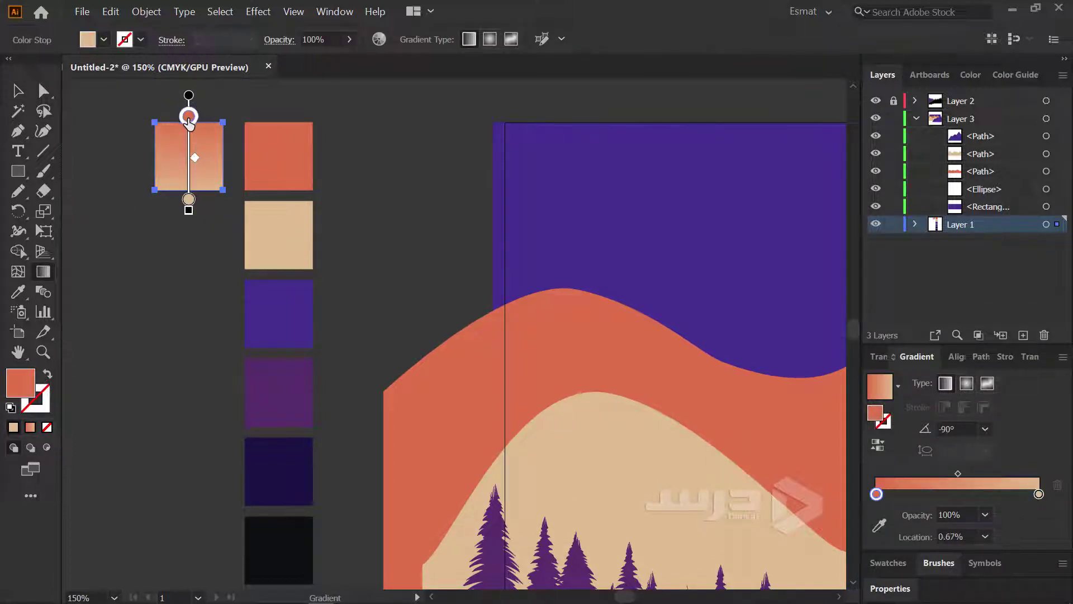
pyautogui.moveTo(188, 108); pyautogui.dragTo(189, 118)
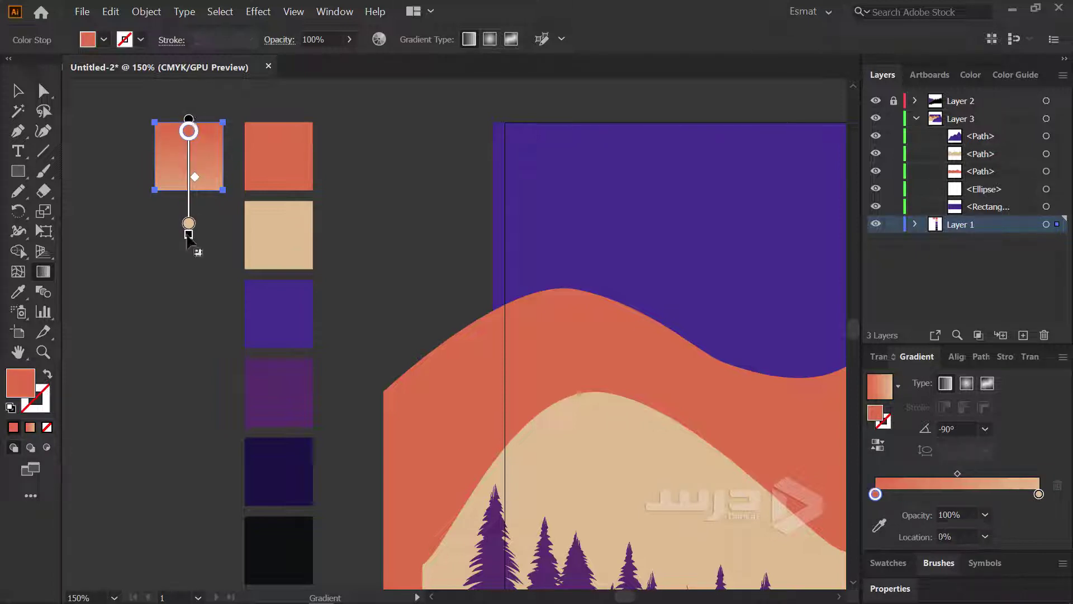
pyautogui.moveTo(189, 235); pyautogui.dragTo(189, 199)
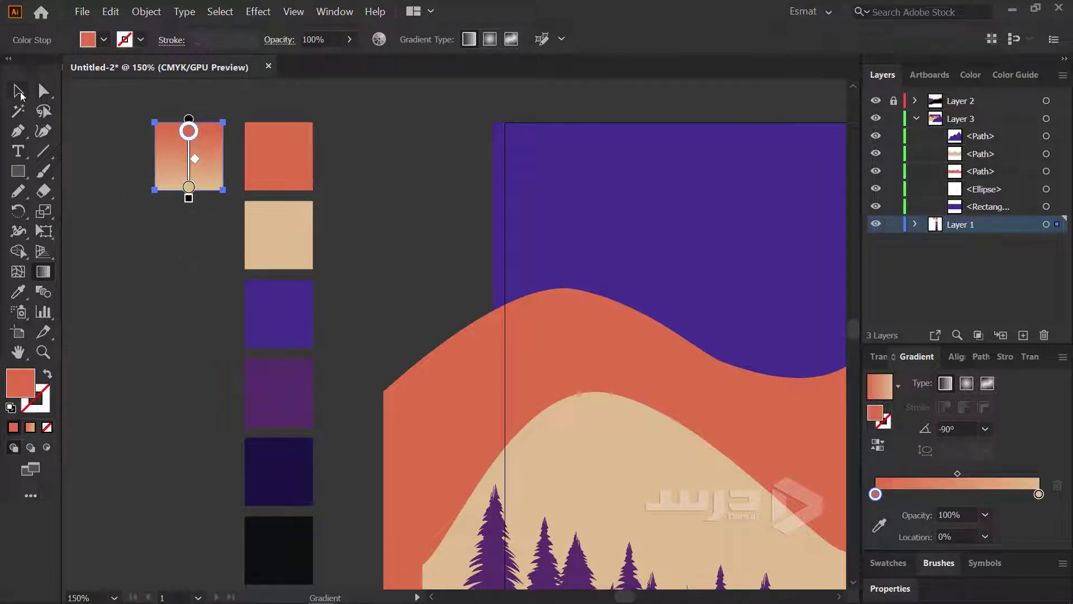
pyautogui.click(19, 91)
pyautogui.click(561, 172)
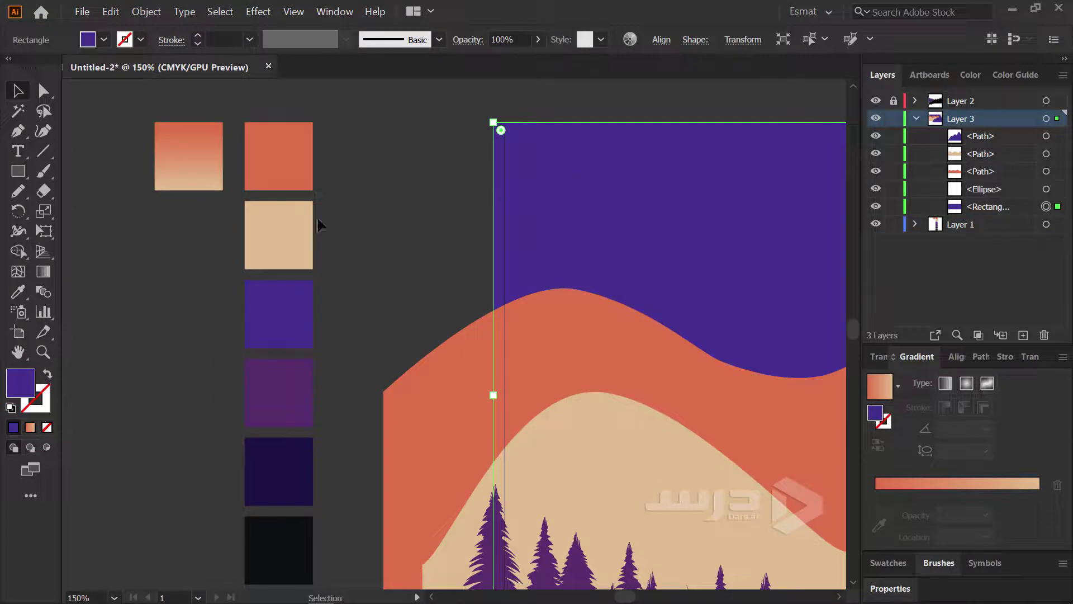
# Eyedrop the square's gradient onto the purple sky, then undo it
pyautogui.click(23, 289)
pyautogui.click(183, 157)
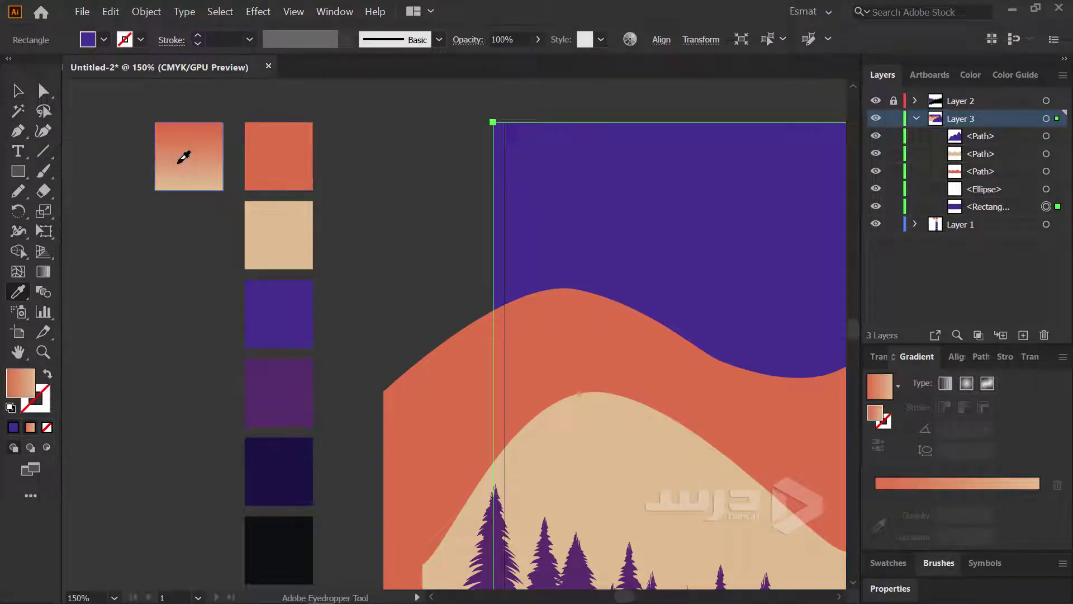
pyautogui.hotkey('ctrl', 'z')
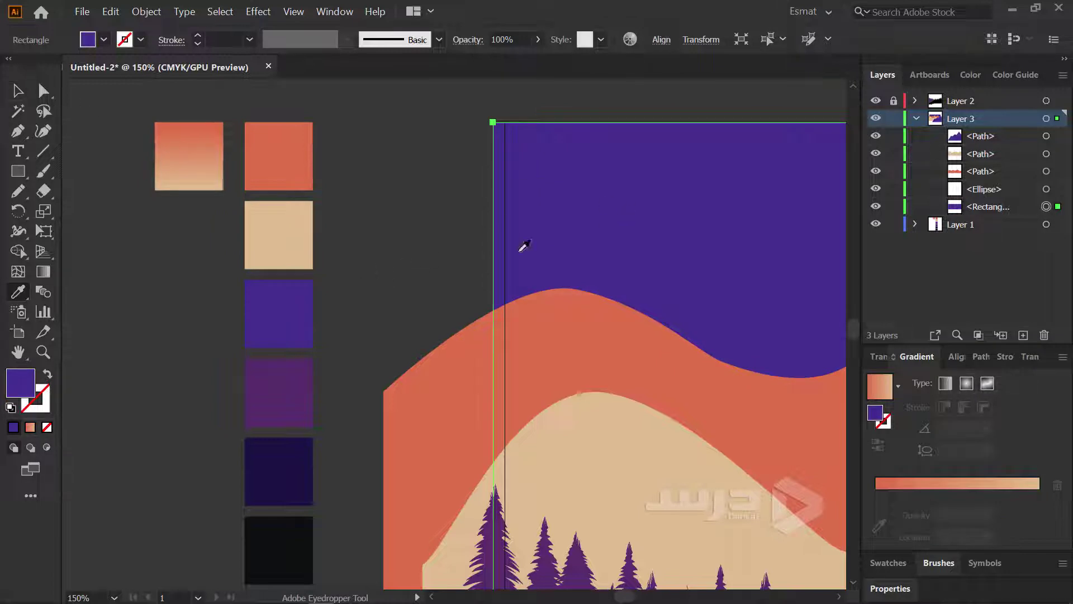
pyautogui.keyDown('ctrl'); pyautogui.keyDown('shift'); pyautogui.click(496, 338); pyautogui.keyUp('shift'); pyautogui.keyUp('ctrl')
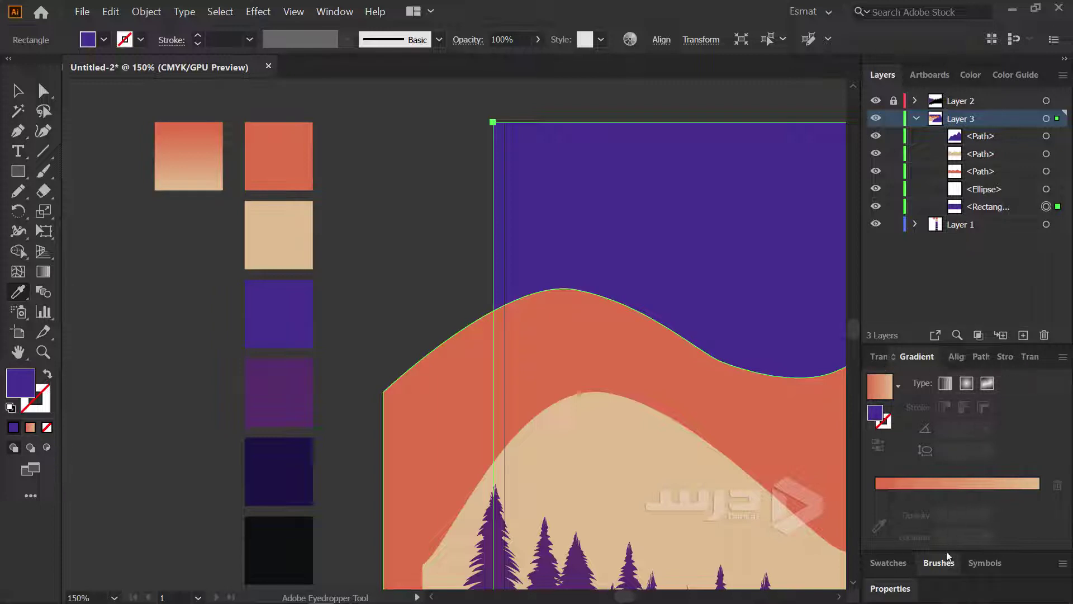
# Add the orange-to-beige gradient as a new swatch and apply it to the sky rectangle
pyautogui.click(888, 563)
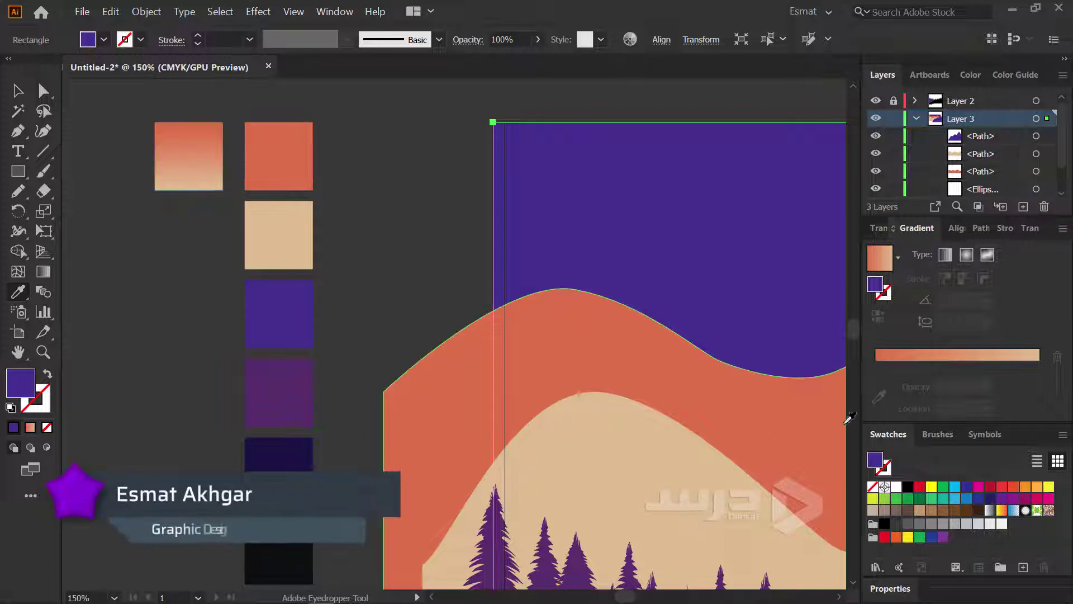
pyautogui.moveTo(883, 273); pyautogui.dragTo(945, 509)
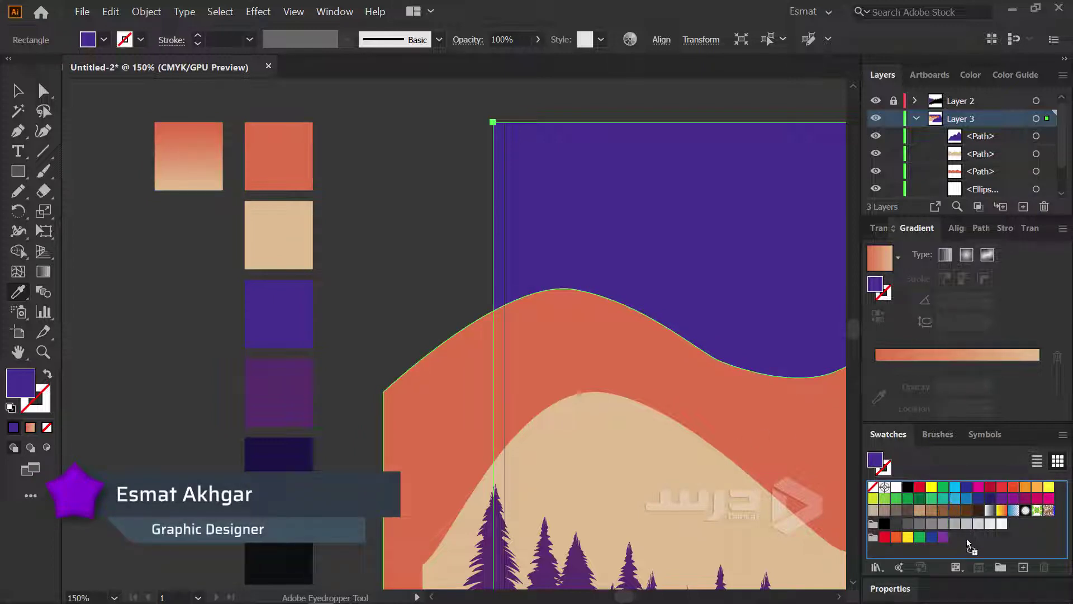
pyautogui.moveTo(961, 548); pyautogui.dragTo(964, 548)
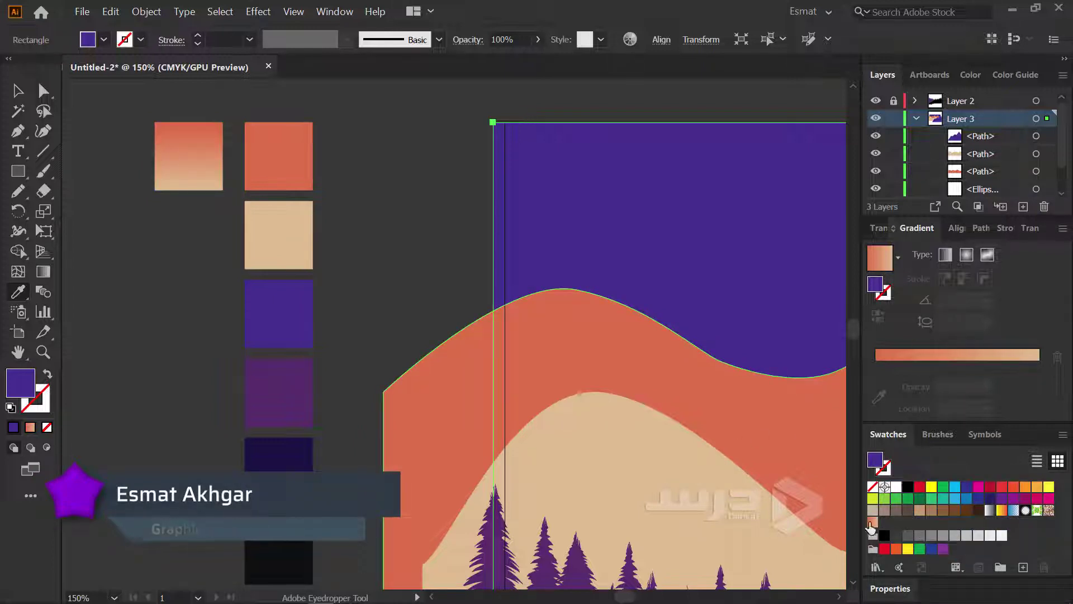
pyautogui.press('v')
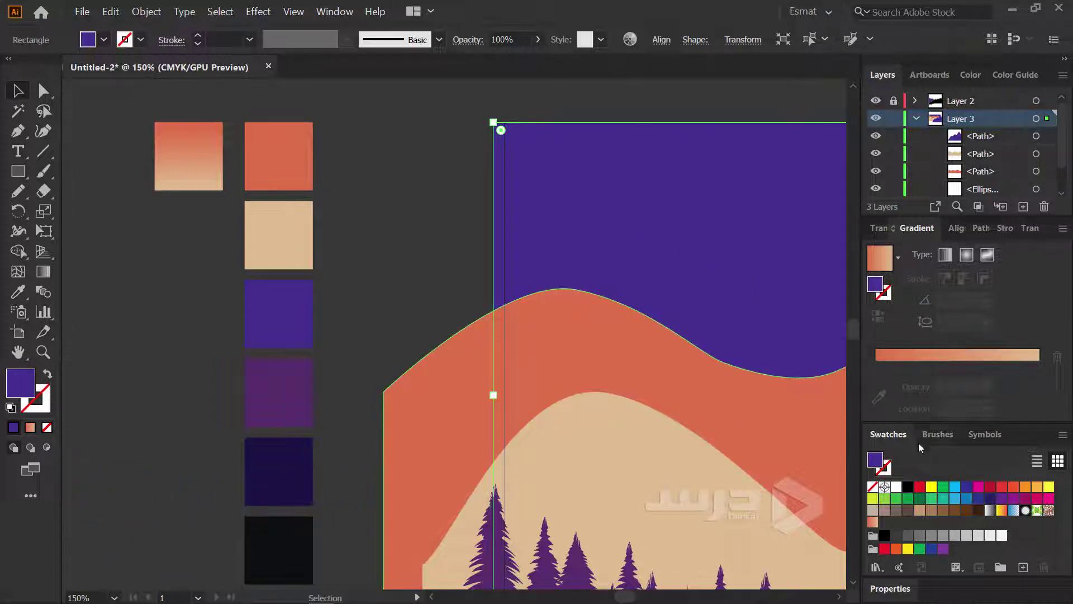
pyautogui.click(873, 522)
# Drag the sky gradient top to bottom so it runs orange-to-beige at -90°
pyautogui.scroll(-4, 382, 329)
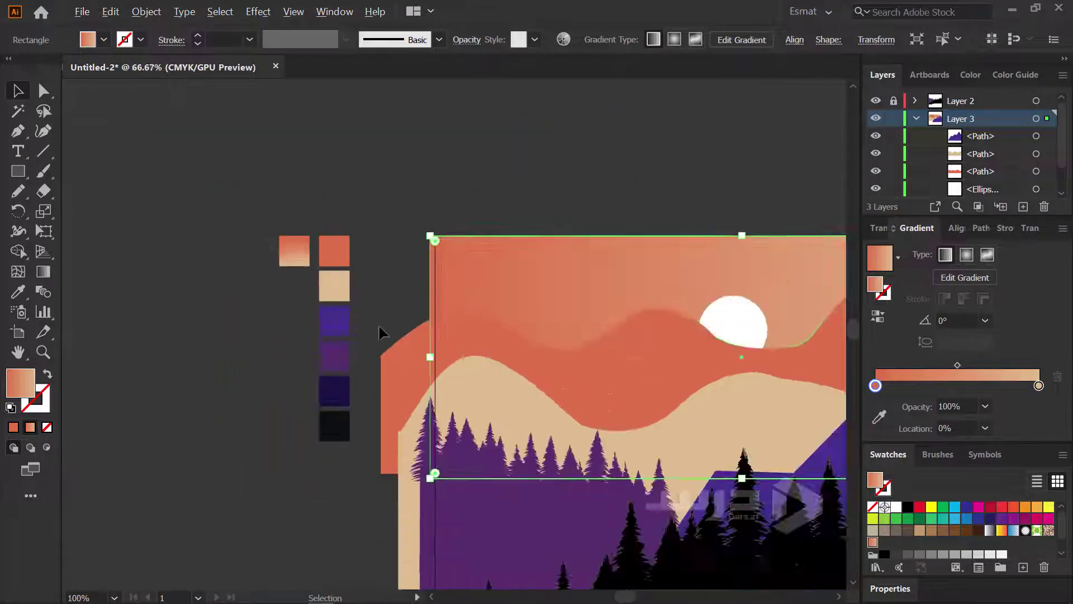
pyautogui.scroll(2, 581, 358)
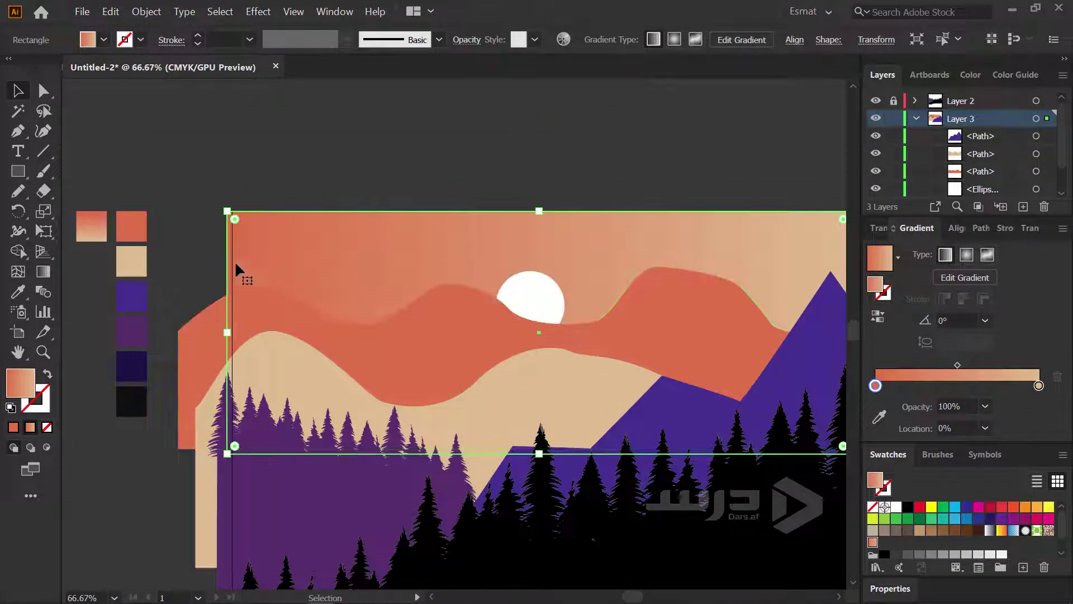
pyautogui.click(44, 275)
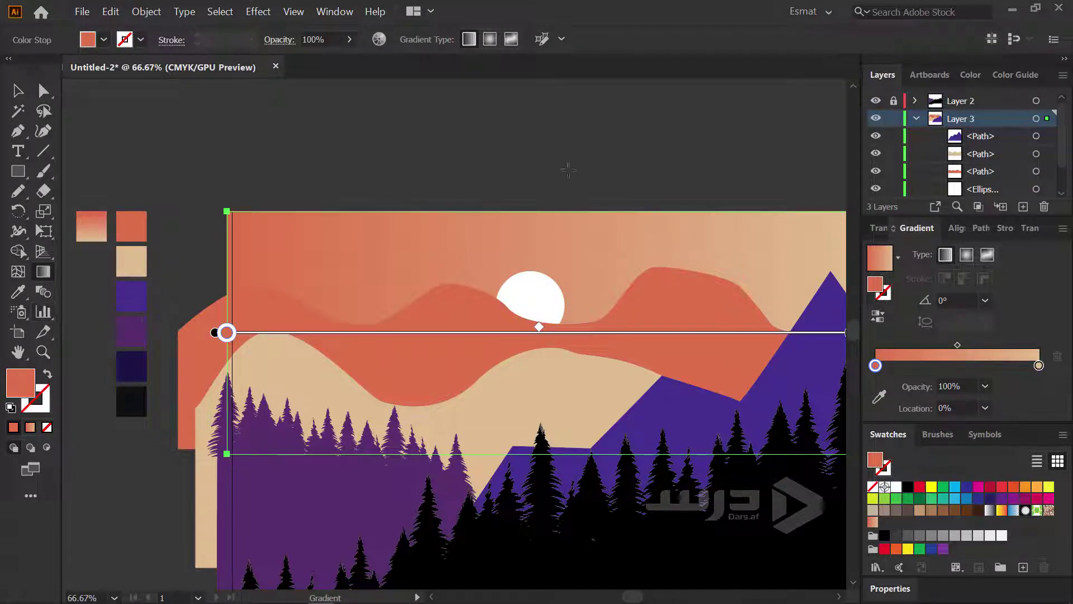
pyautogui.moveTo(548, 188); pyautogui.dragTo(548, 339)
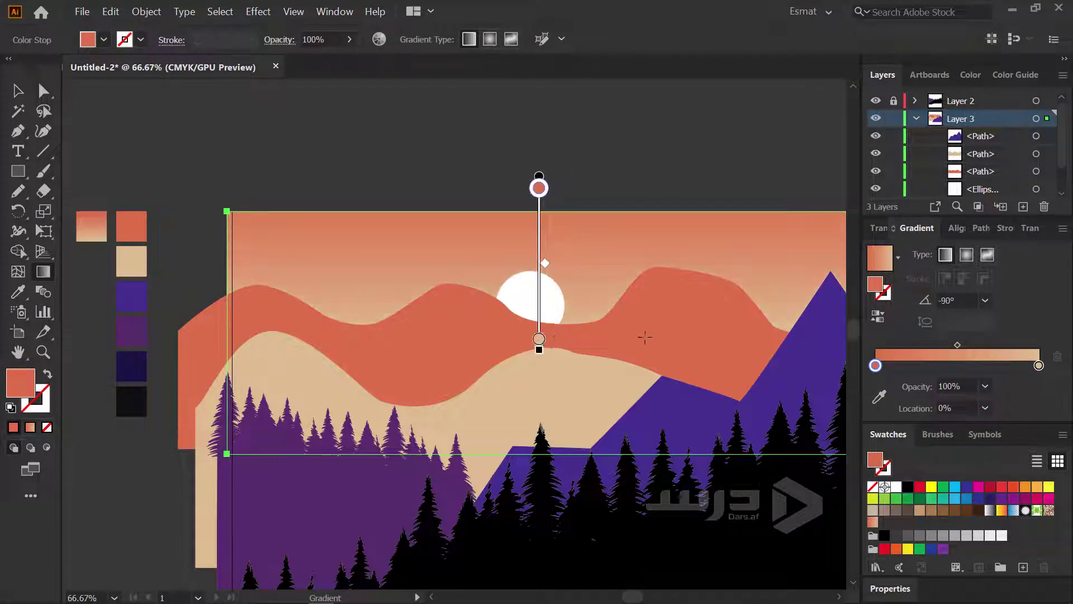
pyautogui.scroll(-3, 643, 336)
pyautogui.hscroll(3, 643, 335)
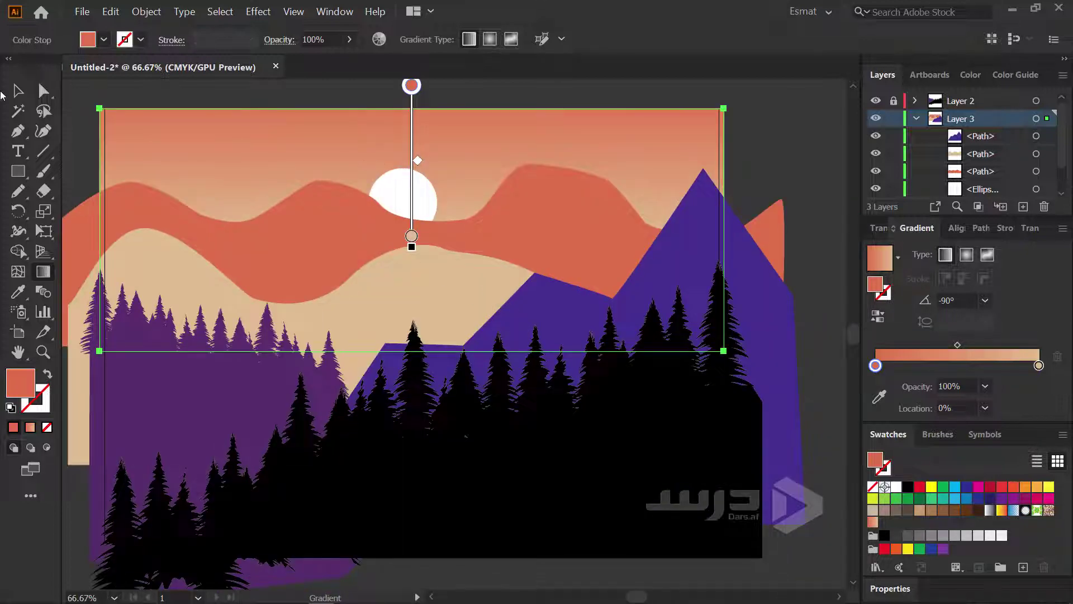
pyautogui.click(16, 90)
# Select the orange mountain shape and pan the view to the sample squares
pyautogui.scroll(-2, 395, 328)
pyautogui.hscroll(-2, 395, 328)
pyautogui.scroll(1, 367, 300)
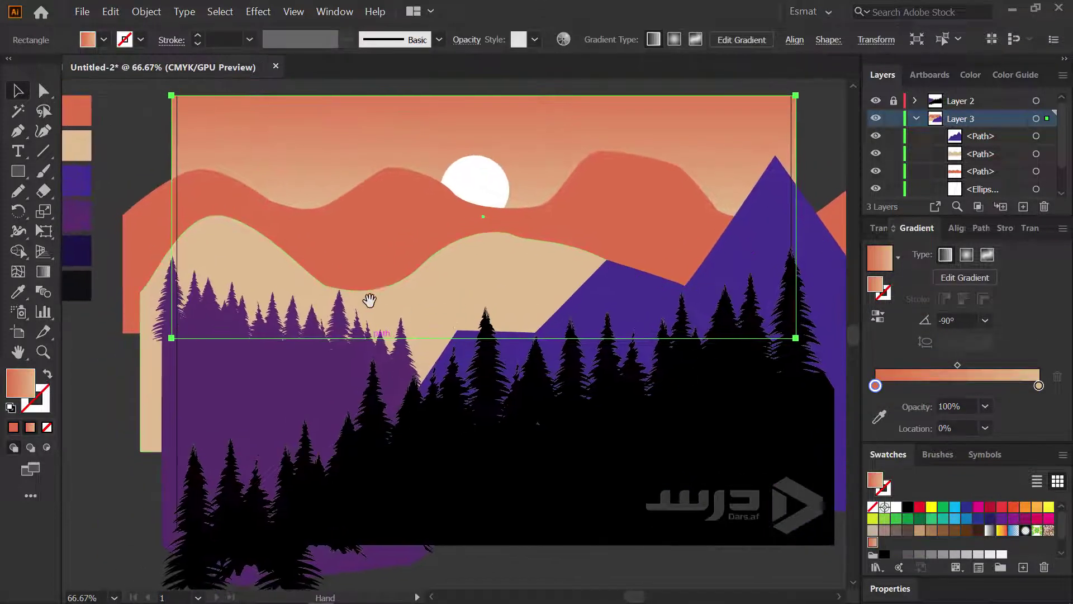
pyautogui.click(380, 234)
pyautogui.scroll(-1, 378, 228)
pyautogui.hscroll(-1, 379, 227)
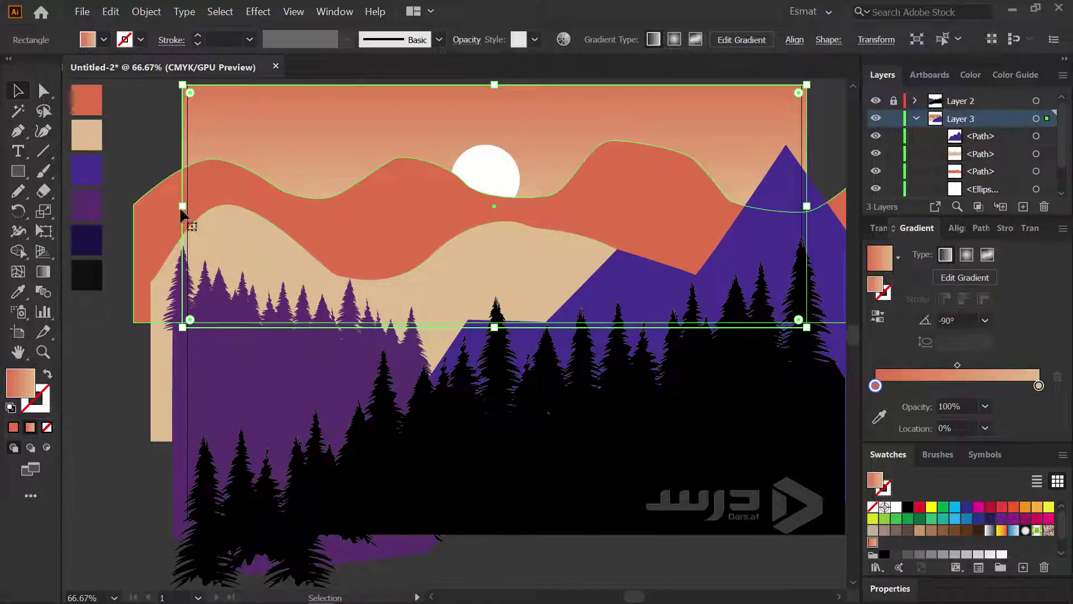
pyautogui.moveTo(156, 207)
pyautogui.mouseDown()
pyautogui.moveTo(288, 232)
pyautogui.moveTo(366, 223)
pyautogui.mouseUp()
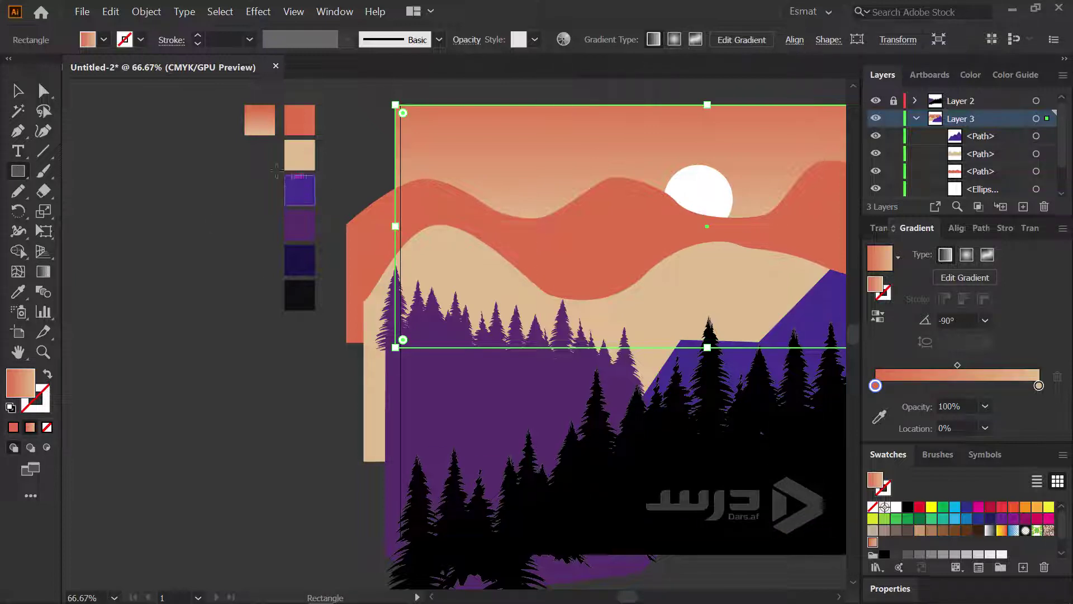
# Duplicate the beige sample square and fill the copy with the saved gradient
pyautogui.click(291, 157)
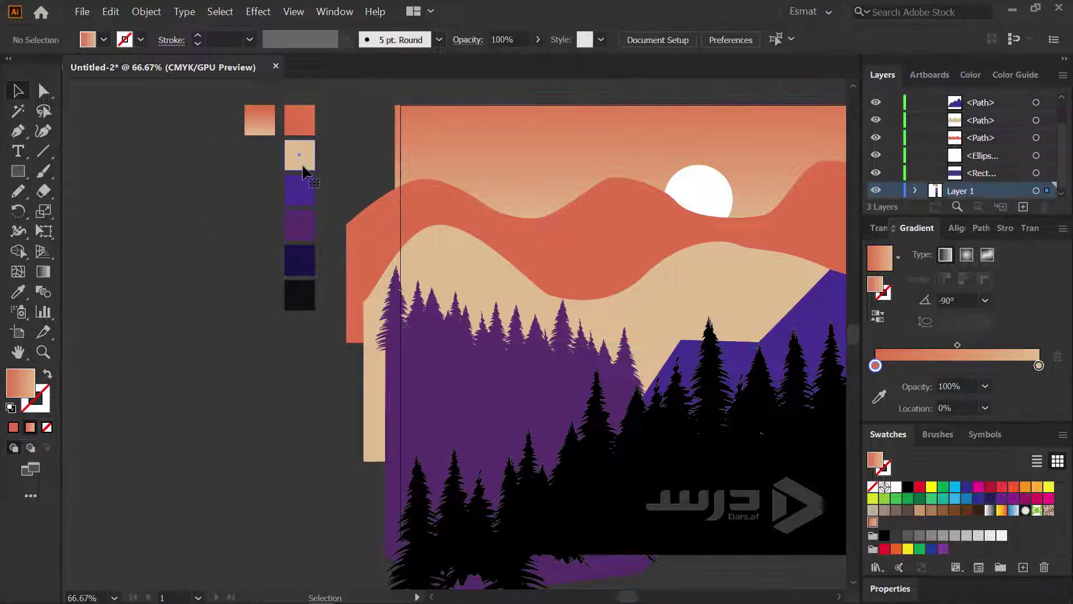
pyautogui.scroll(2, 289, 158)
pyautogui.moveTo(342, 173); pyautogui.dragTo(225, 174)
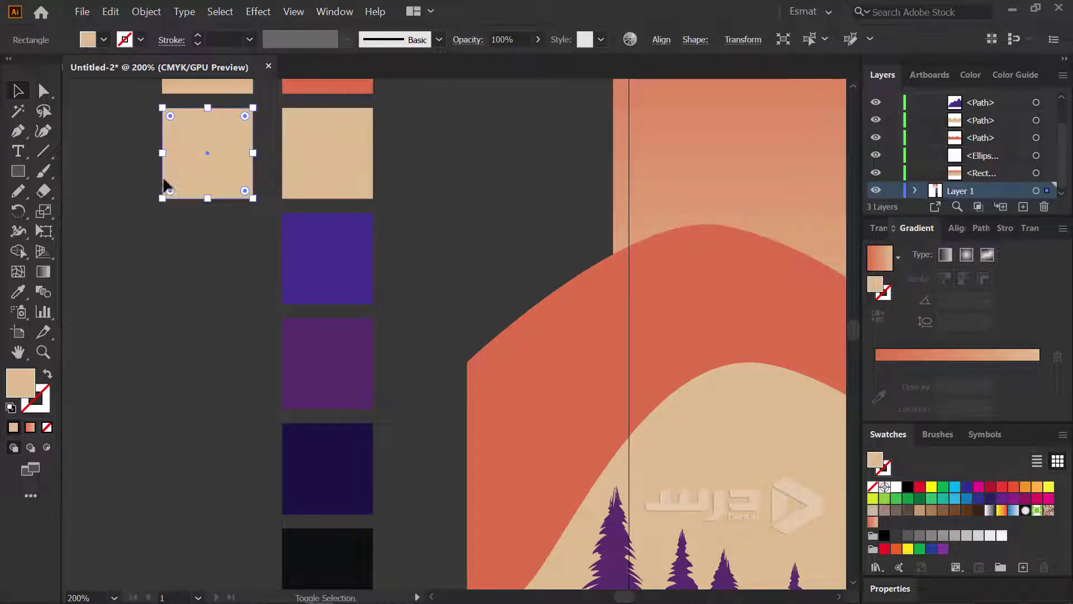
pyautogui.scroll(-1, 358, 254)
pyautogui.scroll(-1, 327, 243)
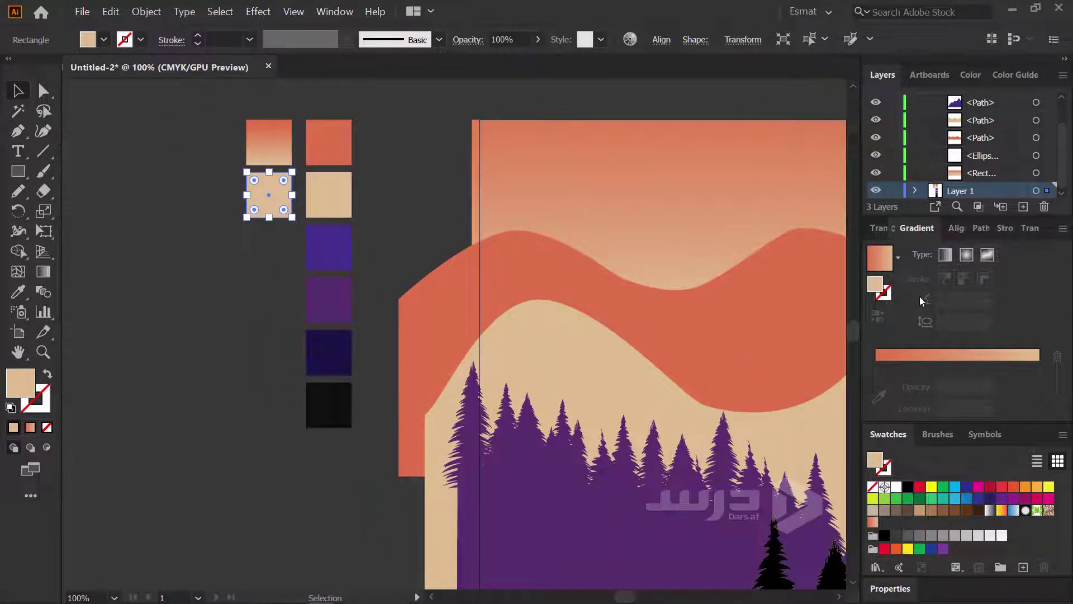
pyautogui.click(882, 262)
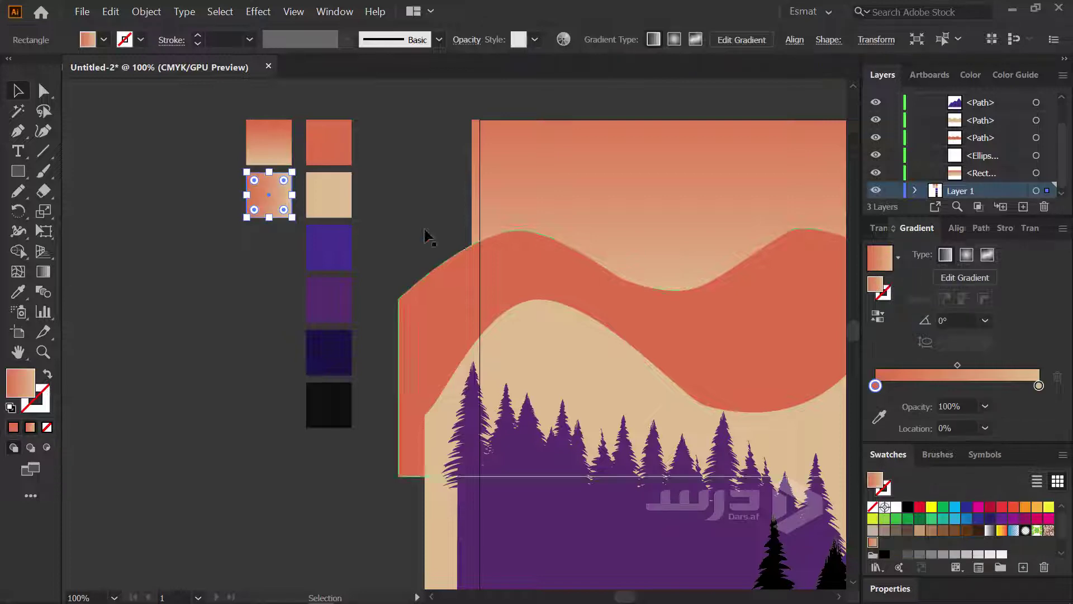
# Eyedrop beige into the left stop and purple into the right stop, then save it as a swatch
pyautogui.doubleClick(876, 386)
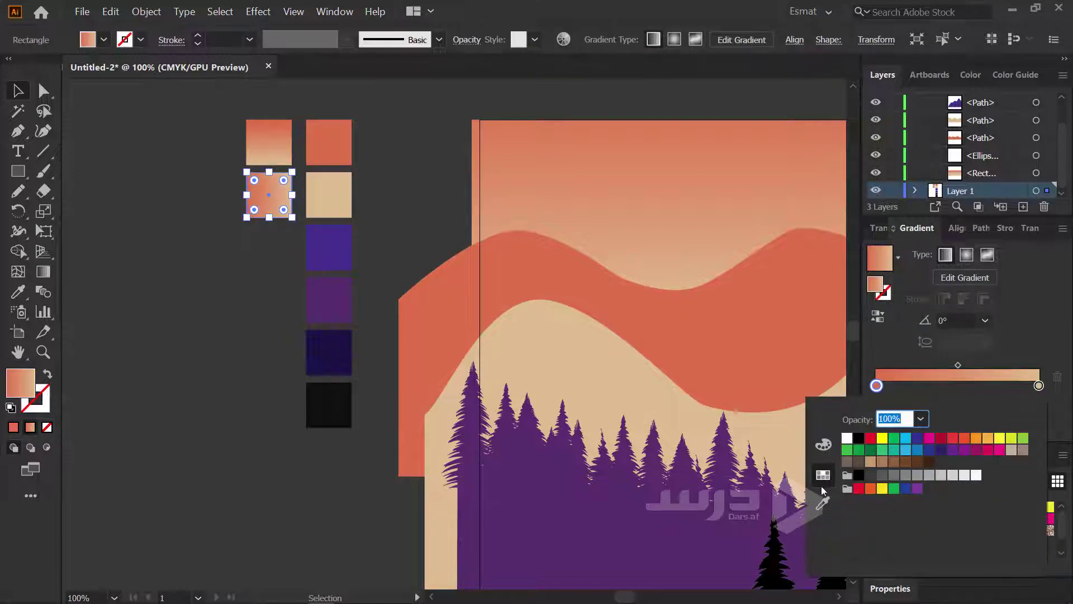
pyautogui.click(822, 504)
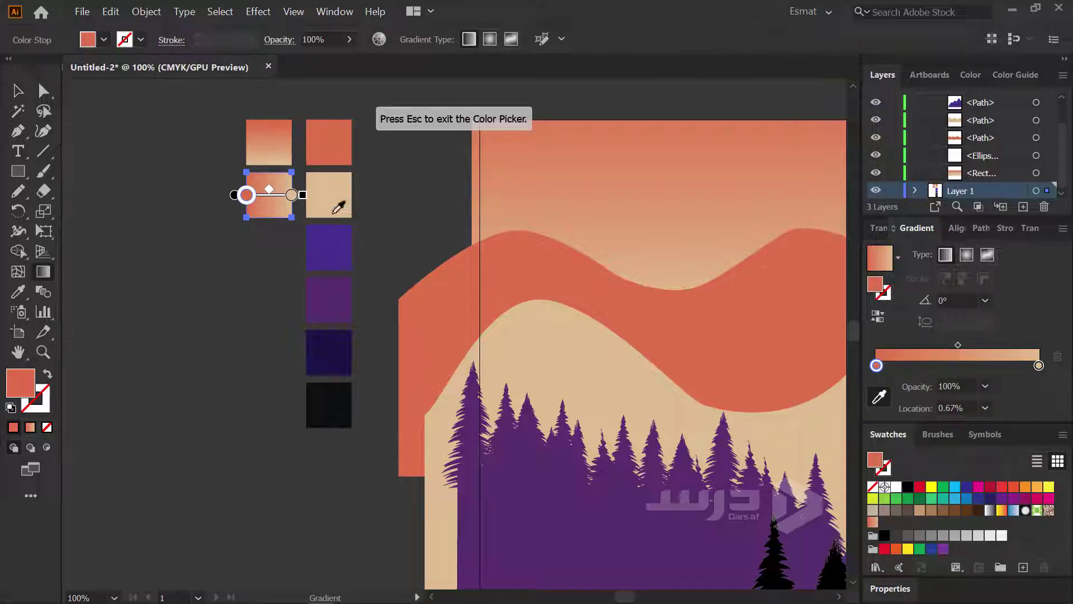
pyautogui.click(328, 195)
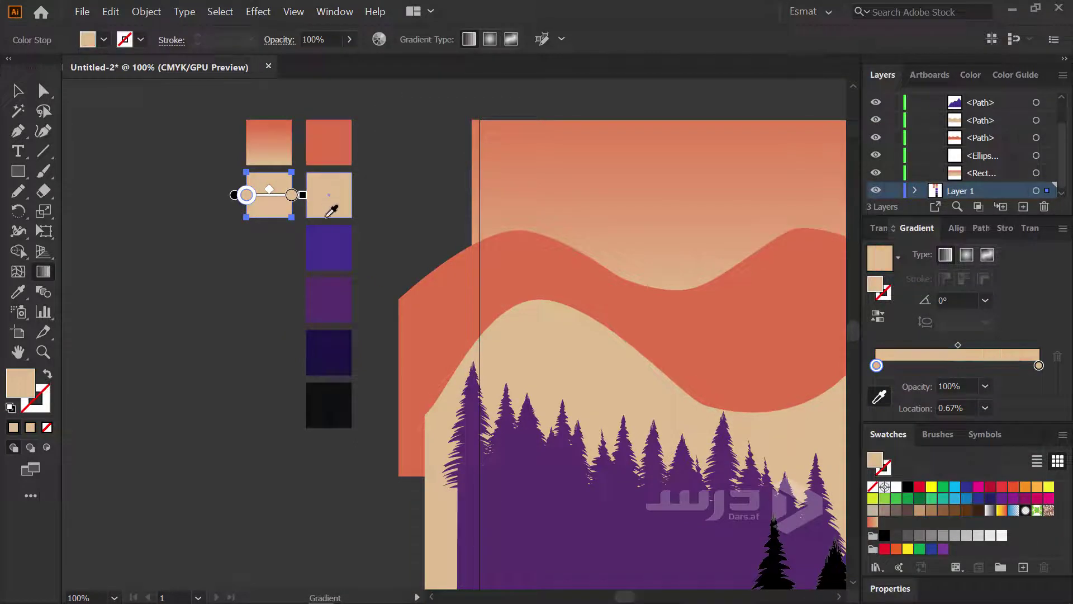
pyautogui.click(1038, 365)
pyautogui.doubleClick(1038, 365)
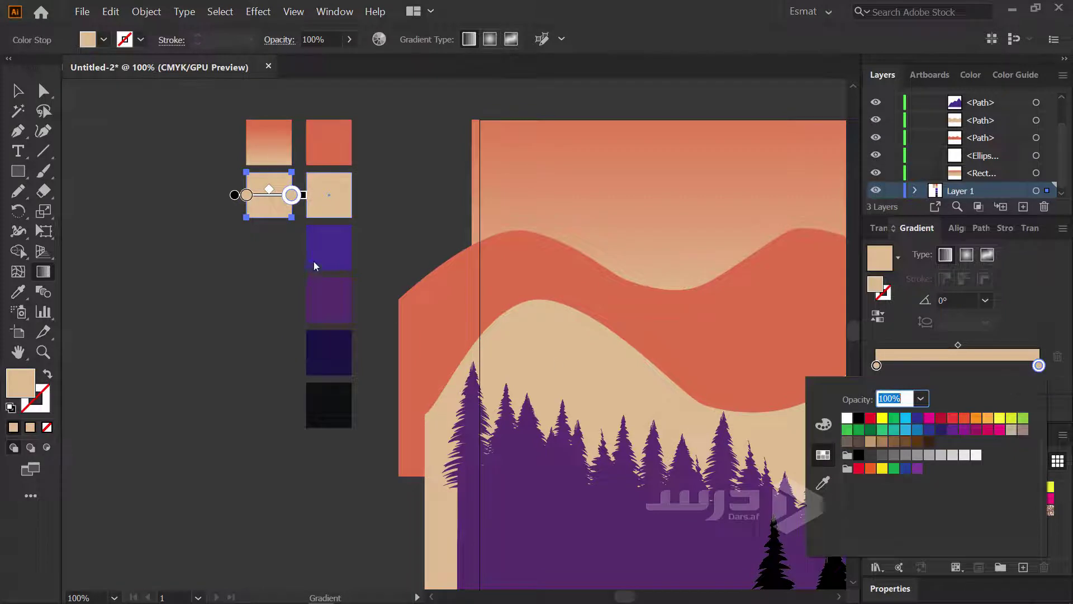
pyautogui.click(823, 483)
pyautogui.click(324, 291)
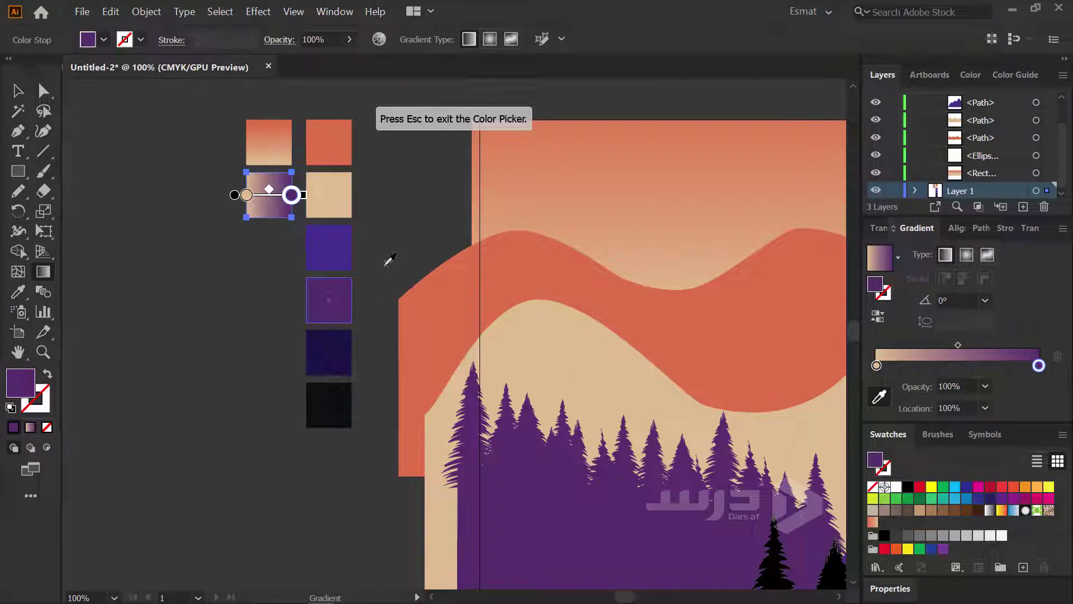
pyautogui.press('Escape')
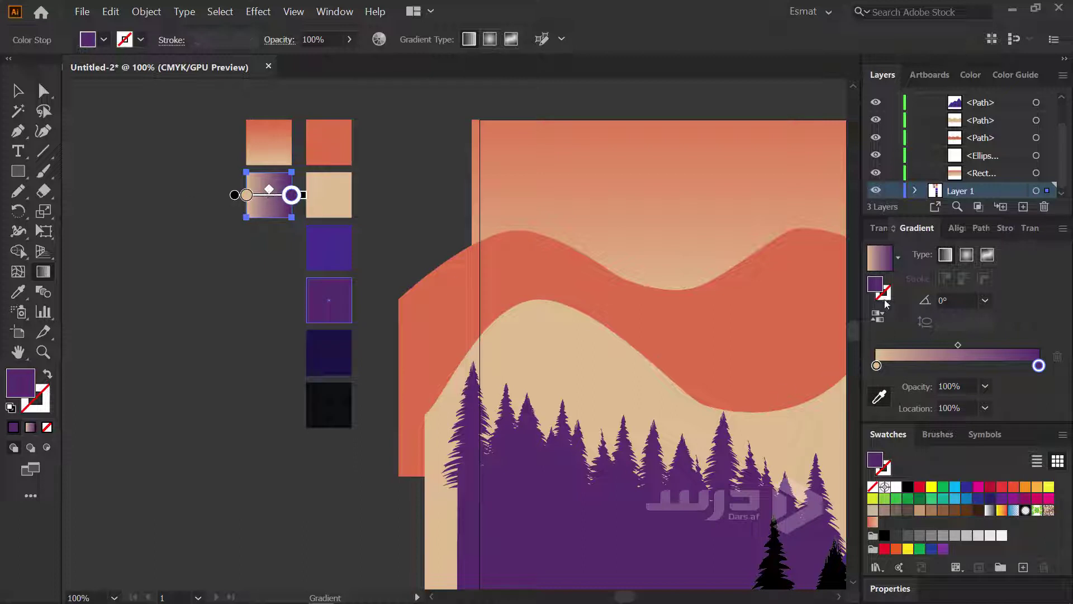
pyautogui.moveTo(882, 263); pyautogui.dragTo(931, 522)
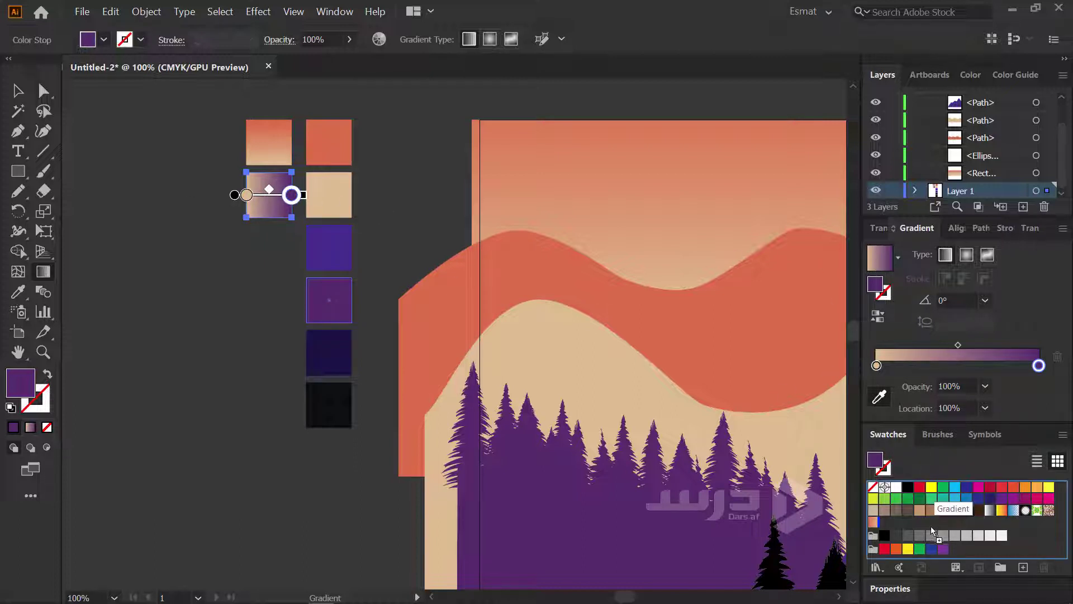
# Select the orange wave hill and fill it with the beige-to-purple gradient swatch
pyautogui.click(18, 90)
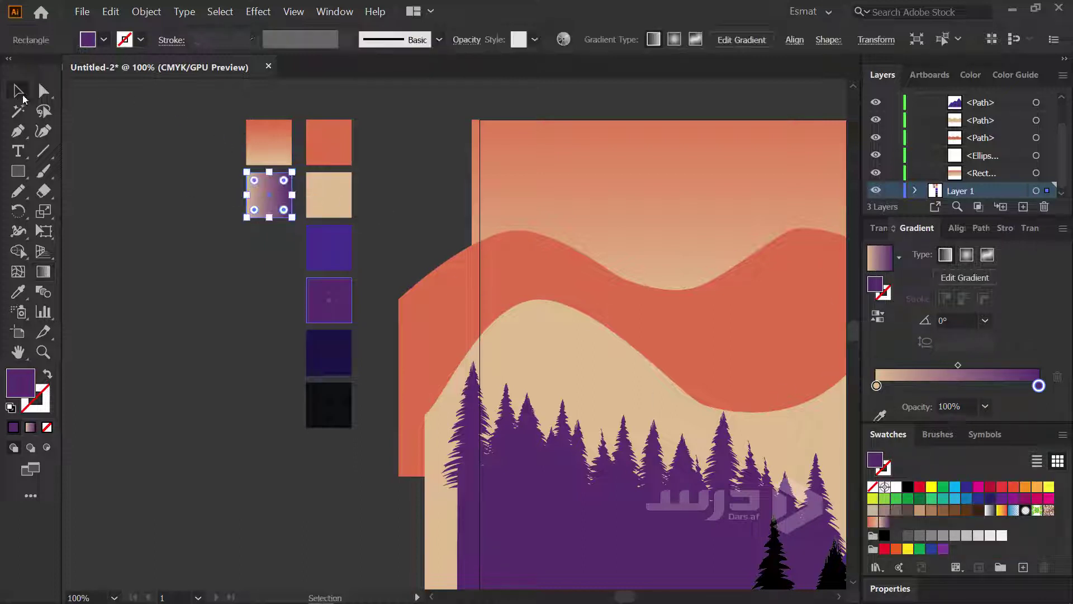
pyautogui.click(680, 318)
pyautogui.moveTo(727, 331)
pyautogui.mouseDown()
pyautogui.moveTo(288, 266)
pyautogui.moveTo(270, 232)
pyautogui.mouseUp()
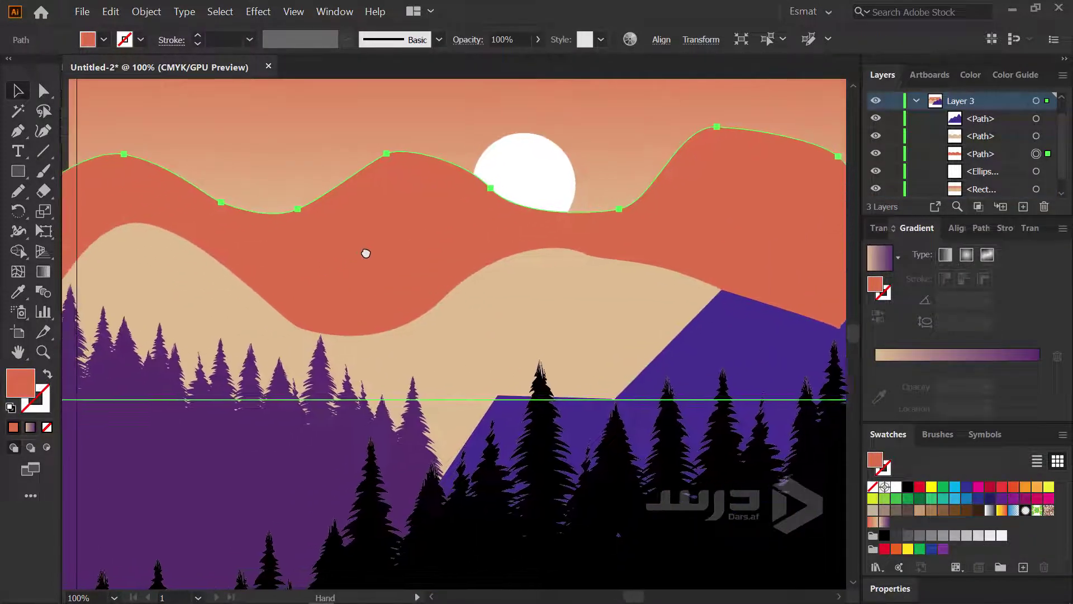
pyautogui.click(884, 521)
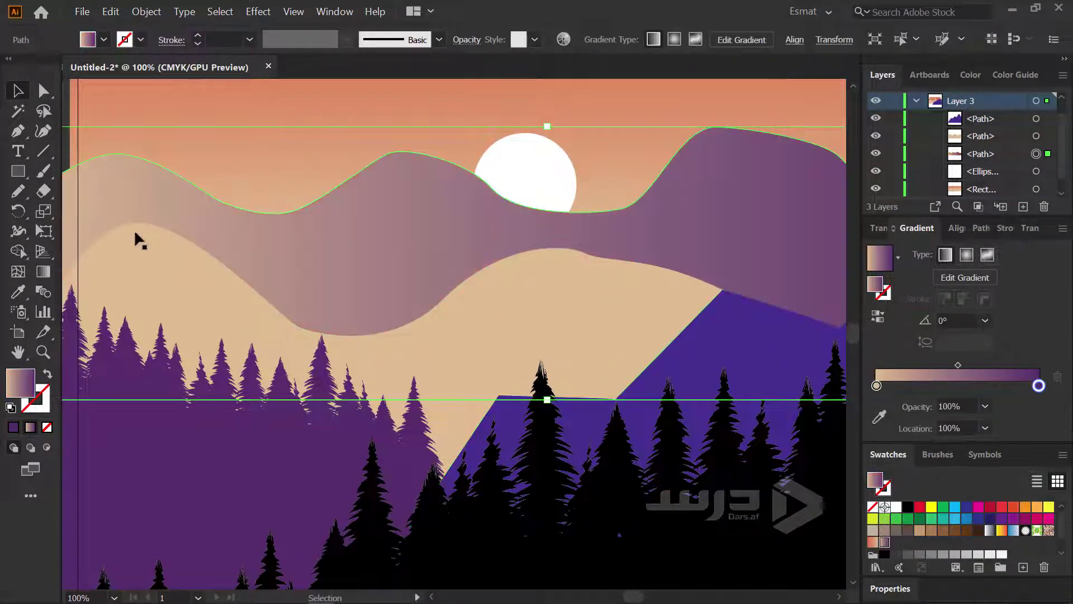
# Turn the wave's gradient vertical at 90°, with purple along the crest
pyautogui.click(47, 273)
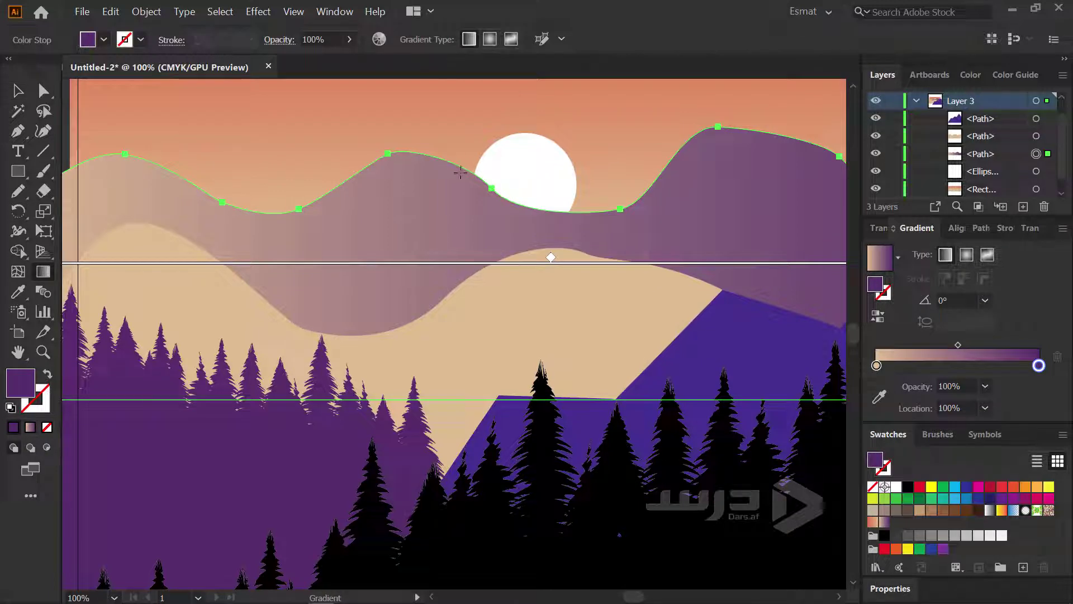
pyautogui.moveTo(452, 144); pyautogui.dragTo(455, 311)
pyautogui.moveTo(547, 141); pyautogui.dragTo(547, 320)
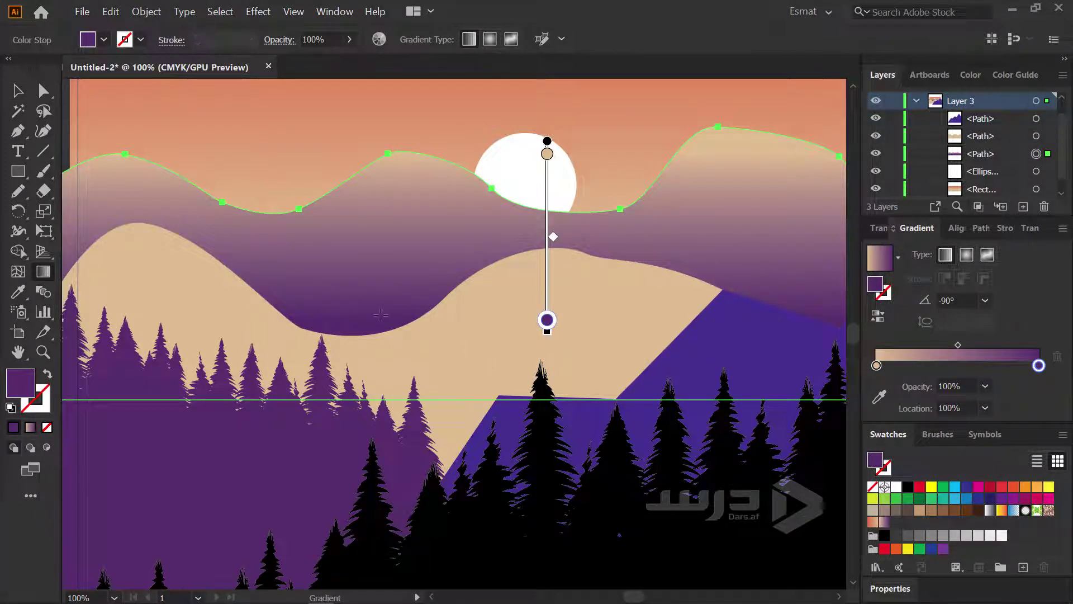
pyautogui.moveTo(472, 367)
pyautogui.mouseDown()
pyautogui.moveTo(472, 143)
pyautogui.moveTo(546, 156)
pyautogui.mouseUp()
pyautogui.scroll(-2, 463, 289)
pyautogui.scroll(1, 463, 289)
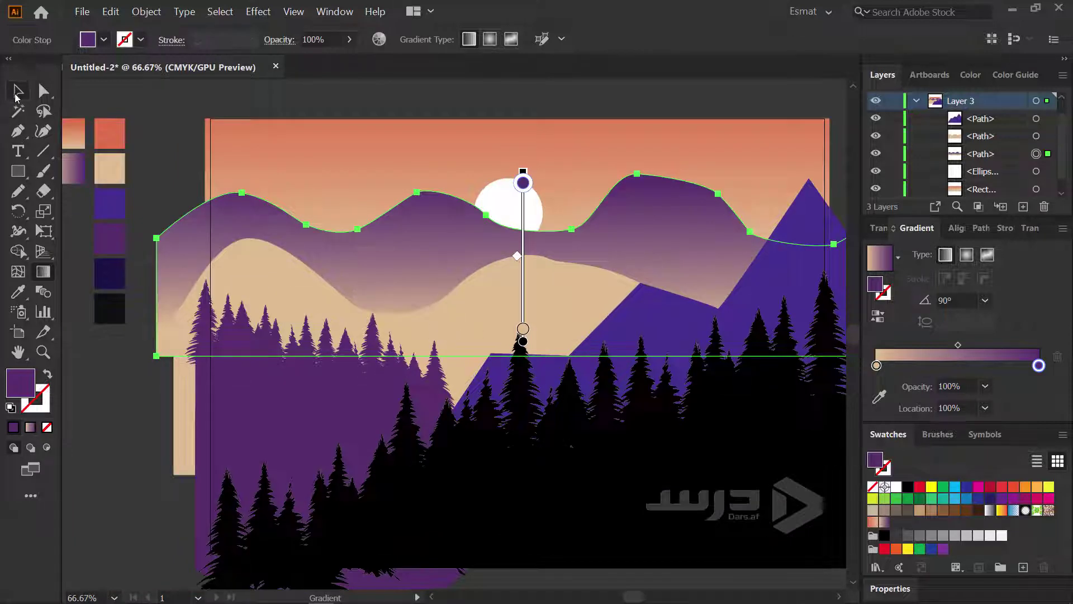
pyautogui.click(15, 96)
pyautogui.click(533, 296)
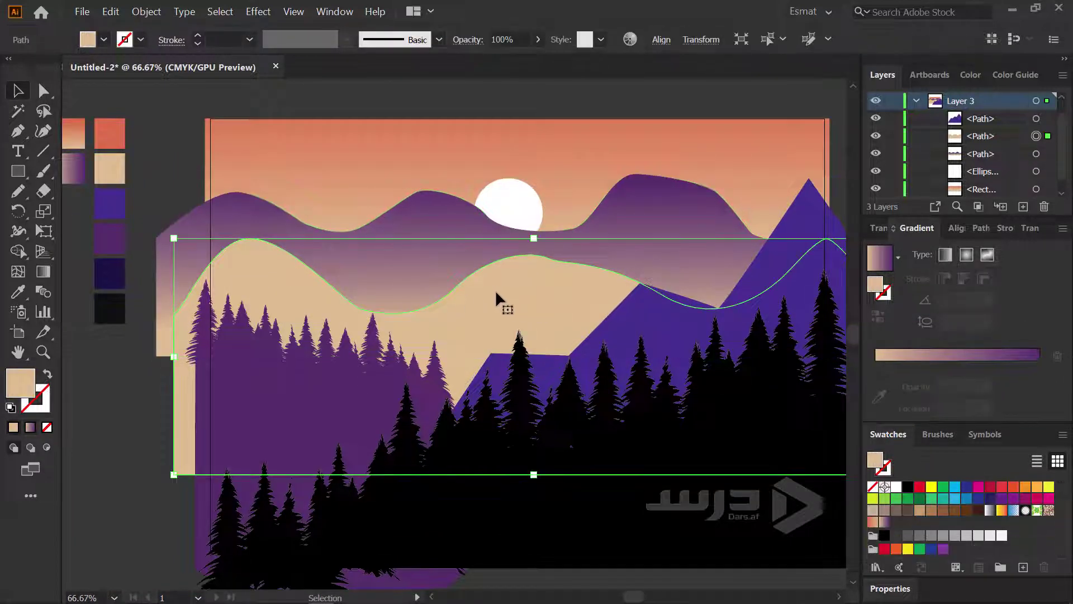
# Duplicate the blue-violet sample square and fill the copy with the saved gradient
pyautogui.hscroll(-1, 391, 282)
pyautogui.hscroll(-4, 290, 266)
pyautogui.scroll(1, 251, 254)
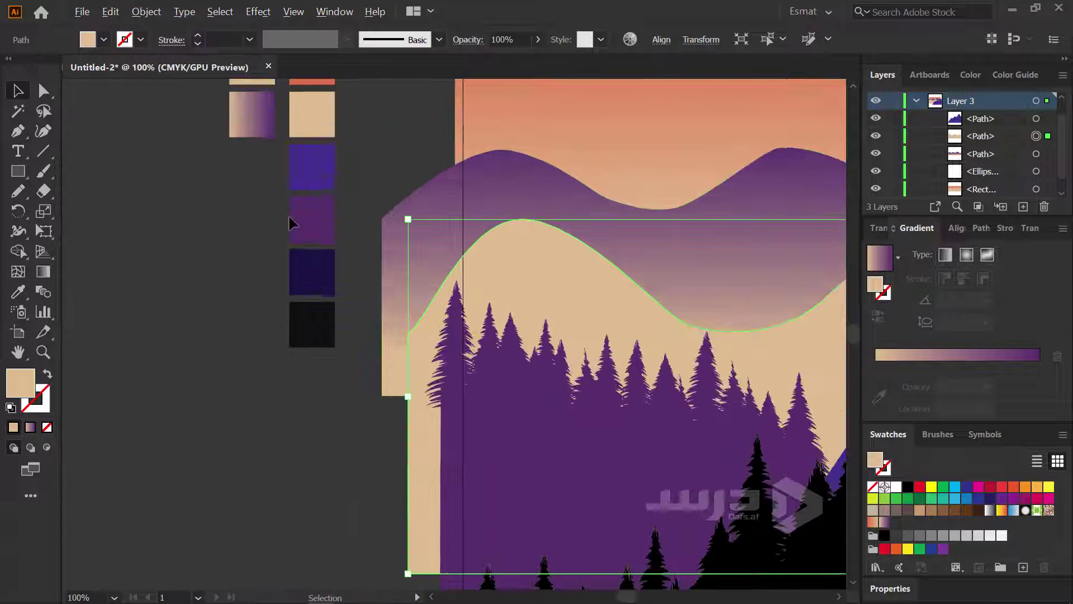
pyautogui.click(311, 179)
pyautogui.moveTo(326, 180); pyautogui.dragTo(268, 184)
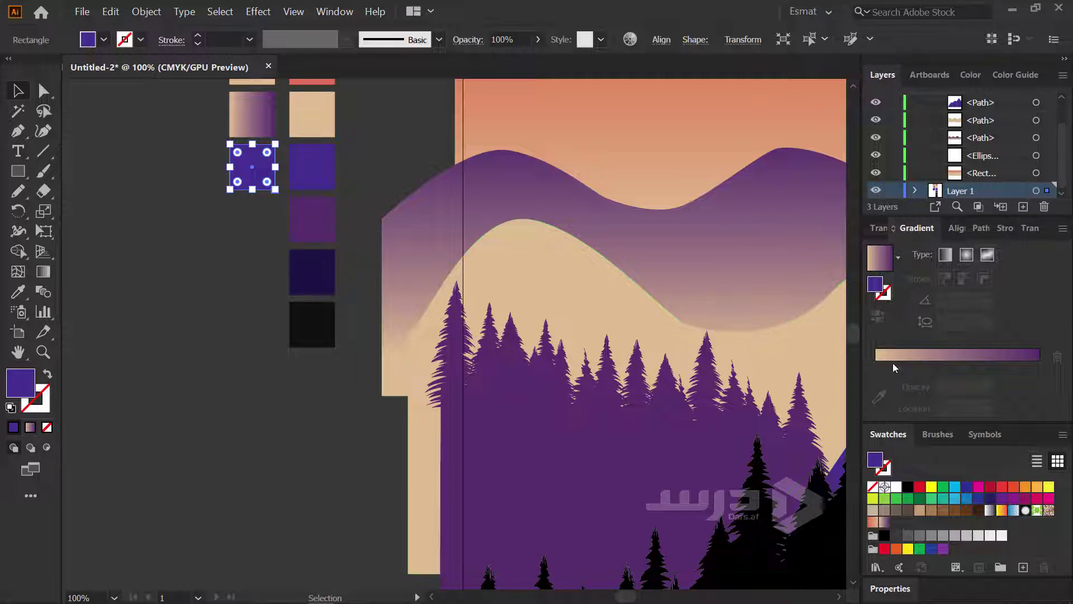
pyautogui.click(885, 523)
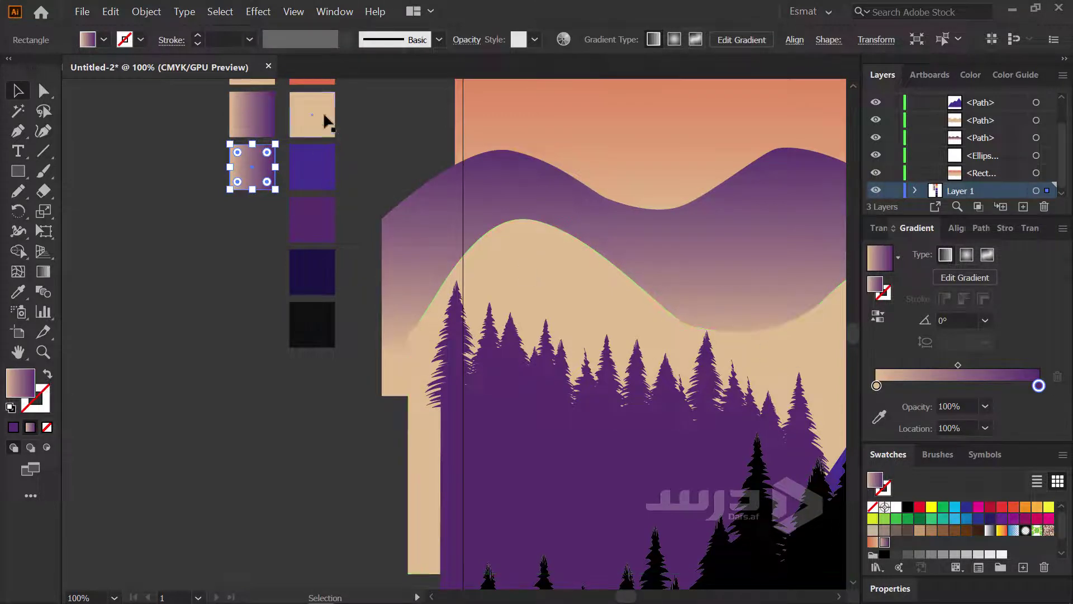
# Eyedrop the blue-violet colour into the right gradient stop and save the gradient as a swatch
pyautogui.click(1041, 388)
pyautogui.doubleClick(1039, 387)
pyautogui.press('Escape')
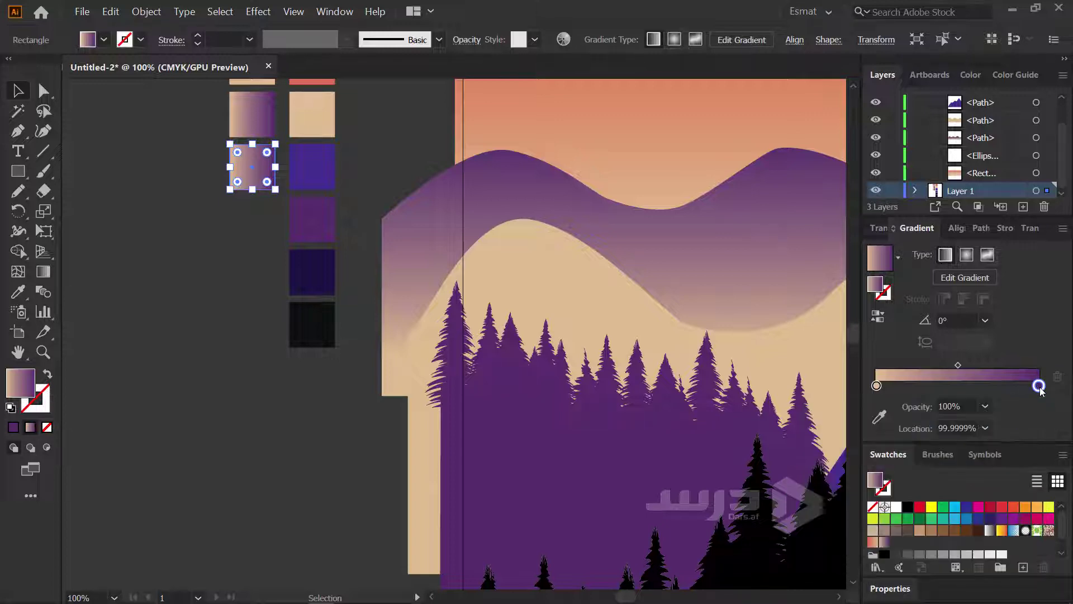
pyautogui.doubleClick(1039, 387)
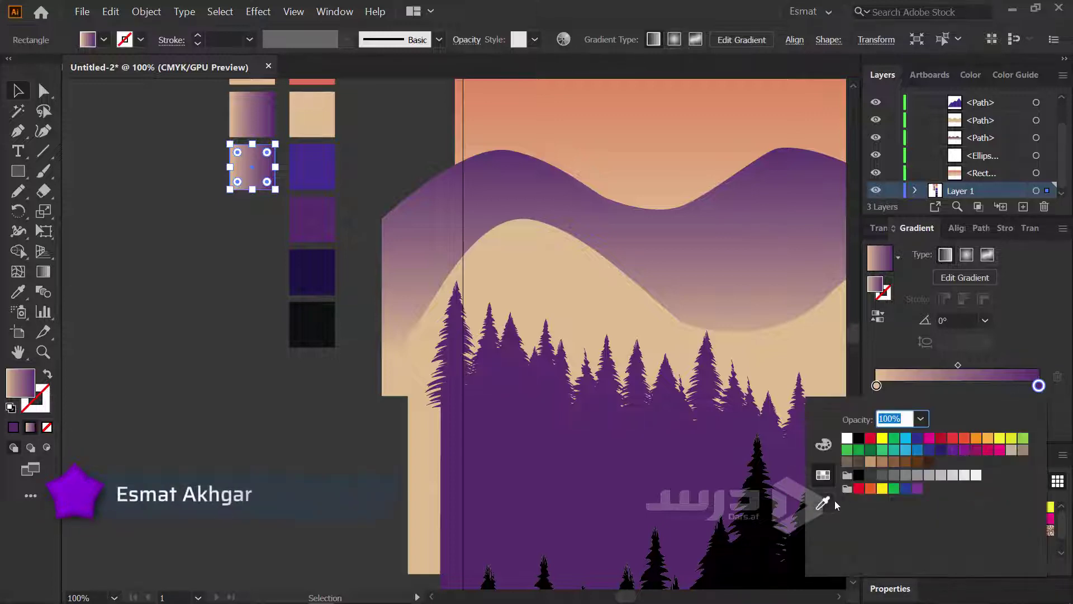
pyautogui.press('Escape')
pyautogui.press('g')
pyautogui.click(879, 397)
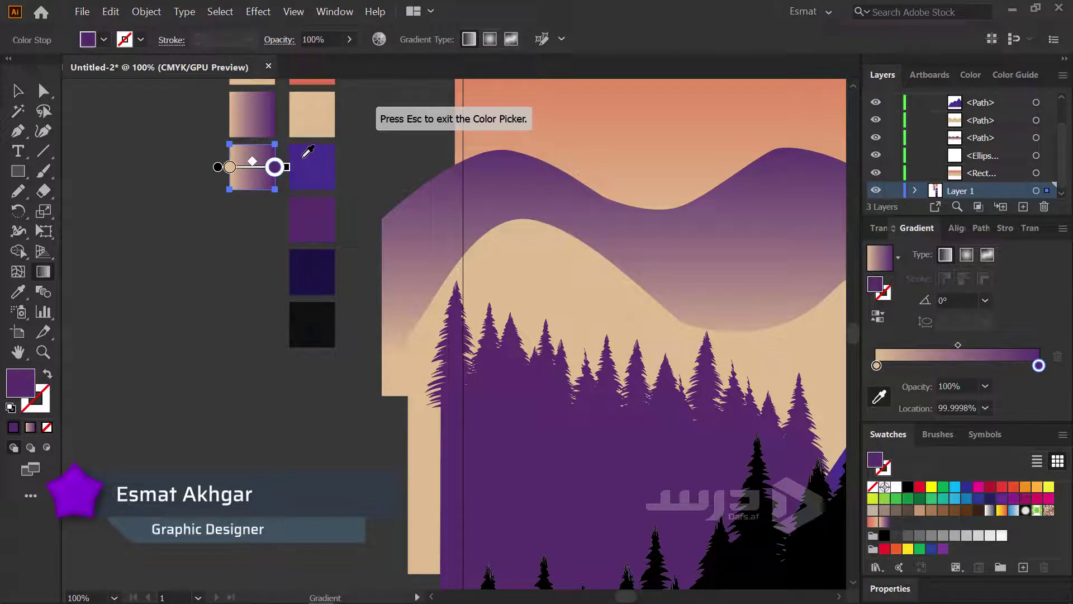
pyautogui.click(316, 160)
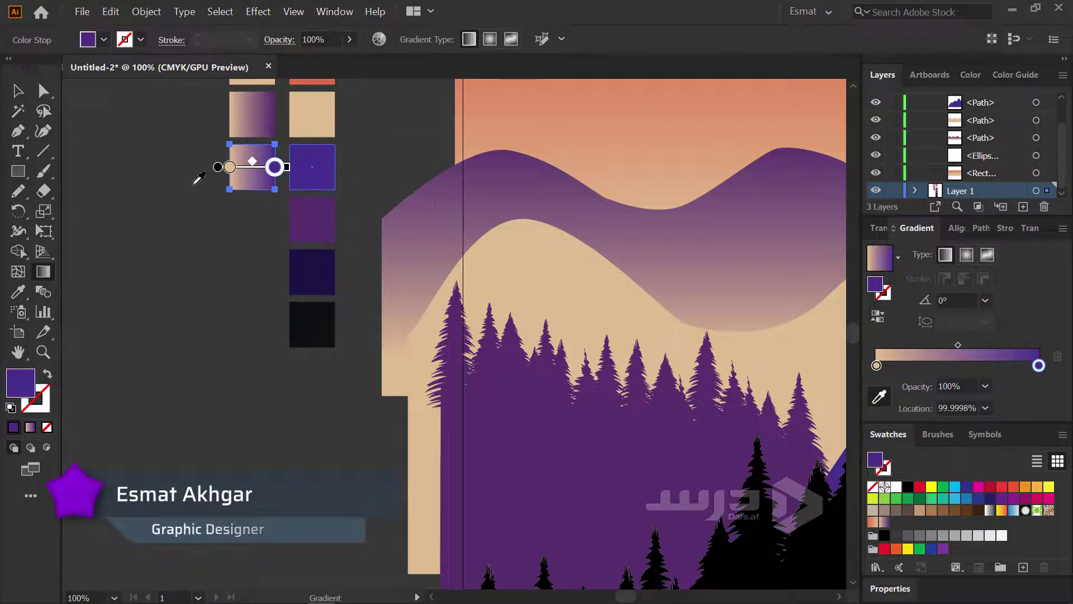
pyautogui.click(15, 91)
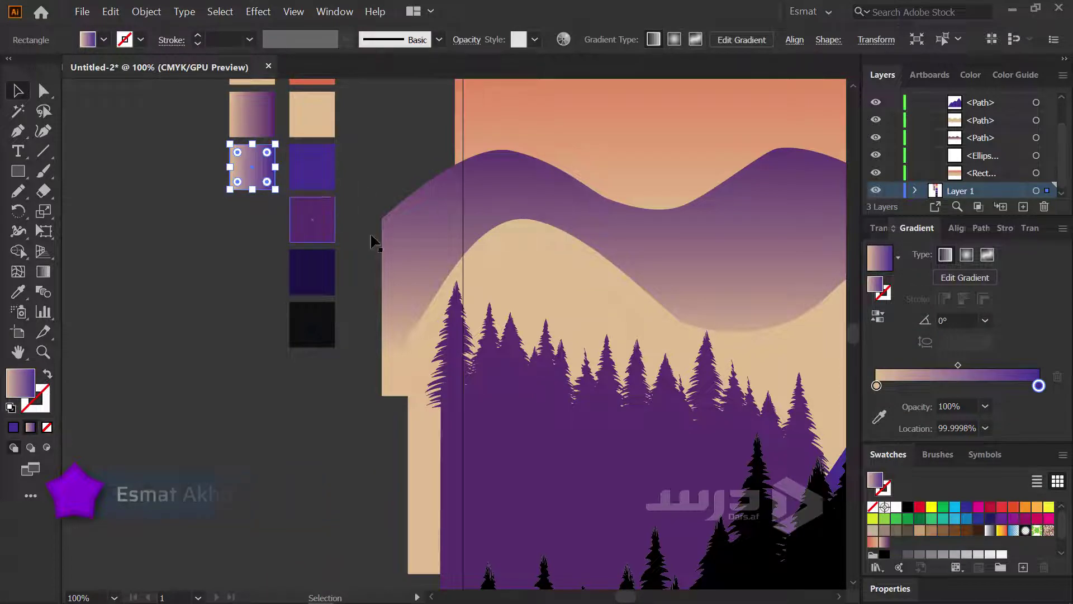
pyautogui.hotkey('ctrl', '-')
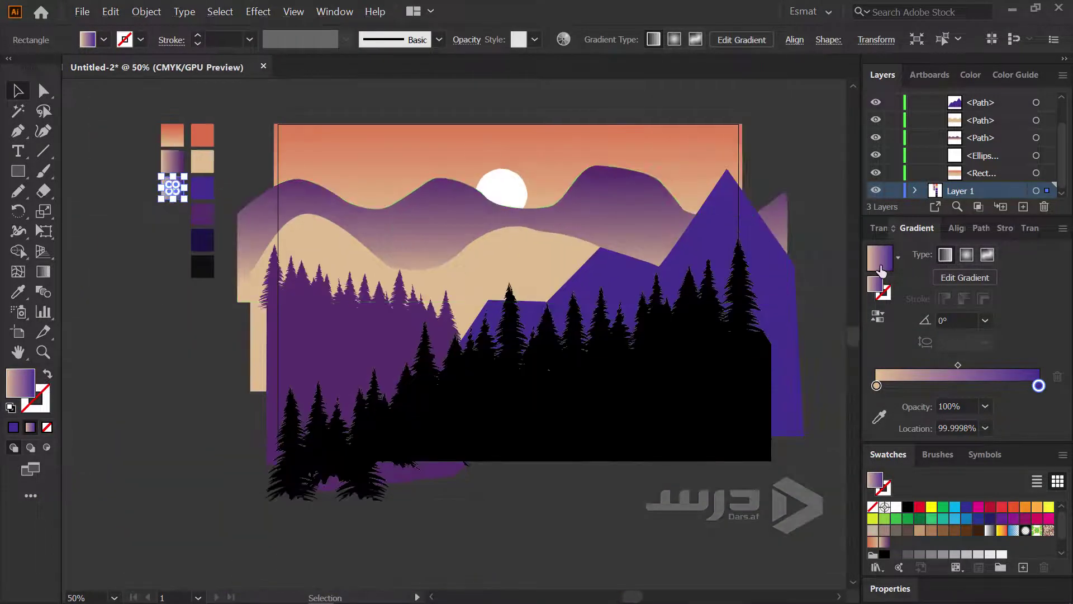
pyautogui.moveTo(882, 272)
pyautogui.mouseDown()
pyautogui.moveTo(928, 554)
pyautogui.moveTo(930, 542)
pyautogui.mouseUp()
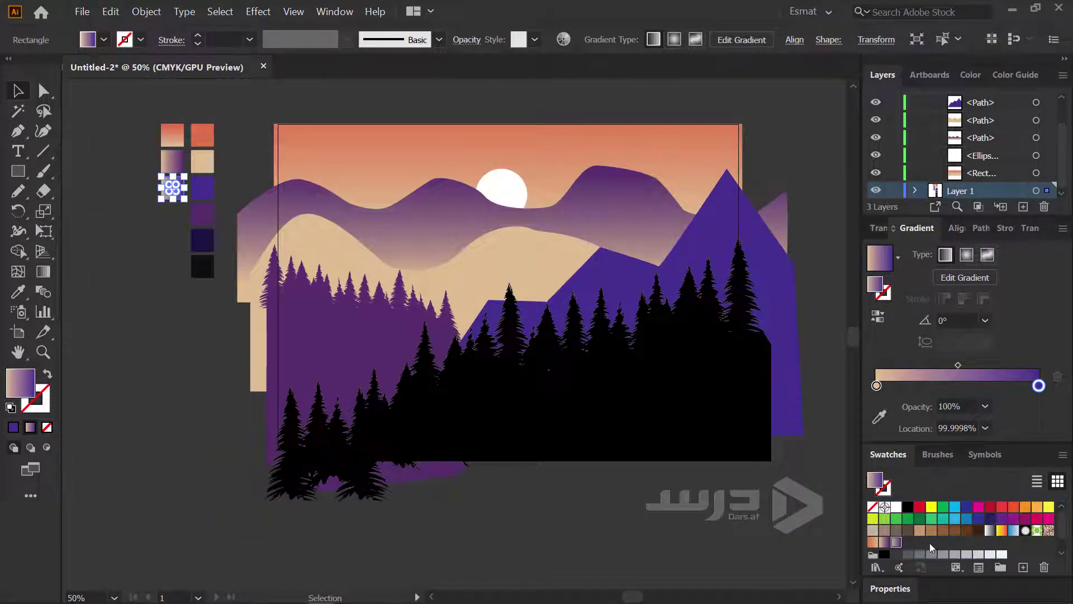
# Fill the beige hill with the peach-to-indigo swatch, vertical at 90° with indigo on top
pyautogui.click(523, 246)
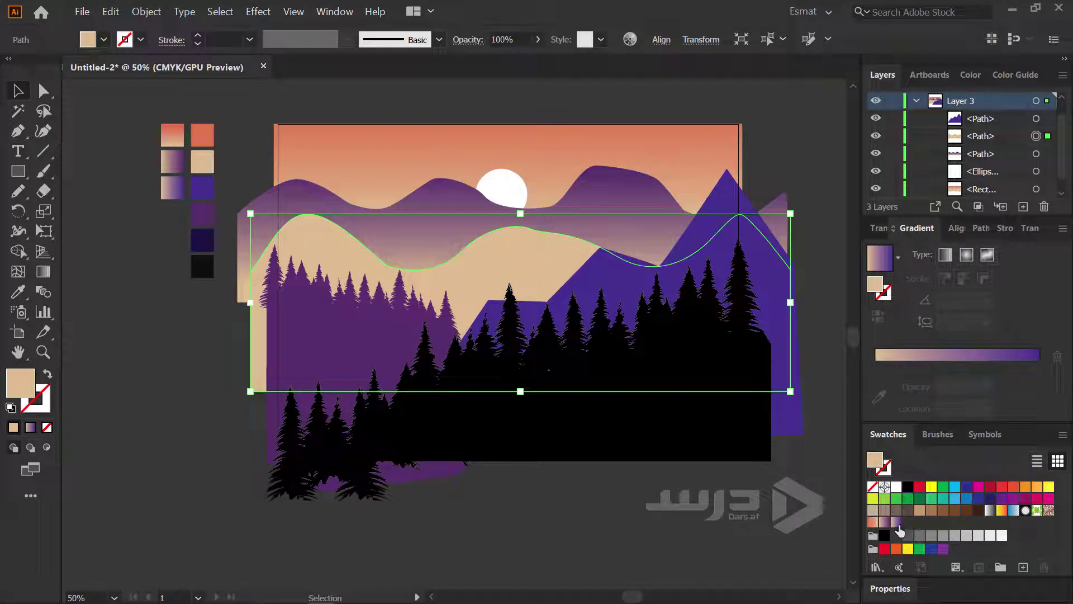
pyautogui.click(896, 522)
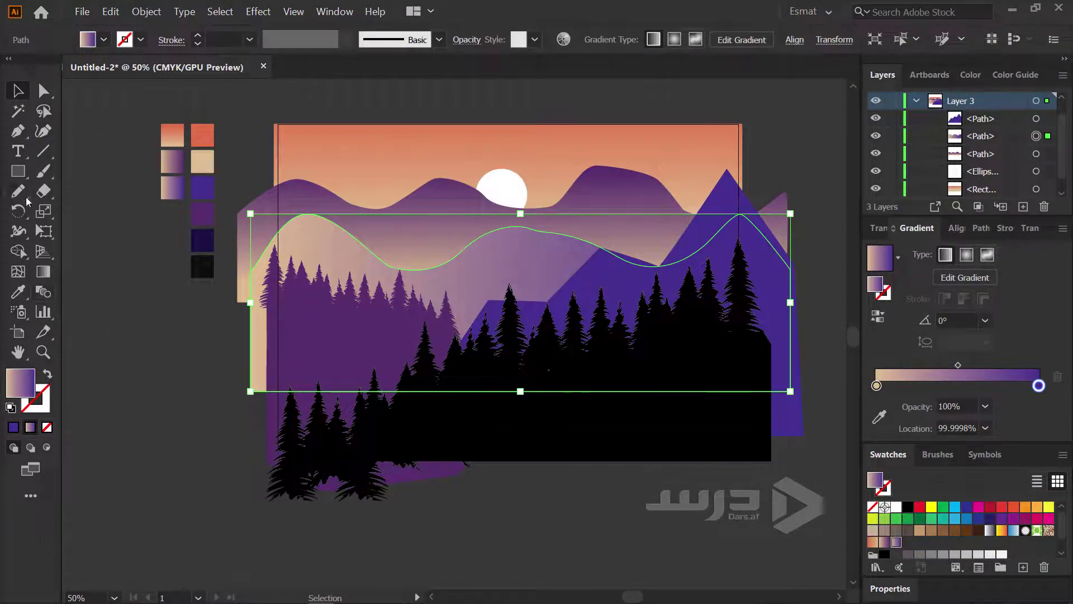
pyautogui.click(45, 272)
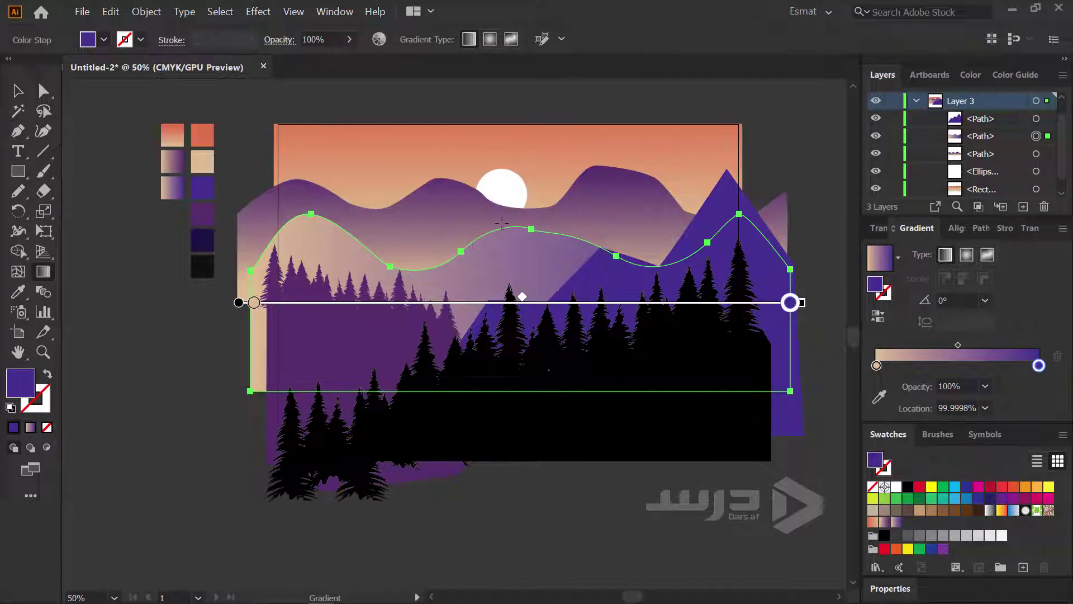
pyautogui.moveTo(509, 354)
pyautogui.mouseDown()
pyautogui.moveTo(511, 204)
pyautogui.moveTo(536, 197)
pyautogui.mouseUp()
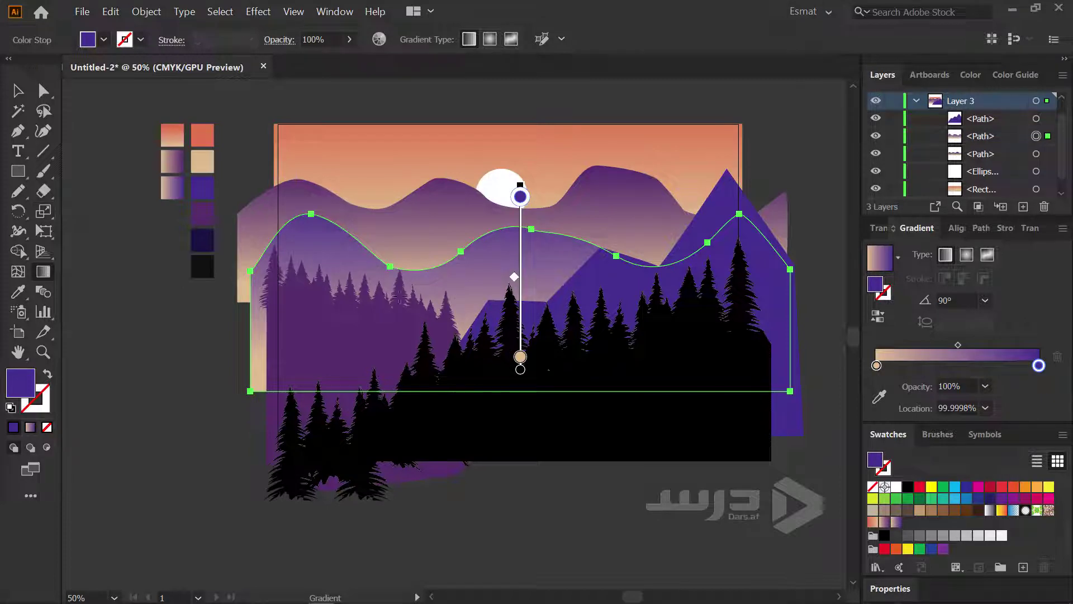
pyautogui.click(18, 90)
pyautogui.click(93, 282)
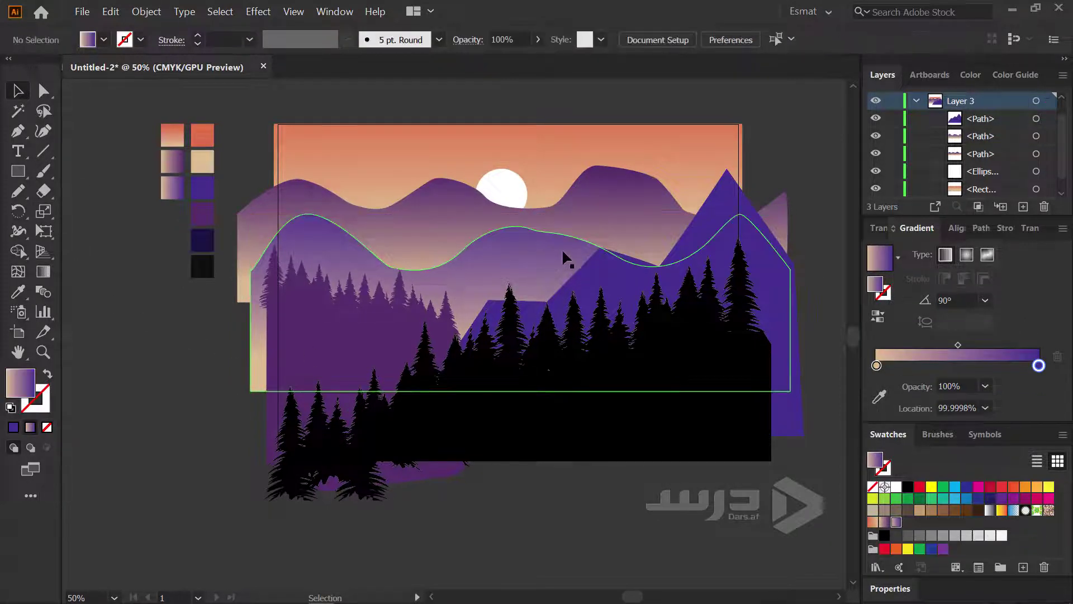
pyautogui.scroll(2, 536, 246)
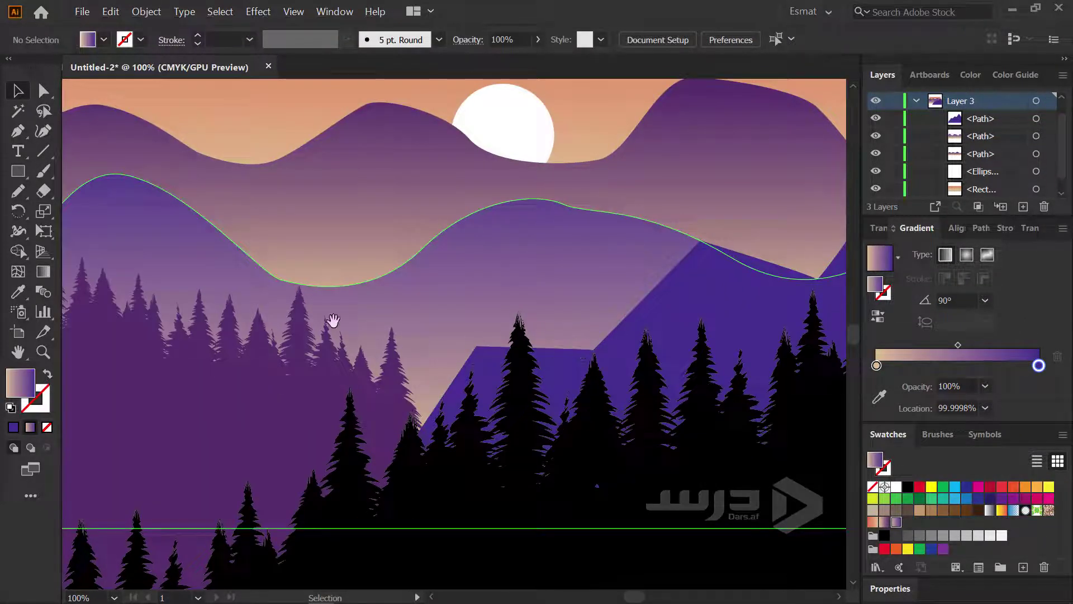
pyautogui.moveTo(283, 316)
pyautogui.mouseDown()
pyautogui.moveTo(484, 308)
pyautogui.moveTo(268, 348)
pyautogui.mouseUp()
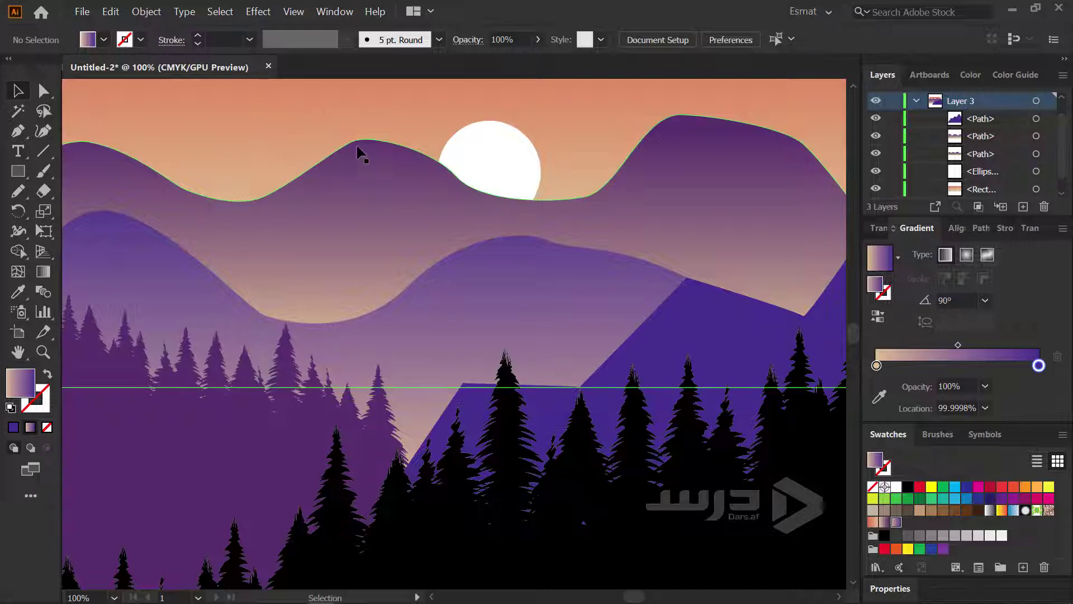
# Select the angular front mountain and fill it with the tan-to-purple gradient swatch
pyautogui.keyDown('alt'); pyautogui.scroll(-1, 560, 248); pyautogui.keyUp('alt')
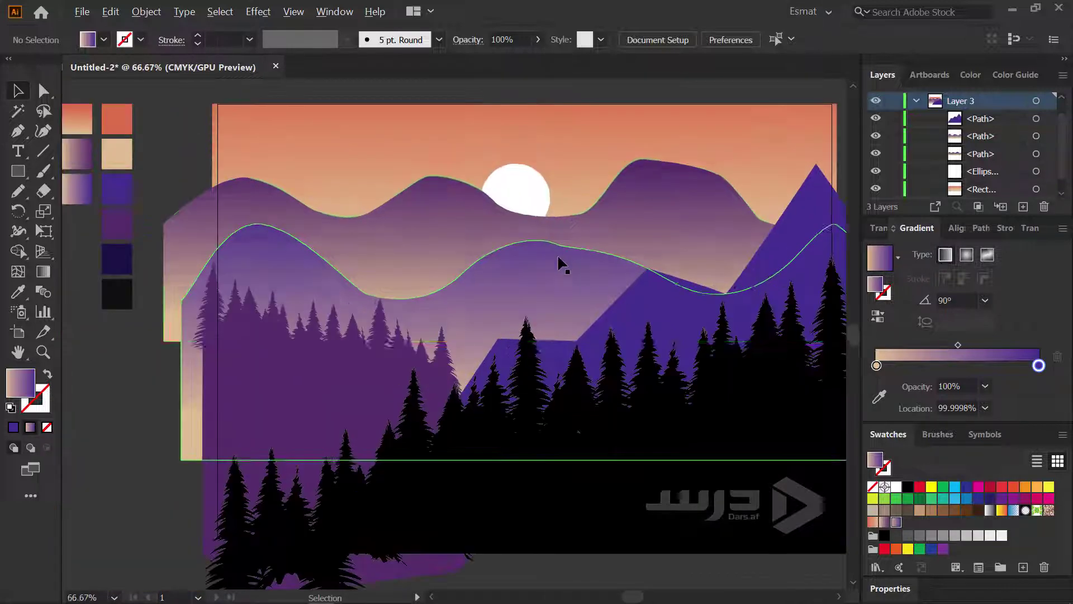
pyautogui.moveTo(588, 338); pyautogui.dragTo(493, 274)
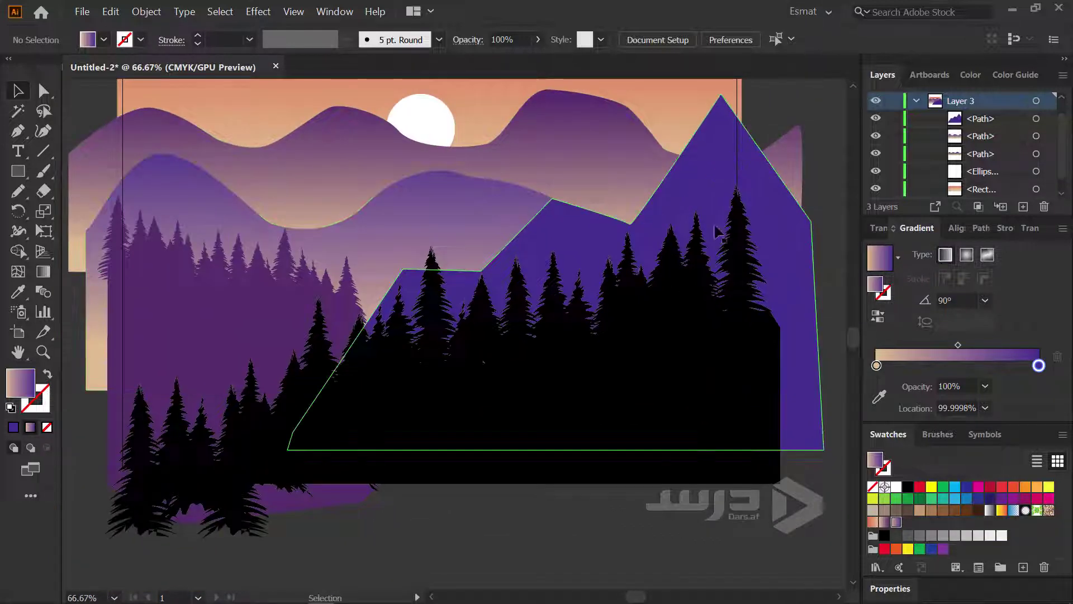
pyautogui.click(727, 180)
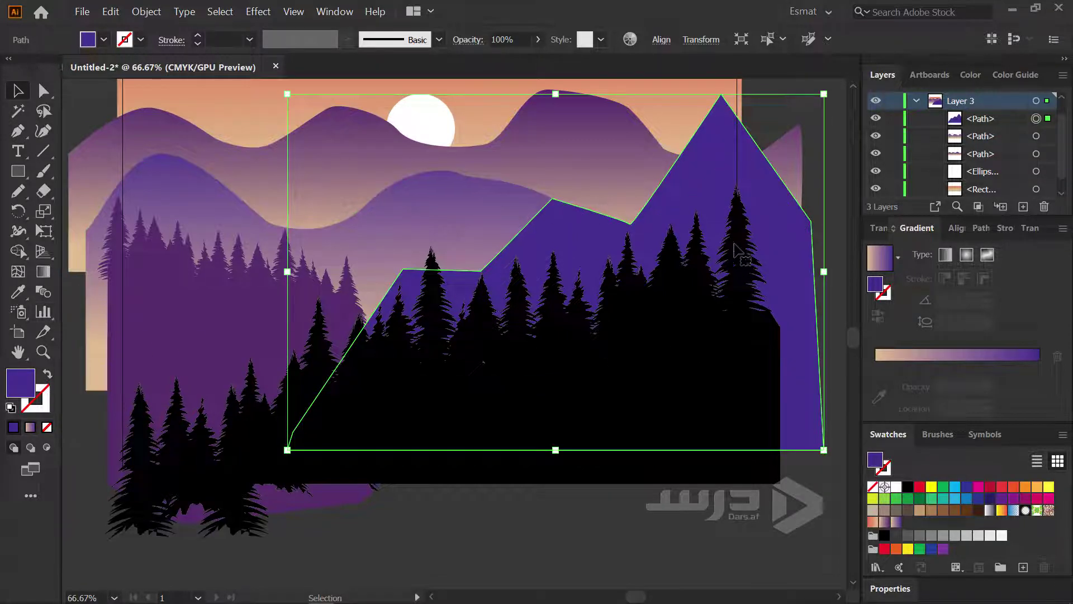
pyautogui.moveTo(338, 357); pyautogui.dragTo(723, 463)
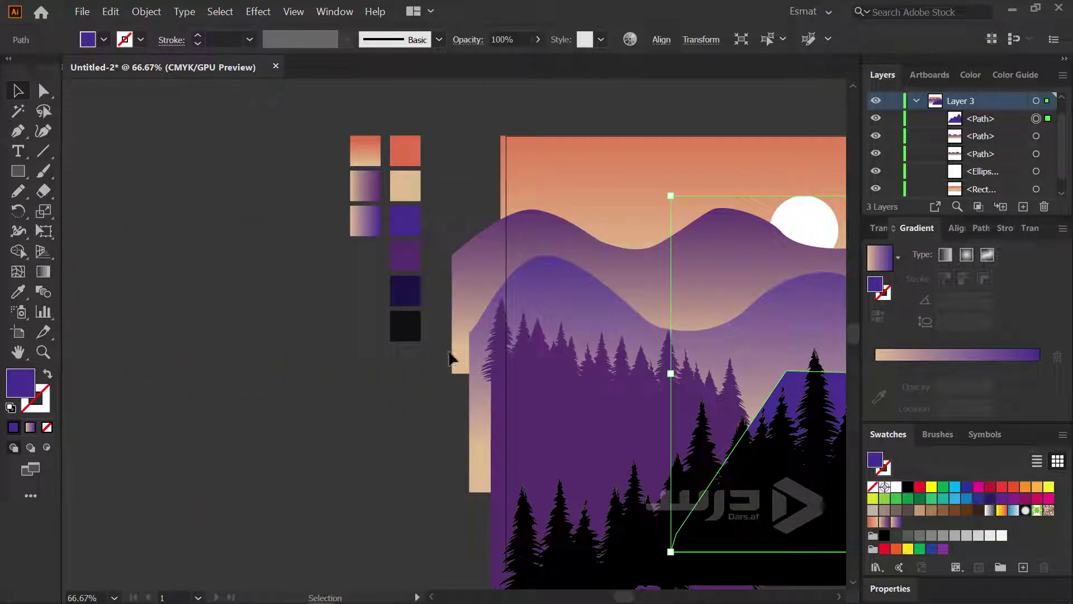
pyautogui.scroll(-3, 643, 187)
pyautogui.hscroll(10, 643, 187)
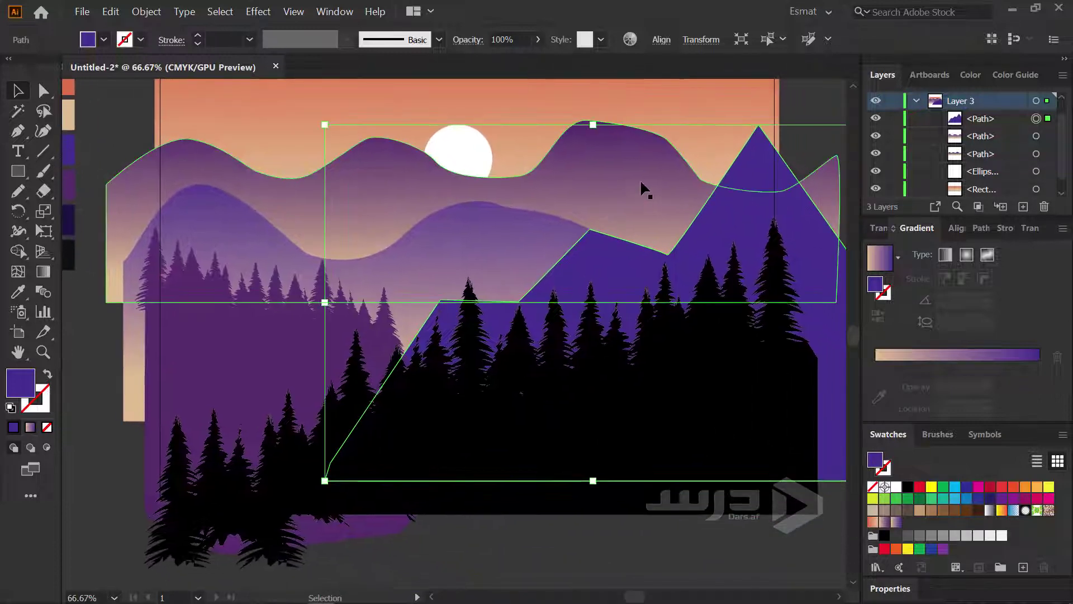
pyautogui.click(896, 525)
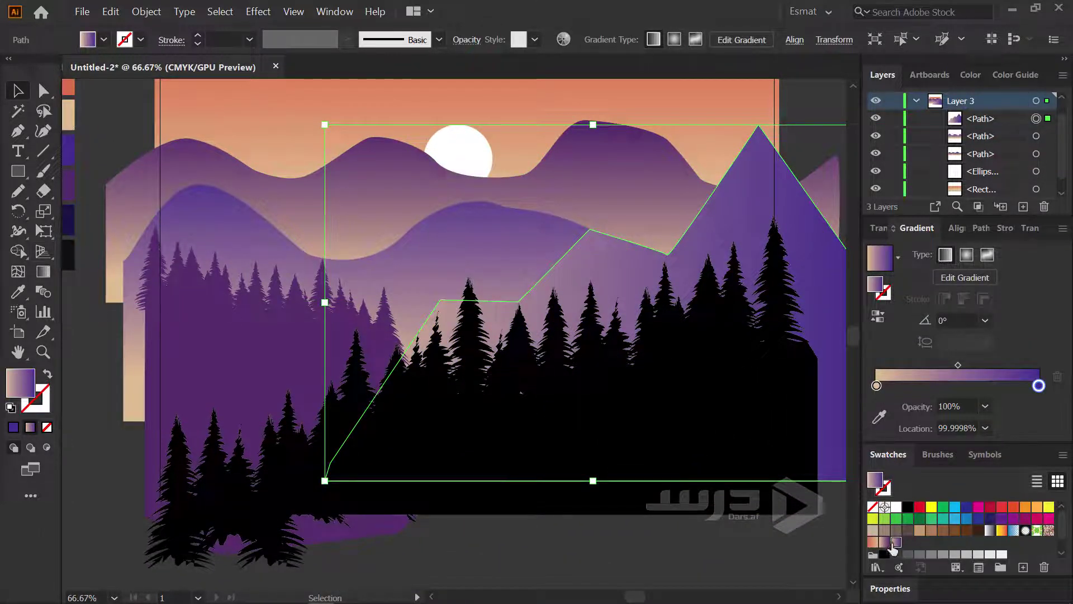
# Save the mountain's gradient as a swatch and redraw it vertically, tan base to purple peak
pyautogui.moveTo(893, 550); pyautogui.dragTo(890, 545)
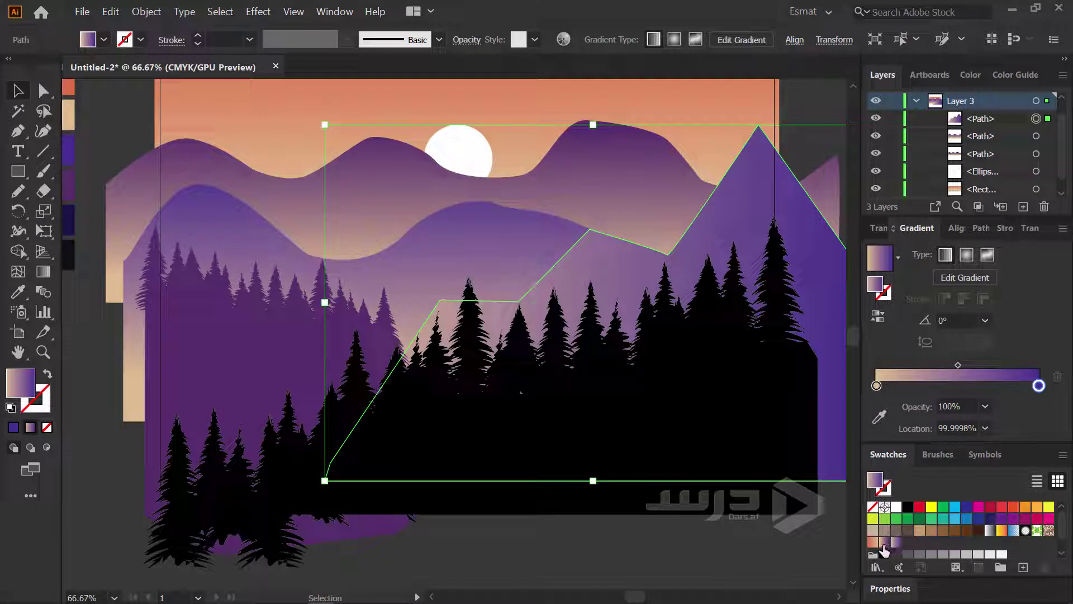
pyautogui.click(43, 271)
pyautogui.moveTo(739, 126); pyautogui.dragTo(731, 365)
pyautogui.moveTo(718, 427); pyautogui.dragTo(731, 93)
pyautogui.moveTo(726, 190); pyautogui.dragTo(603, 190)
pyautogui.press('v')
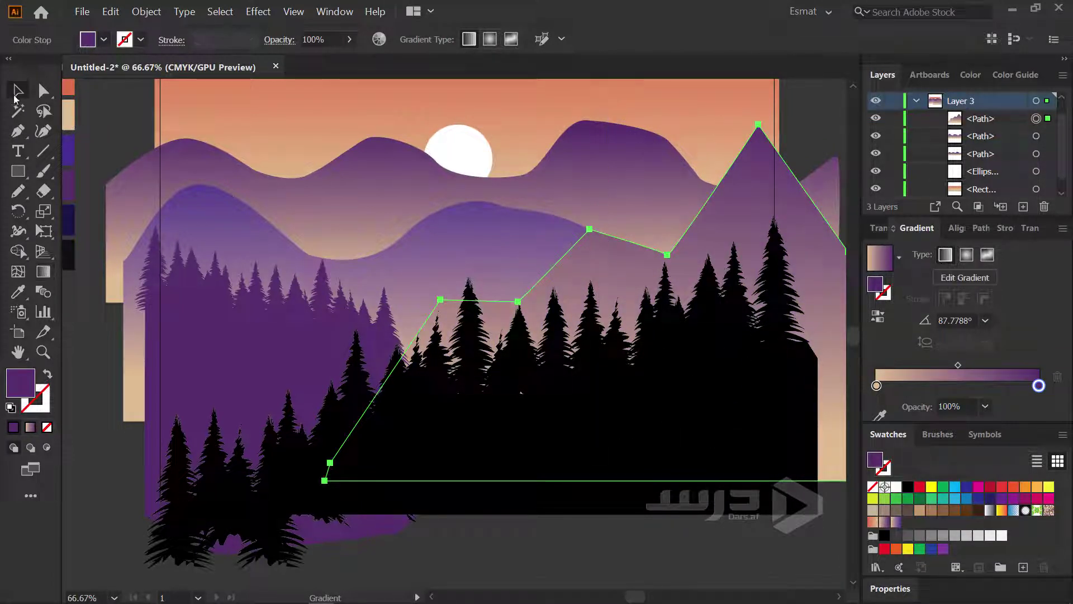
# Reapply the saved vertical gradient swatch to the angular mountain, then deselect and zoom out
pyautogui.click(235, 300)
pyautogui.click(118, 512)
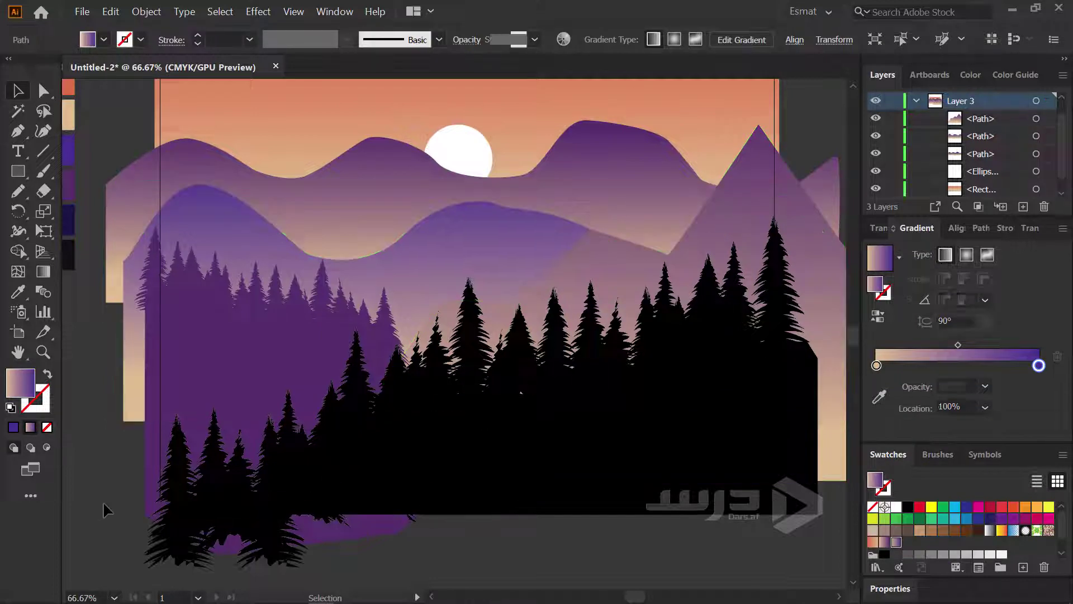
pyautogui.scroll(-1, 106, 508)
pyautogui.moveTo(163, 533); pyautogui.dragTo(361, 505)
pyautogui.scroll(1, 360, 505)
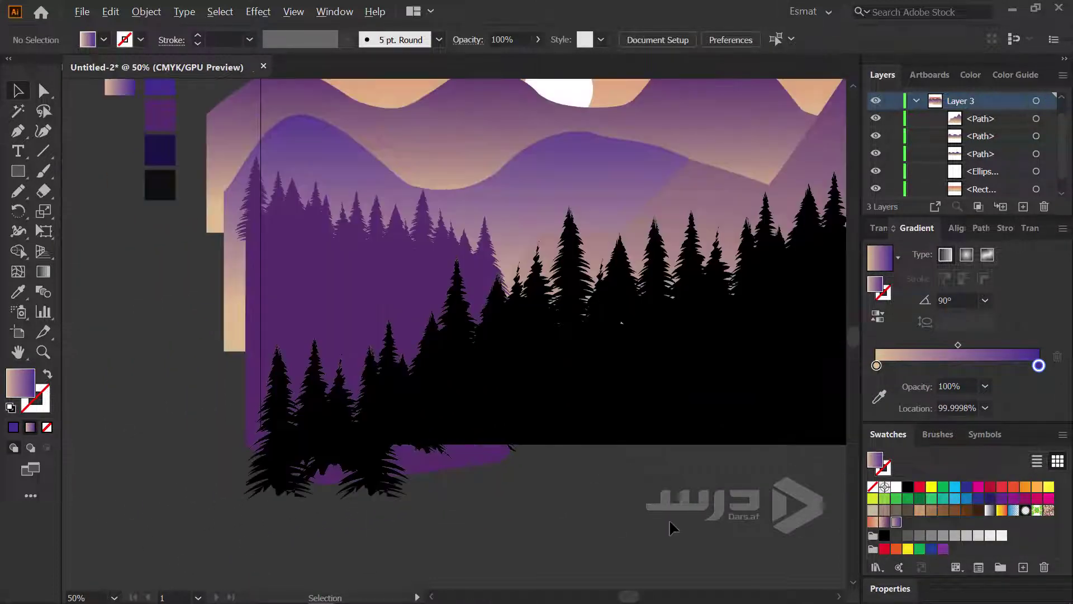
pyautogui.moveTo(747, 230); pyautogui.dragTo(657, 370)
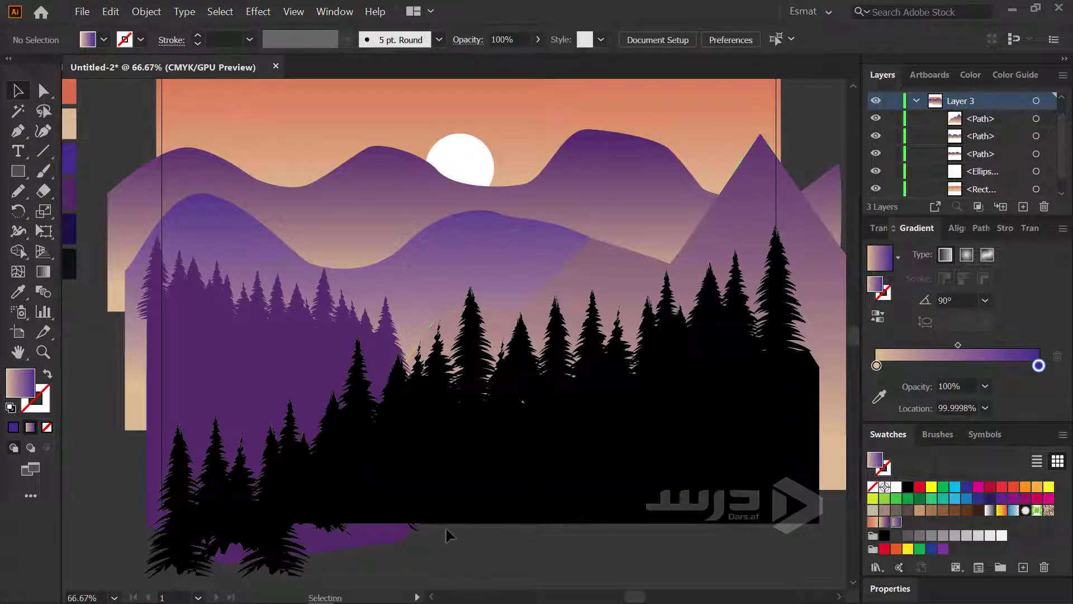
pyautogui.moveTo(445, 527)
pyautogui.mouseDown()
pyautogui.moveTo(456, 490)
pyautogui.moveTo(451, 498)
pyautogui.mouseUp()
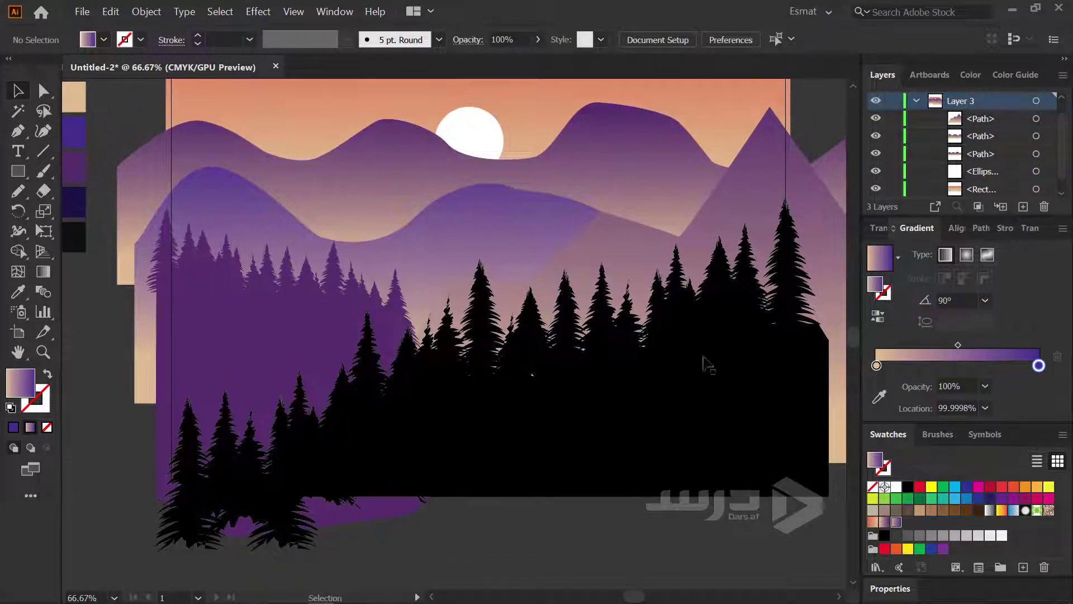
pyautogui.click(734, 182)
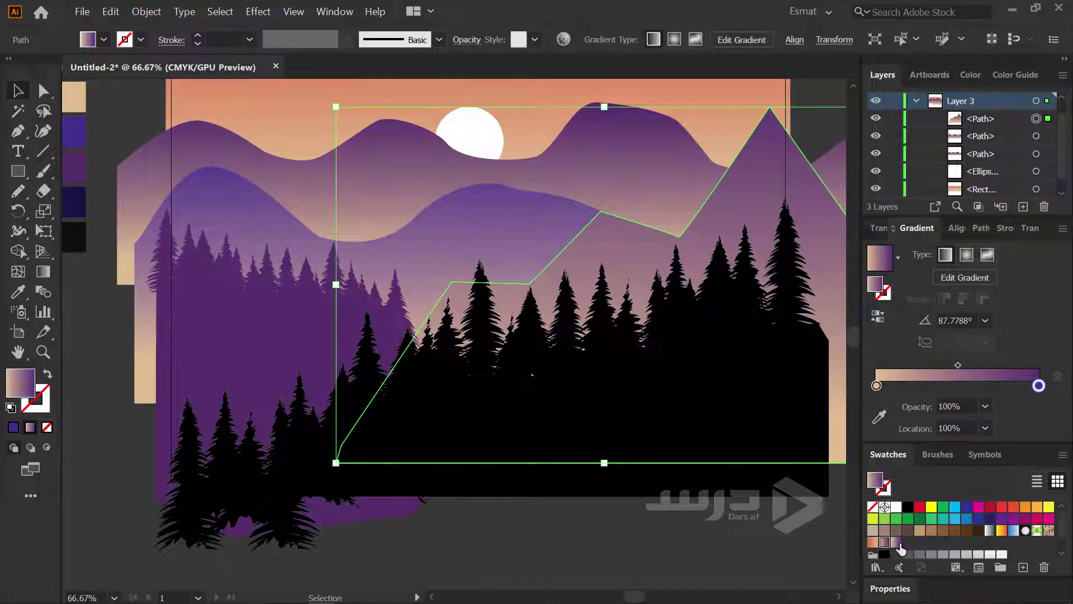
pyautogui.click(897, 542)
pyautogui.hotkey('ctrl', '-')
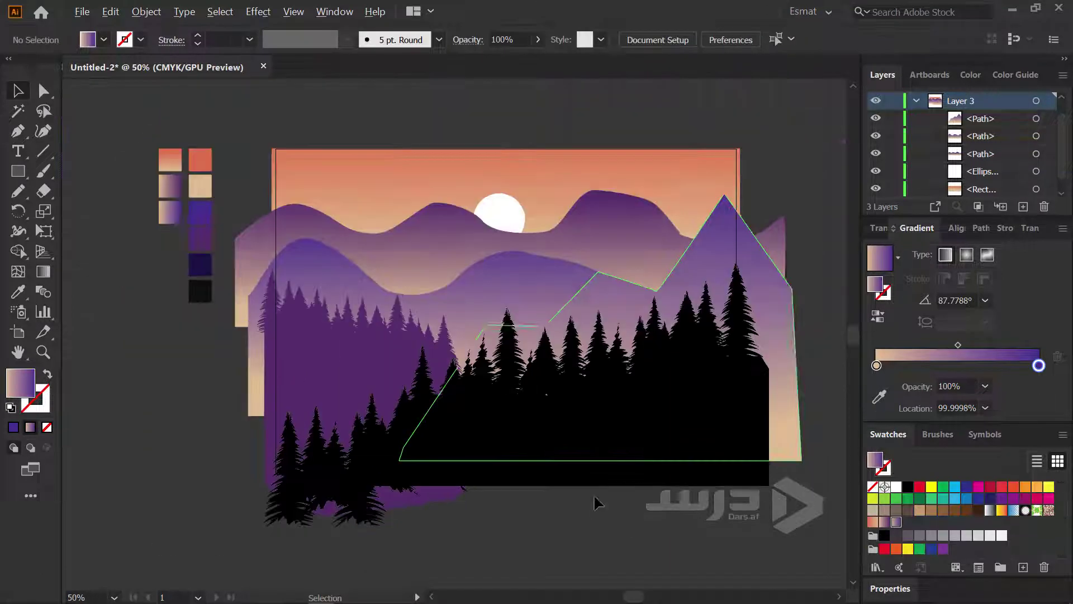
pyautogui.click(541, 535)
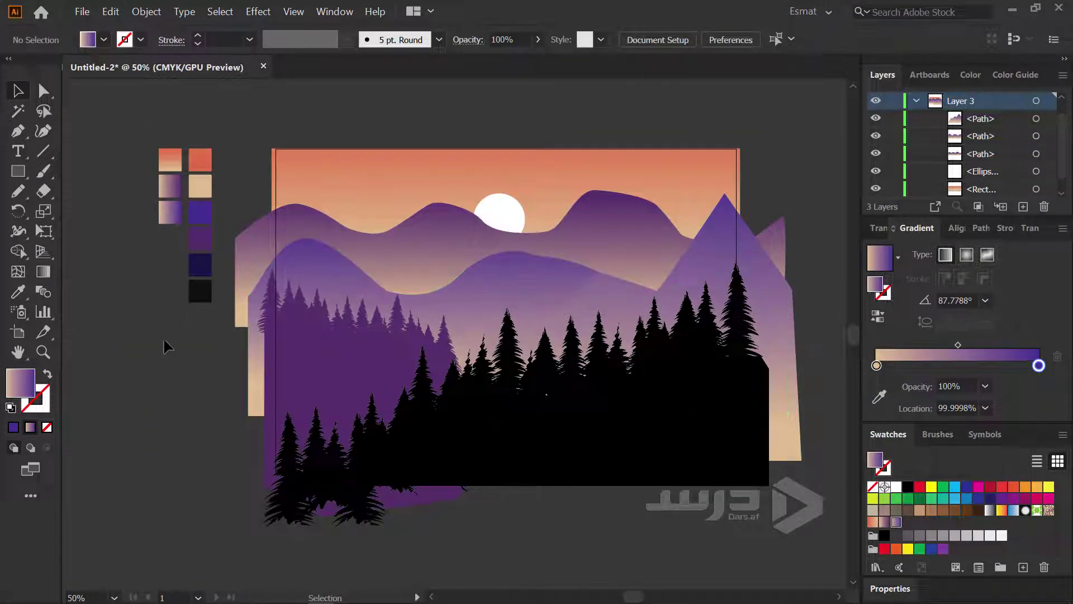
pyautogui.scroll(1, 150, 297)
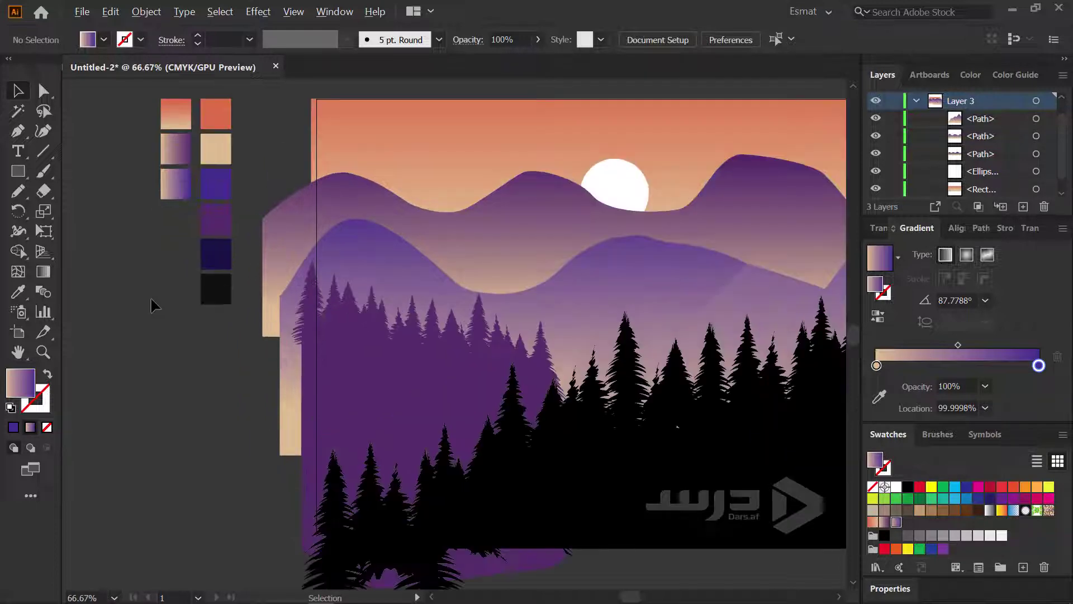
pyautogui.scroll(1, 153, 294)
# Copy the dark navy square to its left and fill the copy with the gradient
pyautogui.click(251, 248)
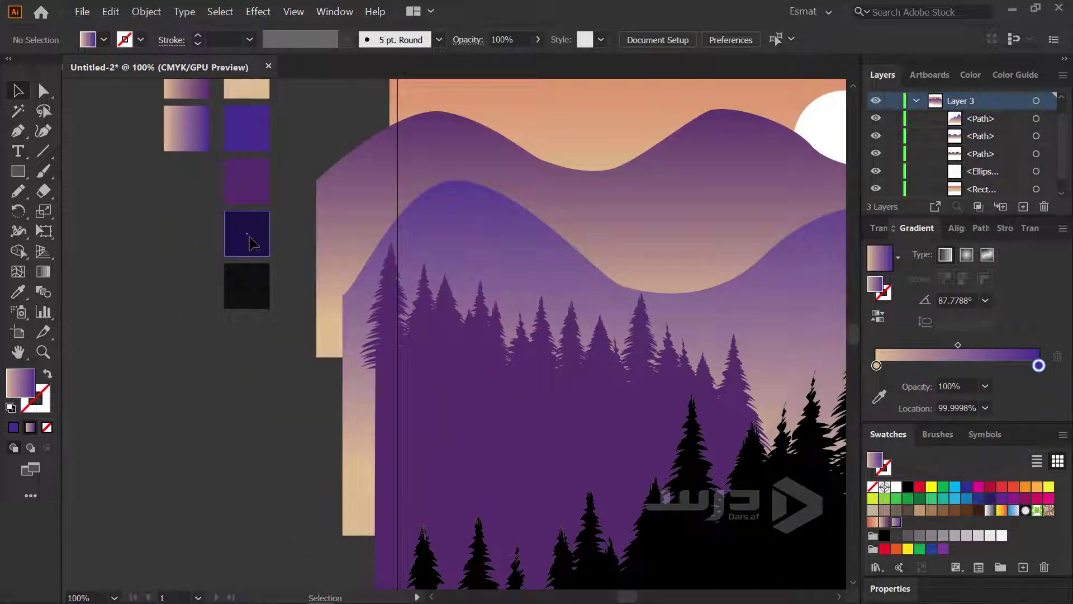
pyautogui.moveTo(253, 248); pyautogui.dragTo(259, 248)
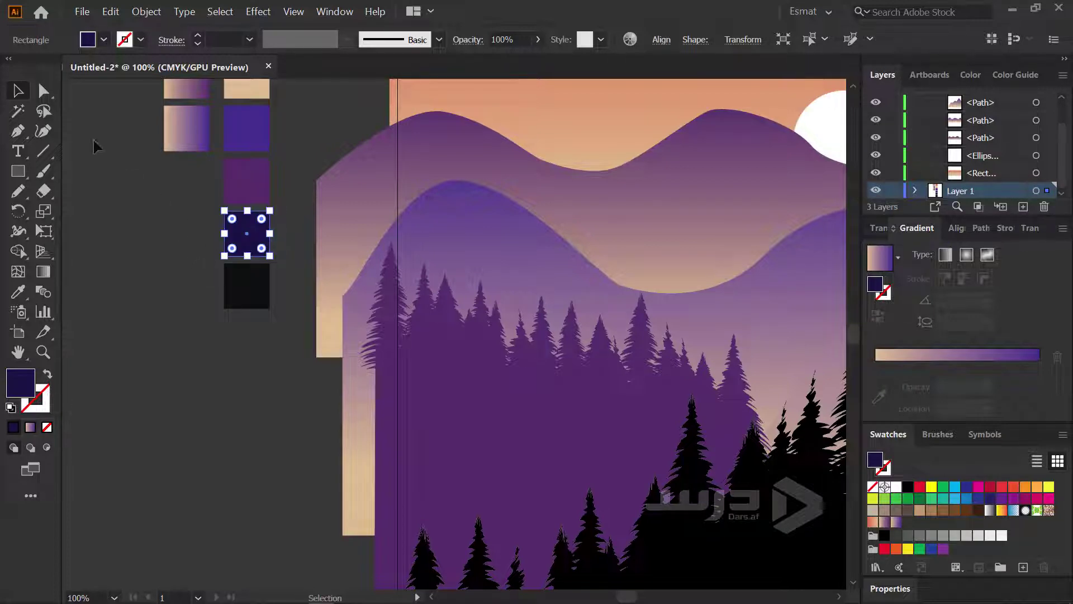
pyautogui.scroll(2, 263, 246)
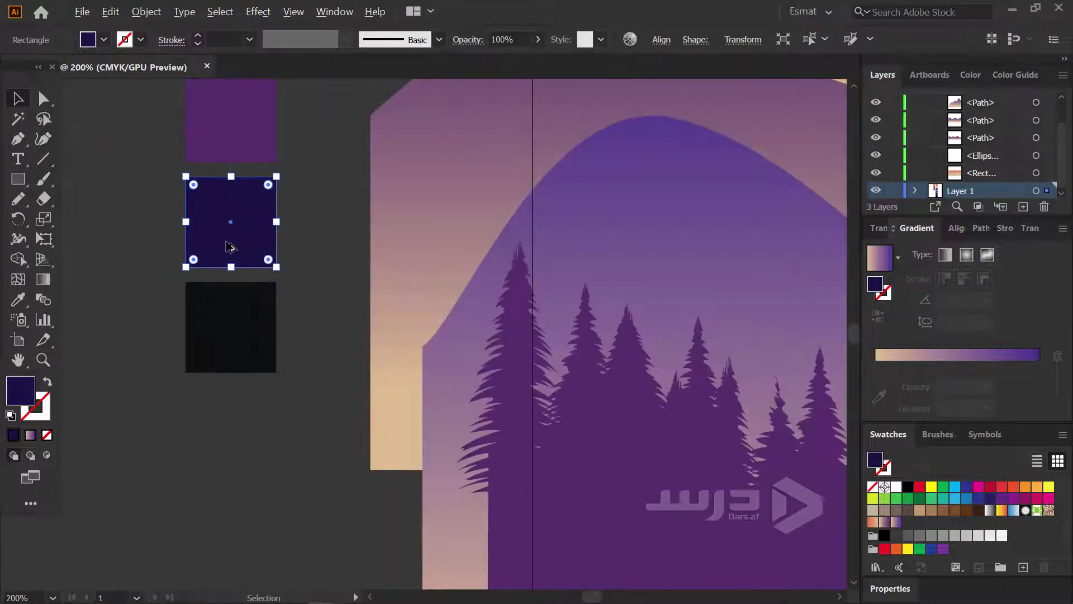
pyautogui.moveTo(253, 246)
pyautogui.mouseDown()
pyautogui.moveTo(136, 246)
pyautogui.moveTo(144, 239)
pyautogui.mouseUp()
pyautogui.hscroll(-5, 336, 364)
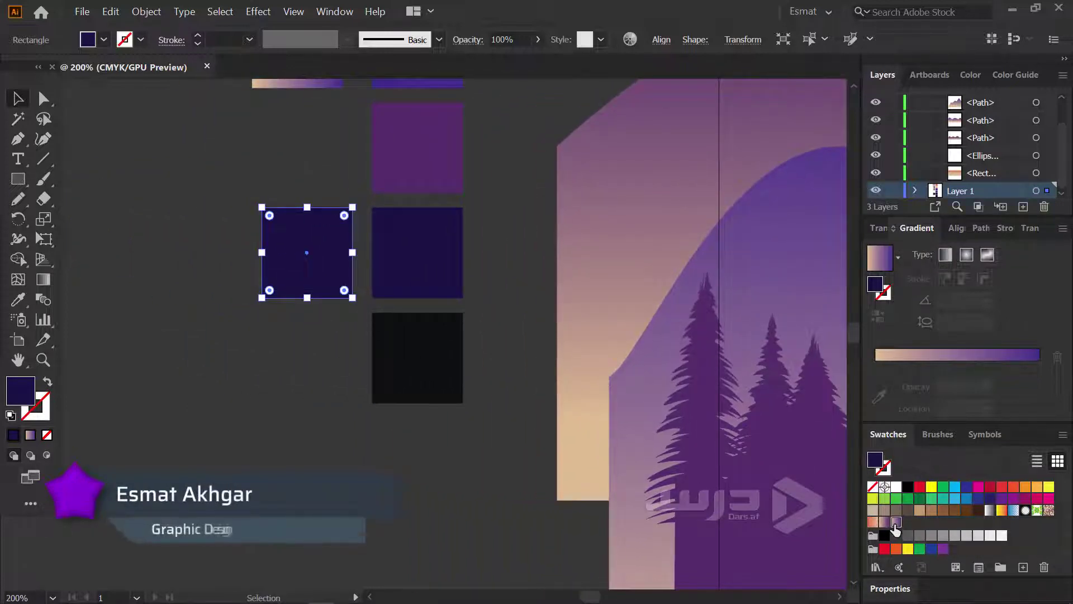
pyautogui.click(897, 355)
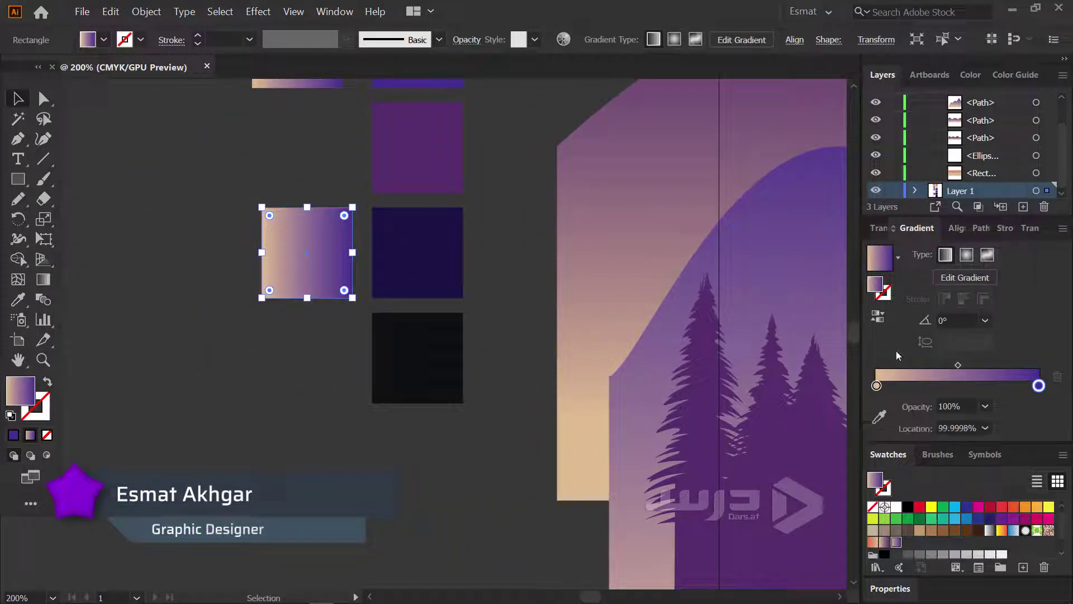
# Set the gradient's right stop to dark navy sampled from the navy square
pyautogui.click(1038, 387)
pyautogui.doubleClick(1039, 386)
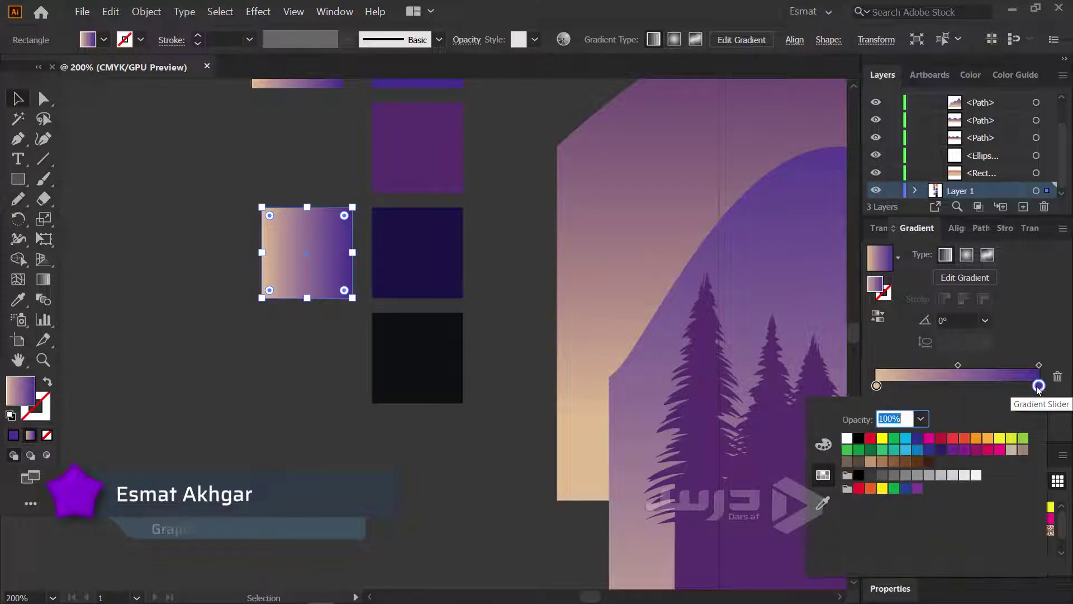
pyautogui.click(822, 503)
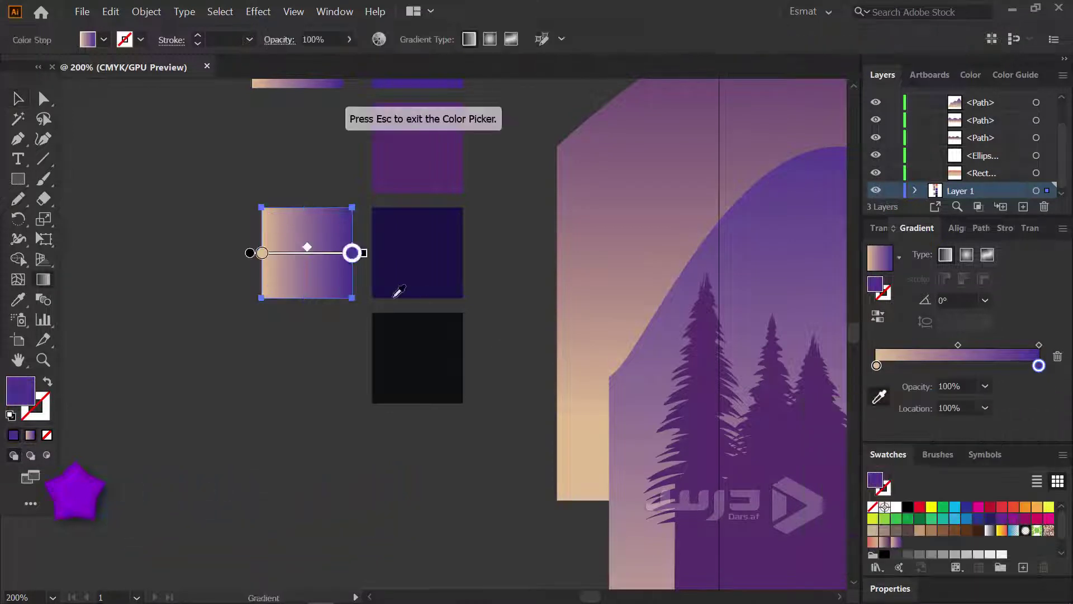
pyautogui.click(415, 251)
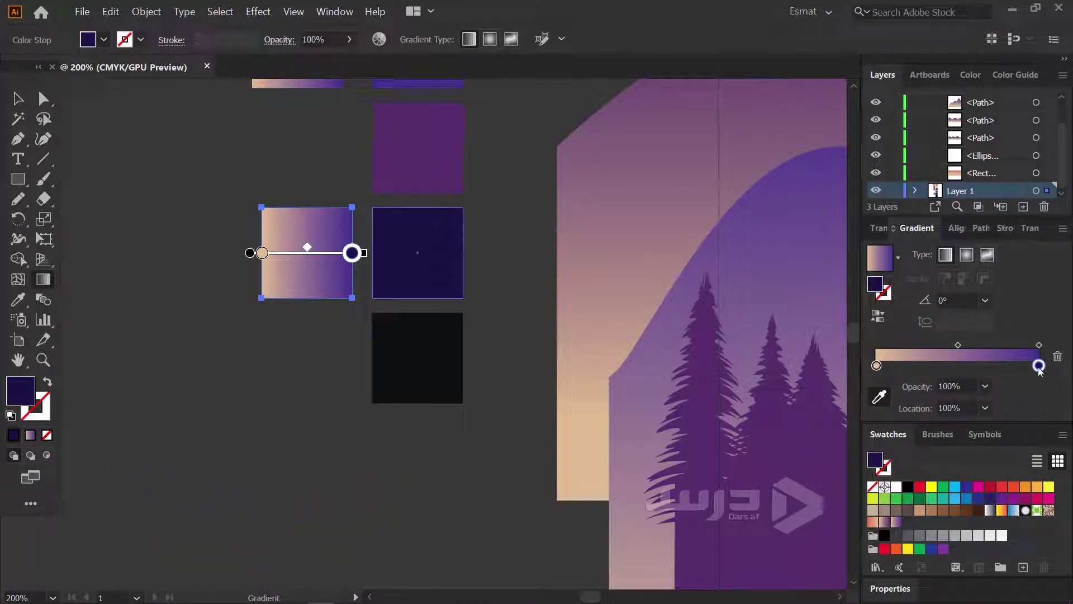
pyautogui.moveTo(1038, 366)
pyautogui.mouseDown()
pyautogui.moveTo(1016, 366)
pyautogui.moveTo(1025, 387)
pyautogui.moveTo(1039, 367)
pyautogui.mouseUp()
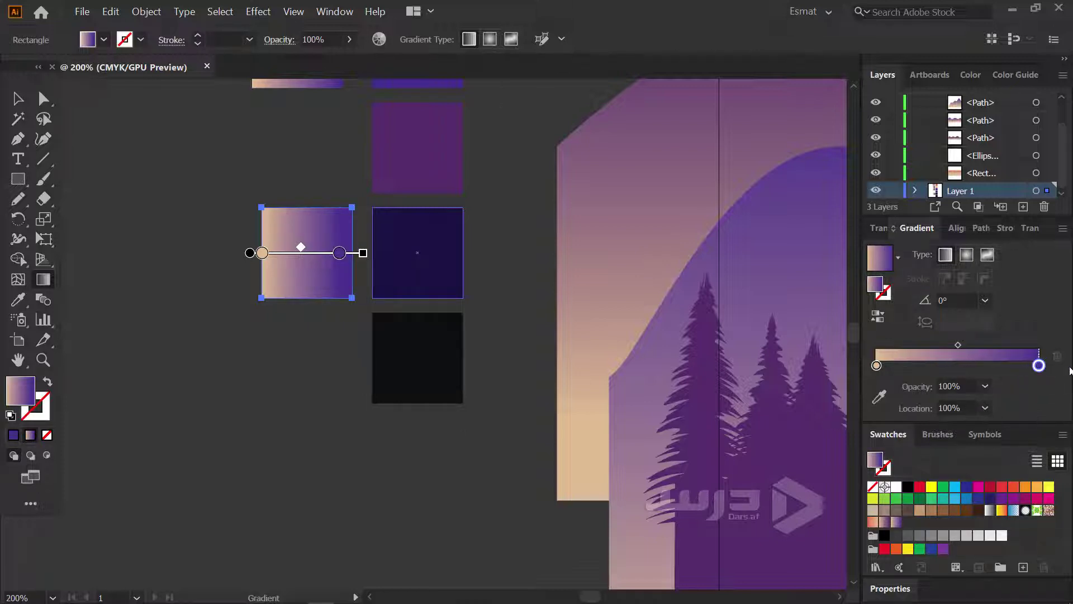
pyautogui.scroll(2, 391, 360)
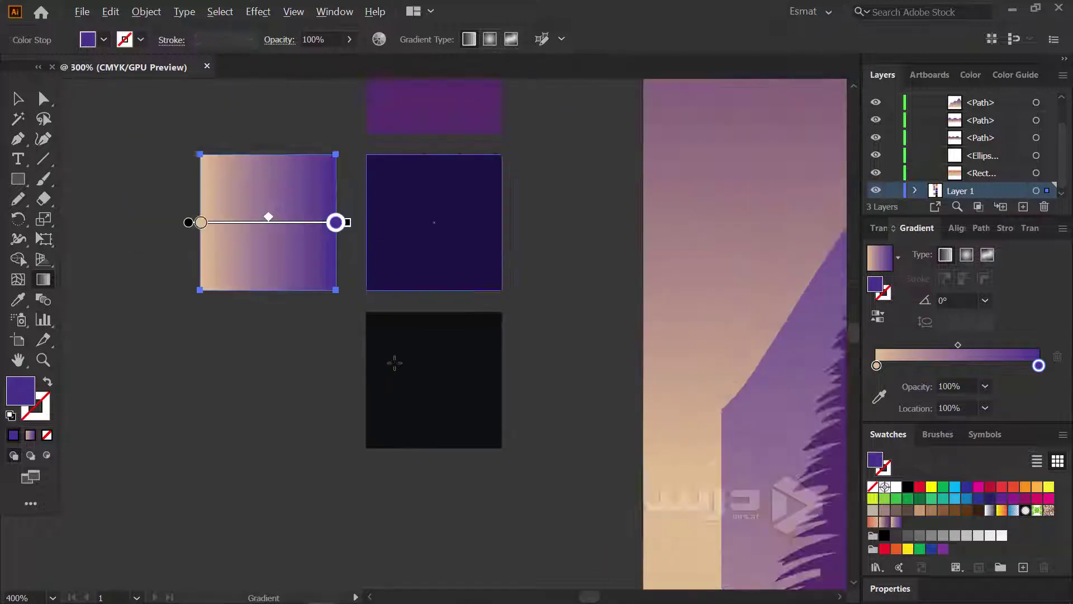
pyautogui.scroll(-3, 396, 363)
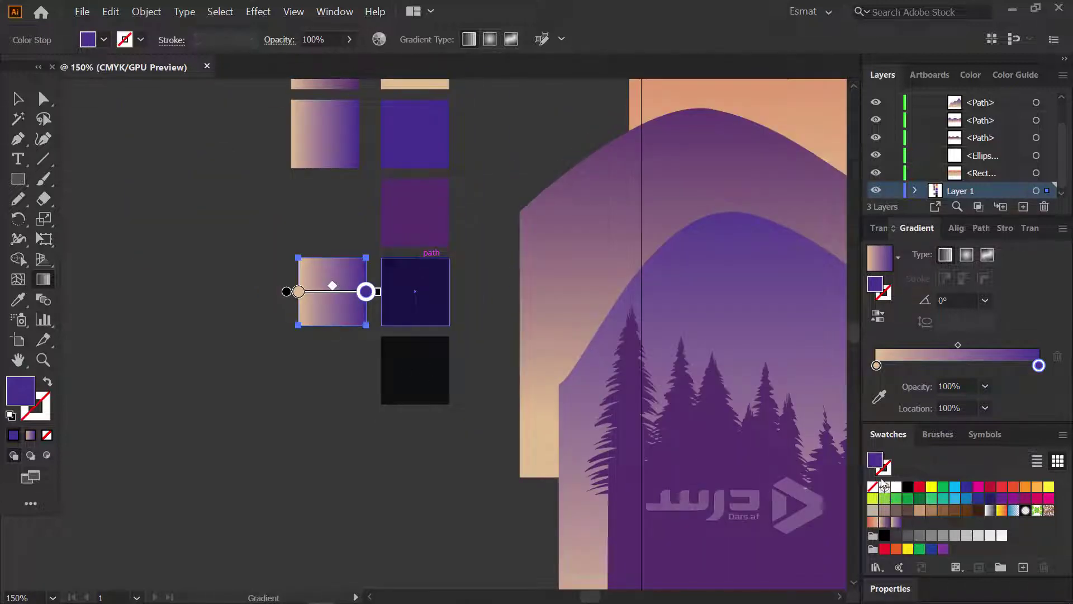
pyautogui.click(1040, 366)
pyautogui.doubleClick(1040, 366)
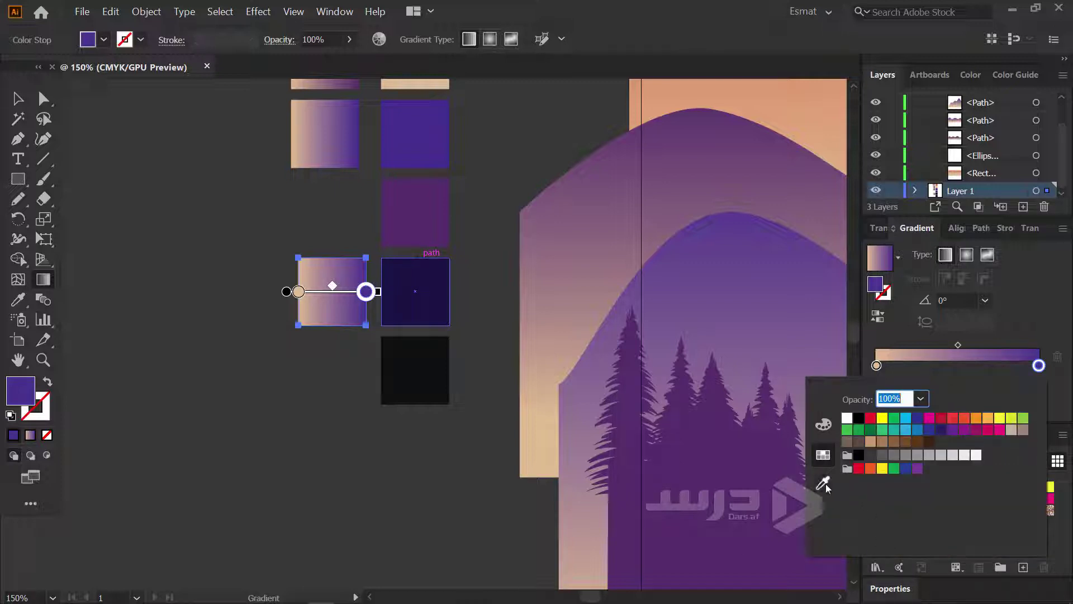
pyautogui.click(825, 485)
pyautogui.click(423, 300)
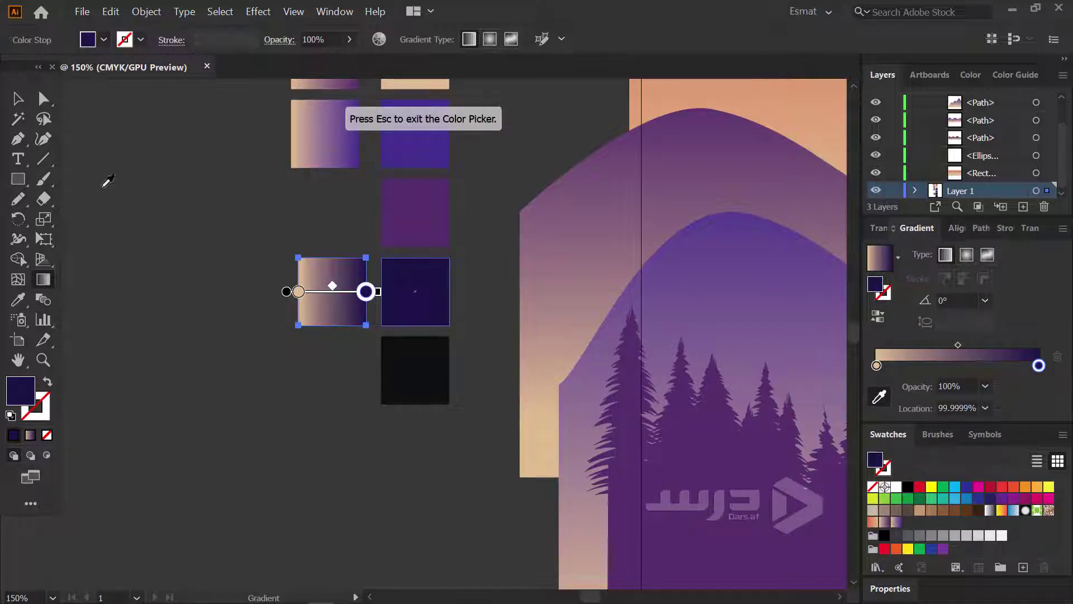
# Save the tan-to-navy gradient as a new swatch in the Swatches panel
pyautogui.click(18, 100)
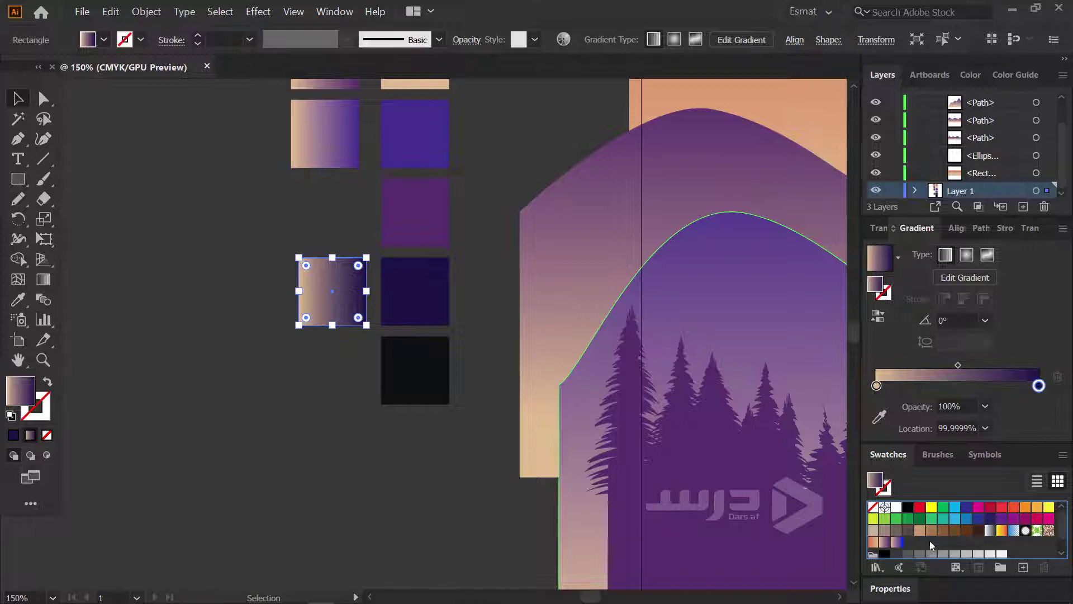
pyautogui.moveTo(942, 442); pyautogui.dragTo(931, 541)
pyautogui.moveTo(811, 402); pyautogui.dragTo(391, 330)
pyautogui.hotkey('ctrl', '-')
pyautogui.hotkey('ctrl', '-')
pyautogui.hotkey('ctrl', '-')
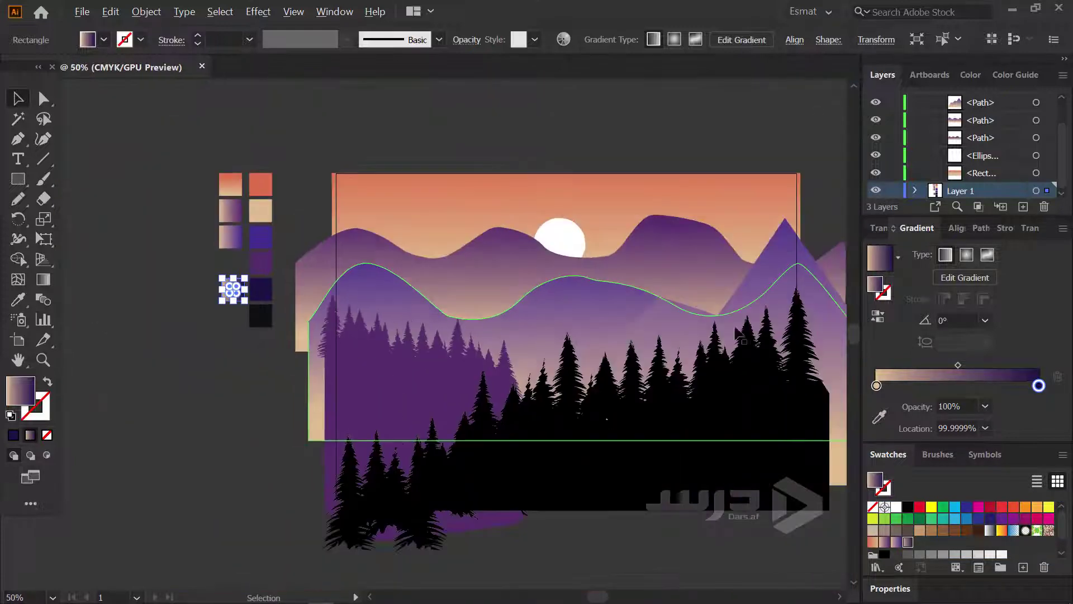
# Apply the purple gradient swatch to the curved right peak, then deselect and review the mountains
pyautogui.click(805, 257)
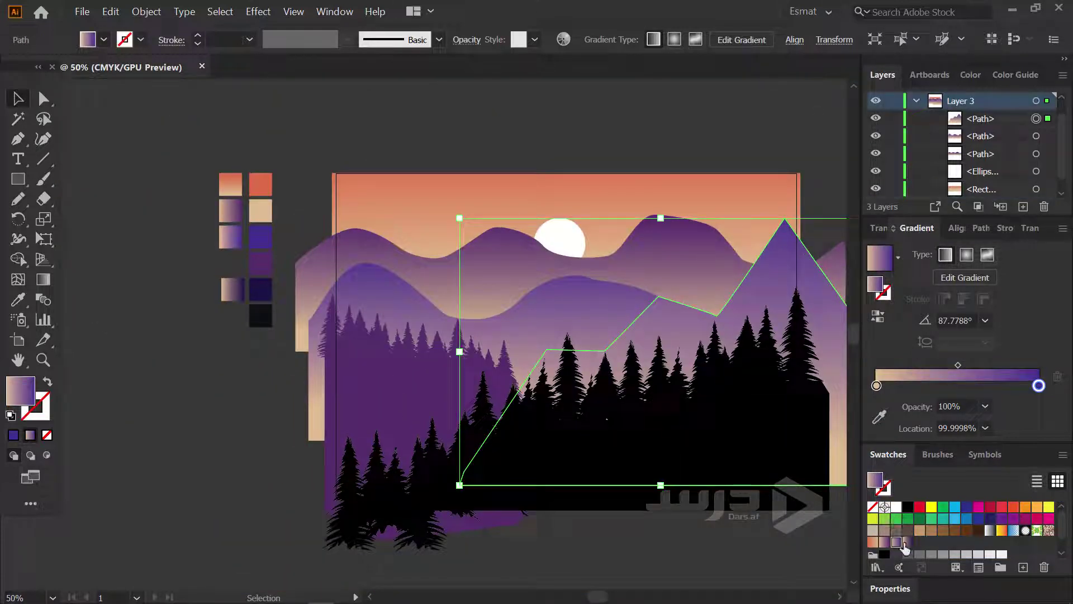
pyautogui.click(906, 545)
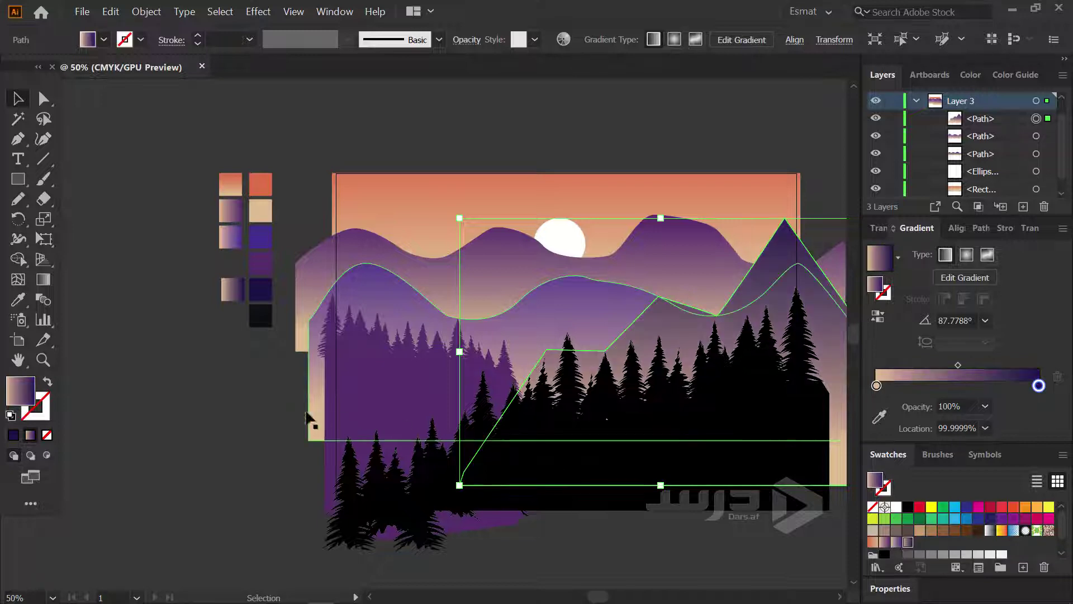
pyautogui.click(223, 395)
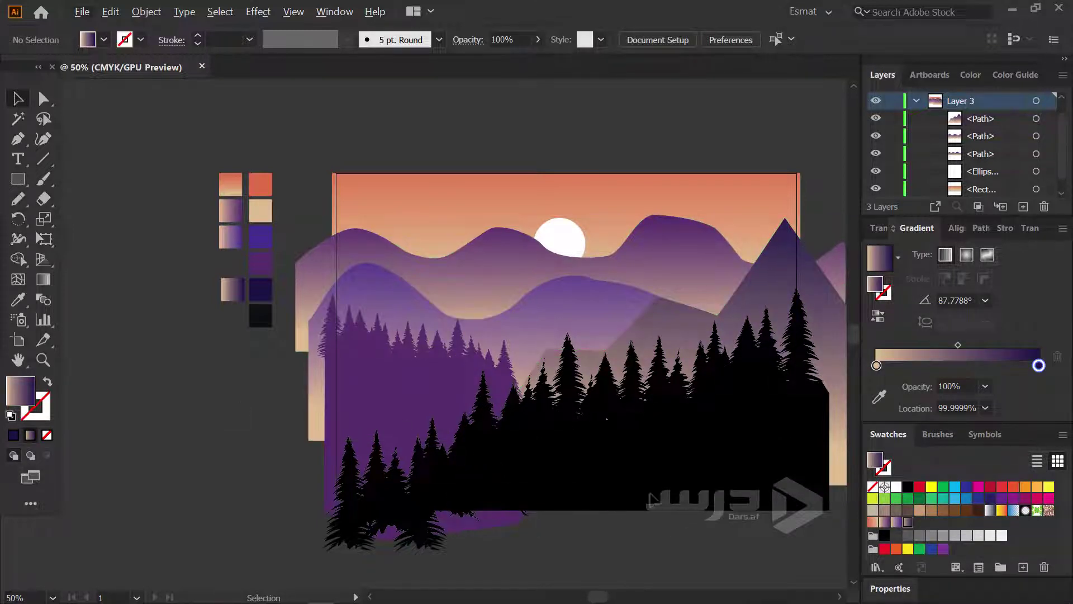
pyautogui.click(358, 401)
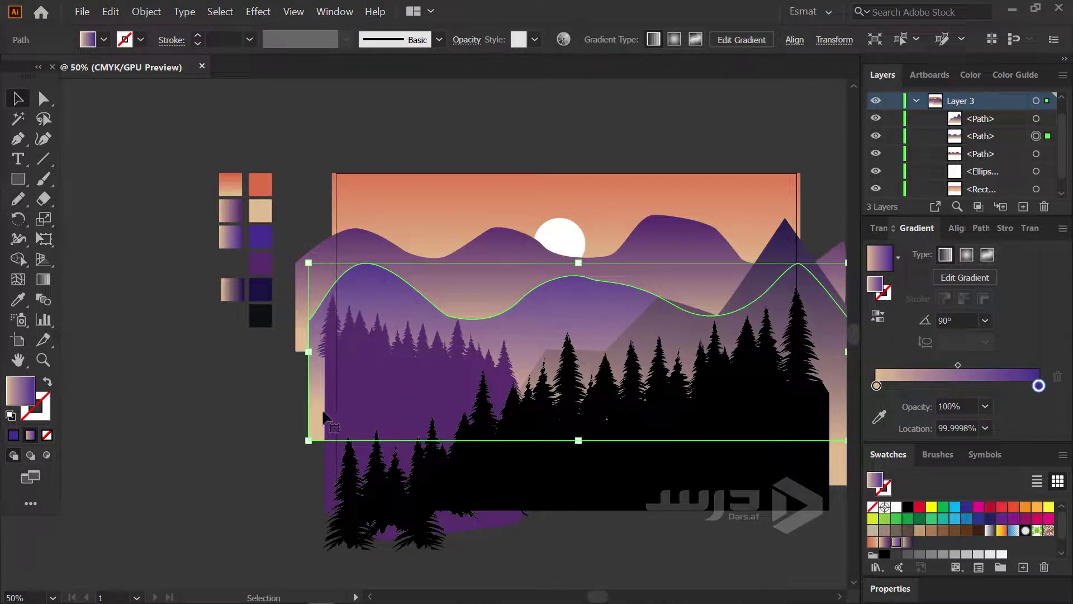
pyautogui.moveTo(420, 427); pyautogui.dragTo(468, 352)
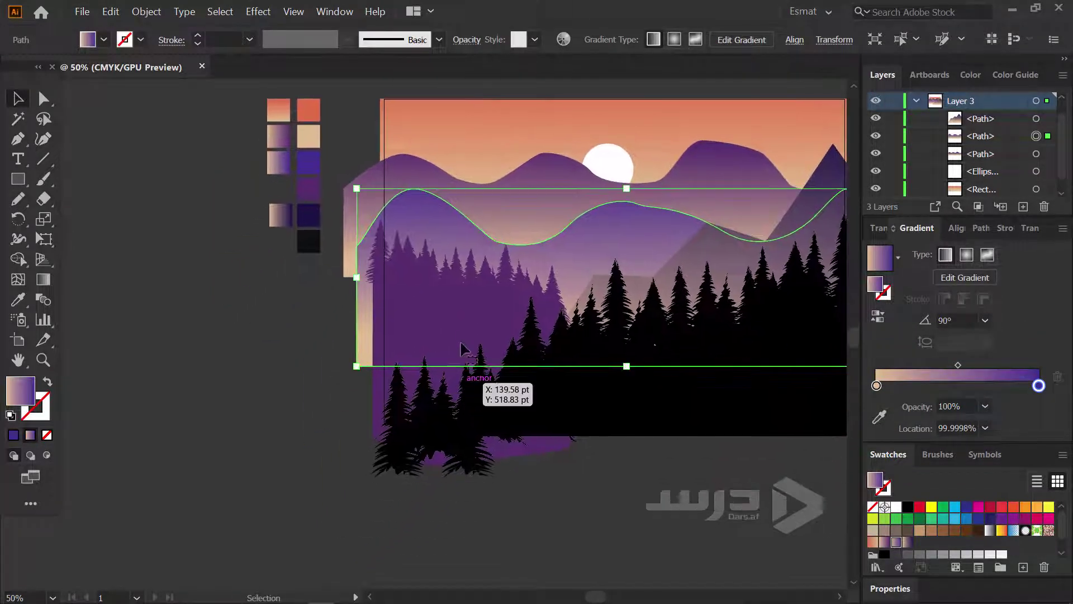
pyautogui.click(683, 427)
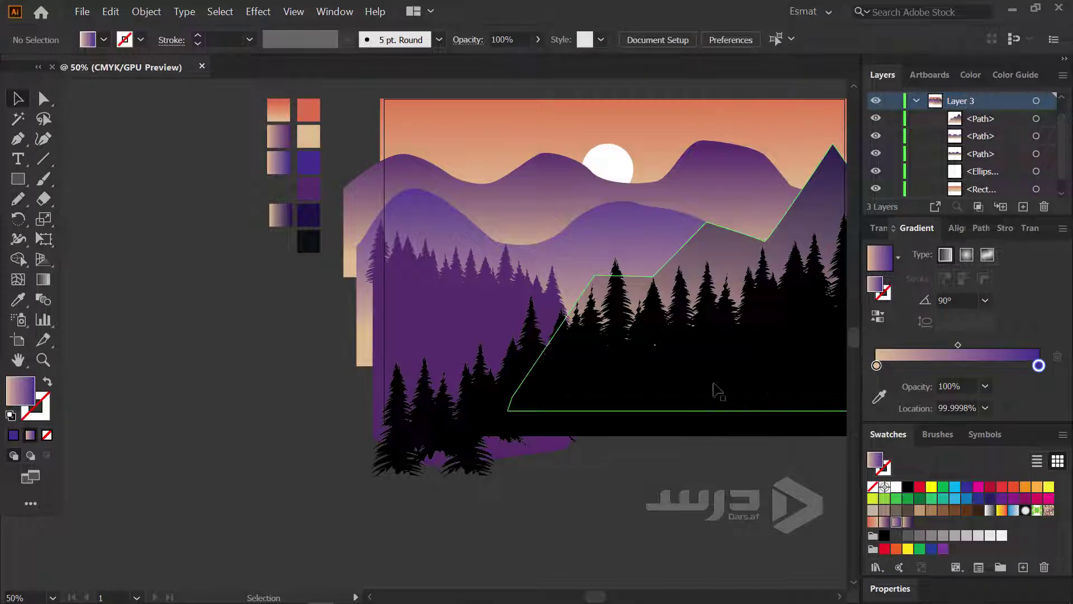
pyautogui.moveTo(698, 352); pyautogui.dragTo(498, 342)
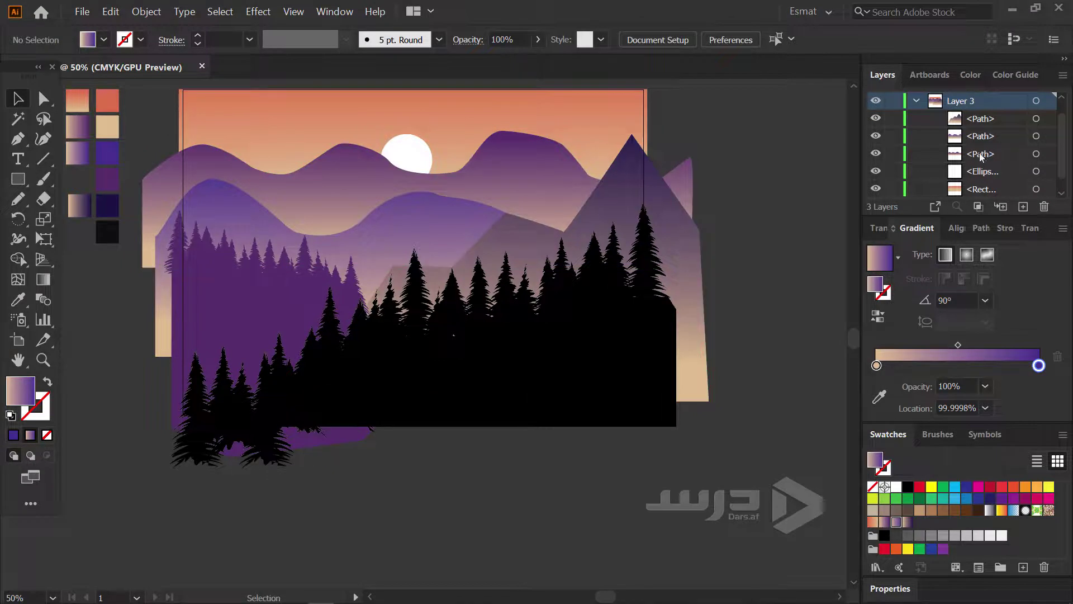
# Collapse Layer 3, unlock Layer 2, and select the forest silhouette and pine group
pyautogui.click(918, 101)
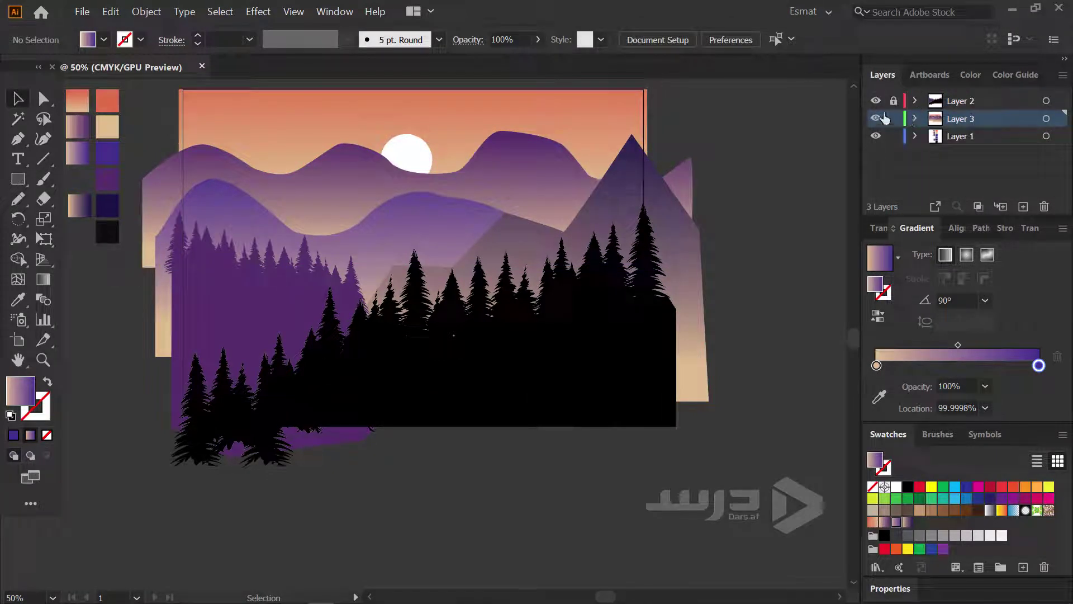
pyautogui.click(894, 101)
pyautogui.click(573, 351)
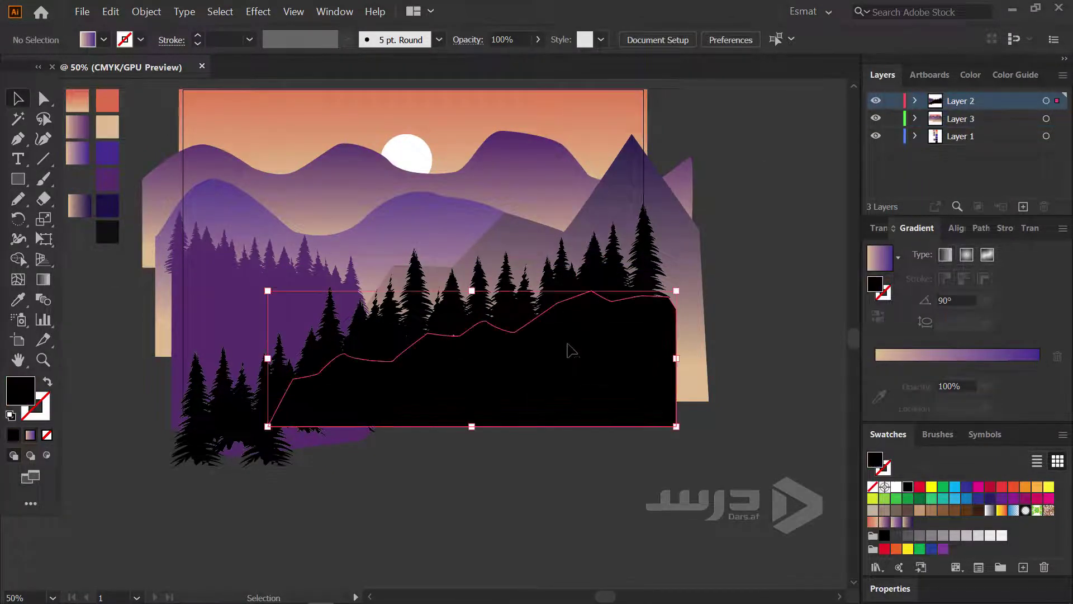
pyautogui.keyDown('shift'); pyautogui.click(609, 286); pyautogui.keyUp('shift')
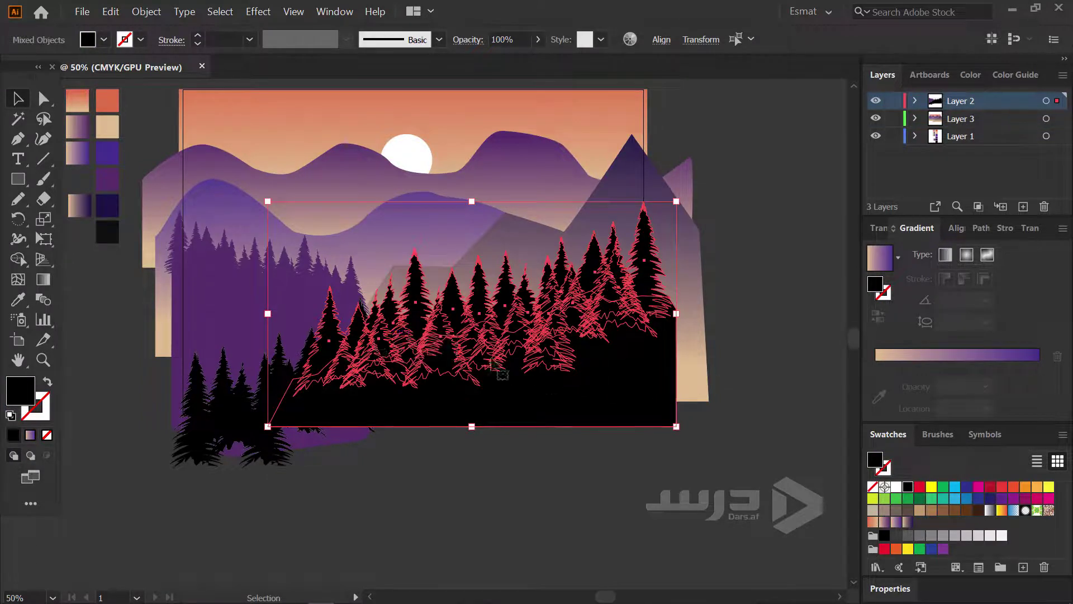
pyautogui.click(108, 231)
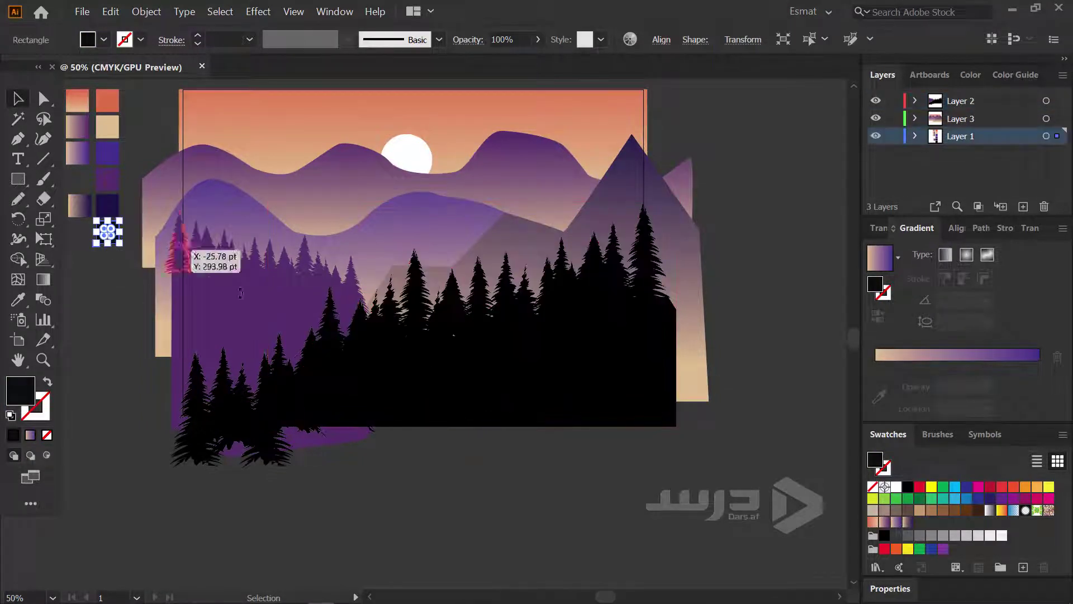
pyautogui.click(602, 300)
# Recolour the selected forest silhouette and pine group a dark purple in the Color Picker
pyautogui.keyDown('shift'); pyautogui.click(626, 263); pyautogui.keyUp('shift')
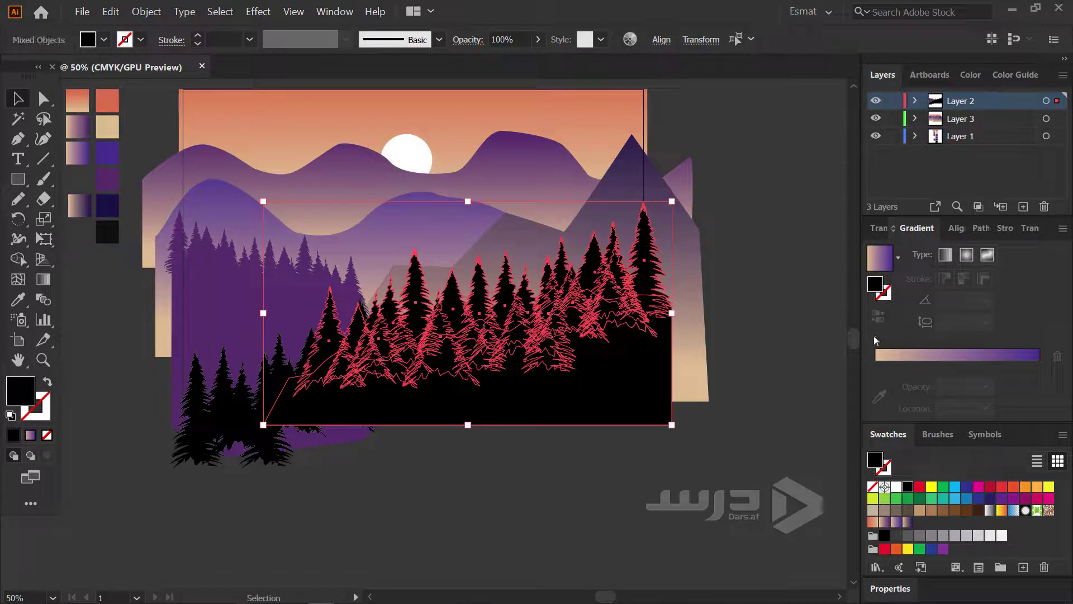
pyautogui.doubleClick(876, 287)
pyautogui.write('262626')
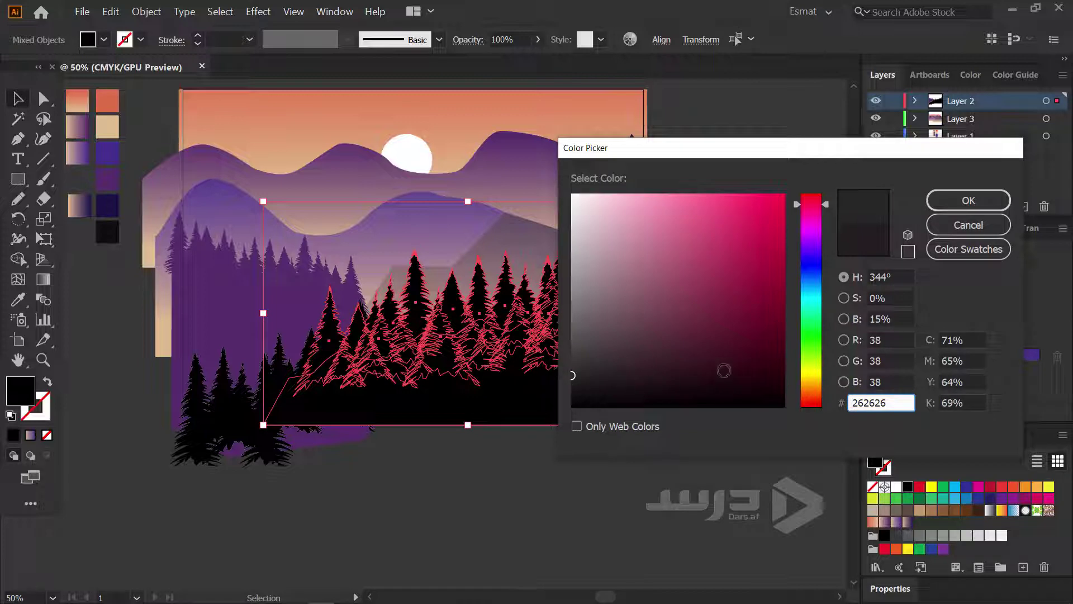
pyautogui.click(821, 272)
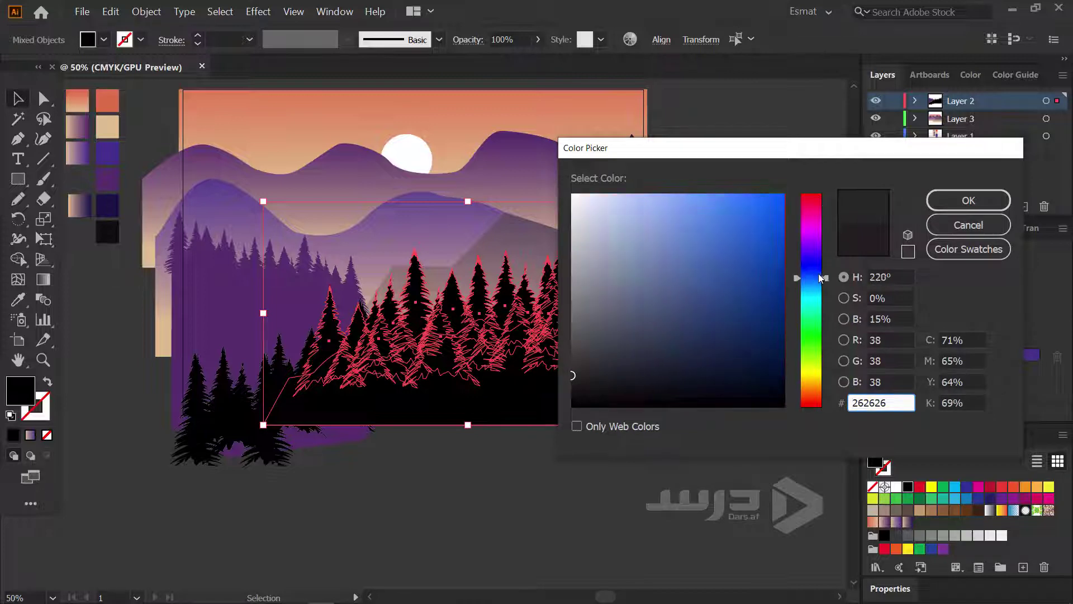
pyautogui.moveTo(754, 357)
pyautogui.mouseDown()
pyautogui.moveTo(802, 354)
pyautogui.moveTo(800, 322)
pyautogui.mouseUp()
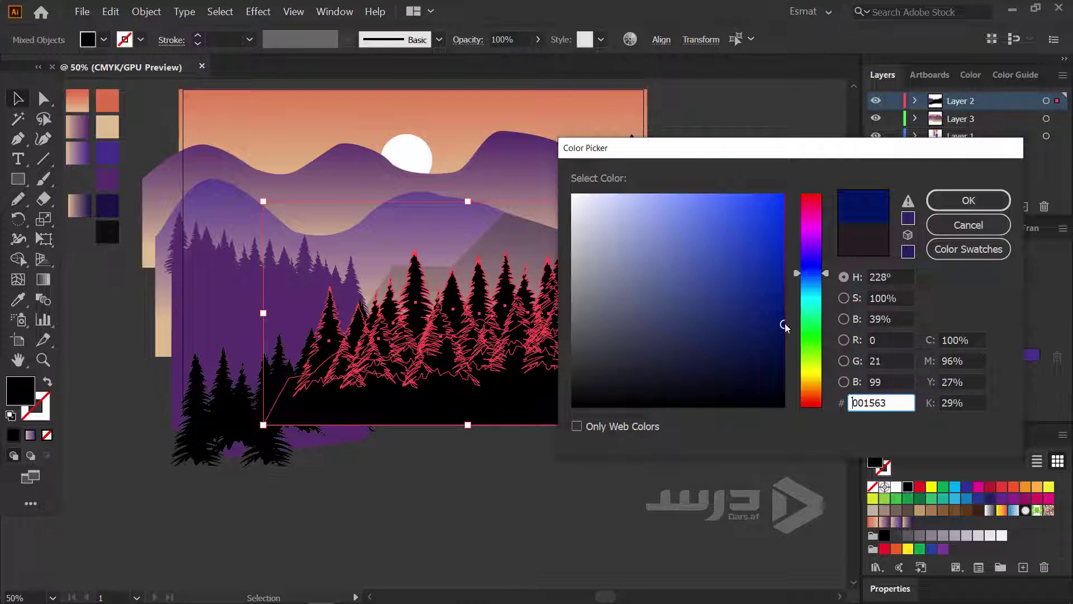
pyautogui.moveTo(781, 325); pyautogui.dragTo(796, 353)
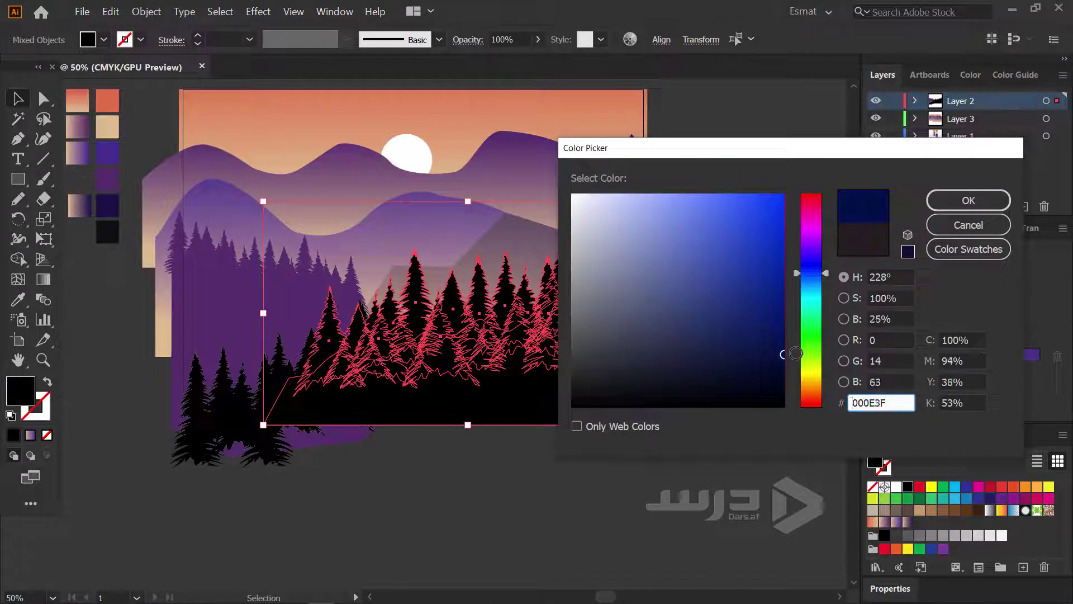
pyautogui.moveTo(826, 277); pyautogui.dragTo(844, 241)
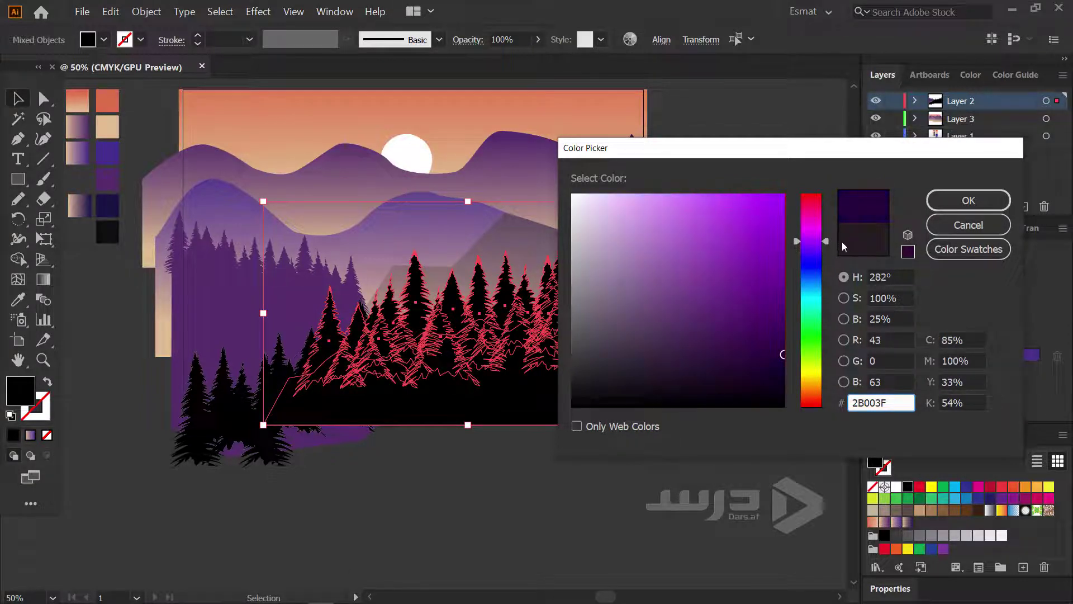
pyautogui.click(780, 360)
pyautogui.moveTo(782, 356); pyautogui.dragTo(804, 340)
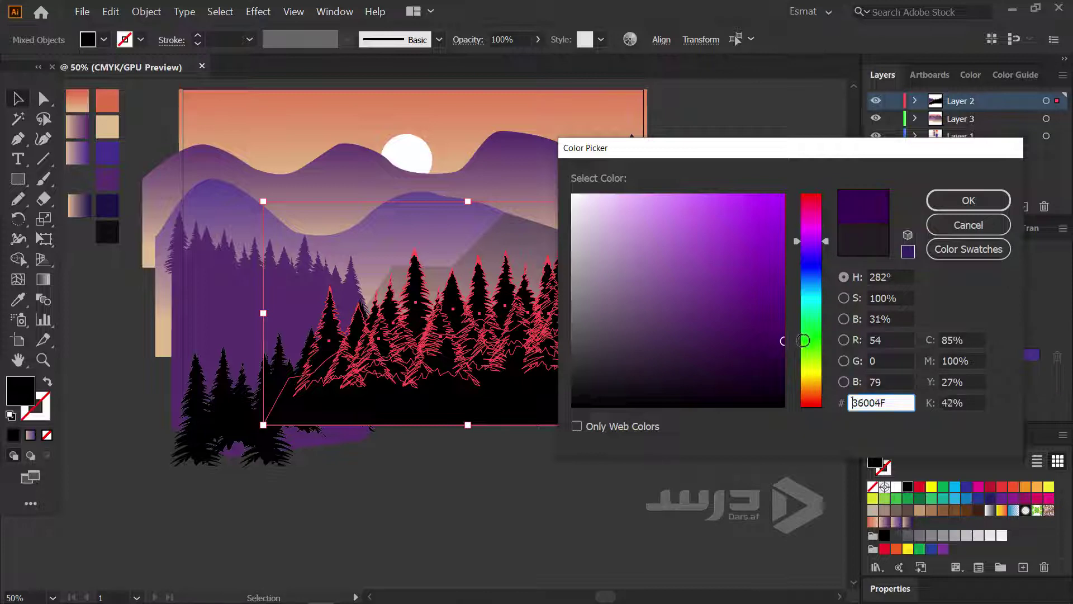
pyautogui.click(969, 200)
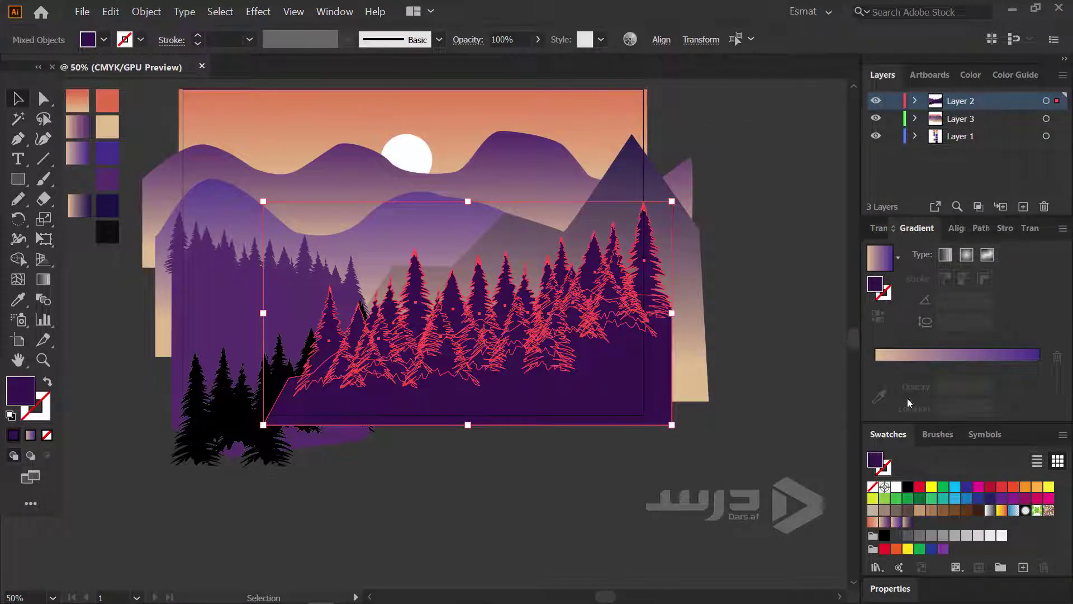
# Darken the trees' purple fill to 19% brightness, hex 1F0030
pyautogui.doubleClick(876, 464)
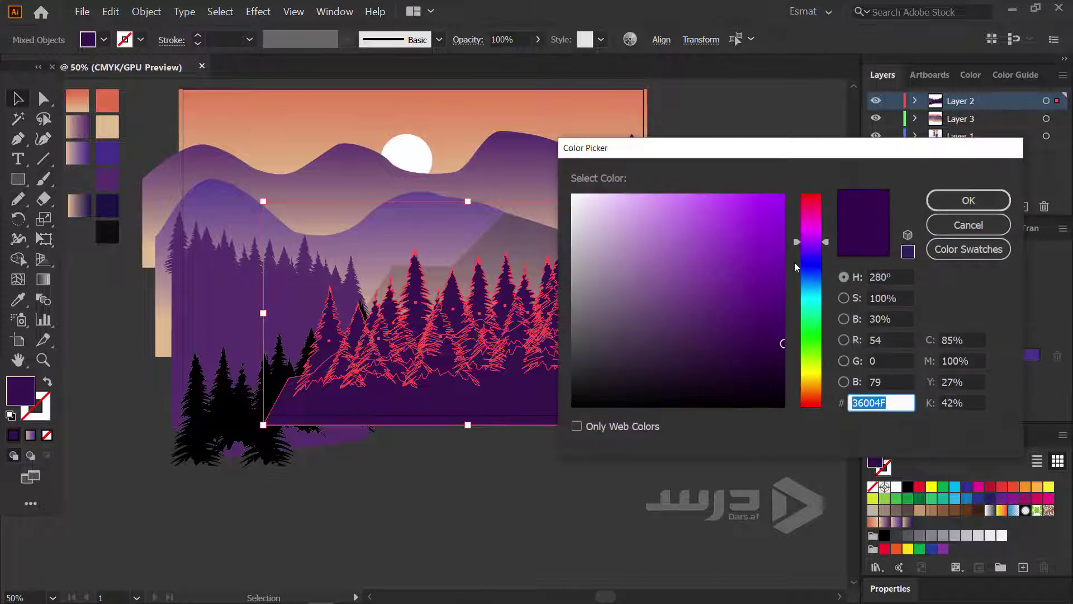
pyautogui.moveTo(788, 352); pyautogui.dragTo(794, 366)
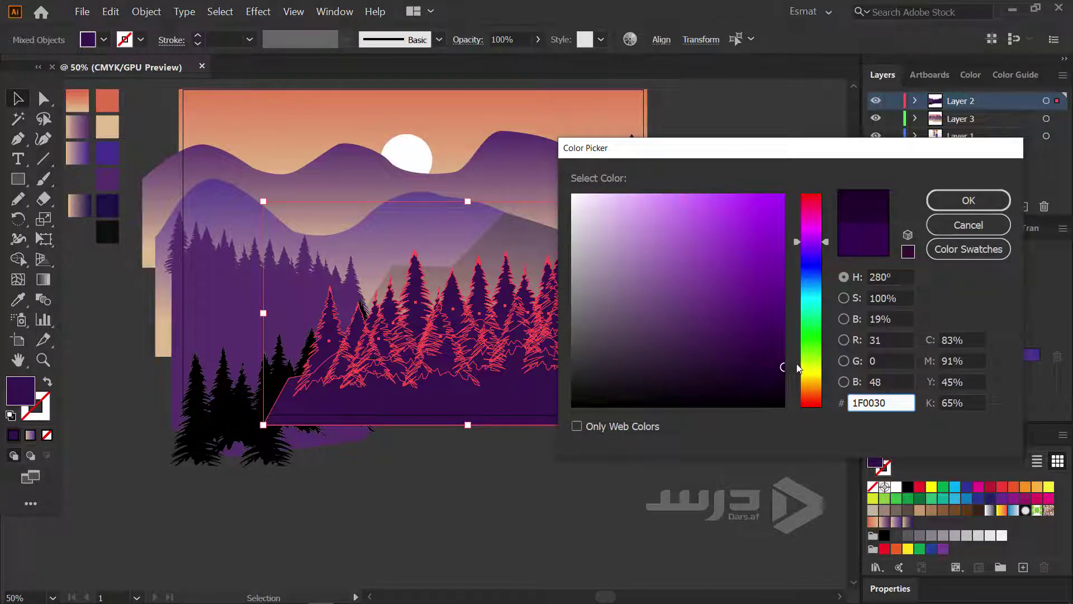
pyautogui.click(963, 201)
# Save the lower-left pine group's fill colour as a new swatch
pyautogui.click(752, 417)
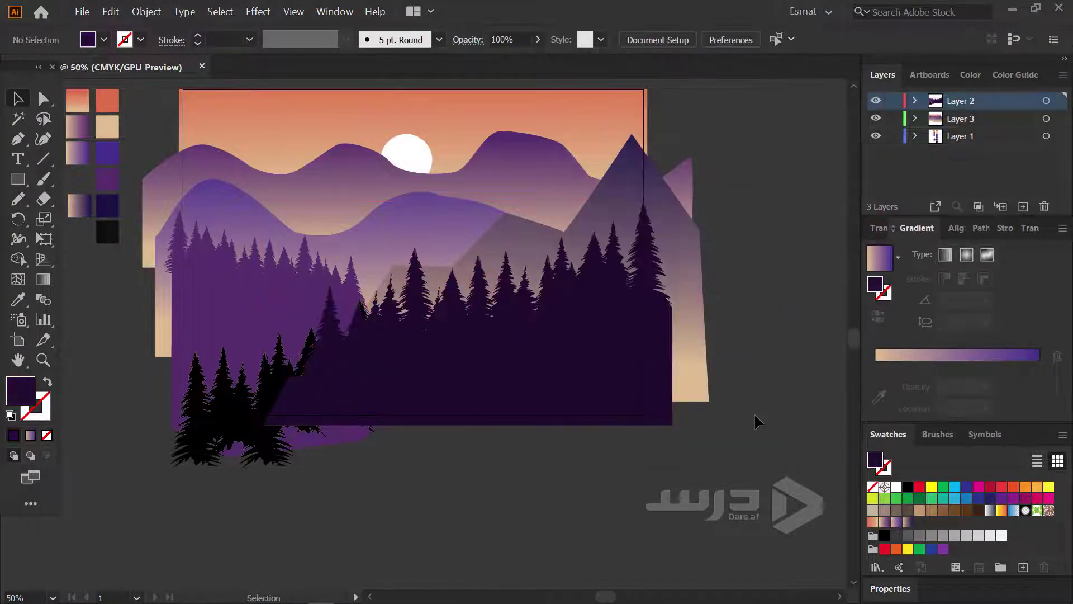
pyautogui.click(252, 391)
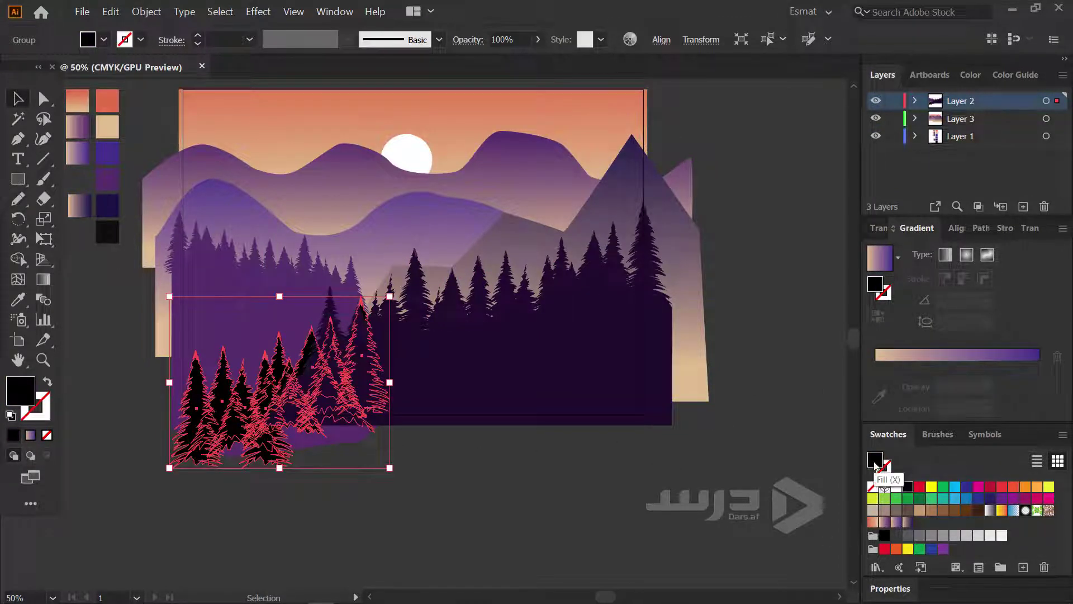
pyautogui.moveTo(911, 485); pyautogui.dragTo(938, 525)
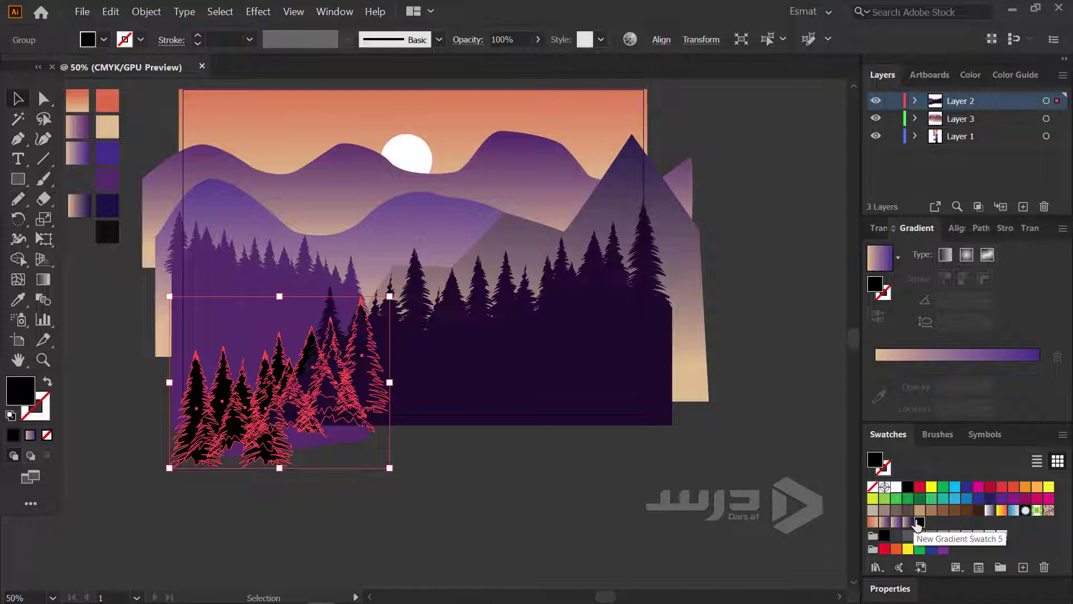
pyautogui.click(586, 510)
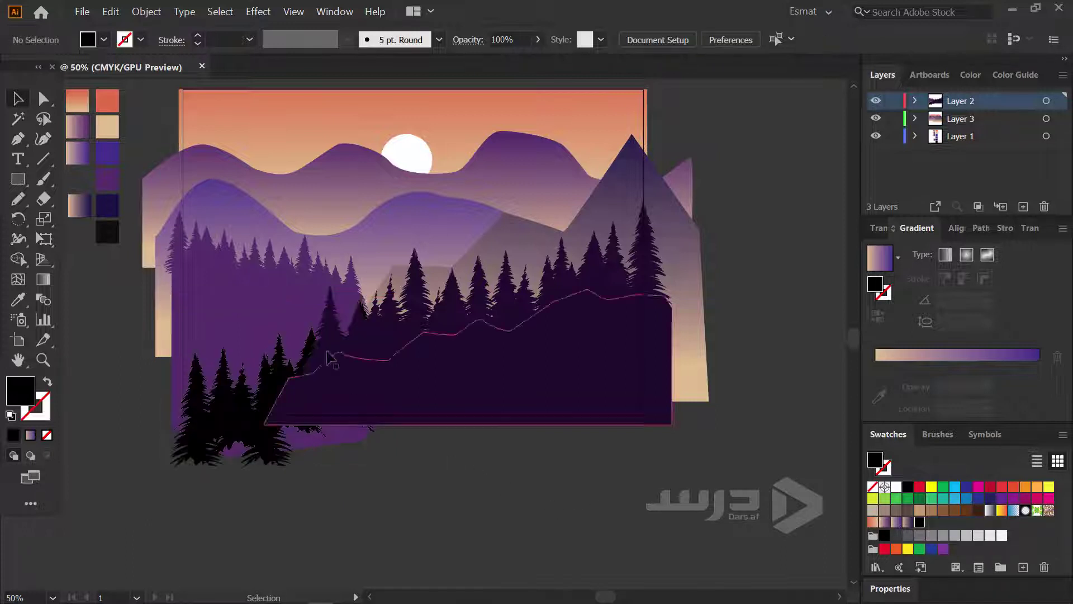
# Recolour the distant left tree group to dark purple 2C0049
pyautogui.click(240, 299)
pyautogui.click(260, 277)
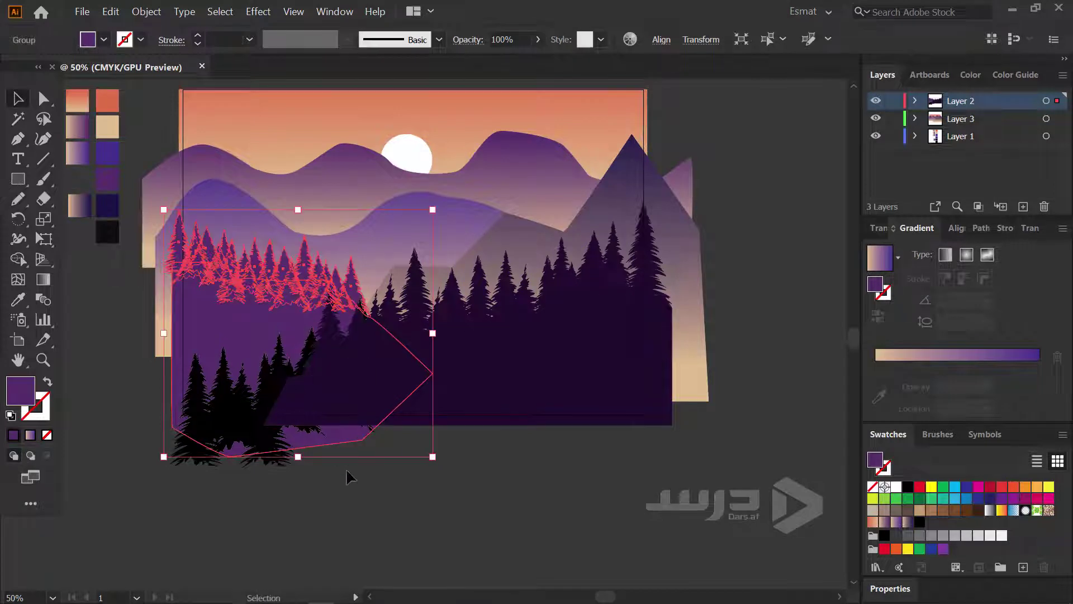
pyautogui.doubleClick(875, 460)
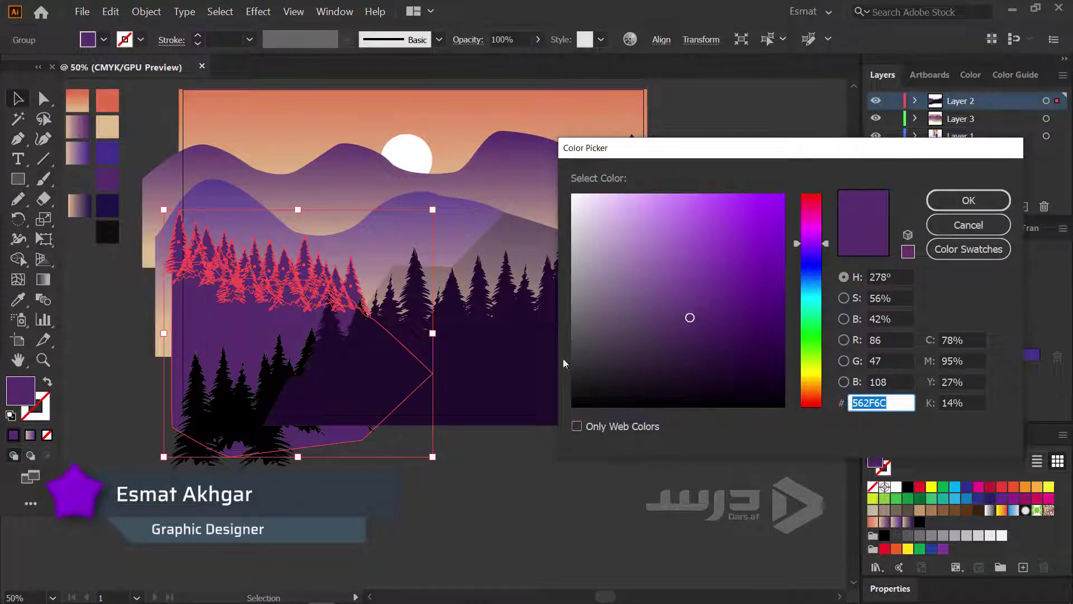
pyautogui.moveTo(776, 316); pyautogui.dragTo(803, 355)
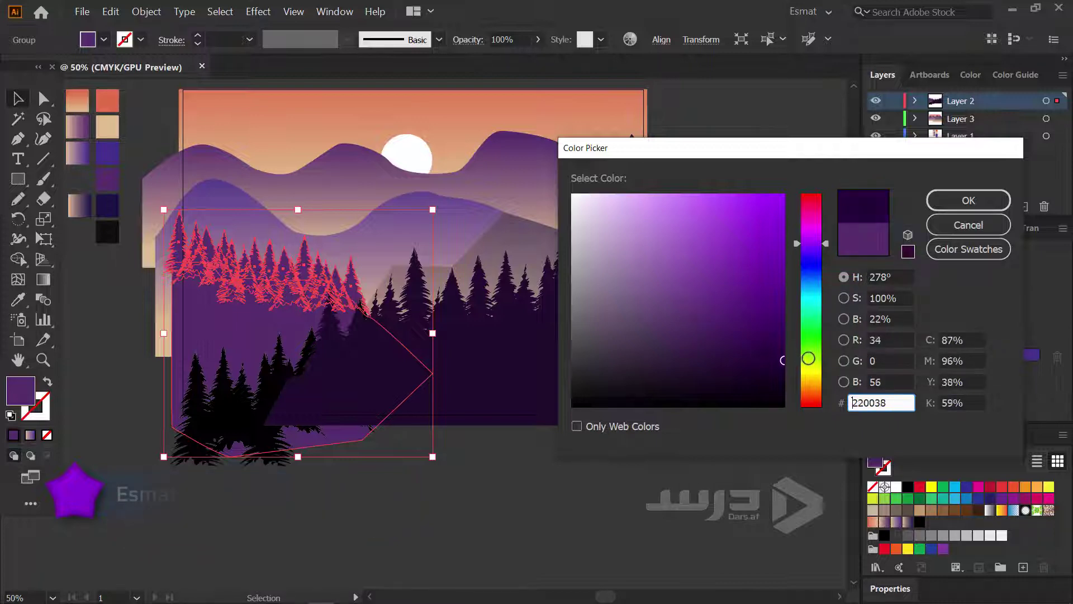
pyautogui.write('522F68')
pyautogui.click(787, 344)
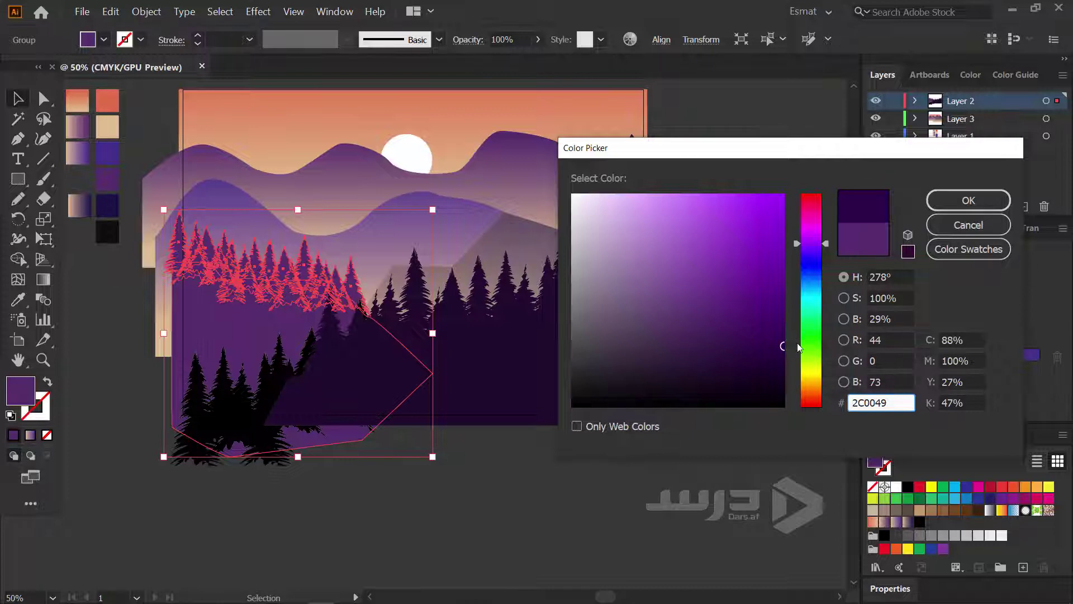
pyautogui.click(969, 200)
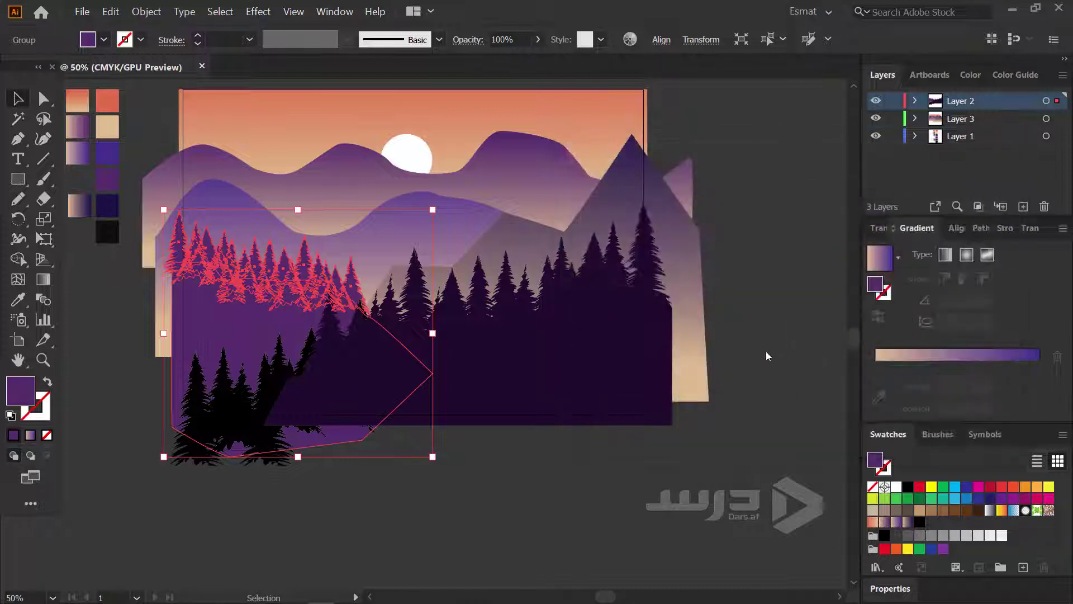
pyautogui.click(636, 489)
# Eyedrop the ground's purple onto the lower-left pines, then undo it back to black
pyautogui.click(291, 413)
pyautogui.click(213, 432)
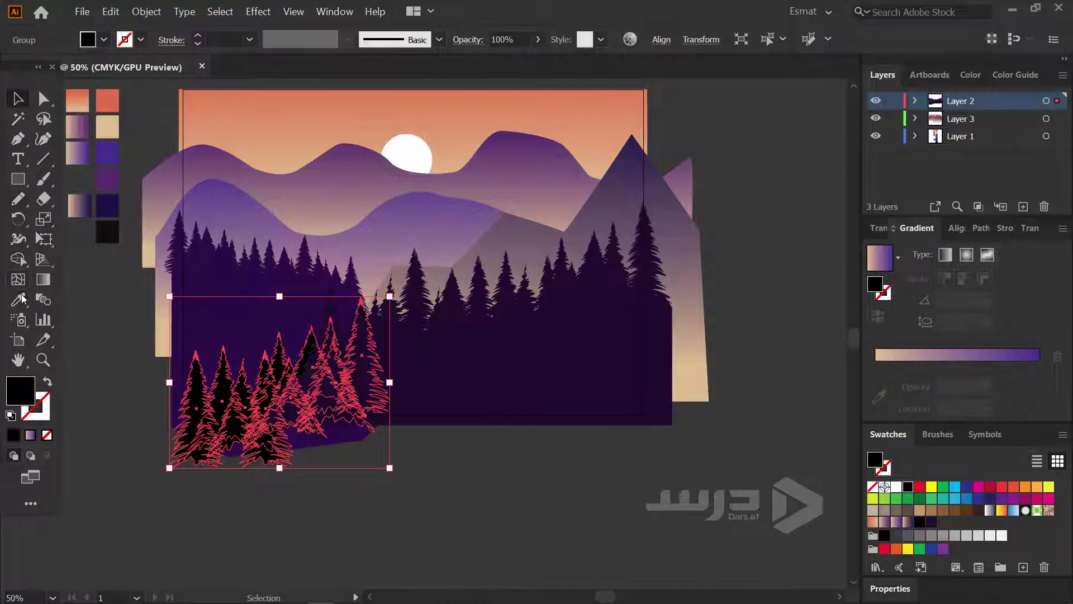
pyautogui.click(18, 299)
pyautogui.click(472, 375)
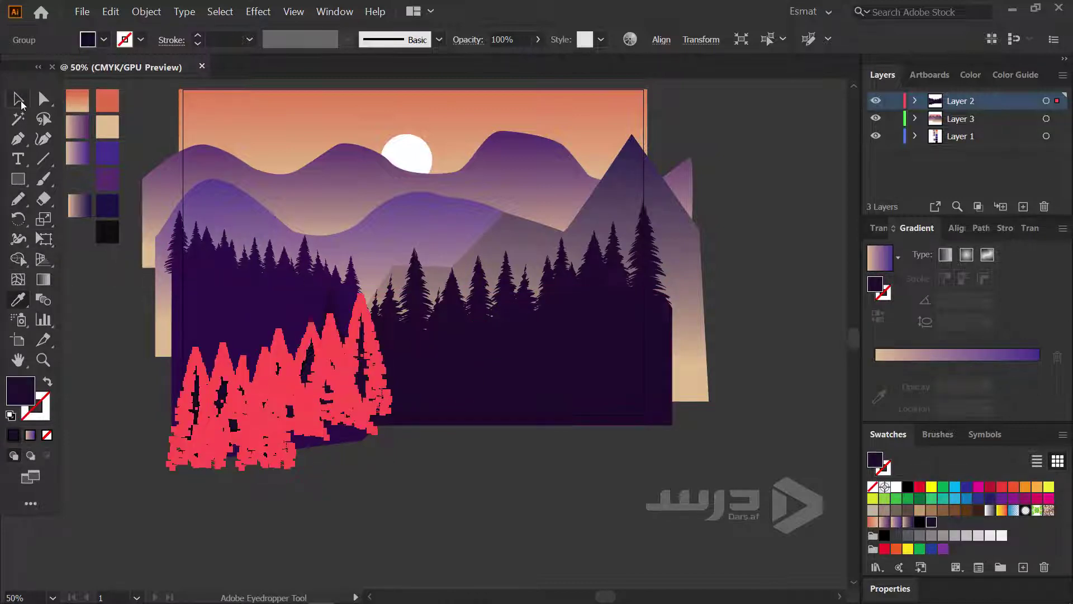
pyautogui.click(18, 99)
pyautogui.click(84, 340)
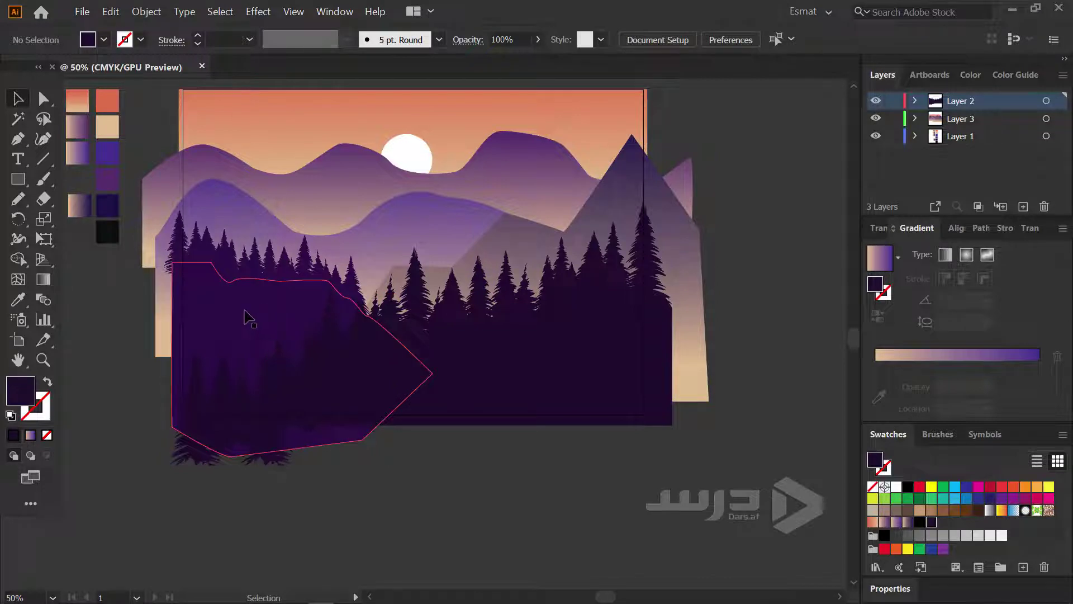
pyautogui.click(246, 271)
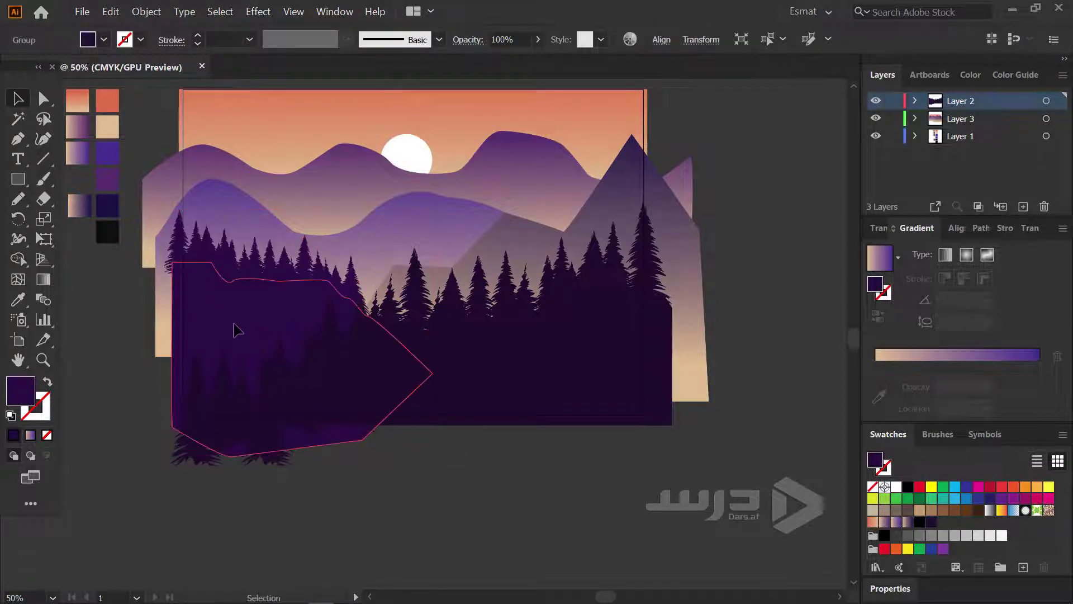
pyautogui.hotkey('ctrl', 'shift', 'a')
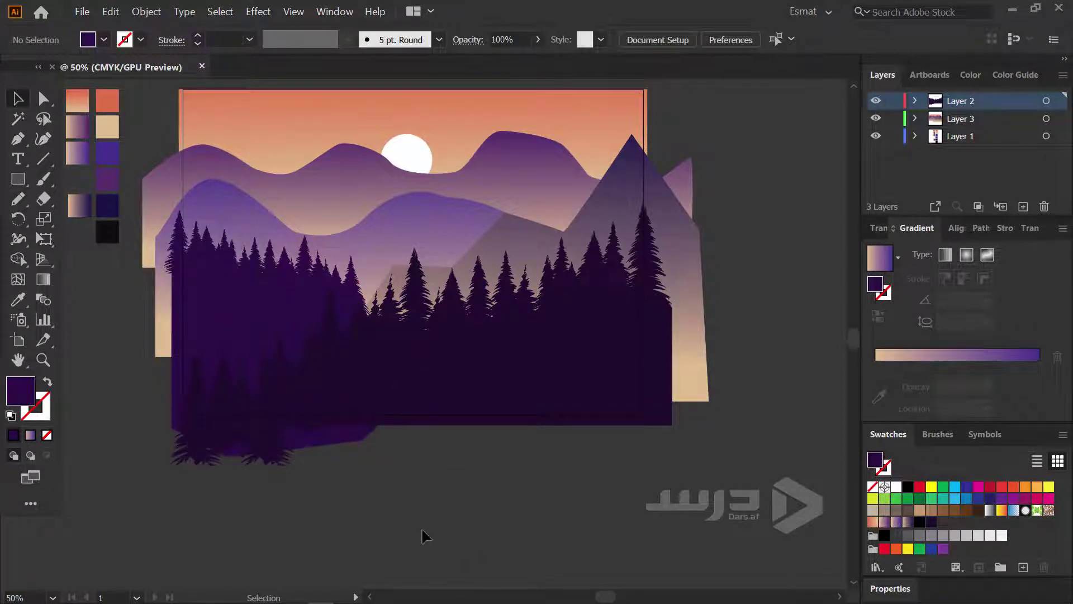
pyautogui.hotkey('ctrl', 'z')
pyautogui.press('m')
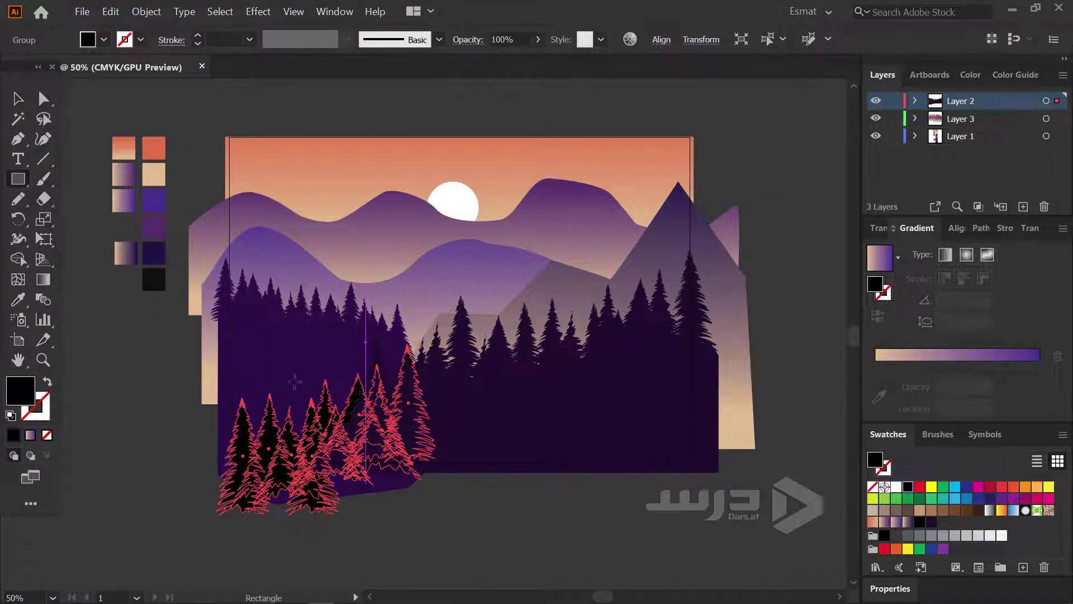
# Draw a rectangle covering the whole artboard and check which layer holds it
pyautogui.click(17, 102)
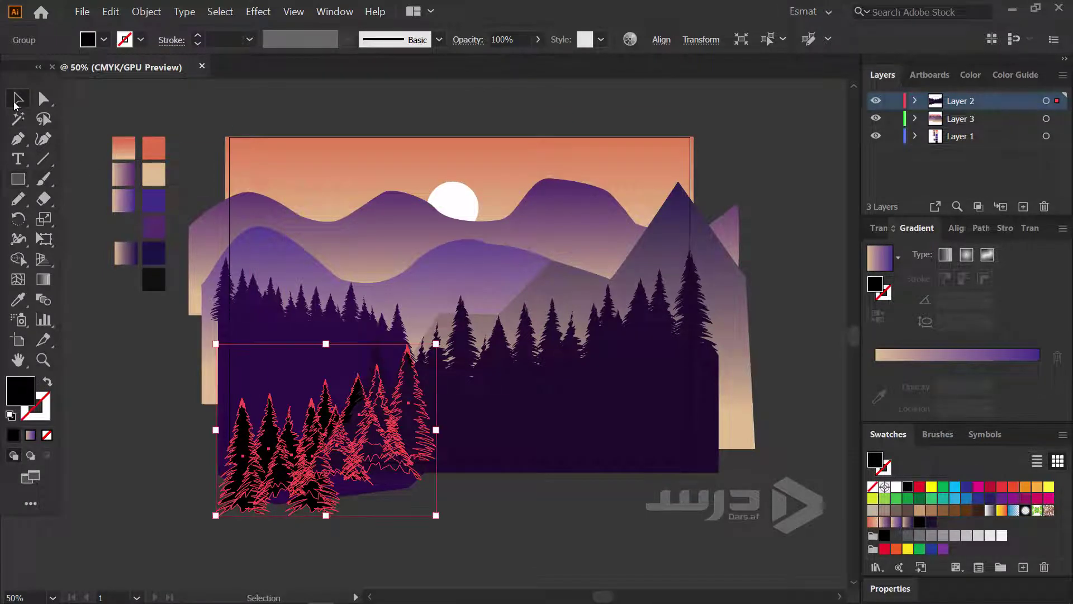
pyautogui.click(18, 180)
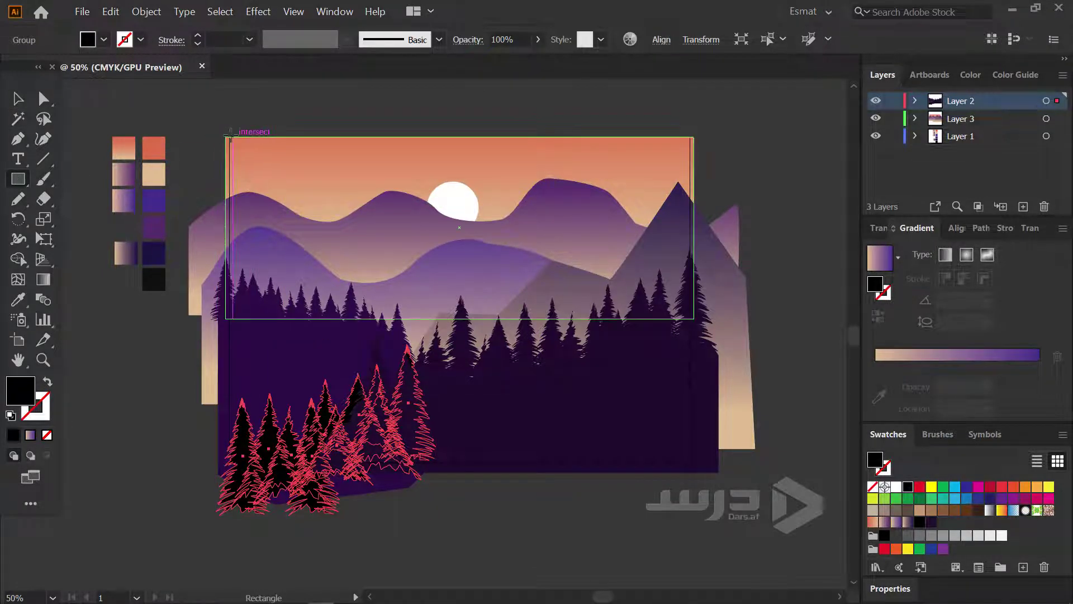
pyautogui.moveTo(227, 137)
pyautogui.mouseDown()
pyautogui.moveTo(445, 403)
pyautogui.moveTo(654, 450)
pyautogui.moveTo(706, 445)
pyautogui.moveTo(690, 449)
pyautogui.mouseUp()
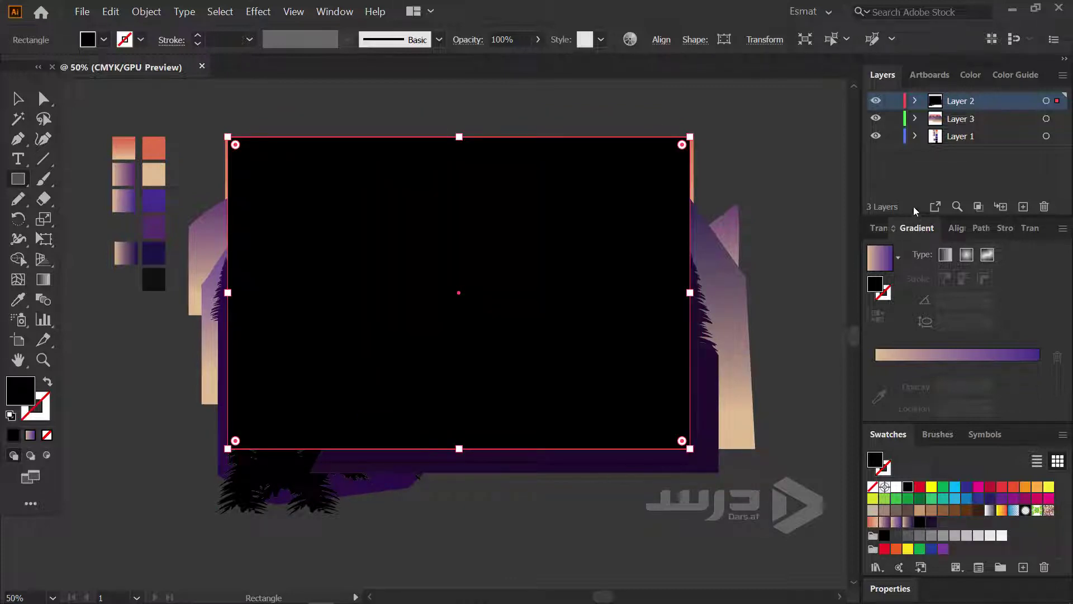
pyautogui.click(876, 119)
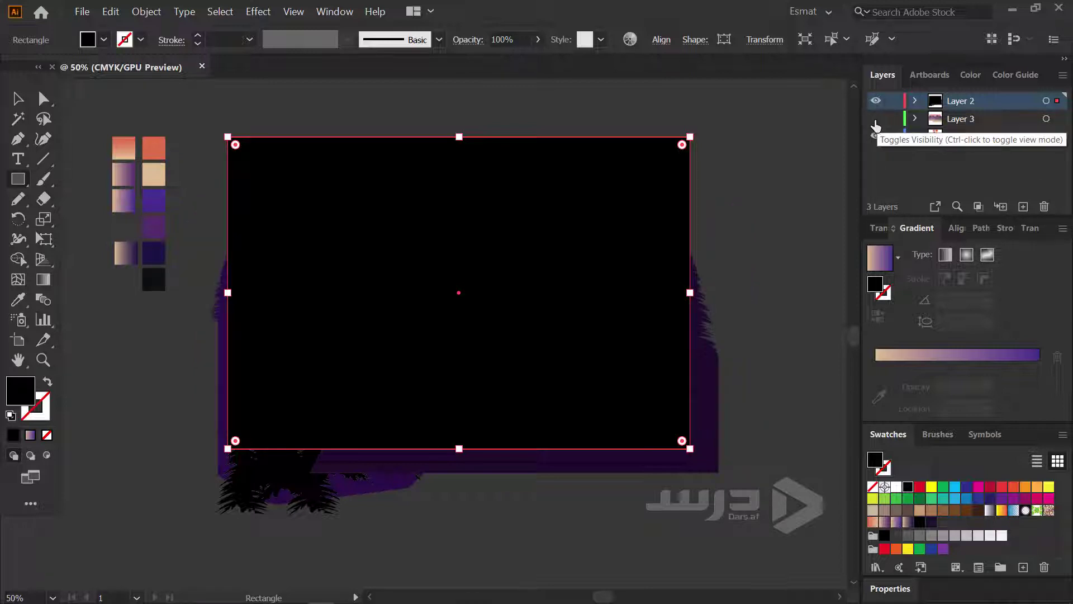
pyautogui.click(876, 124)
pyautogui.click(876, 136)
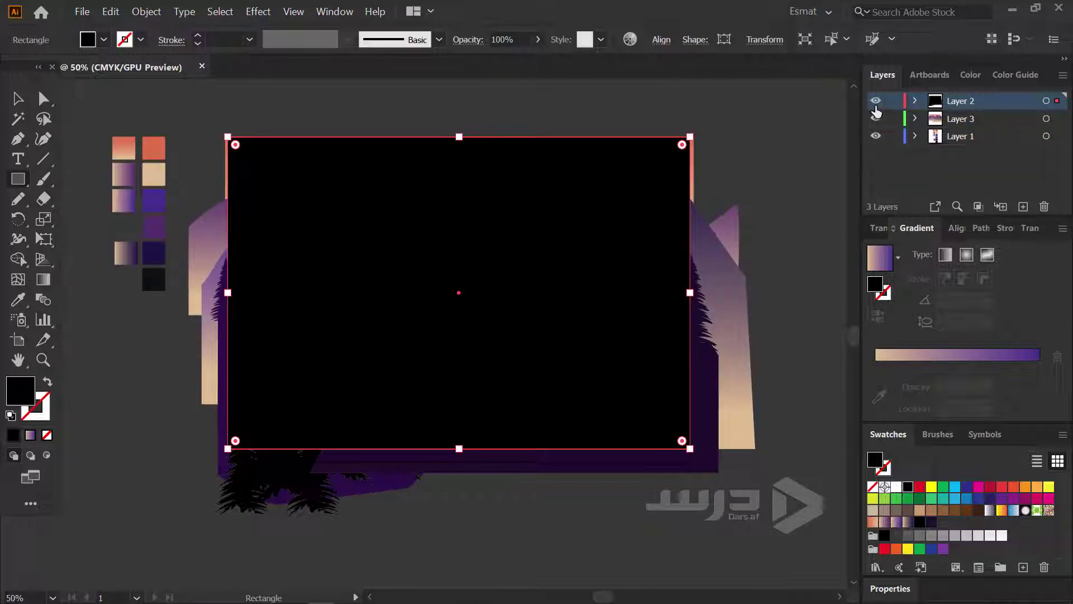
pyautogui.click(876, 102)
pyautogui.click(915, 102)
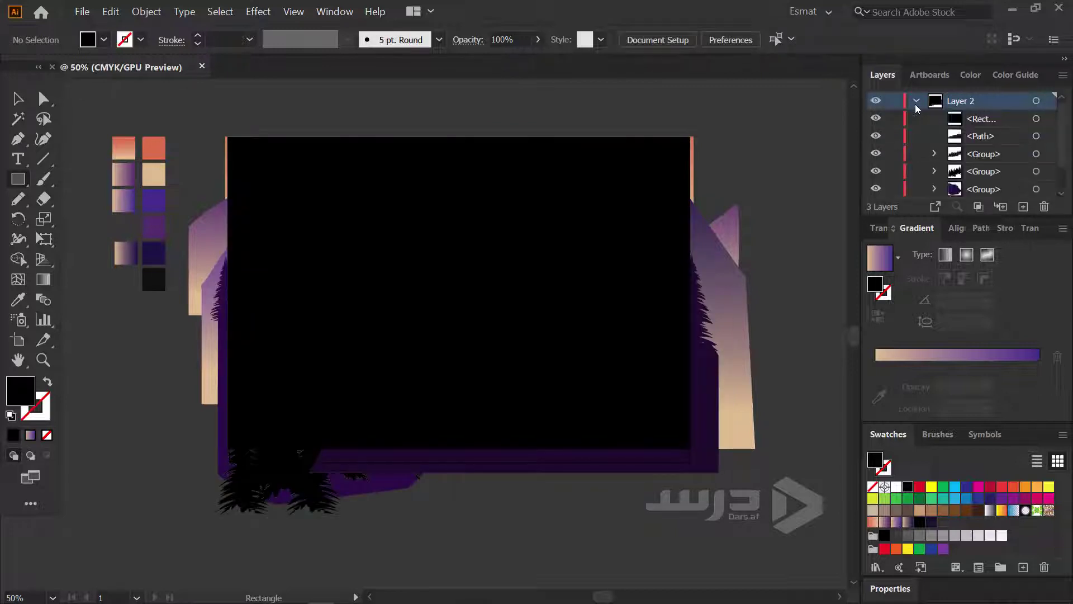
pyautogui.click(917, 101)
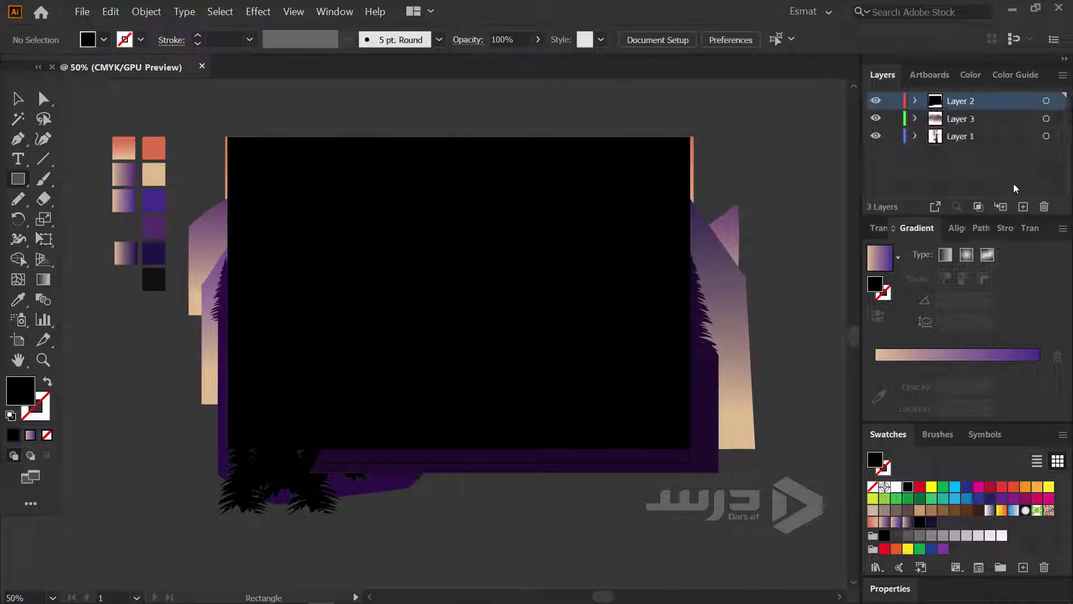
# Create Layer 4, move the rectangle into it, and select the artwork on Layers 3 and 2
pyautogui.click(1023, 206)
pyautogui.click(917, 119)
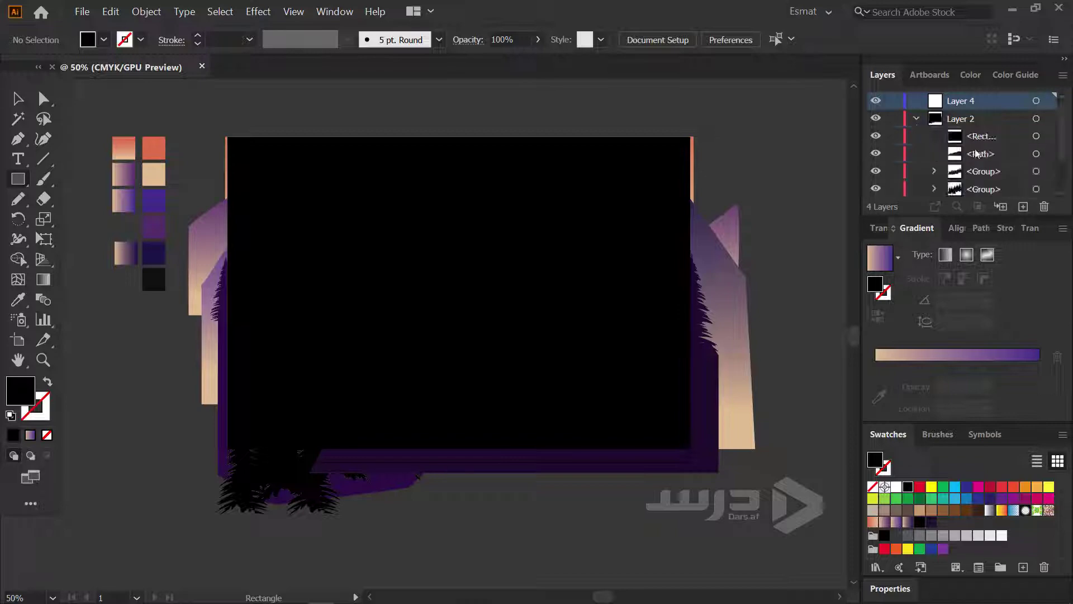
pyautogui.moveTo(981, 136); pyautogui.dragTo(962, 101)
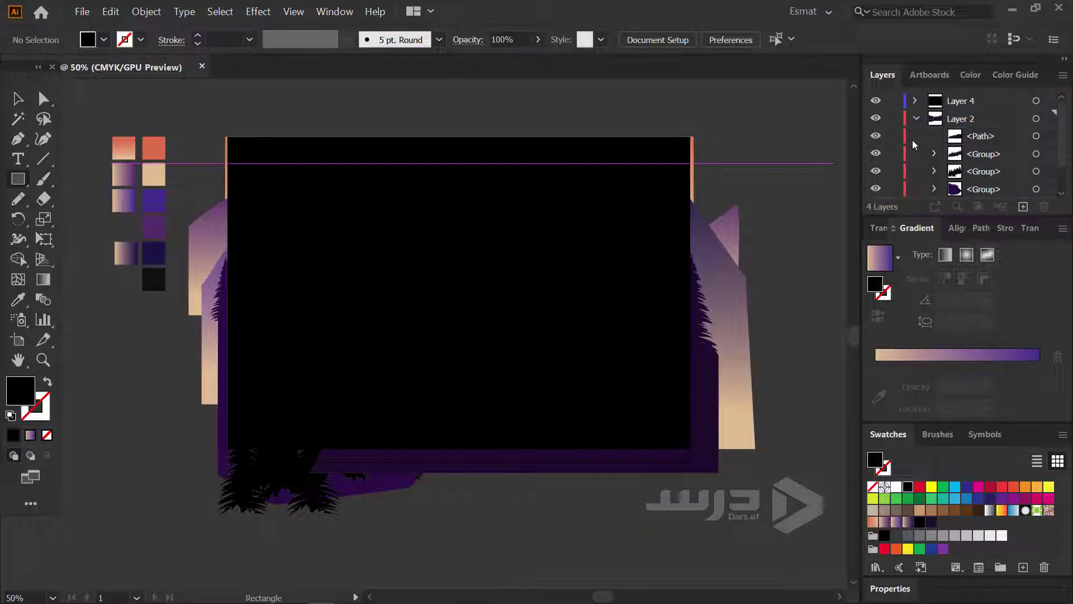
pyautogui.click(917, 118)
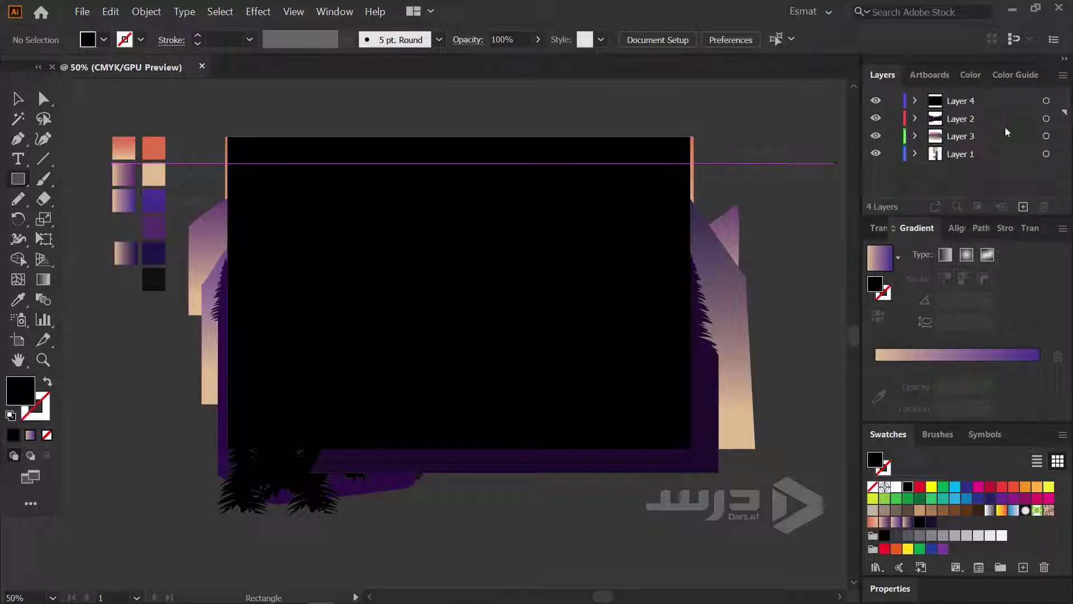
pyautogui.click(1059, 137)
# Make a clipping mask from the artboard rectangle over all the artwork
pyautogui.keyDown('shift'); pyautogui.click(1056, 100); pyautogui.keyUp('shift')
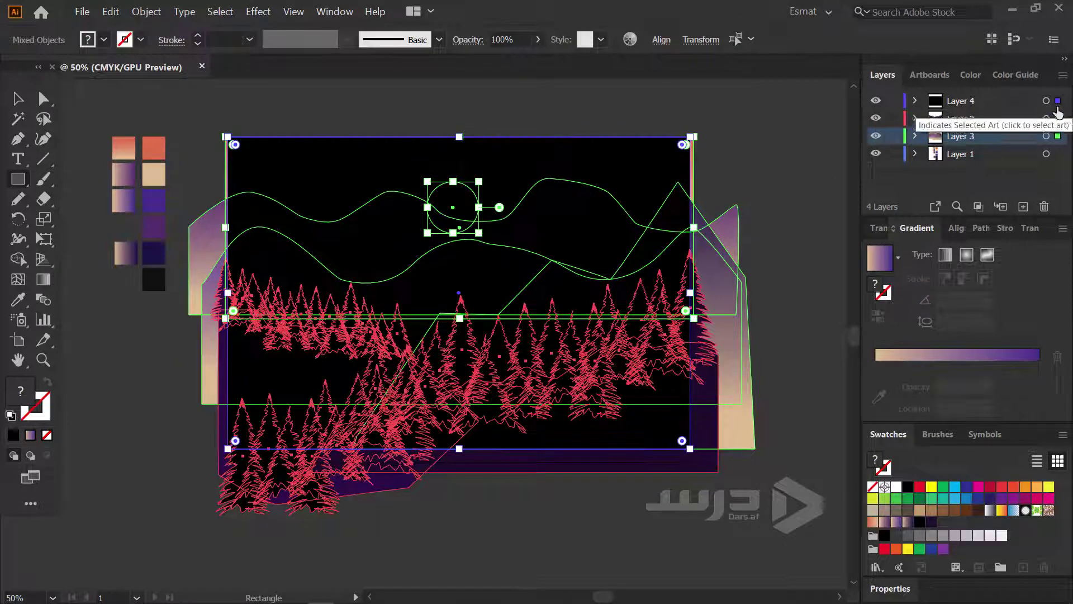
pyautogui.rightClick(373, 170)
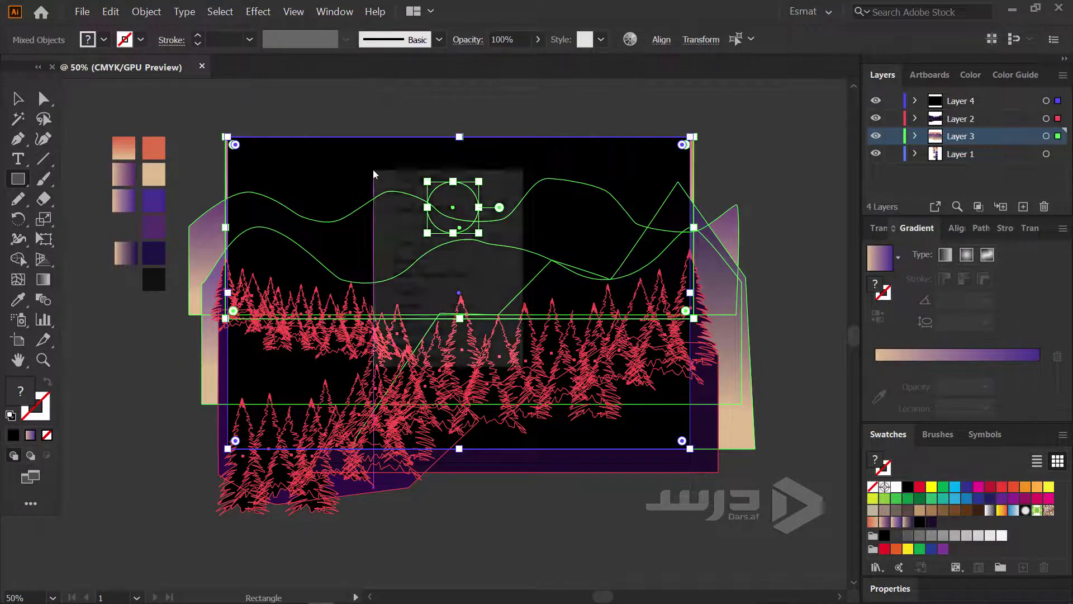
pyautogui.click(447, 274)
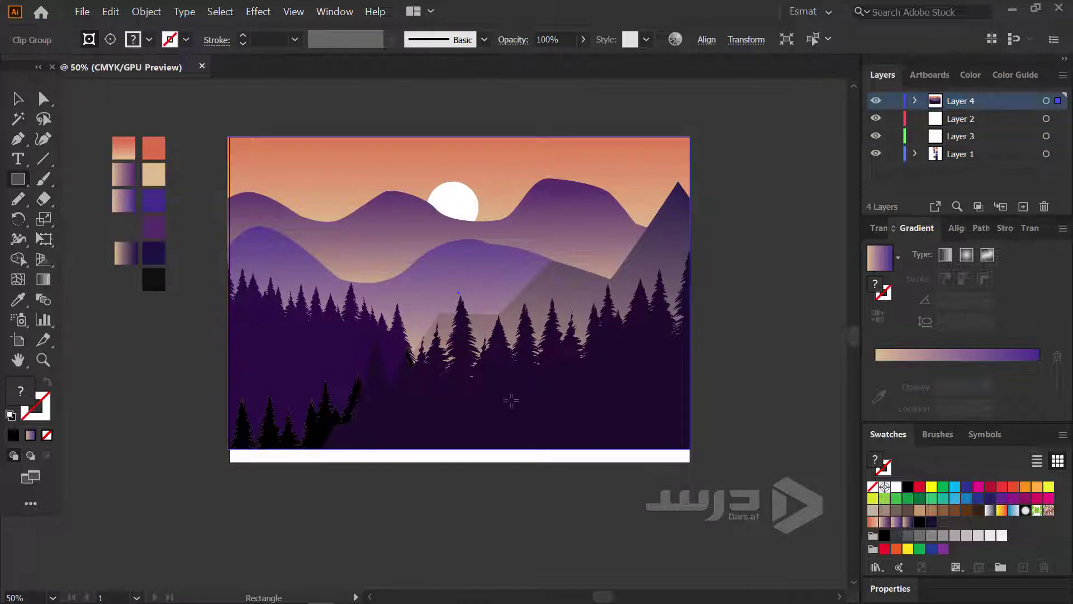
# Stretch the clipping rectangle's bottom edge down to the artboard bottom
pyautogui.click(915, 102)
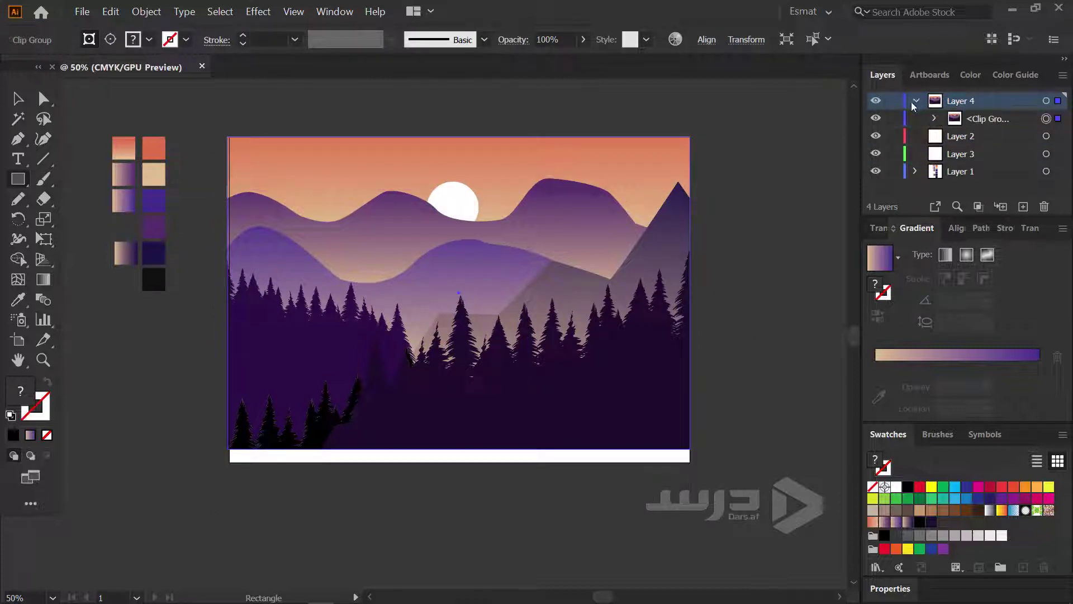
pyautogui.click(935, 119)
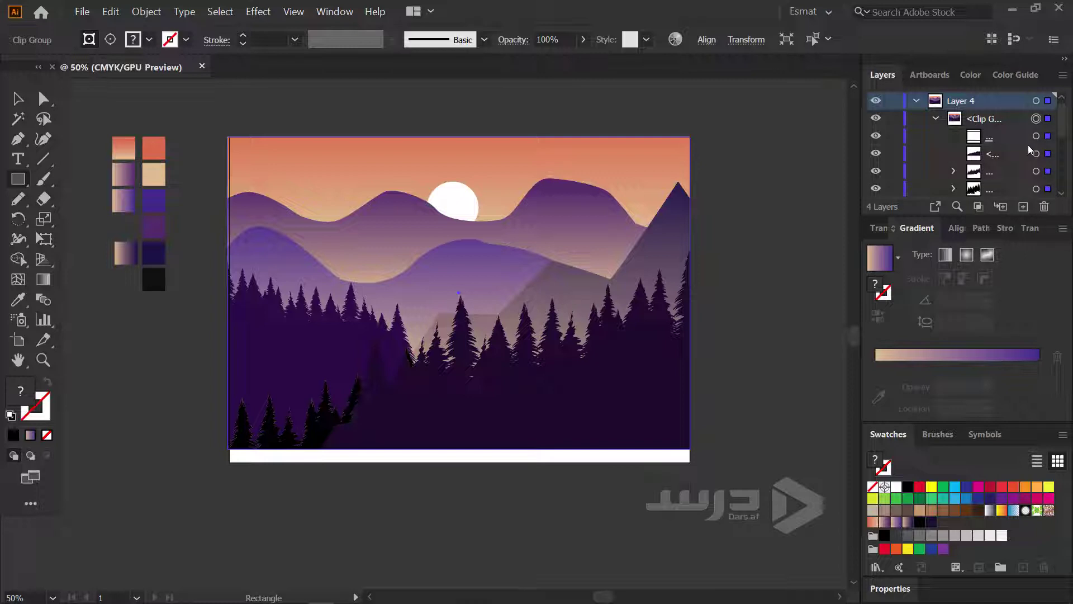
pyautogui.scroll(-2, 1030, 150)
pyautogui.scroll(-2, 1034, 152)
pyautogui.scroll(-1, 1037, 153)
pyautogui.scroll(-1, 1039, 154)
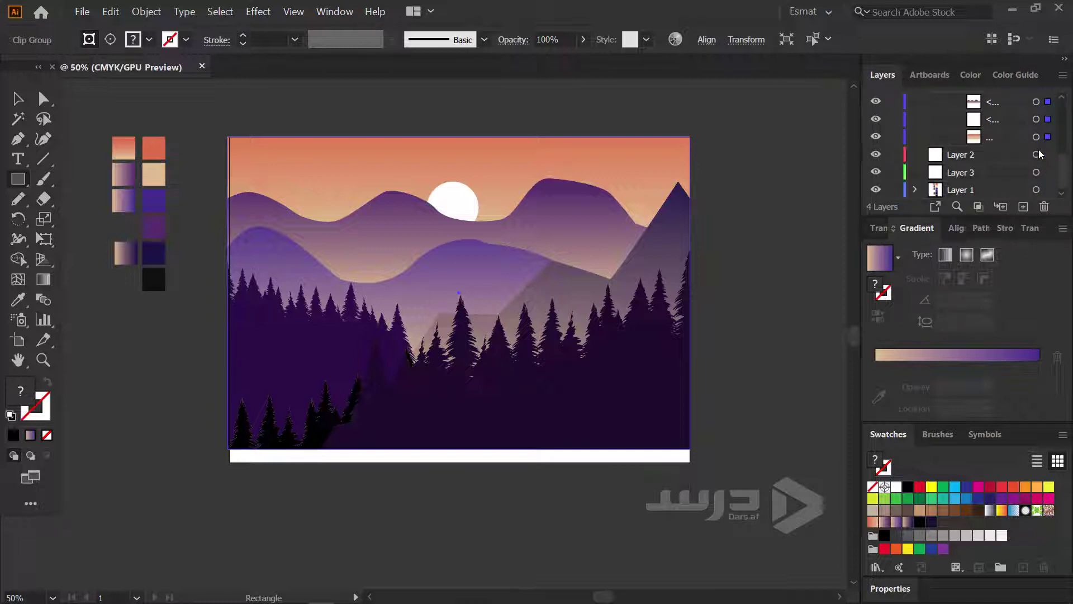
pyautogui.scroll(2, 1016, 158)
pyautogui.scroll(3, 1016, 161)
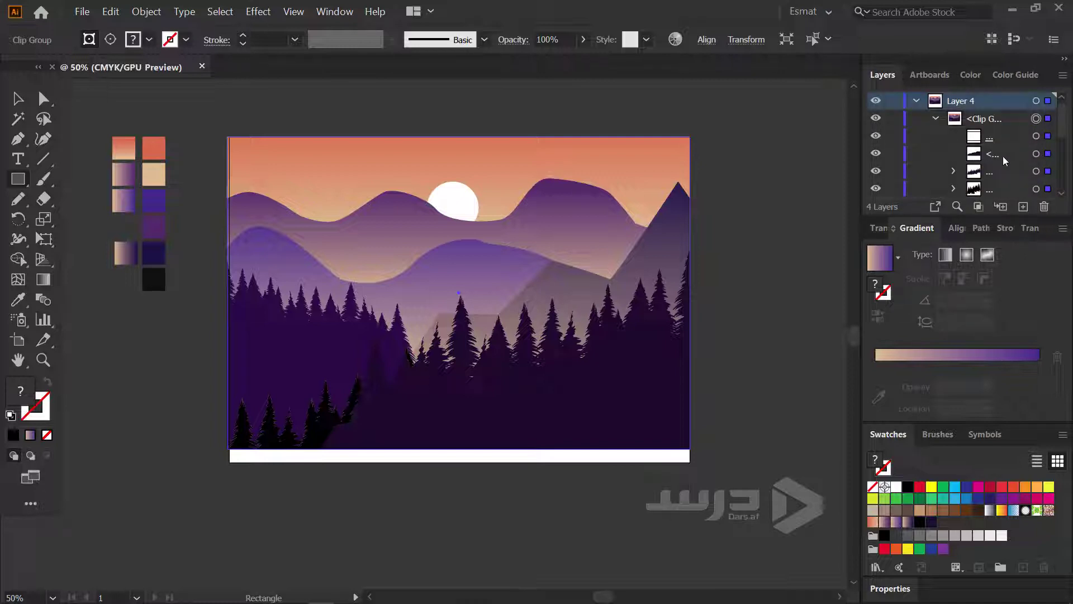
pyautogui.click(1049, 137)
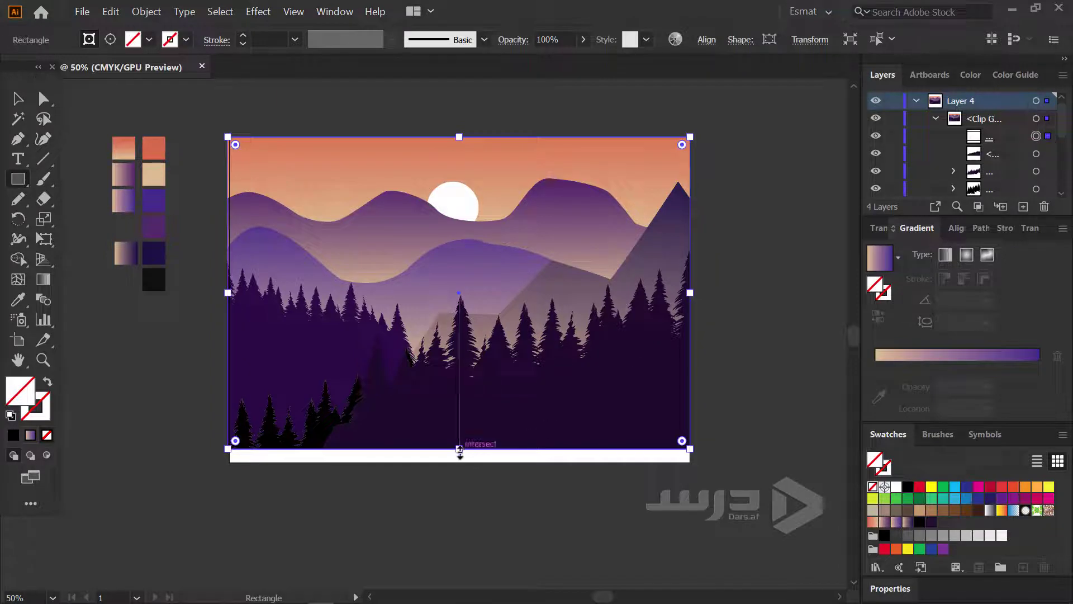
pyautogui.moveTo(458, 446); pyautogui.dragTo(460, 462)
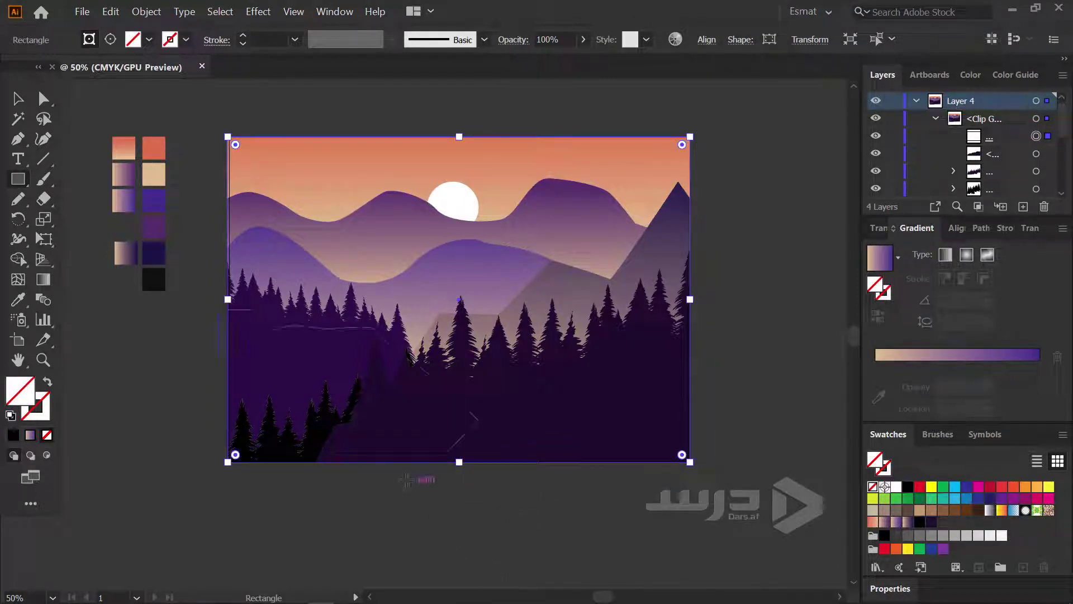
pyautogui.click(18, 98)
pyautogui.moveTo(313, 442); pyautogui.dragTo(313, 445)
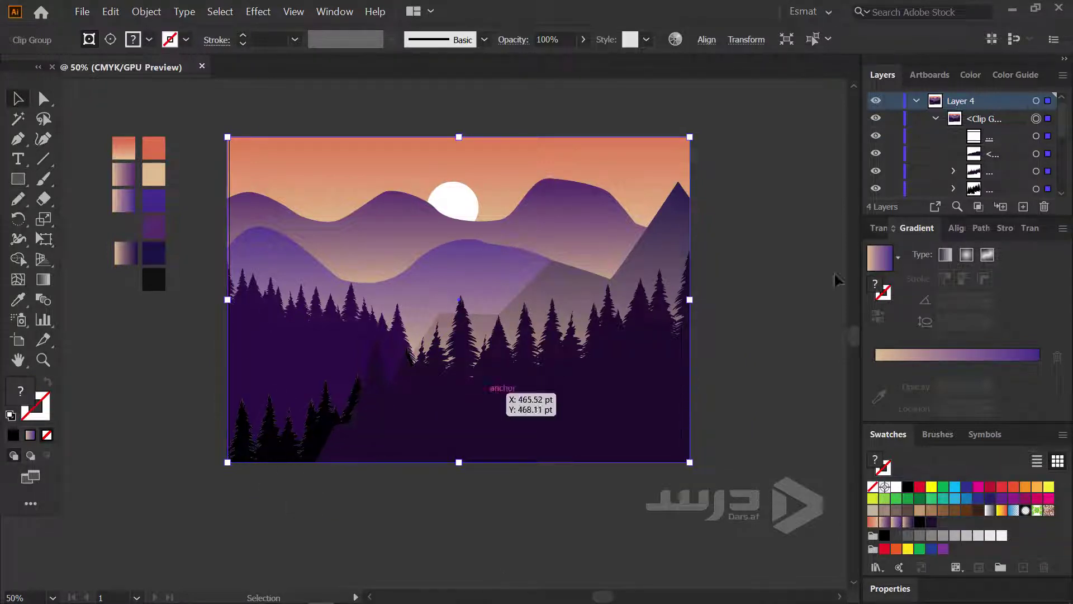
# Restack the bottom-left pine cluster one row down, behind the forest
pyautogui.click(1049, 190)
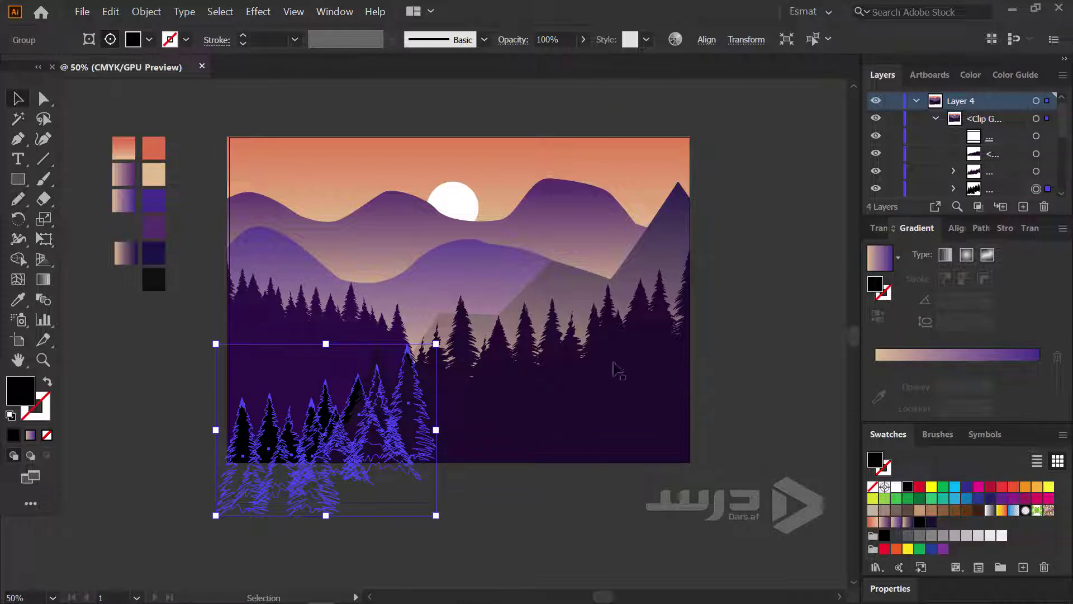
pyautogui.moveTo(996, 192); pyautogui.dragTo(1001, 147)
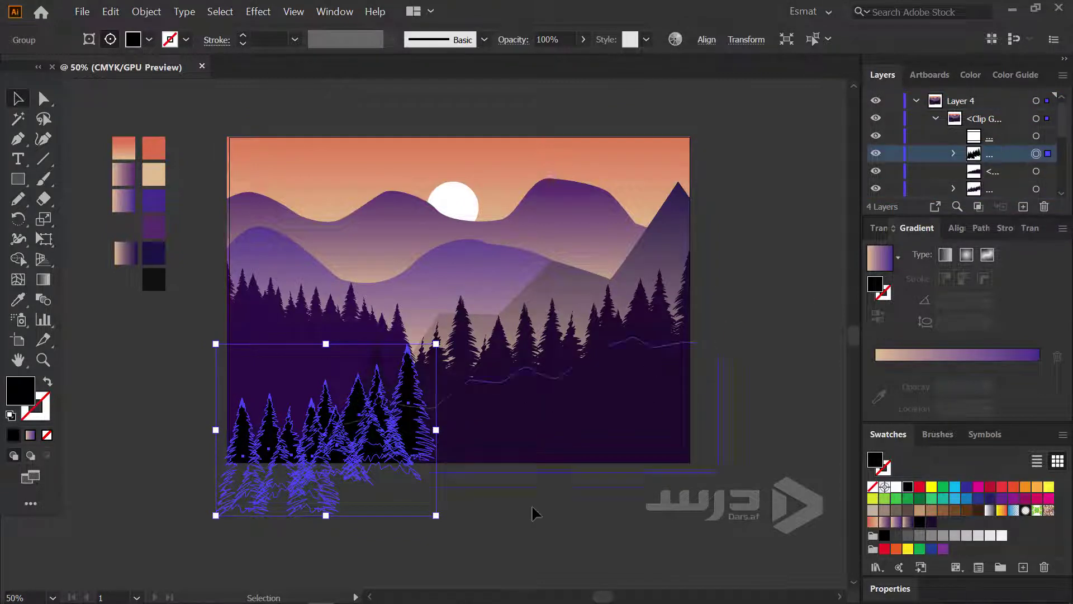
pyautogui.click(462, 531)
pyautogui.click(343, 445)
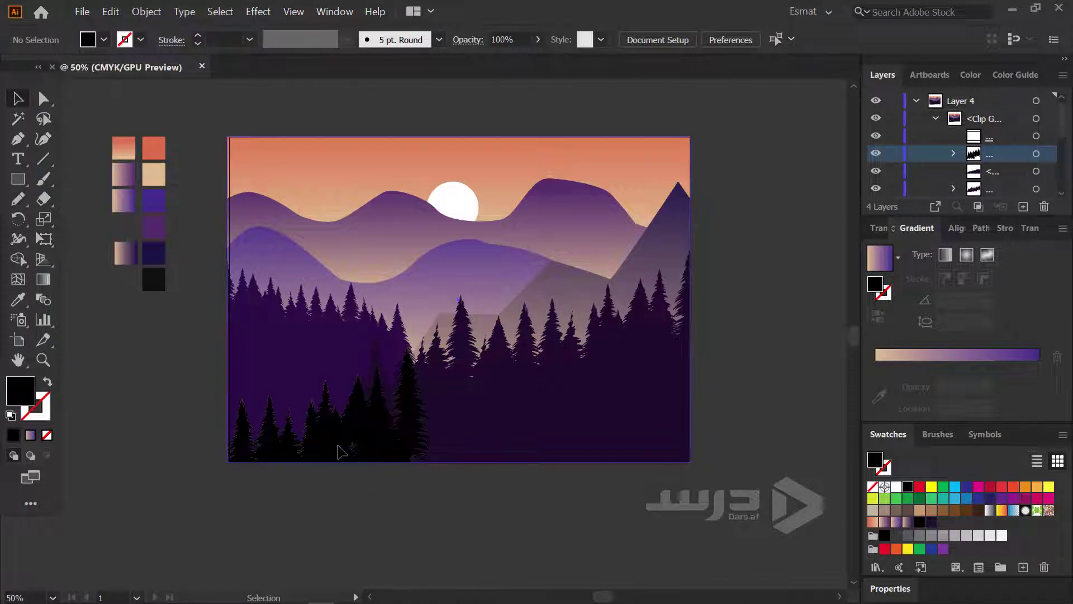
pyautogui.click(1050, 154)
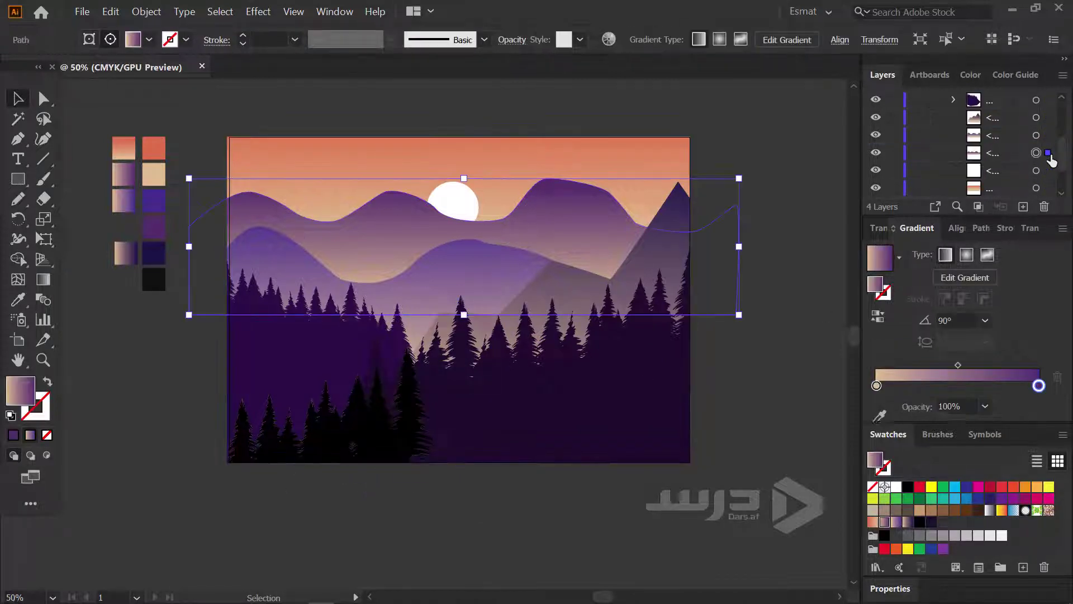
pyautogui.click(1048, 155)
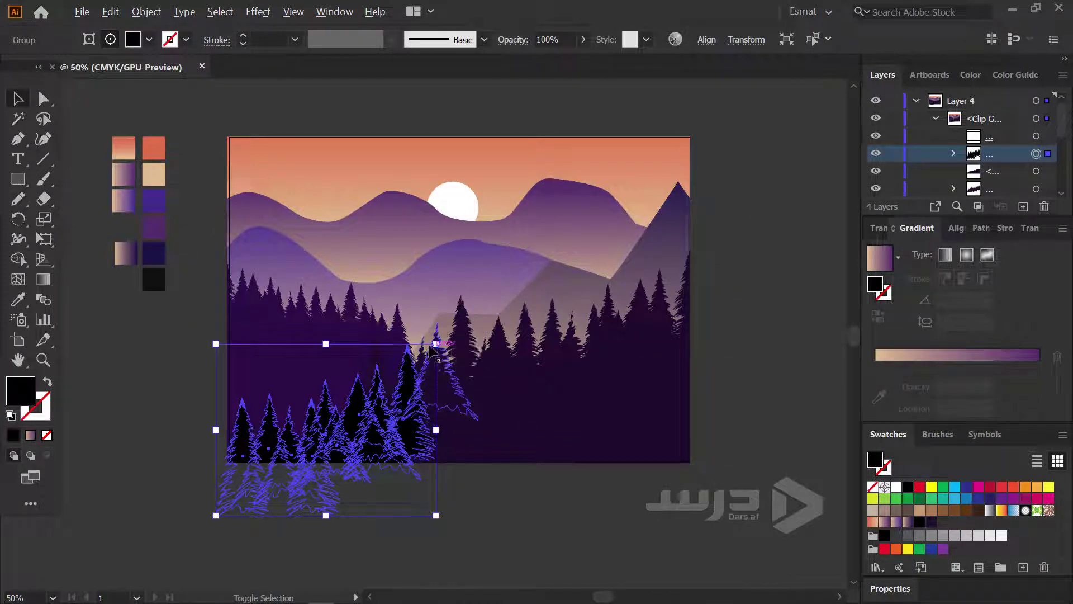
# Place a smaller, slightly clockwise-tilted copy of the pine cluster to its right
pyautogui.press('super+space')
pyautogui.moveTo(428, 352); pyautogui.dragTo(407, 452)
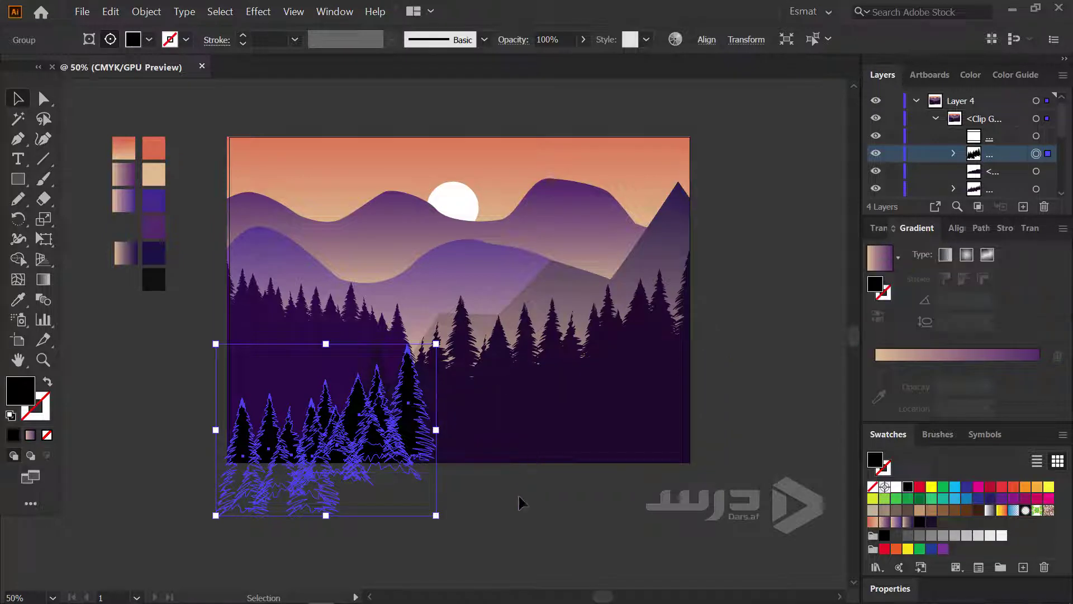
pyautogui.moveTo(414, 433); pyautogui.dragTo(564, 421)
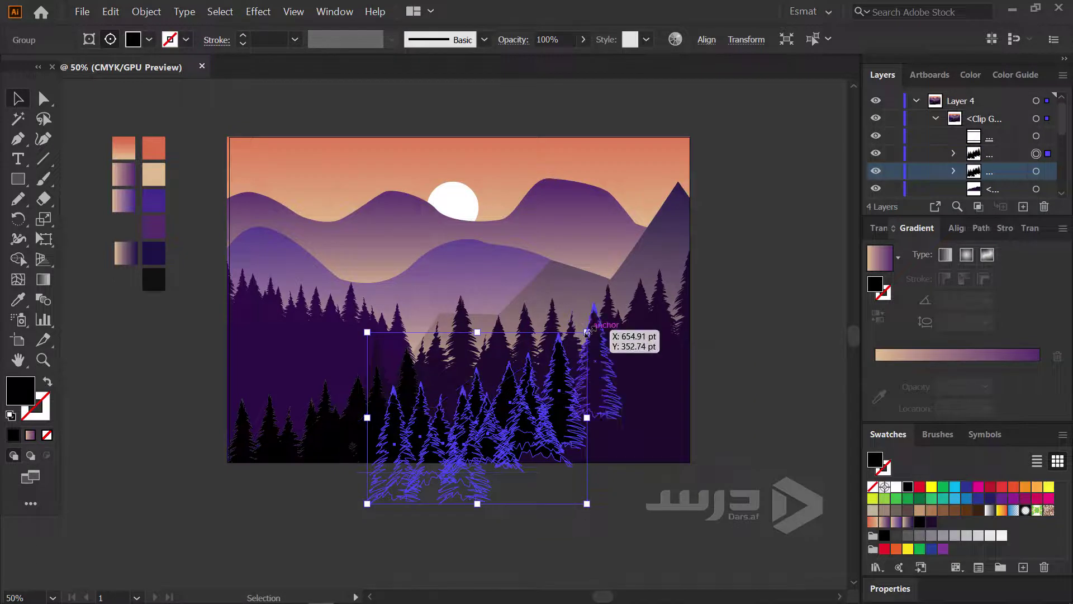
pyautogui.moveTo(587, 332); pyautogui.dragTo(544, 365)
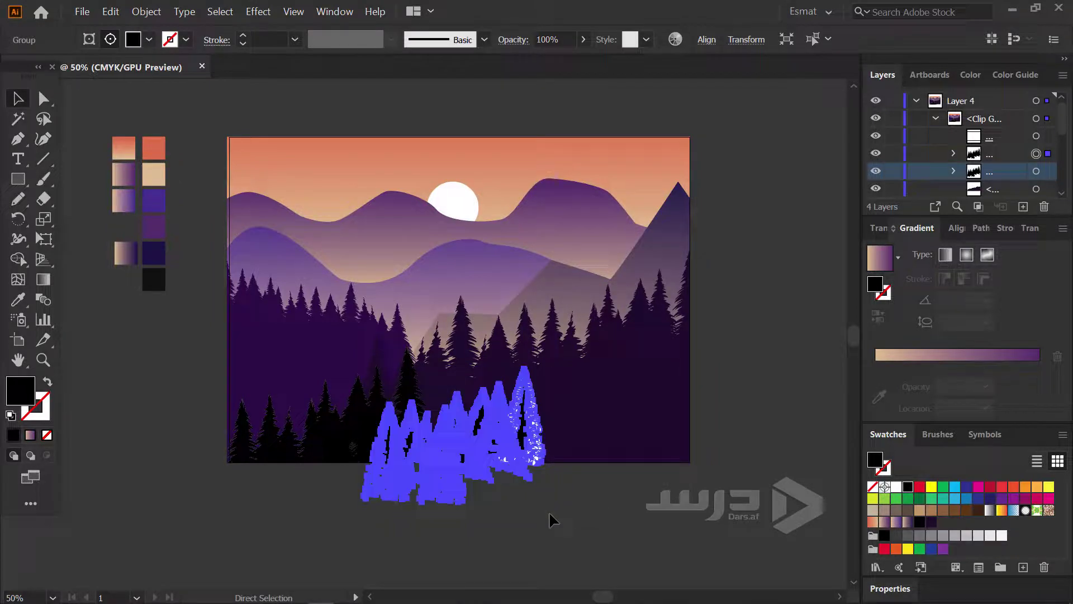
pyautogui.moveTo(550, 506); pyautogui.dragTo(549, 515)
pyautogui.scroll(1, 464, 521)
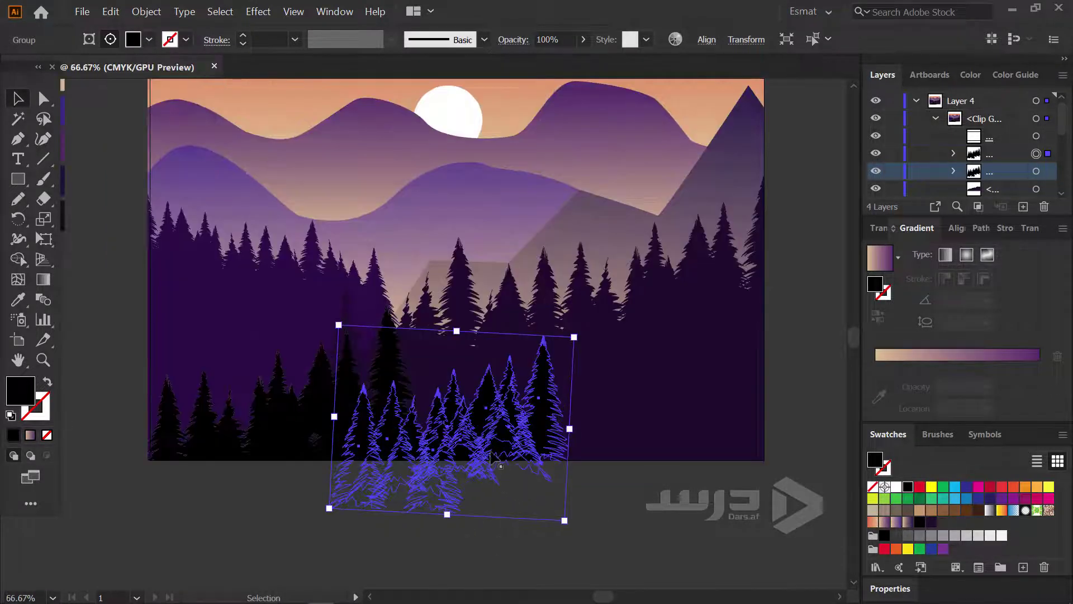
# Reflect the copied pine group across the vertical axis, then shift it left along the artboard bottom
pyautogui.rightClick(513, 430)
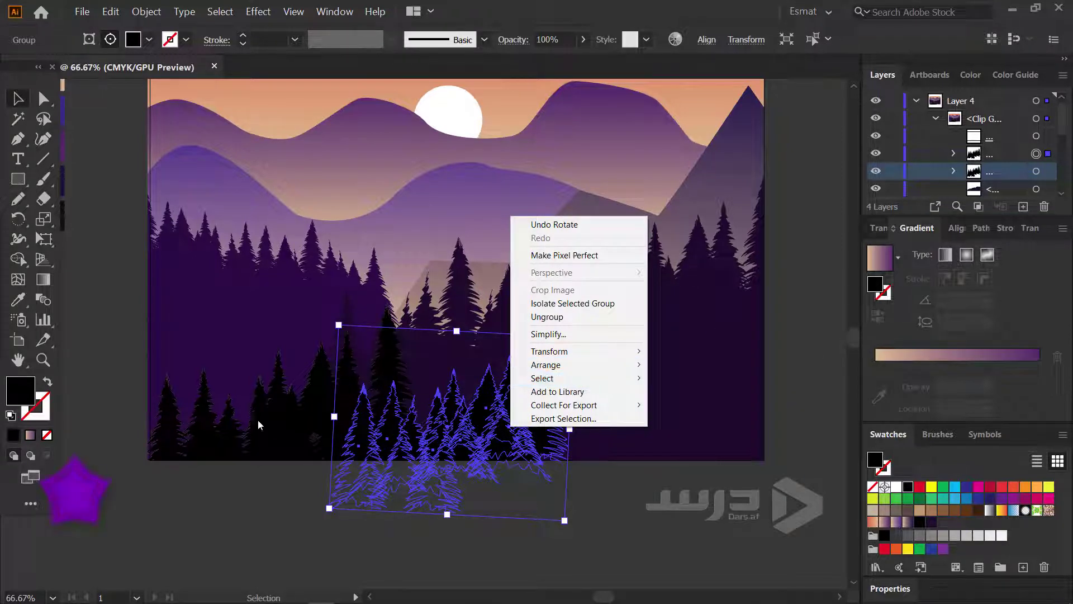
pyautogui.moveTo(549, 351)
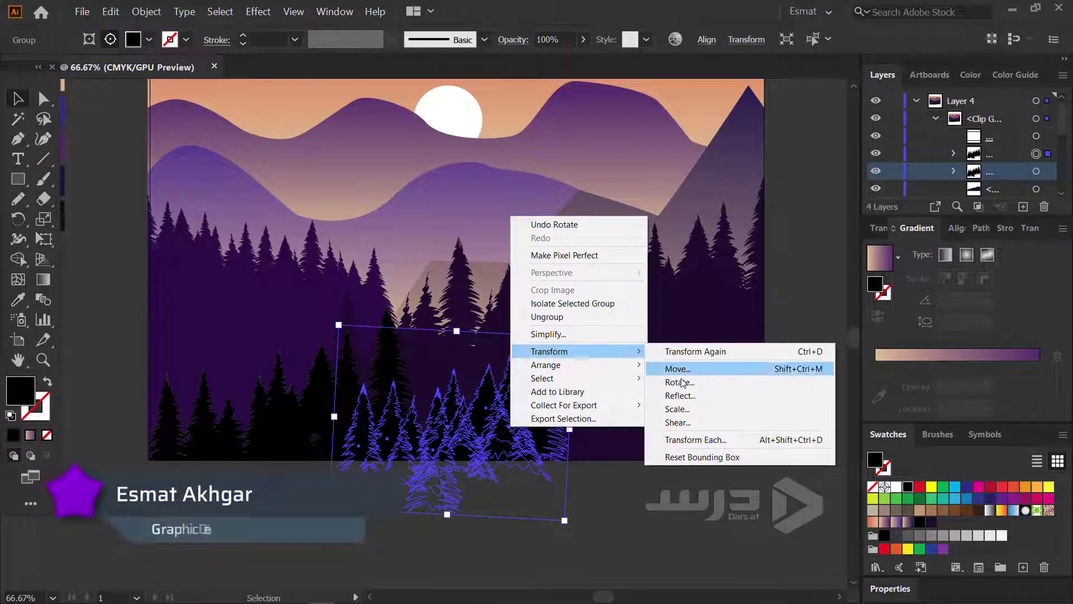
pyautogui.click(688, 396)
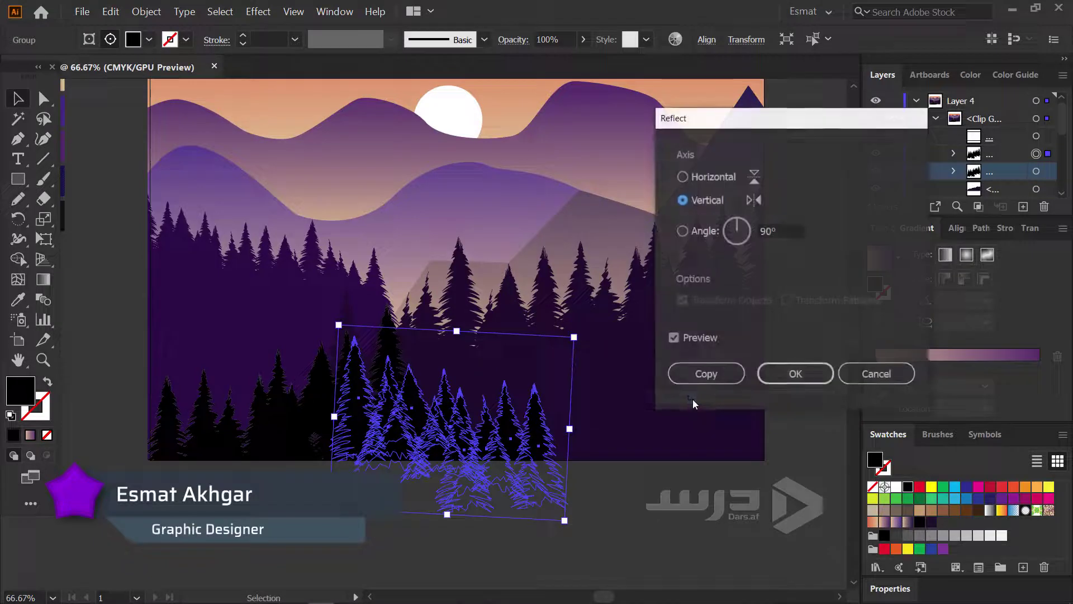
pyautogui.click(790, 379)
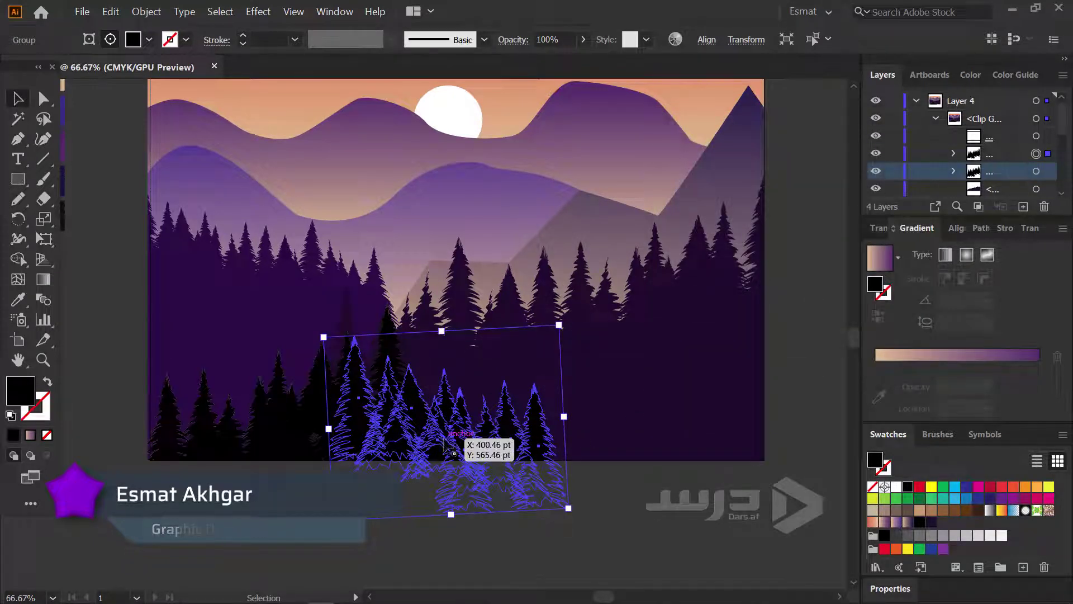
pyautogui.click(1049, 171)
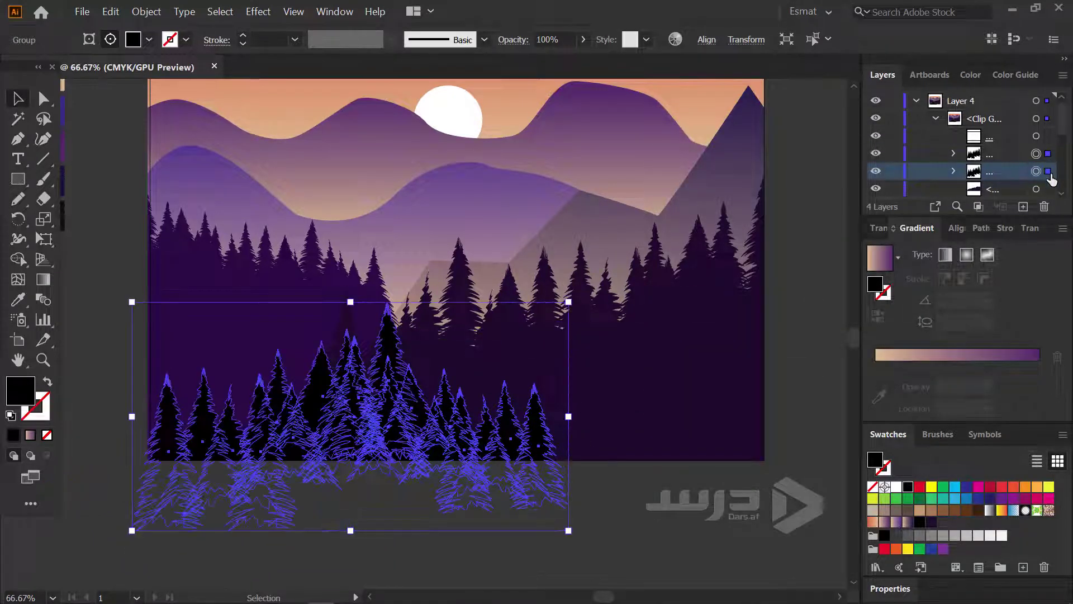
pyautogui.moveTo(417, 443)
pyautogui.mouseDown()
pyautogui.moveTo(696, 435)
pyautogui.moveTo(366, 447)
pyautogui.mouseUp()
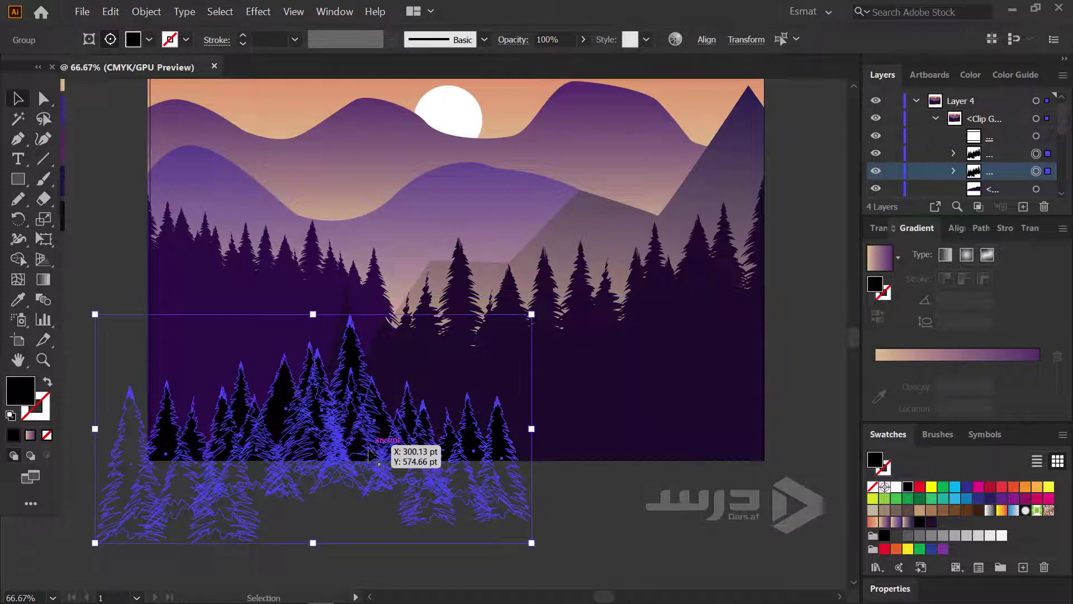
pyautogui.click(608, 525)
pyautogui.scroll(-1, 604, 520)
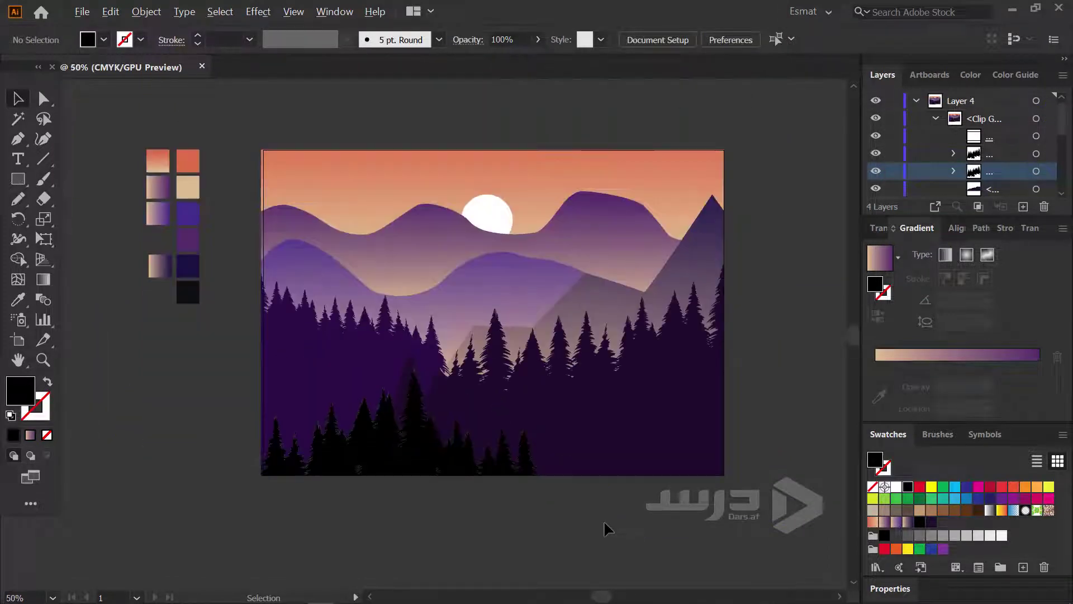
pyautogui.scroll(1, 599, 512)
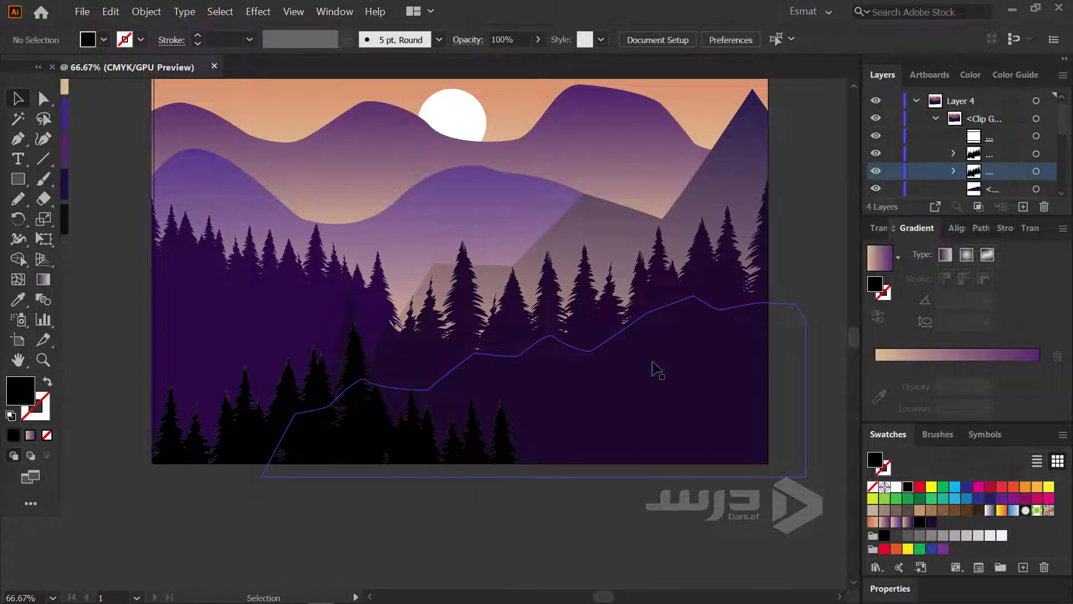
pyautogui.click(656, 364)
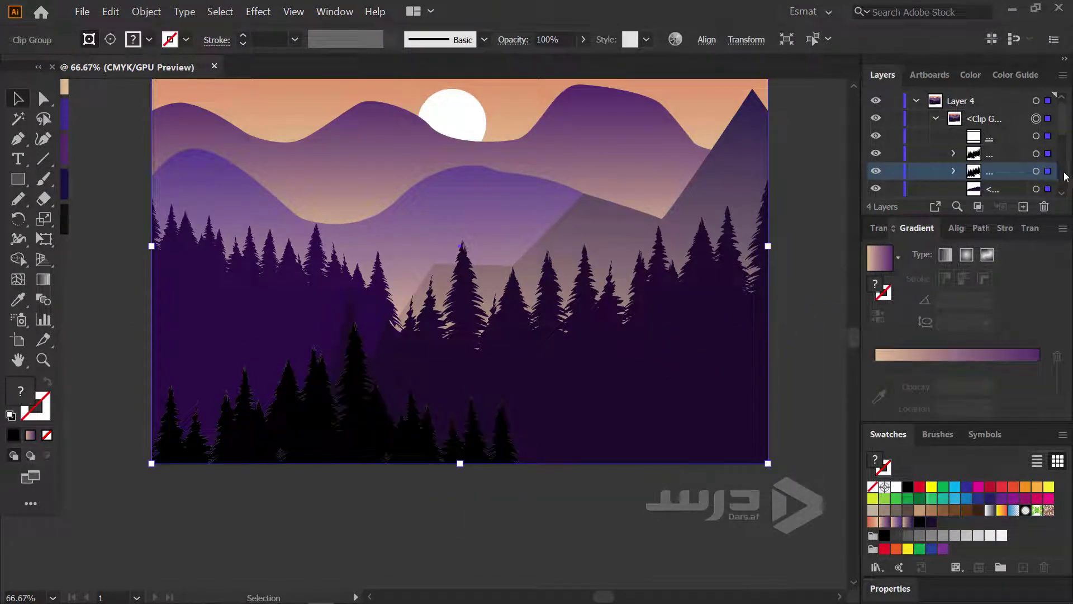
pyautogui.click(1049, 171)
pyautogui.click(1048, 154)
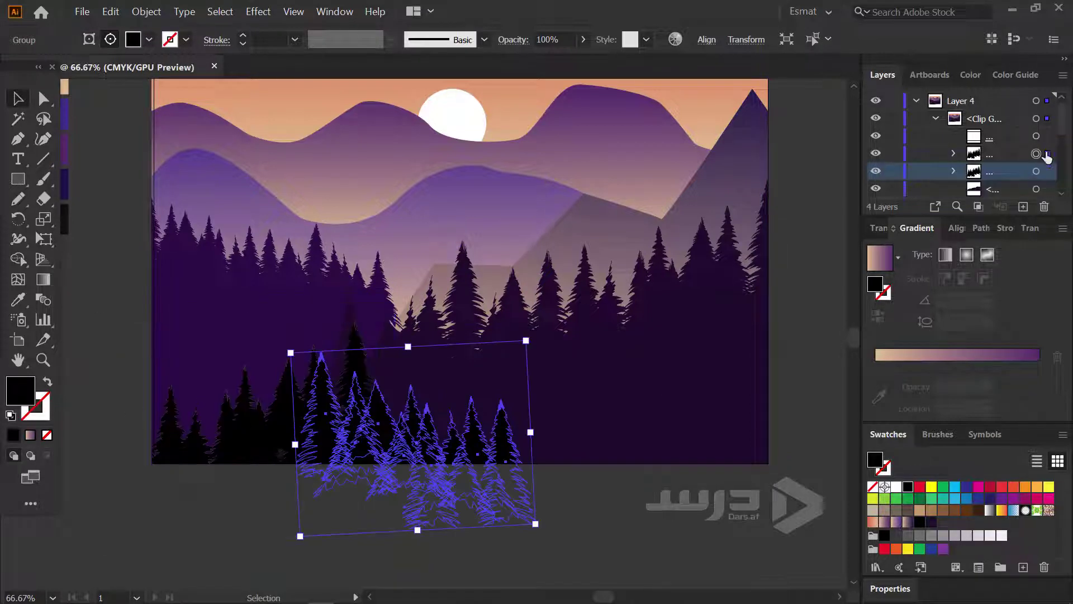
pyautogui.scroll(-2, 1050, 158)
pyautogui.click(1049, 154)
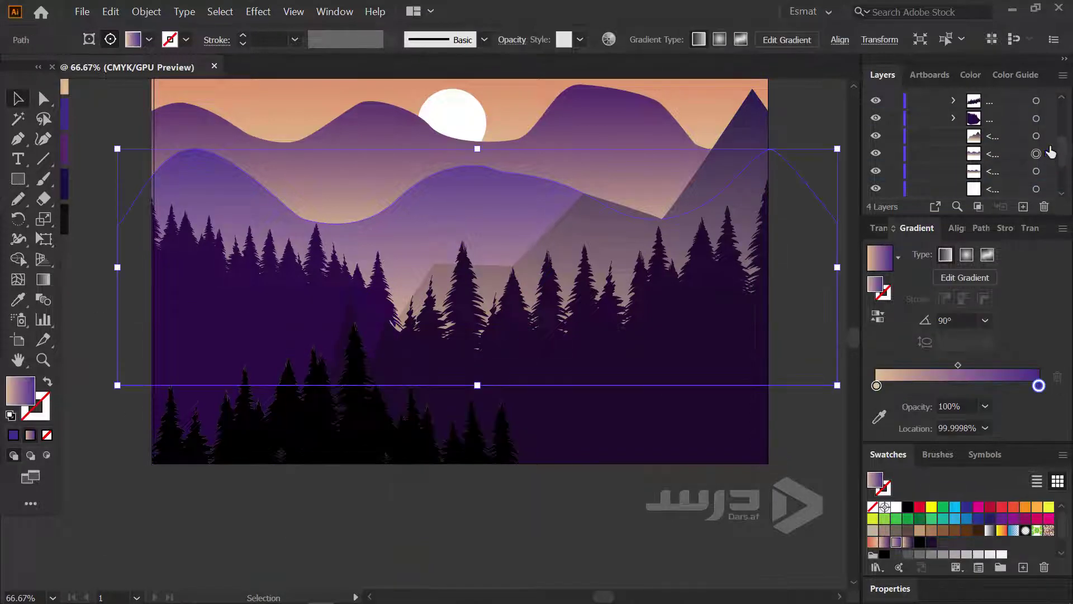
pyautogui.click(1050, 137)
pyautogui.scroll(-1, 1050, 151)
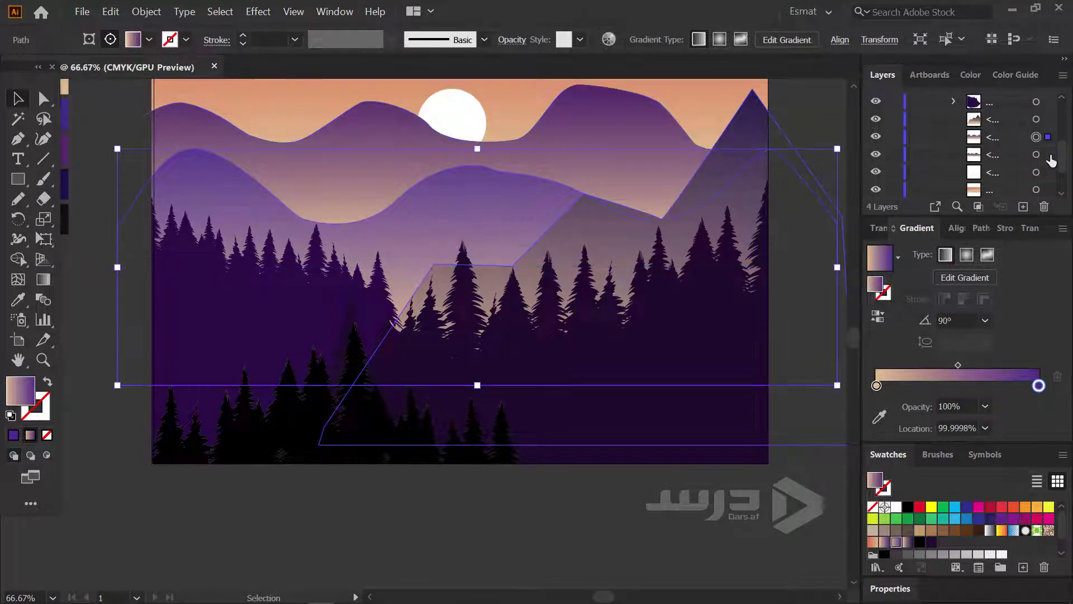
pyautogui.click(695, 316)
# Inside the clip group, drag the first pine tree group down roughly 37–39 pt
pyautogui.doubleClick(695, 316)
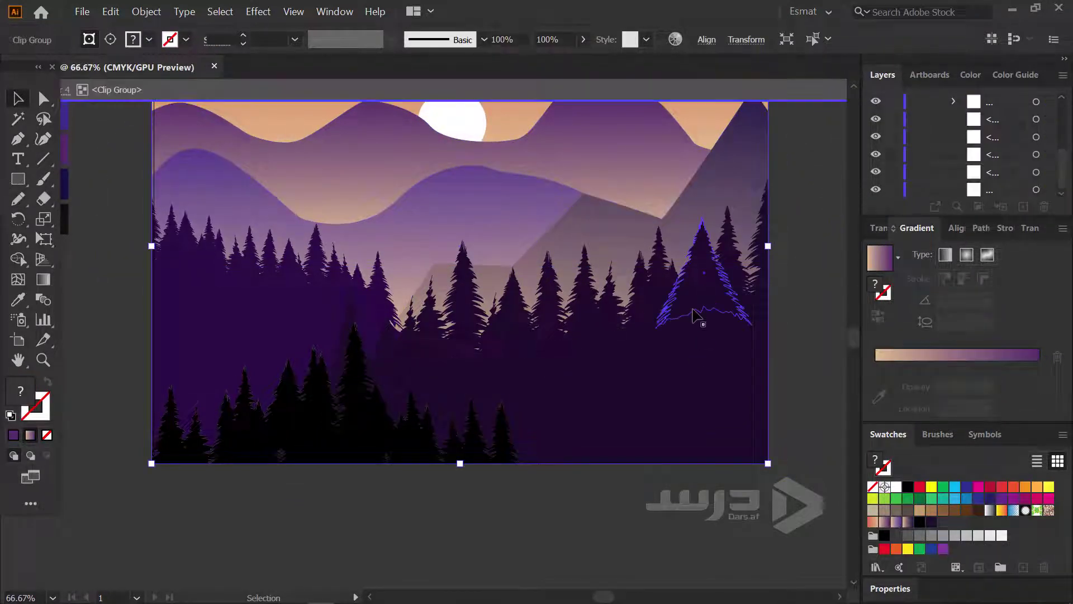
pyautogui.click(706, 302)
pyautogui.click(714, 285)
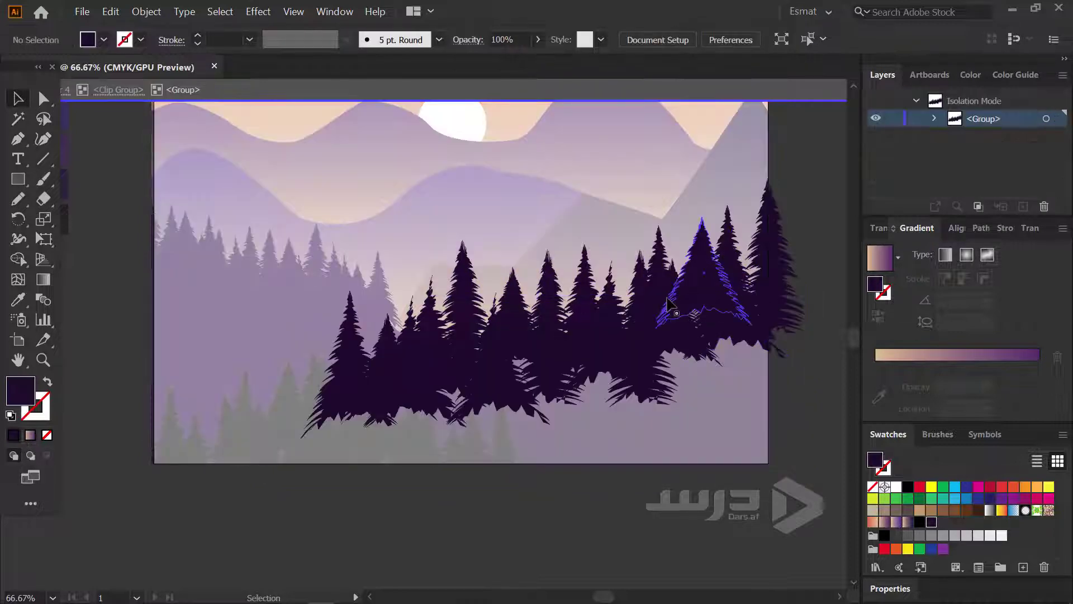
pyautogui.click(301, 434)
pyautogui.moveTo(671, 343); pyautogui.dragTo(669, 370)
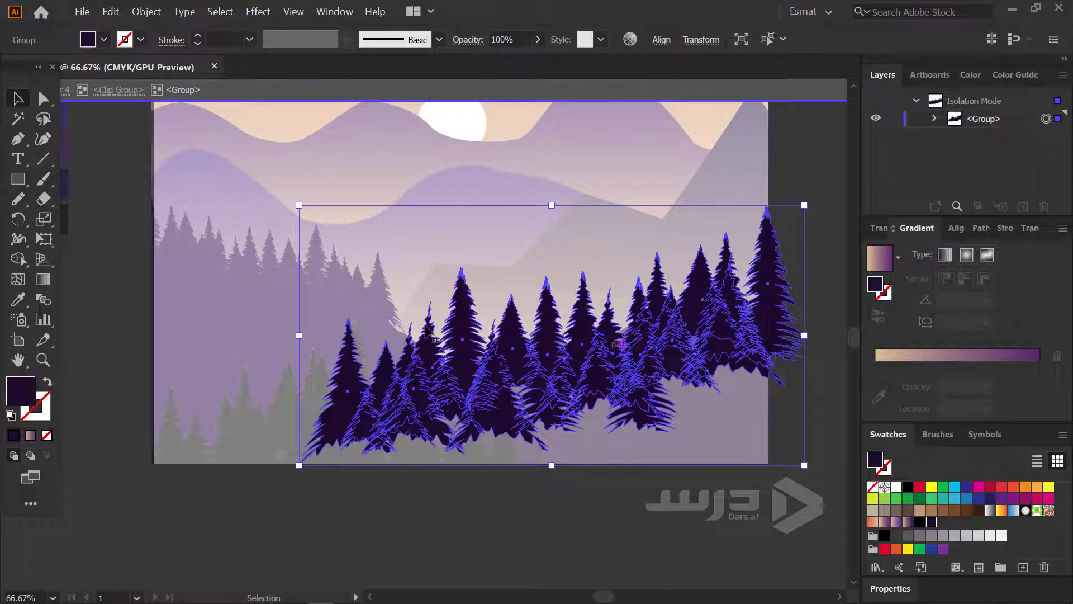
pyautogui.doubleClick(270, 321)
# Push the back row of pine trees further down within the clip group
pyautogui.click(264, 301)
pyautogui.doubleClick(313, 290)
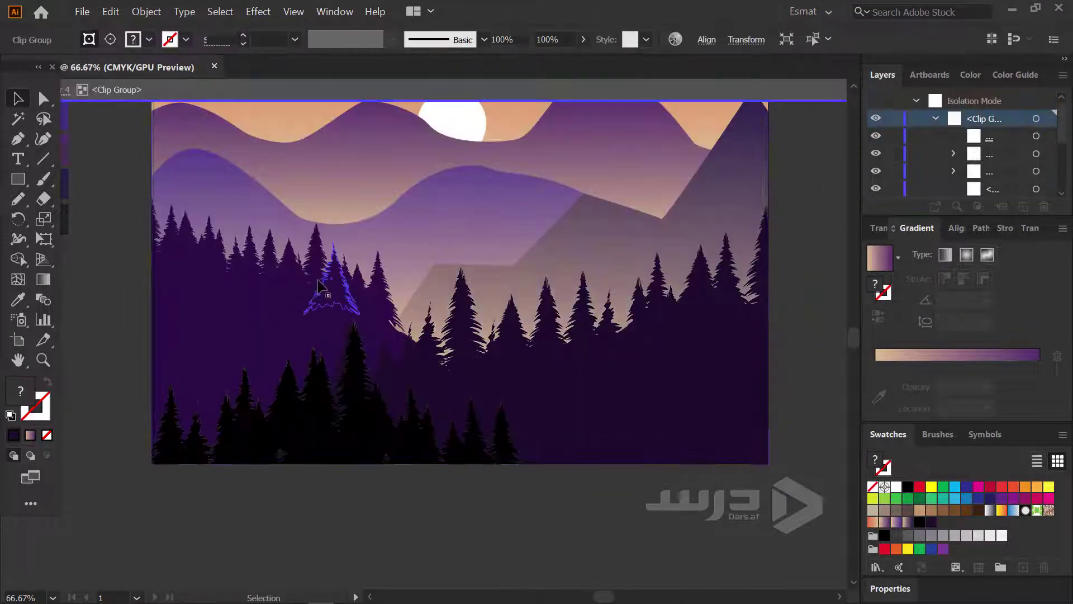
pyautogui.click(352, 293)
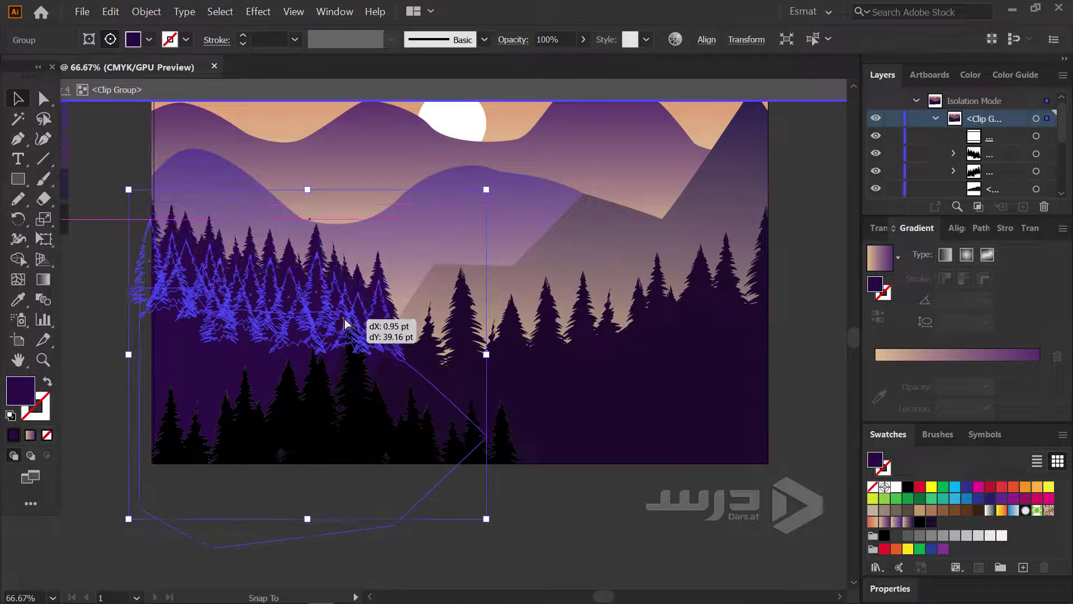
pyautogui.moveTo(345, 289); pyautogui.dragTo(345, 319)
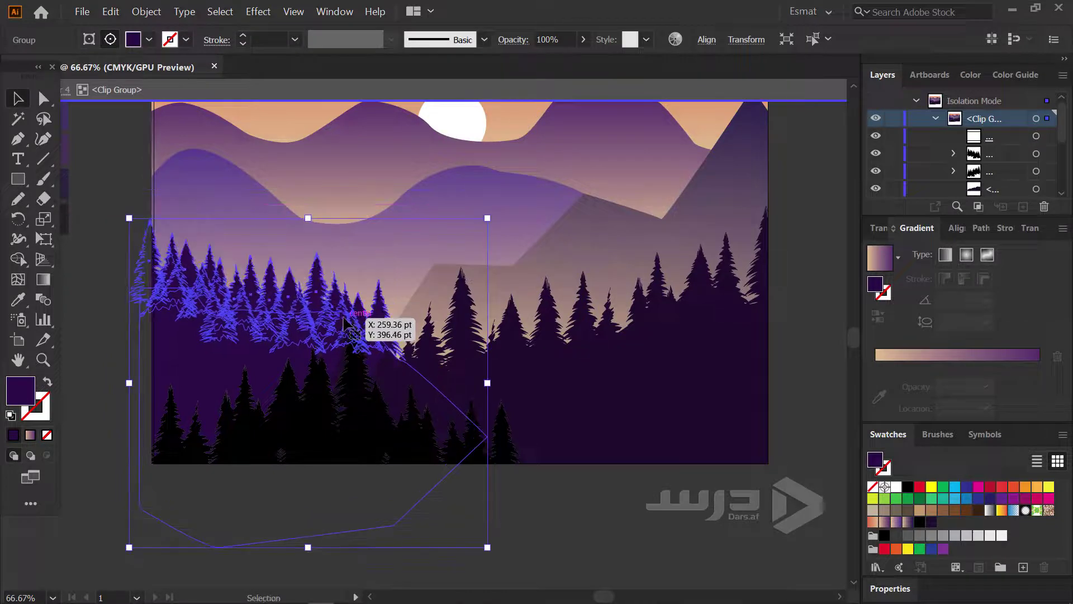
pyautogui.click(531, 255)
pyautogui.scroll(2, 492, 325)
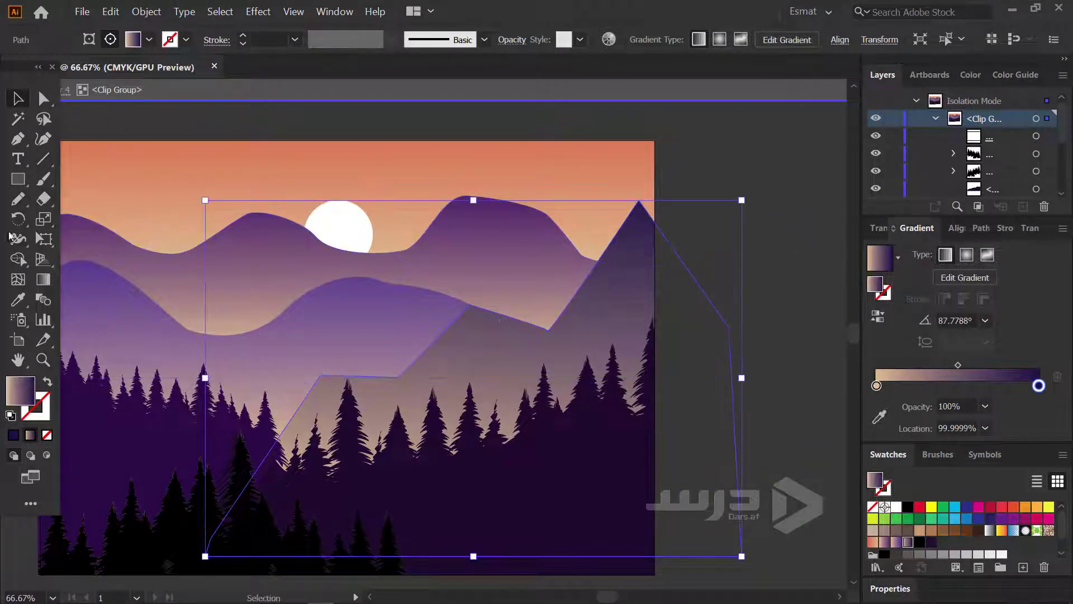
# Using the Anchor Point tool, curve the right mountain's peak, the dip beside it, and the ridge corner further left
pyautogui.click(25, 140)
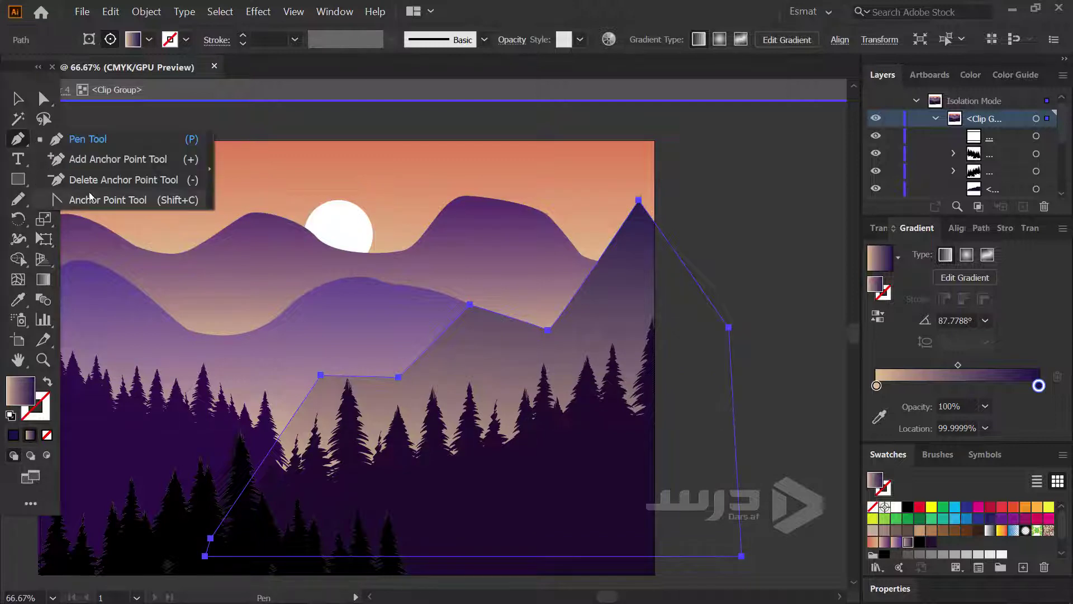
pyautogui.click(93, 201)
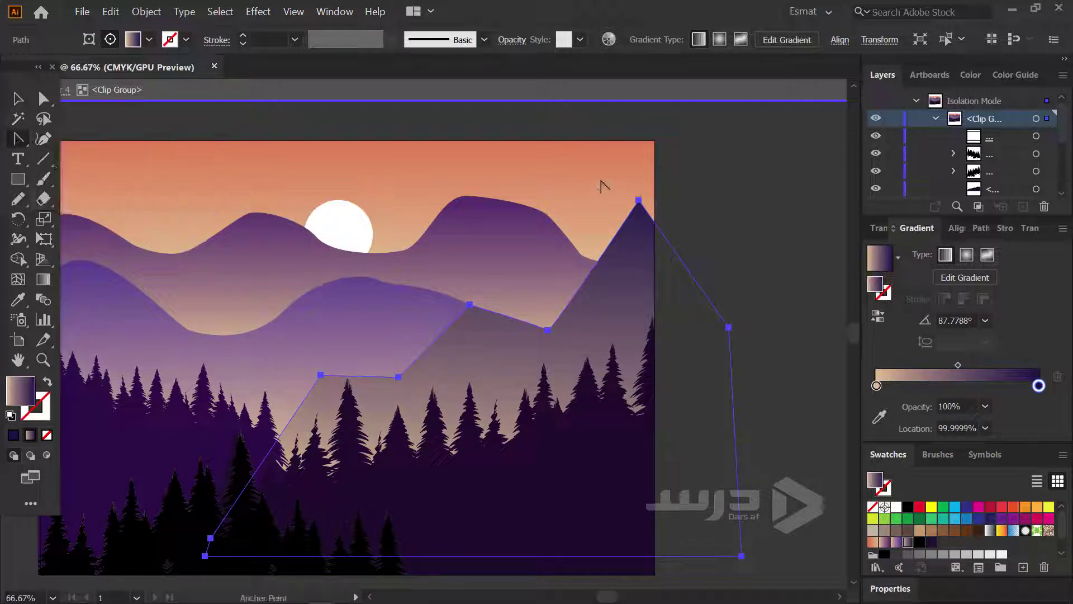
pyautogui.moveTo(639, 199); pyautogui.dragTo(695, 189)
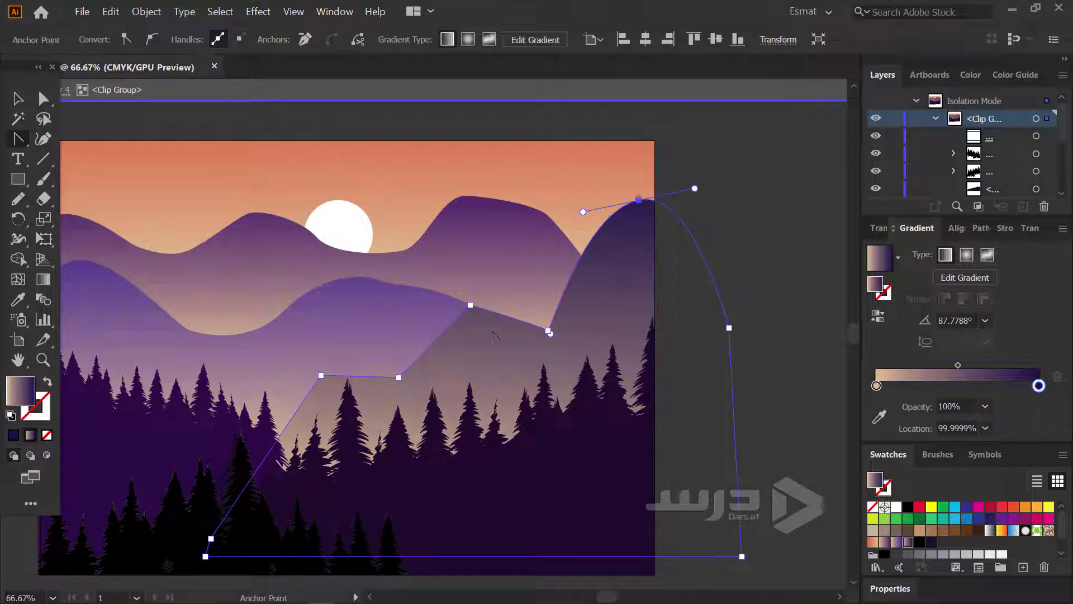
pyautogui.moveTo(548, 330)
pyautogui.mouseDown()
pyautogui.moveTo(534, 339)
pyautogui.moveTo(576, 320)
pyautogui.mouseUp()
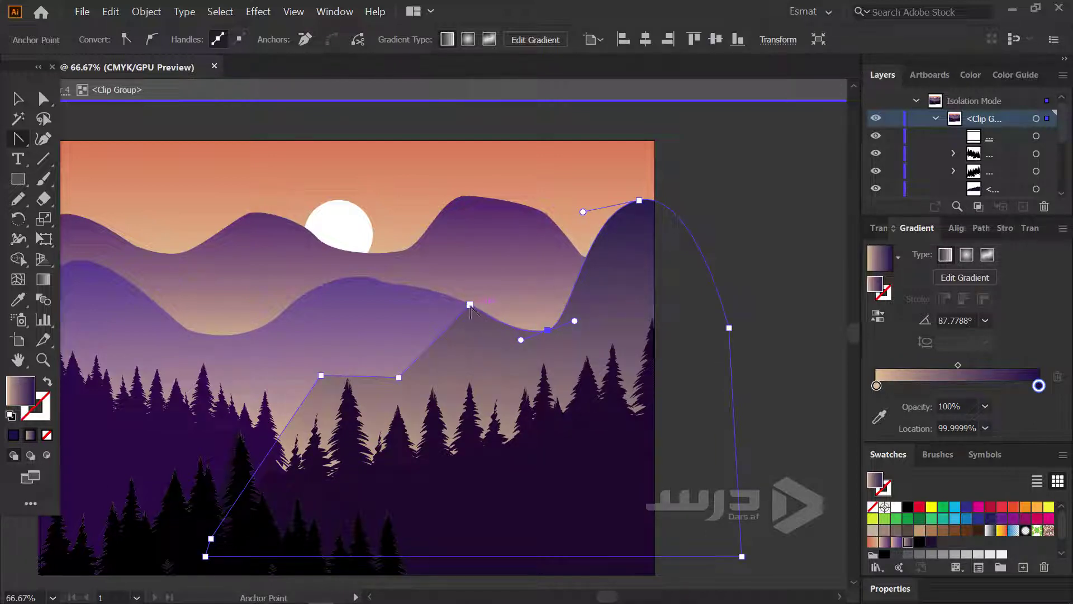
pyautogui.moveTo(470, 306); pyautogui.dragTo(492, 301)
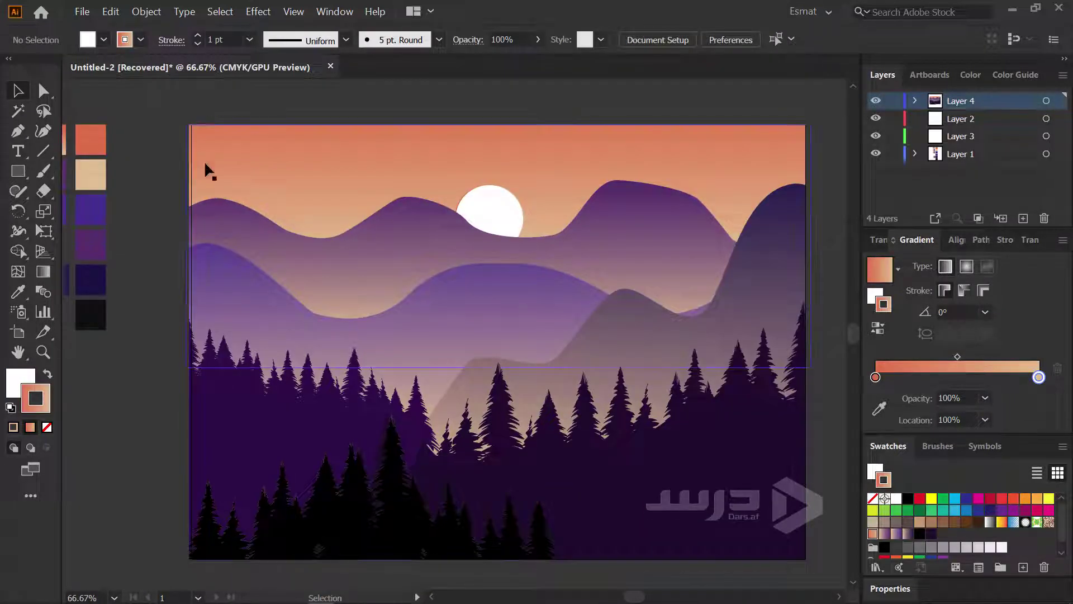
pyautogui.moveTo(206, 262); pyautogui.dragTo(238, 243)
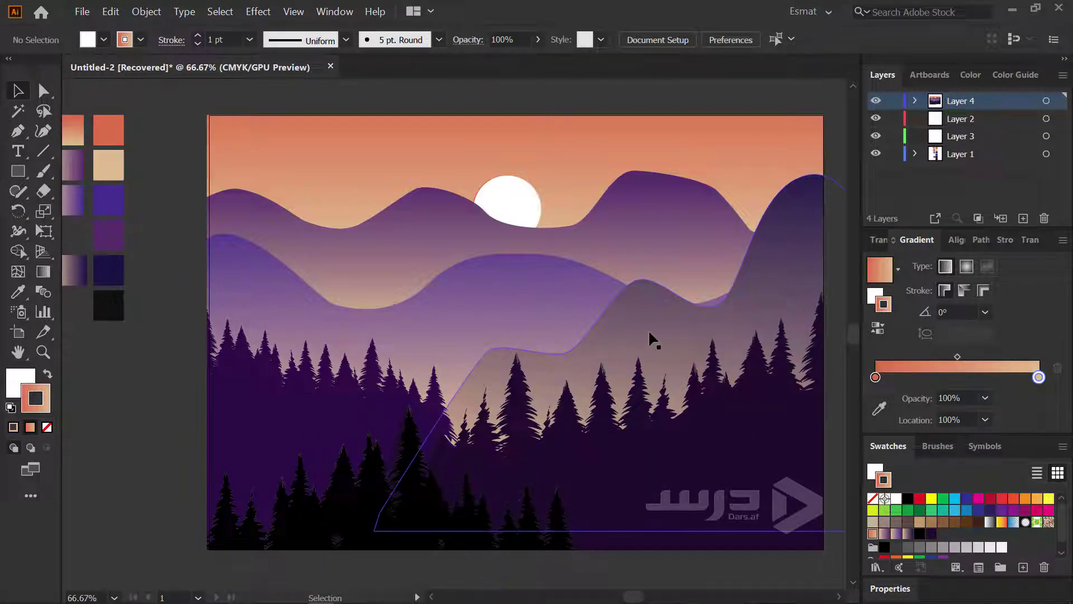
pyautogui.scroll(-1, 513, 361)
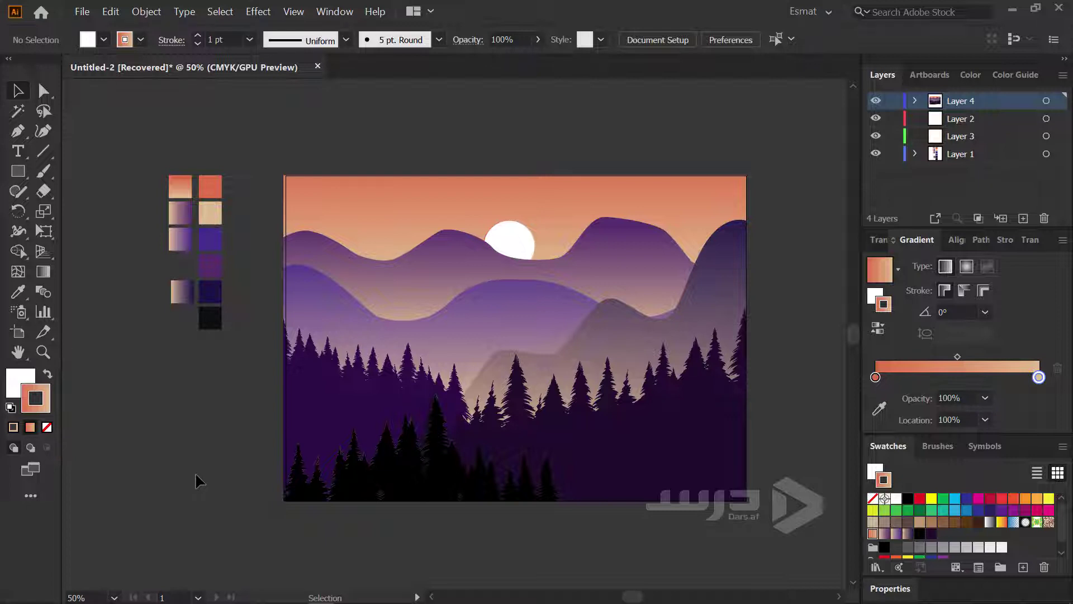
pyautogui.click(523, 239)
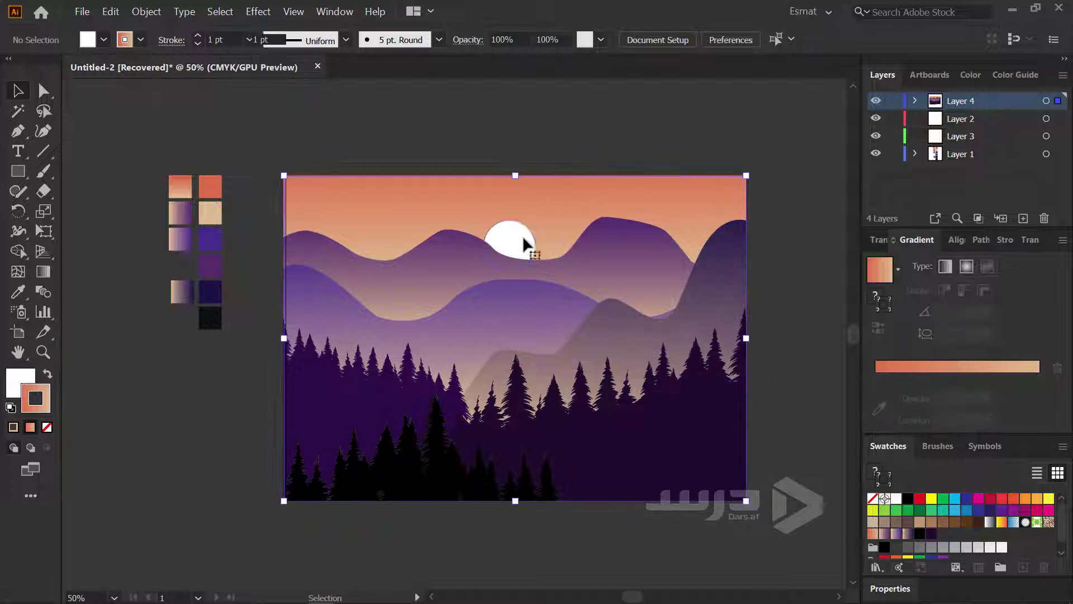
pyautogui.doubleClick(528, 241)
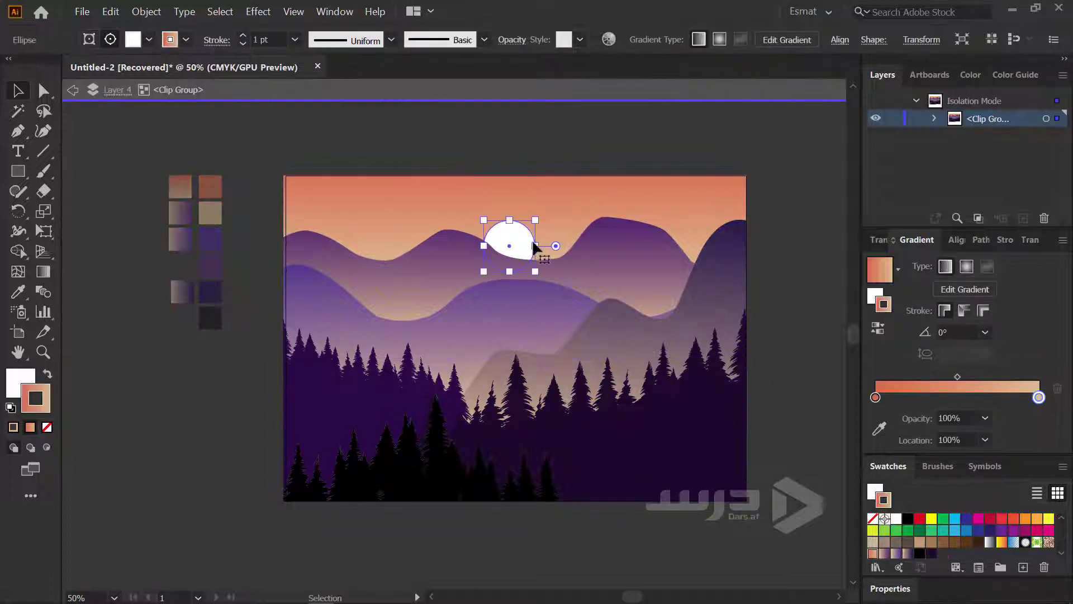
pyautogui.doubleClick(539, 139)
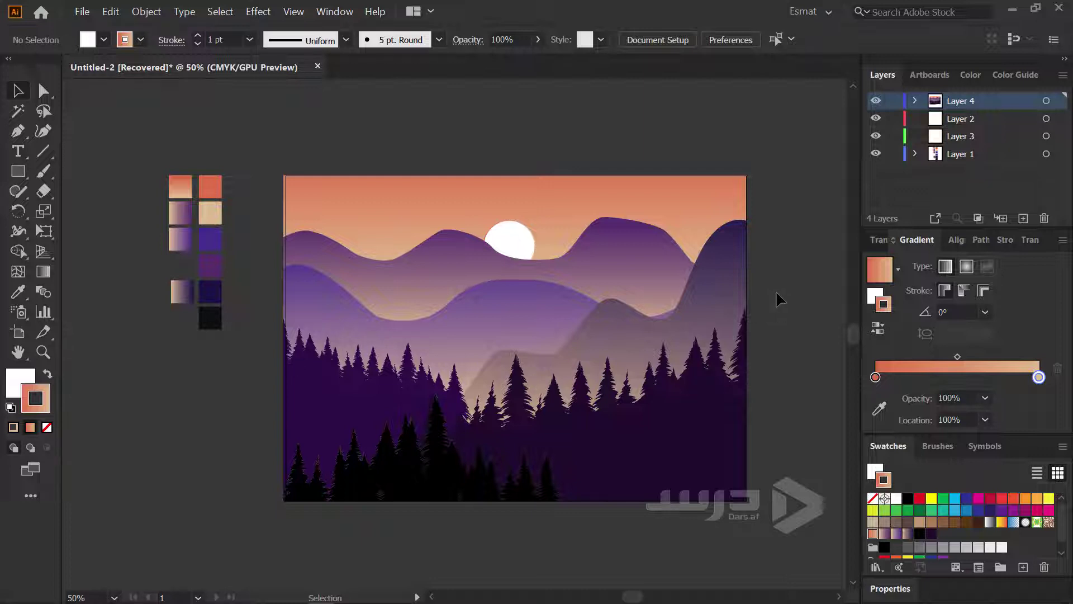
pyautogui.scroll(1, 766, 313)
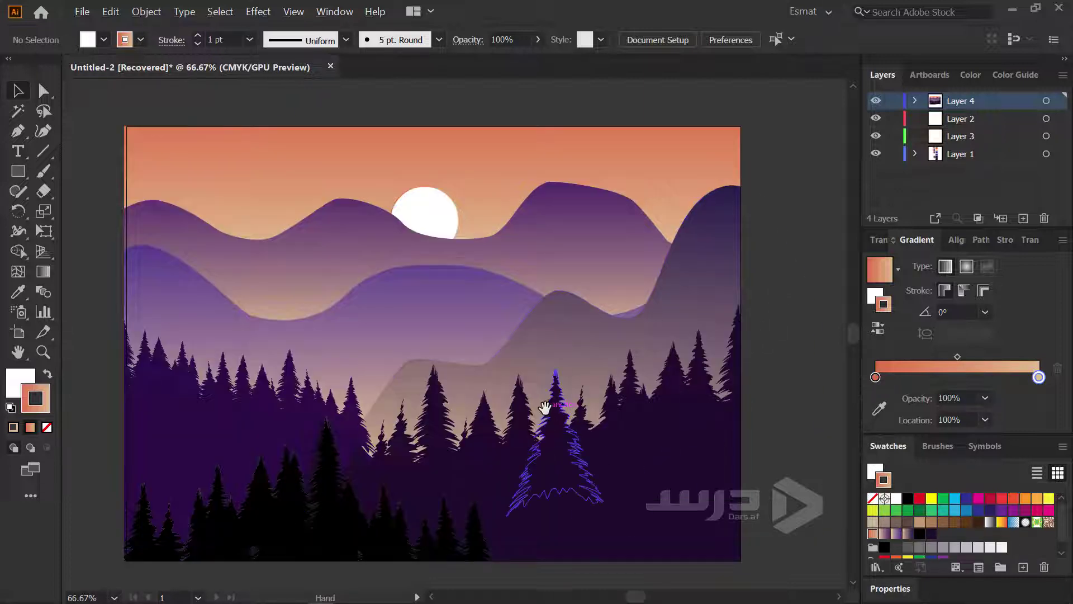
pyautogui.moveTo(545, 407); pyautogui.dragTo(646, 400)
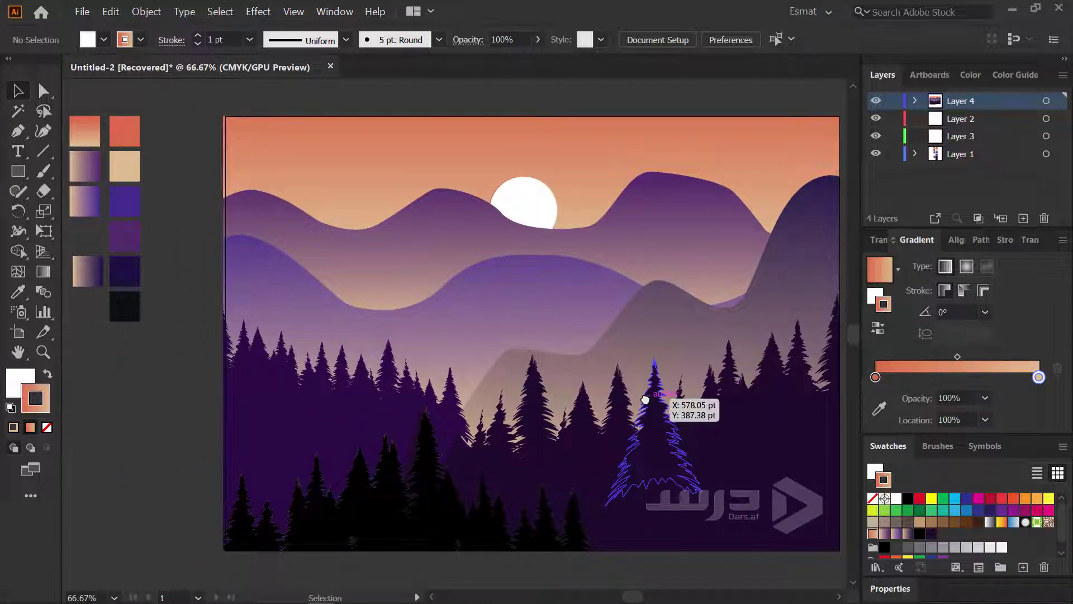